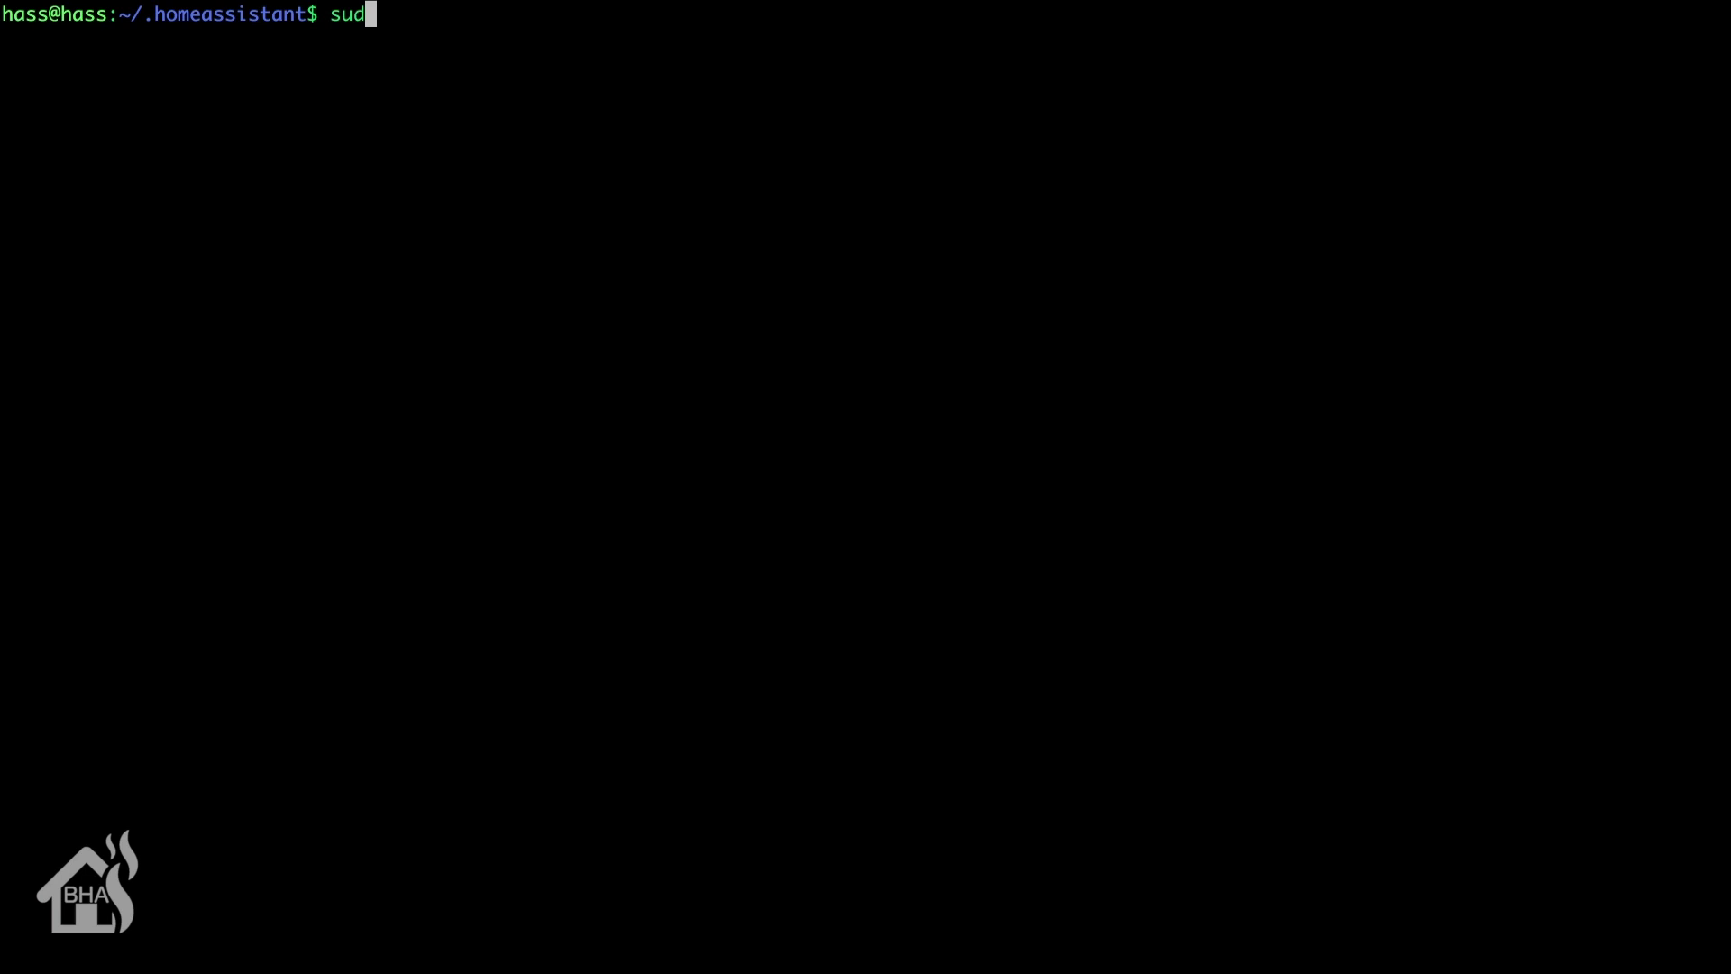
Step: Refresh the package lists with sudo apt-get update, authenticating with the account password
{"action": "type", "text": "o apt-get "}
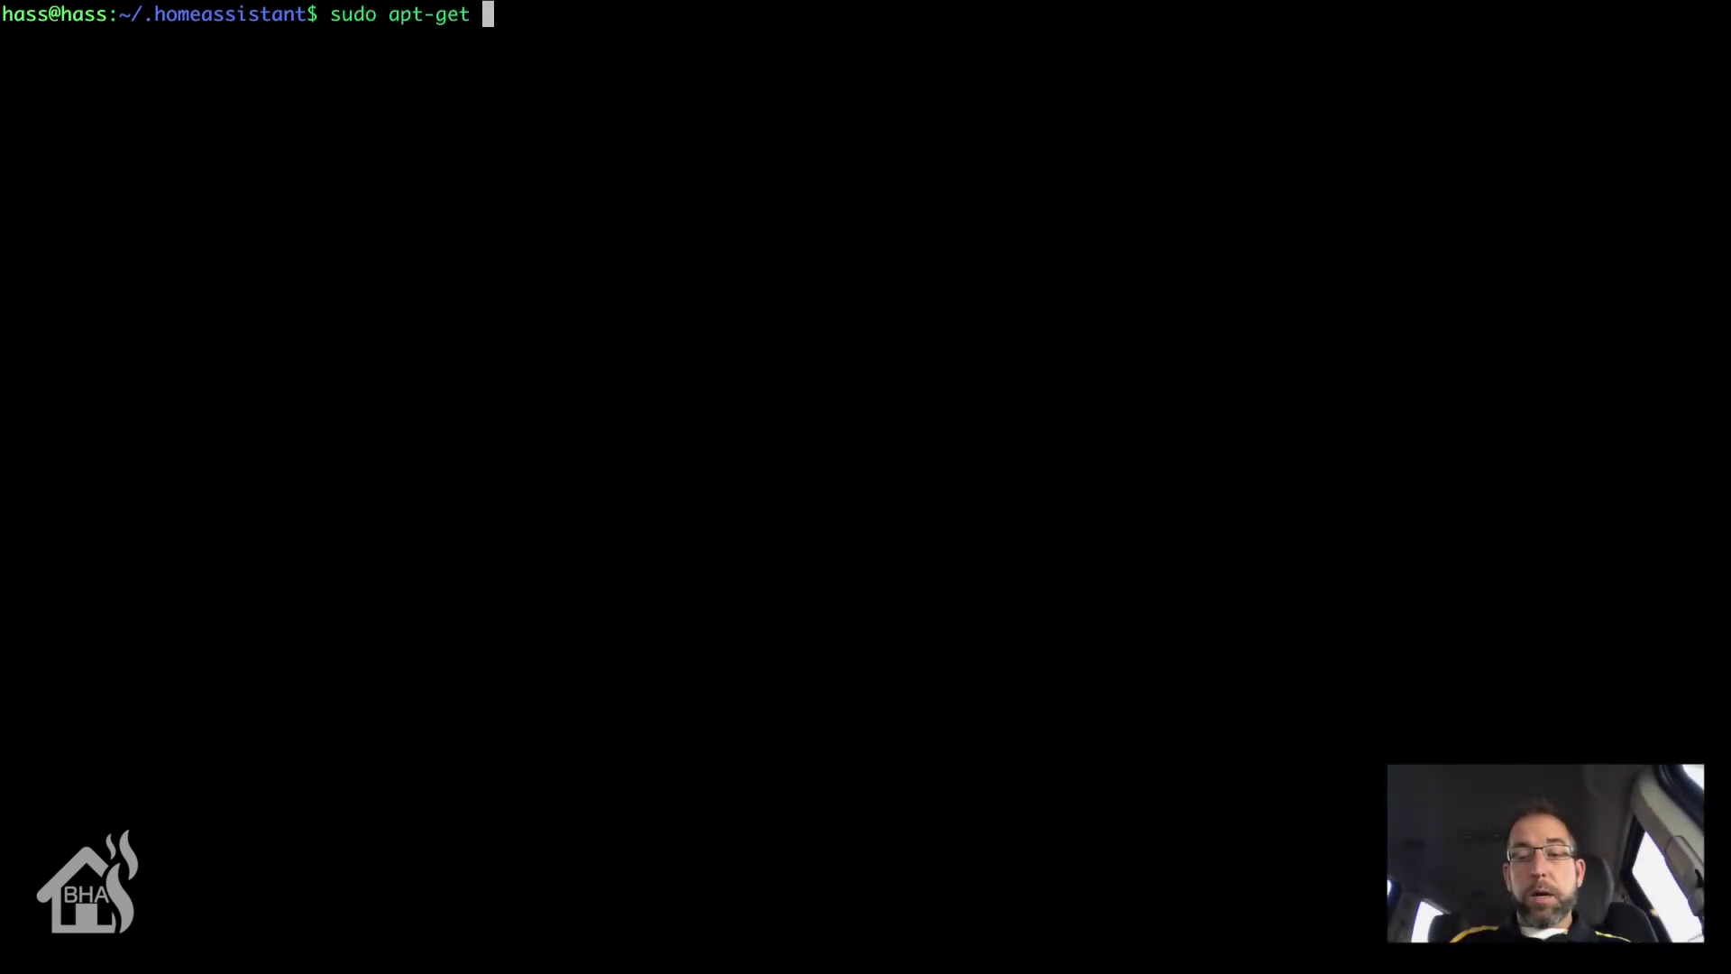
{"action": "type", "text": "update"}
{"action": "key", "text": "Return"}
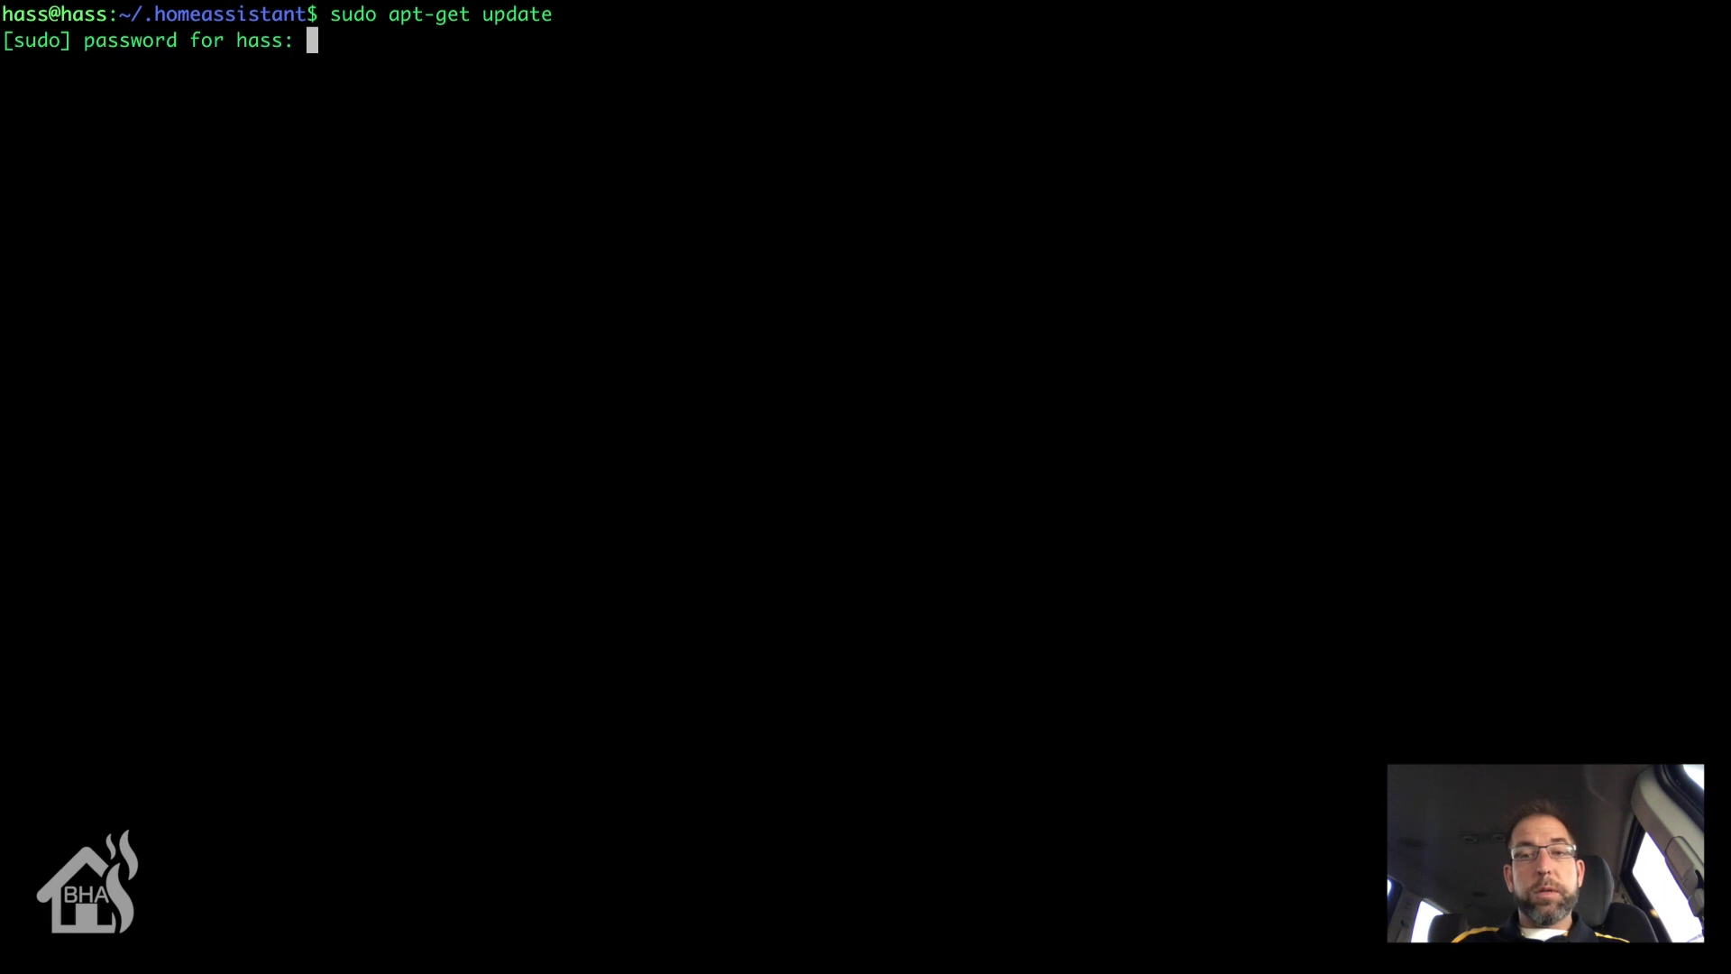
{"action": "key", "text": "Return"}
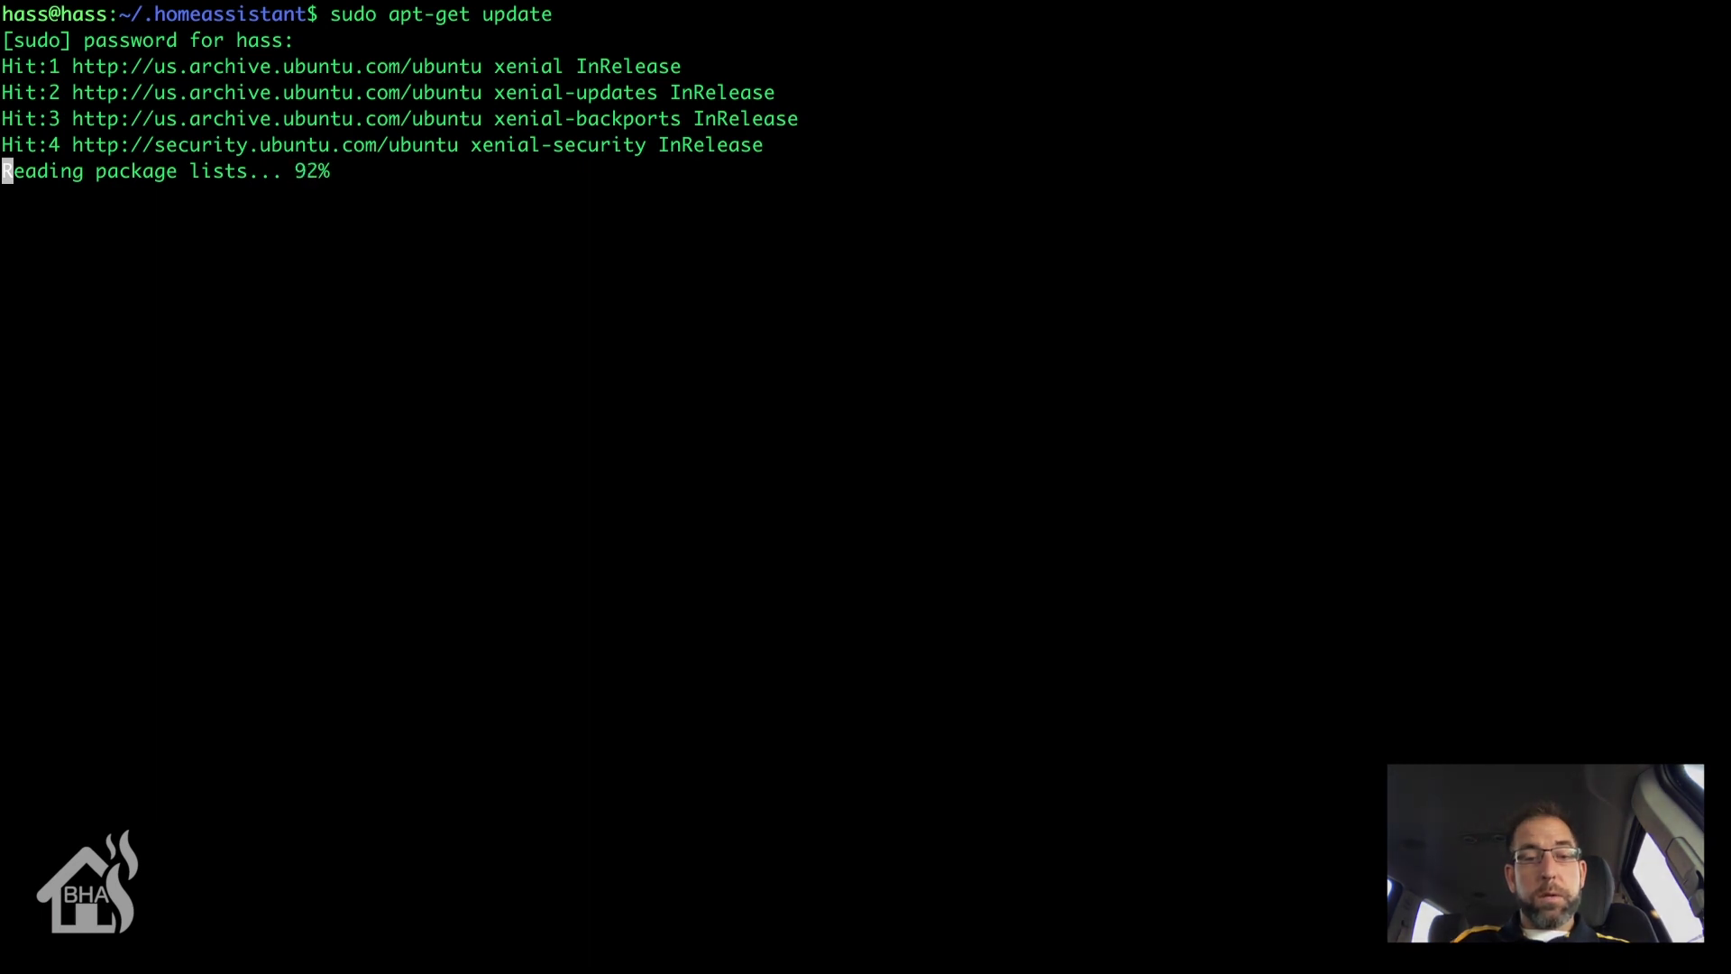
Step: Run sudo apt-get upgrade and confirm with y so the package upgrade starts downloading
{"action": "type", "text": "s"}
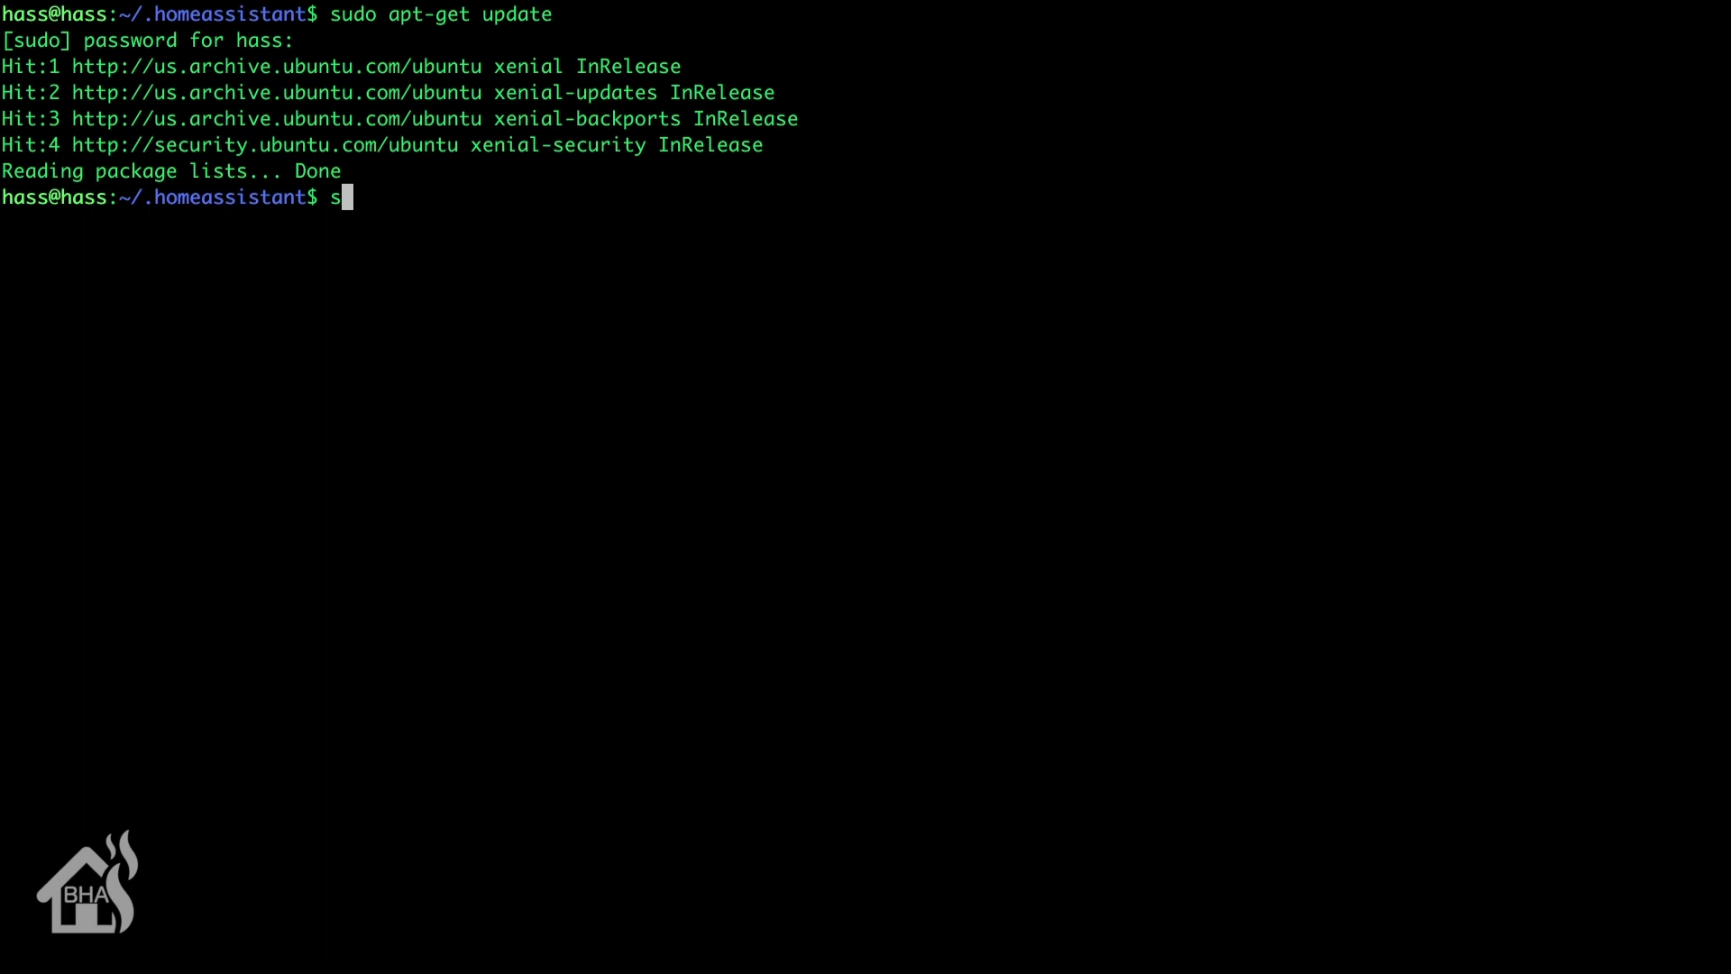
{"action": "type", "text": "udo apt-get upgrade"}
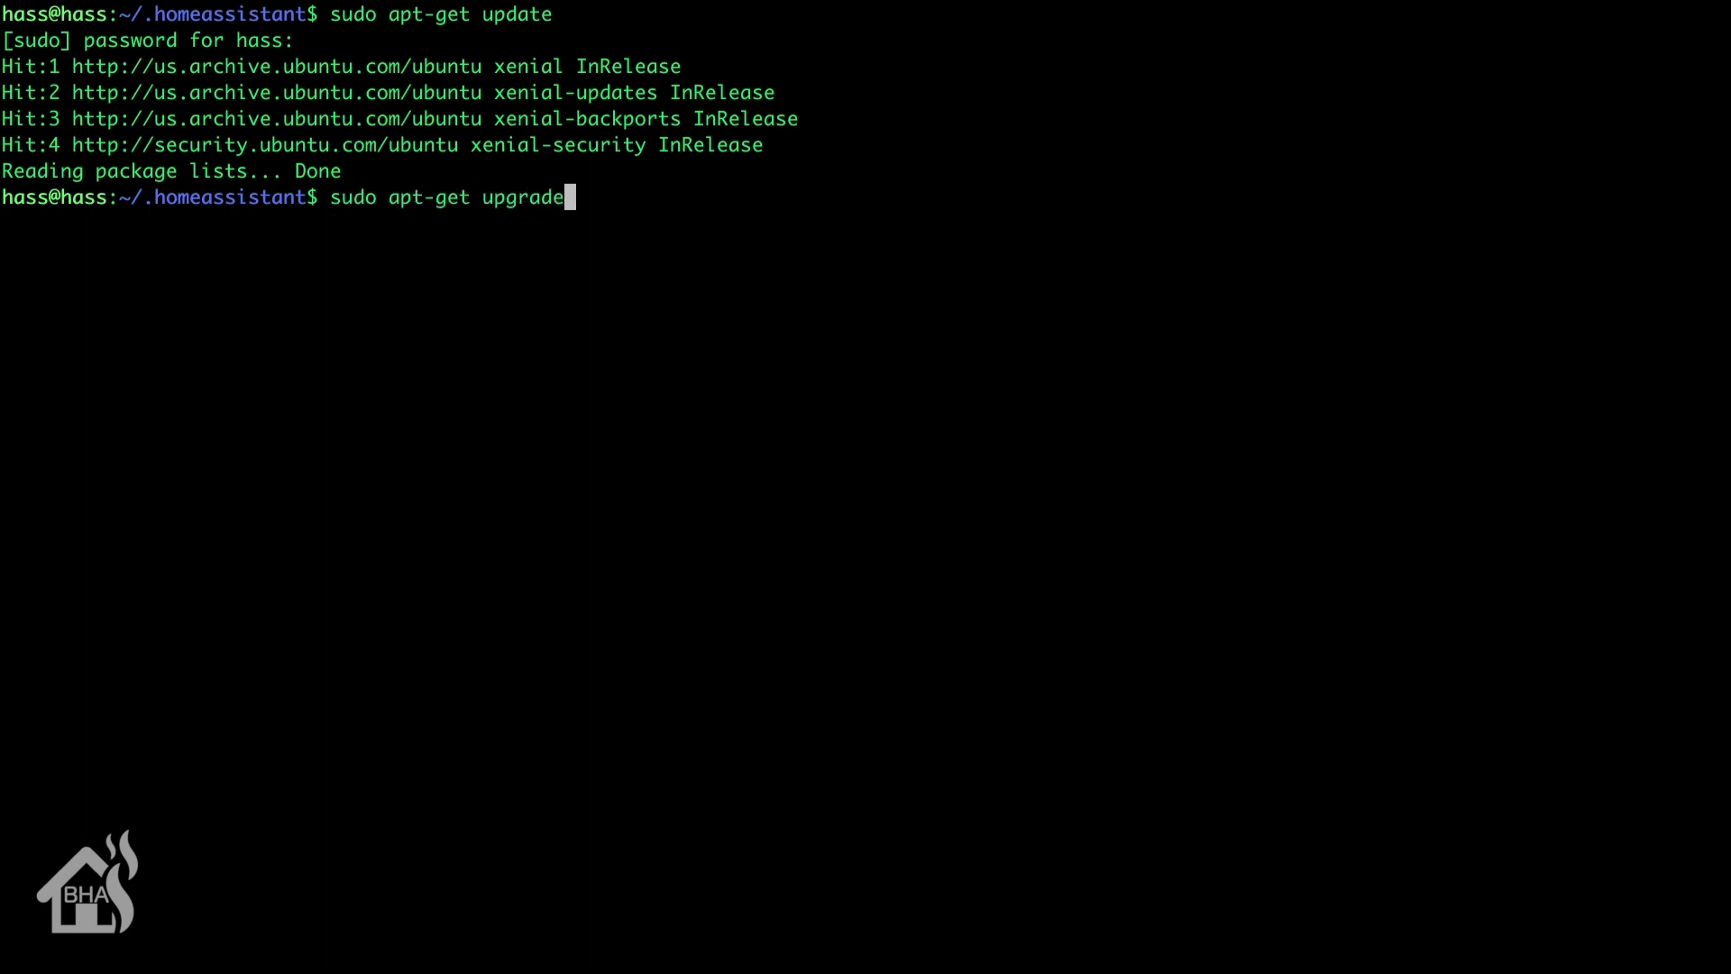
{"action": "key", "text": "Return"}
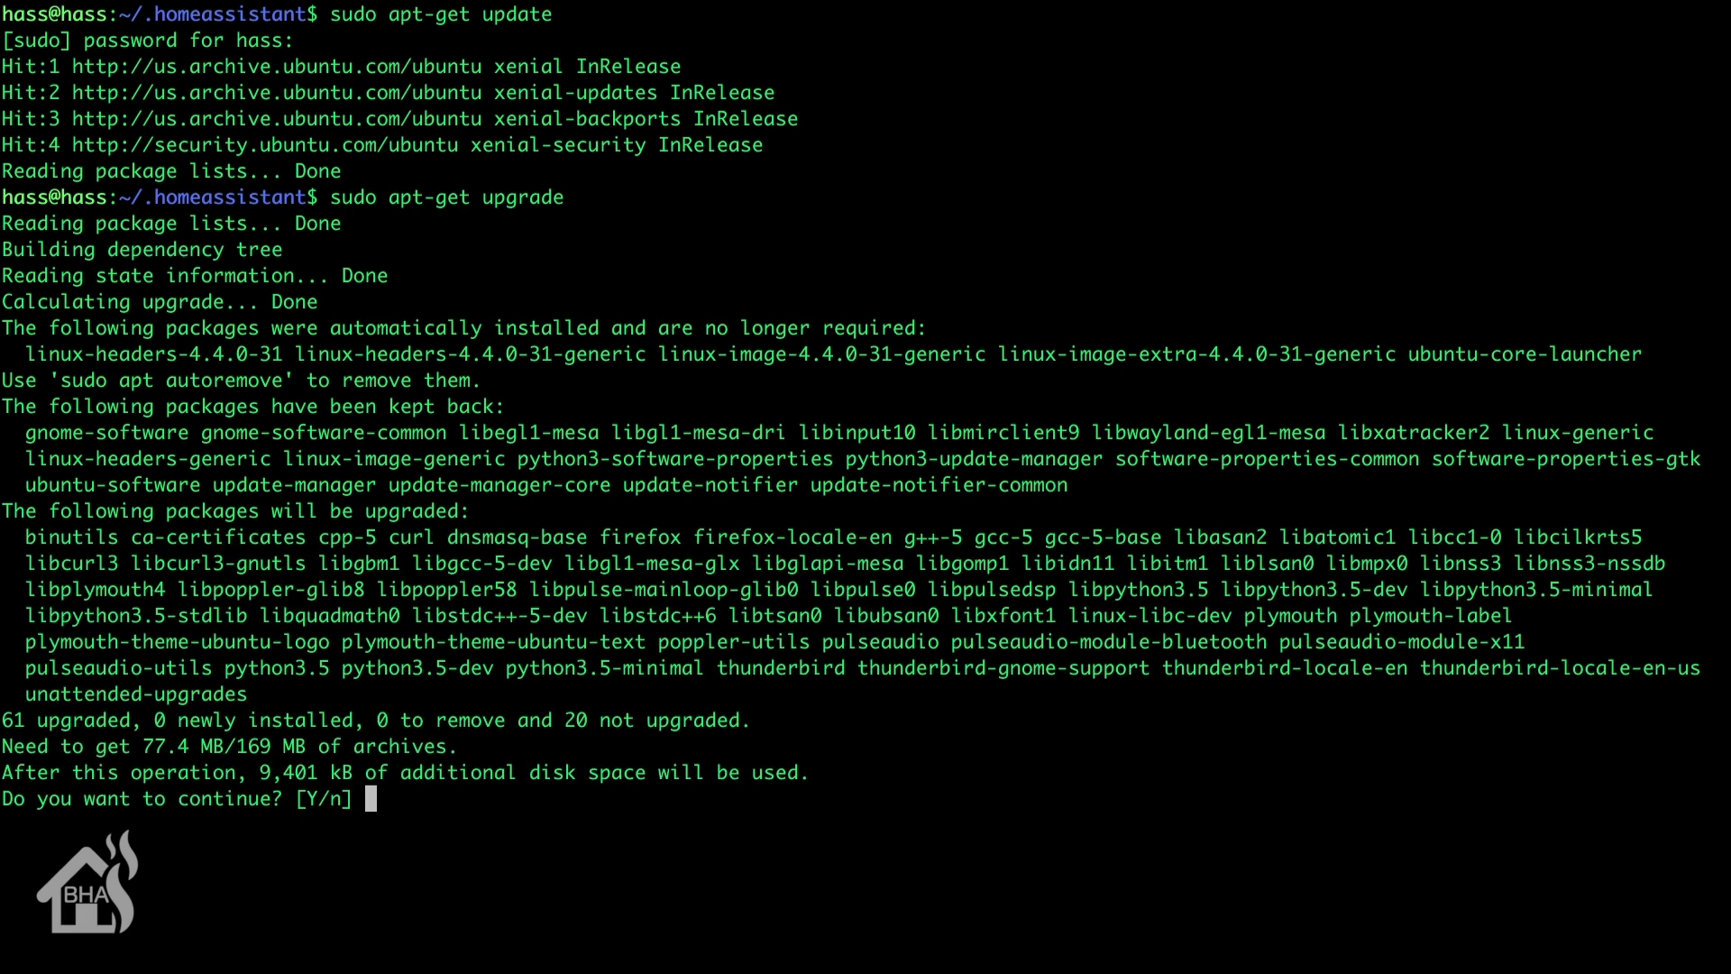
{"action": "type", "text": "y"}
{"action": "key", "text": "Return"}
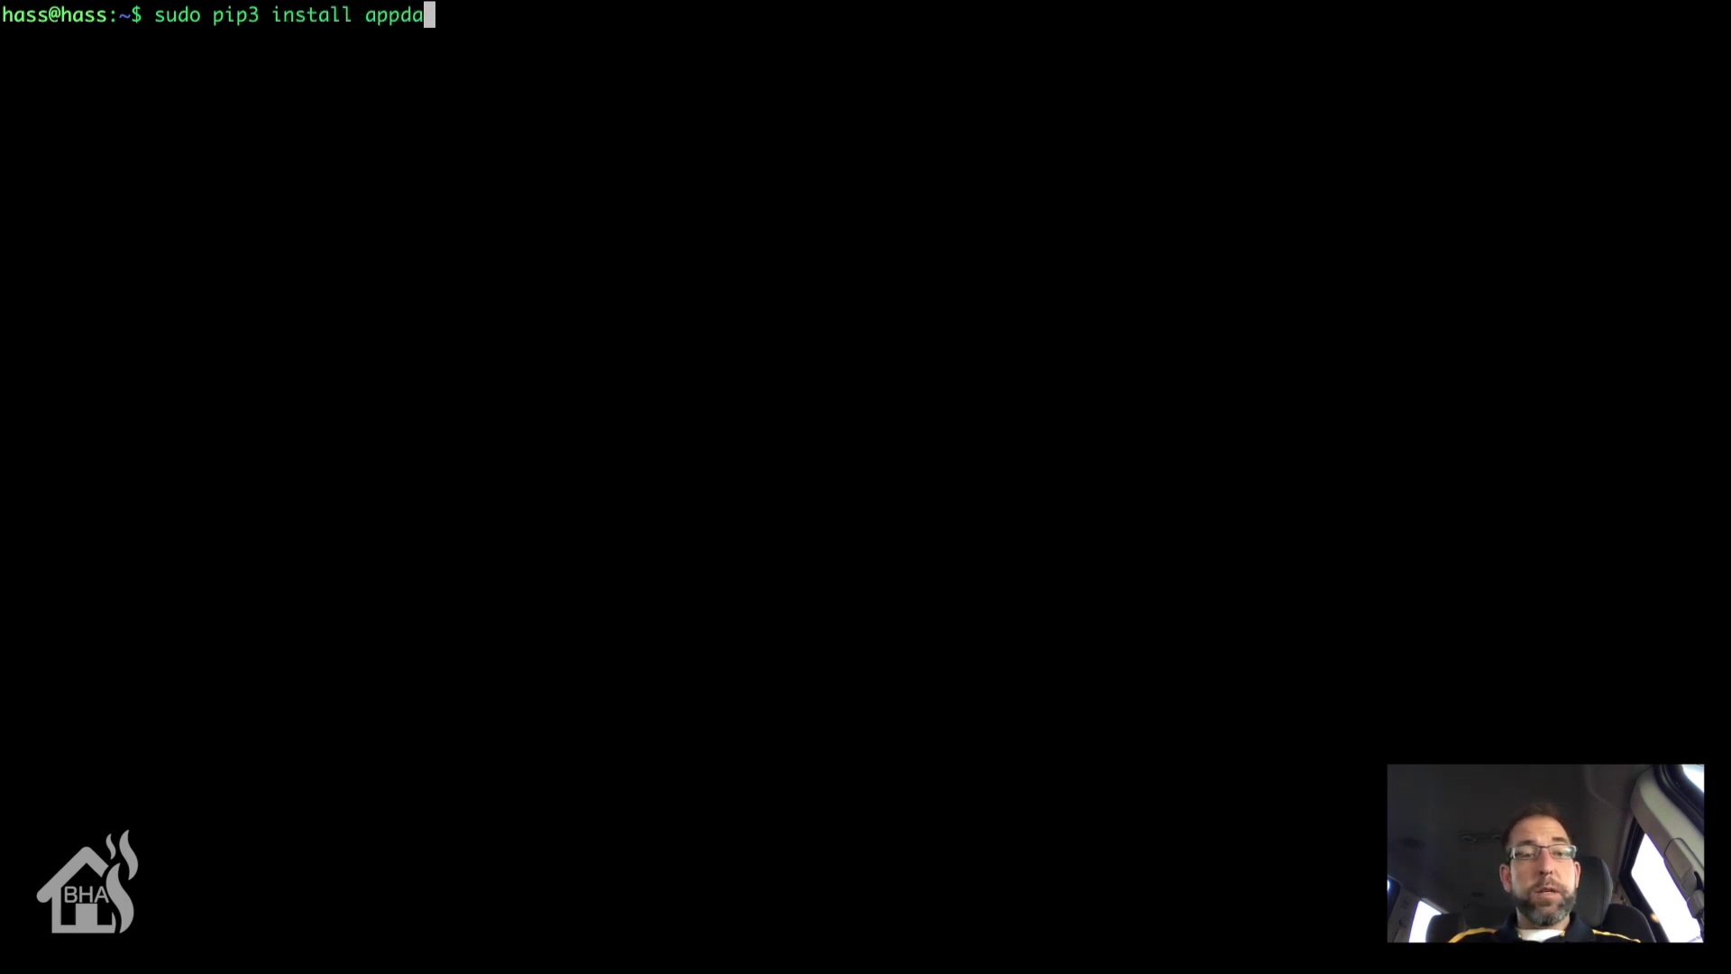
Step: Install the appdaemon Python package with sudo pip3 install appdaemon
{"action": "type", "text": "emon"}
{"action": "key", "text": "Return"}
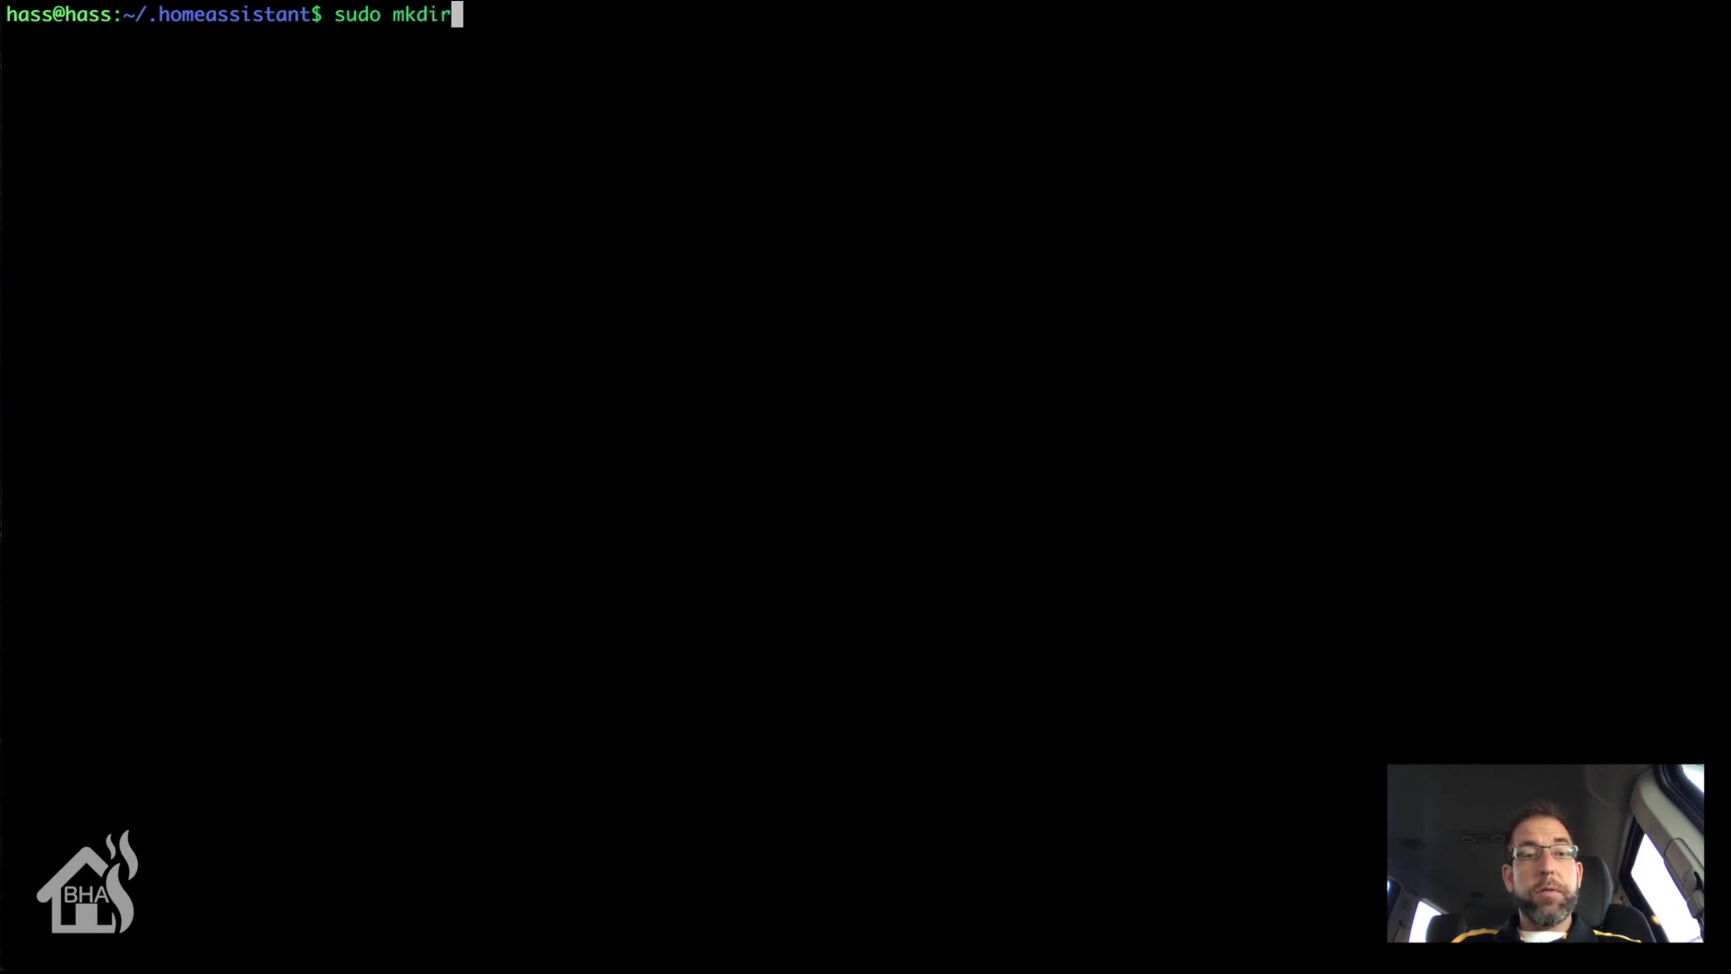
Step: Create a conf folder, move into it, and open a new appdaemon.yaml in vi
{"action": "key", "text": "Return"}
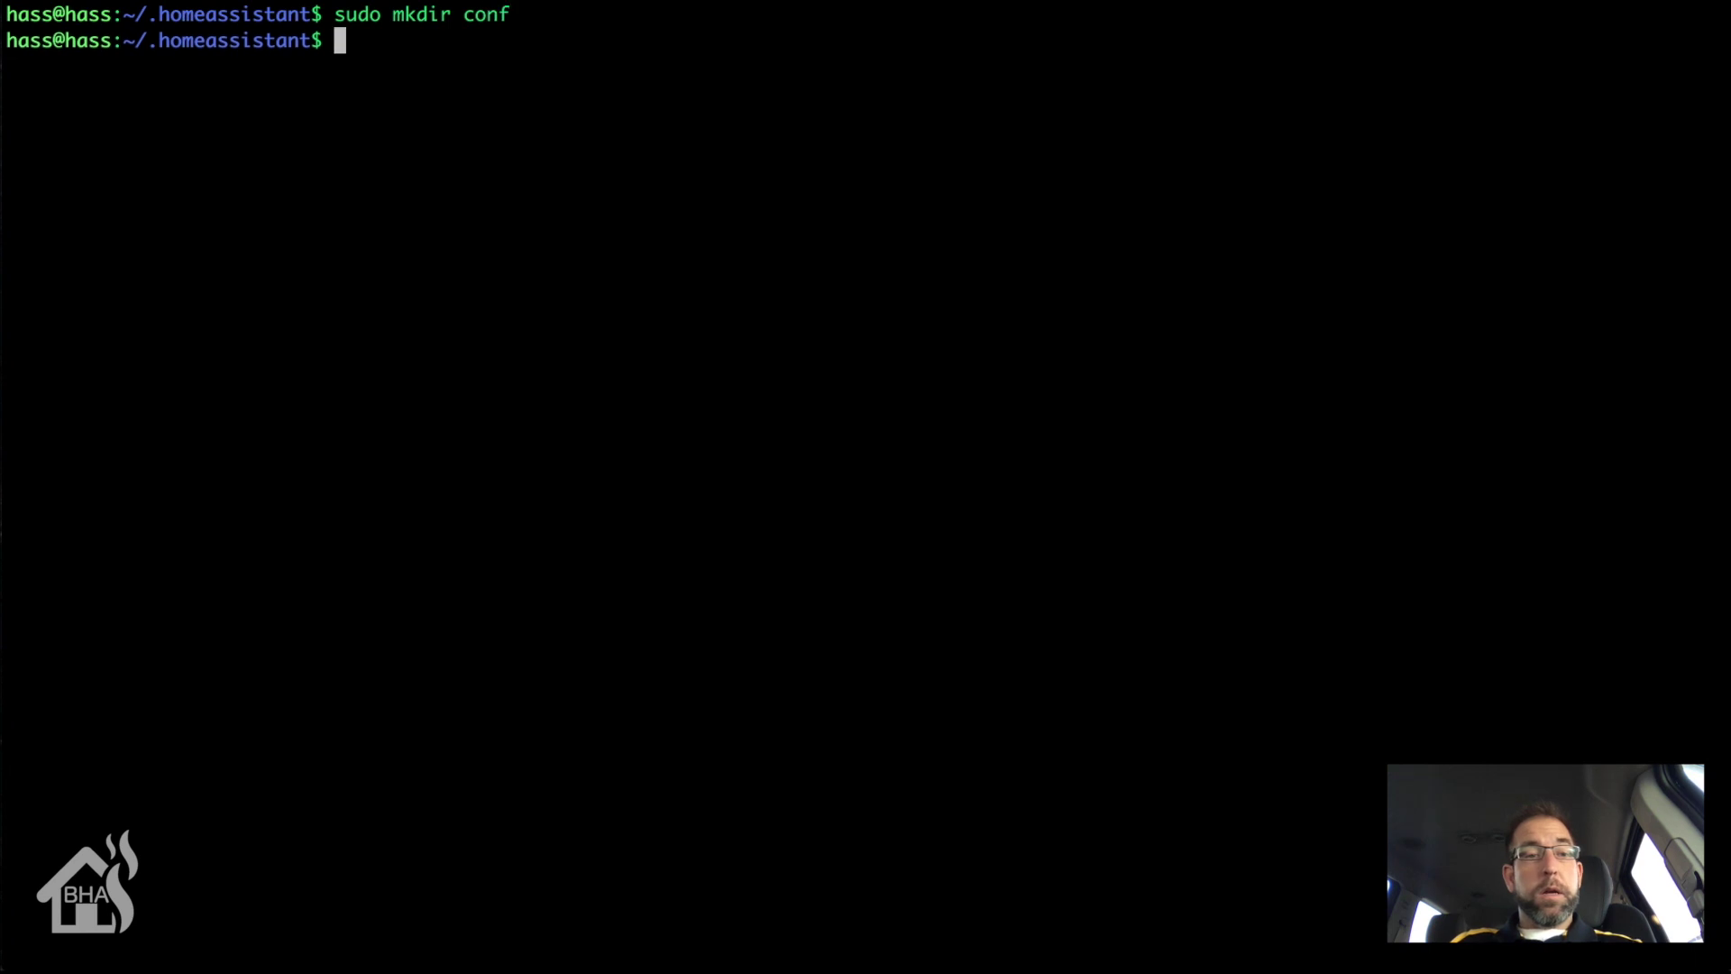
{"action": "type", "text": "cd con"}
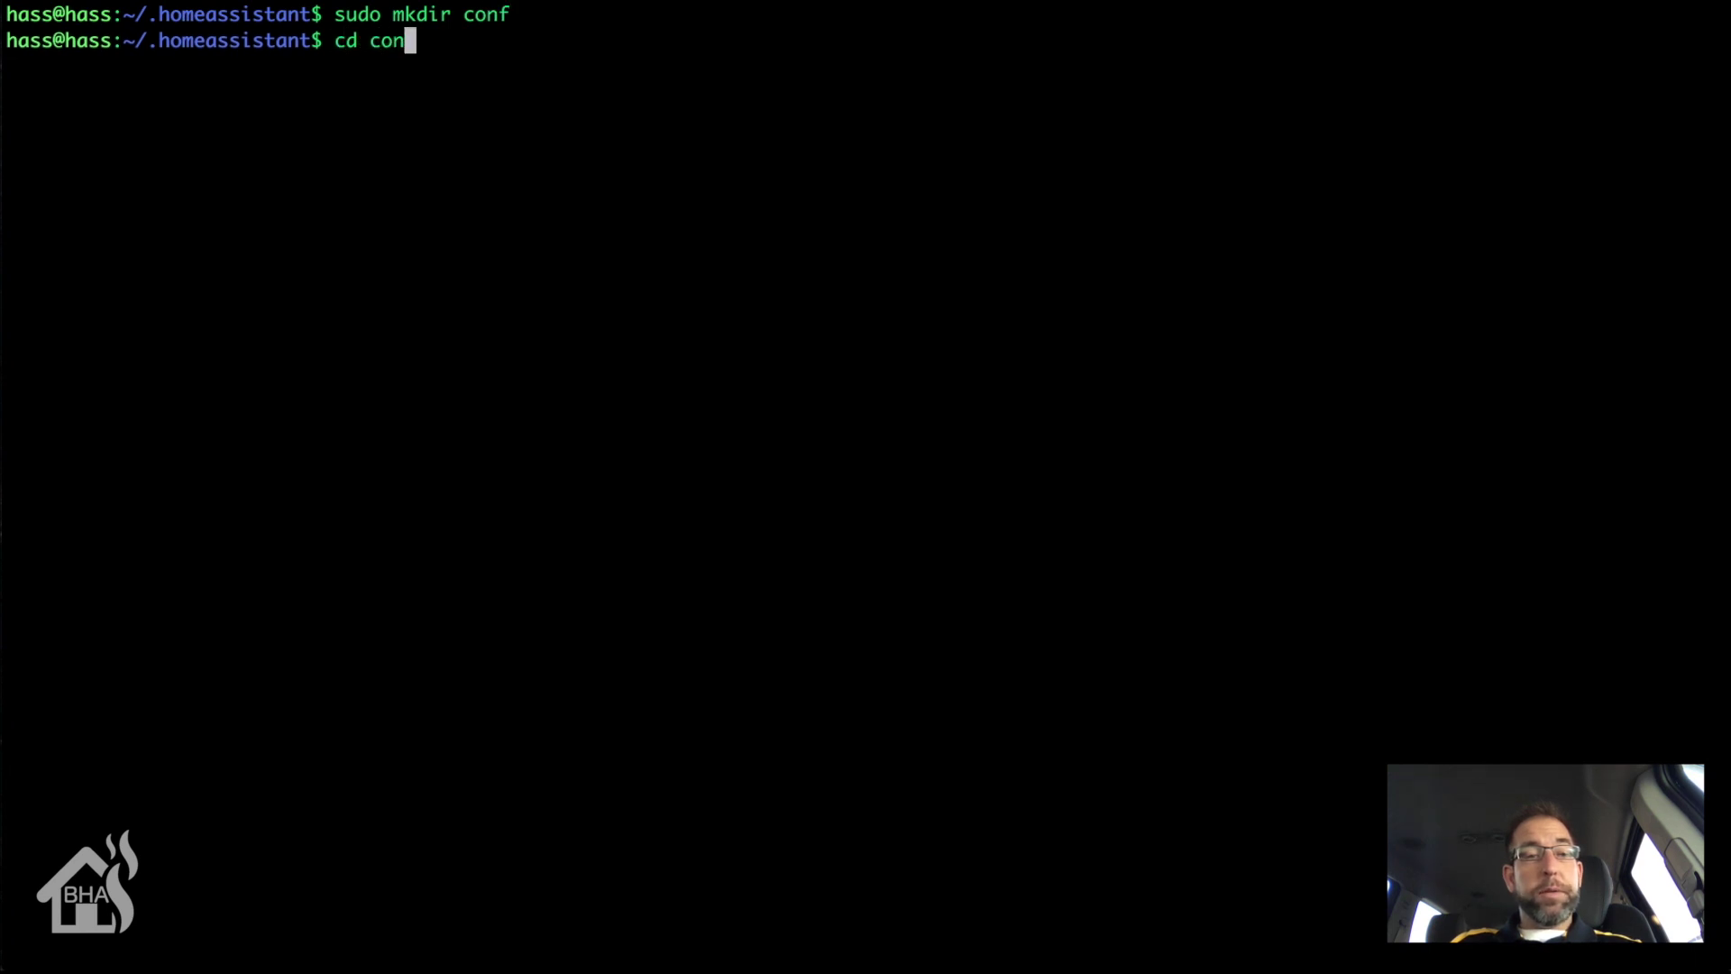
{"action": "type", "text": "f"}
{"action": "key", "text": "Return"}
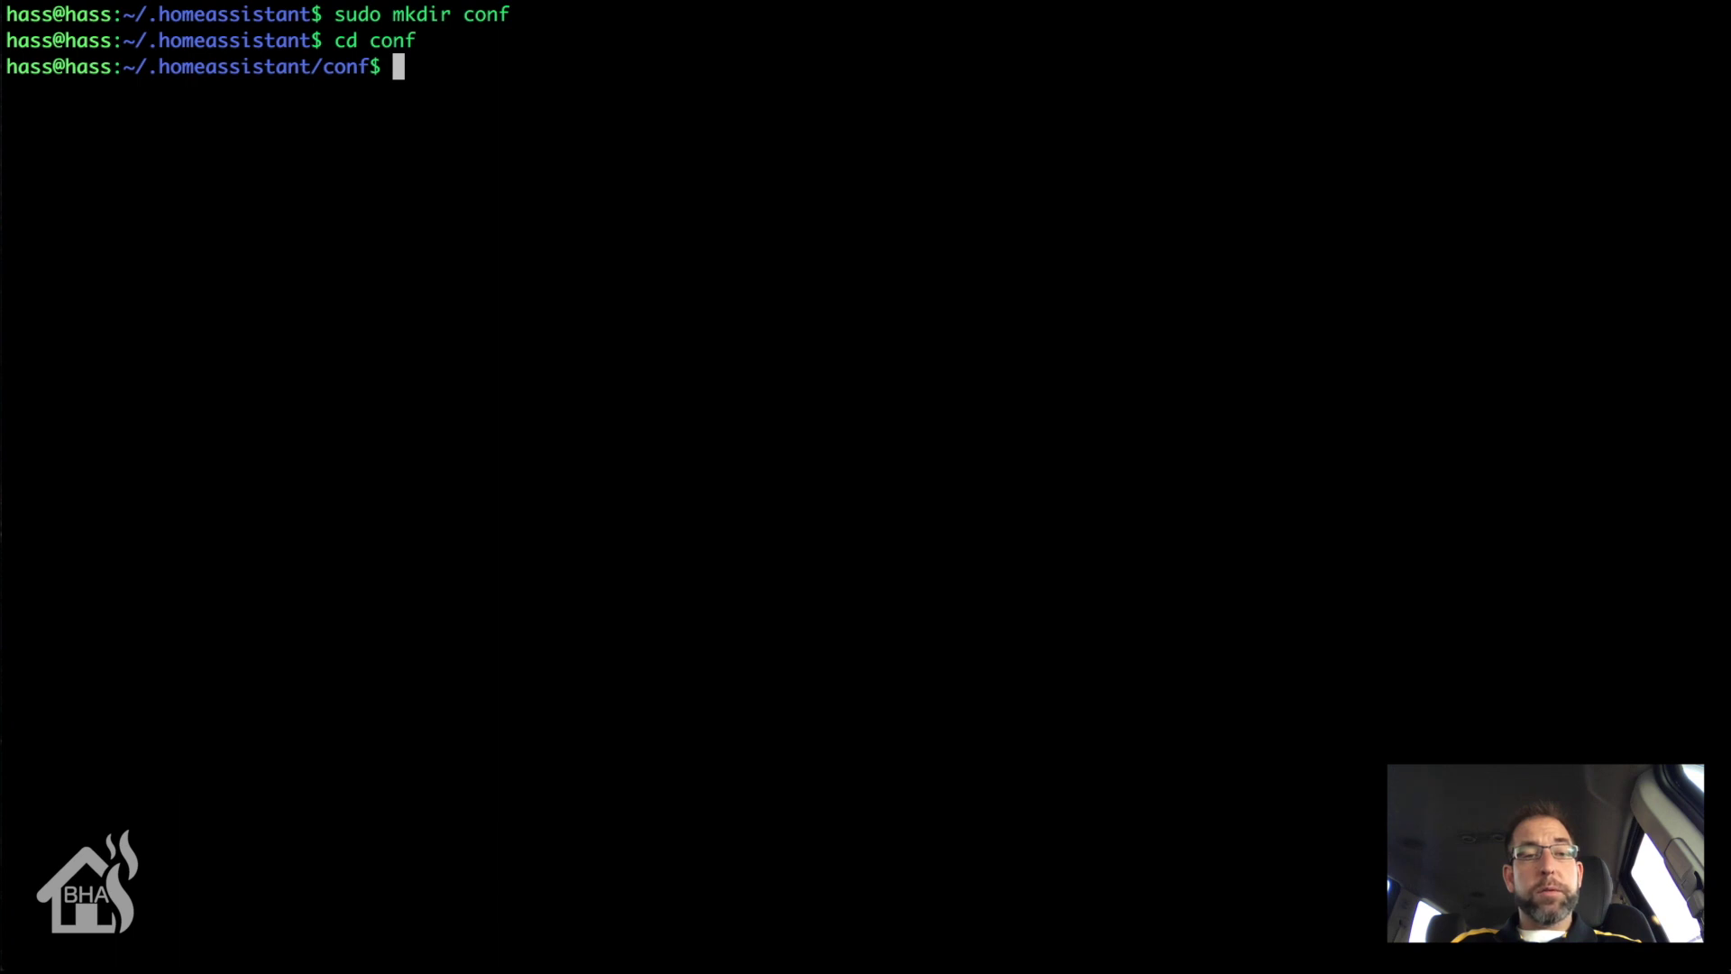
{"action": "type", "text": "sudo vi "}
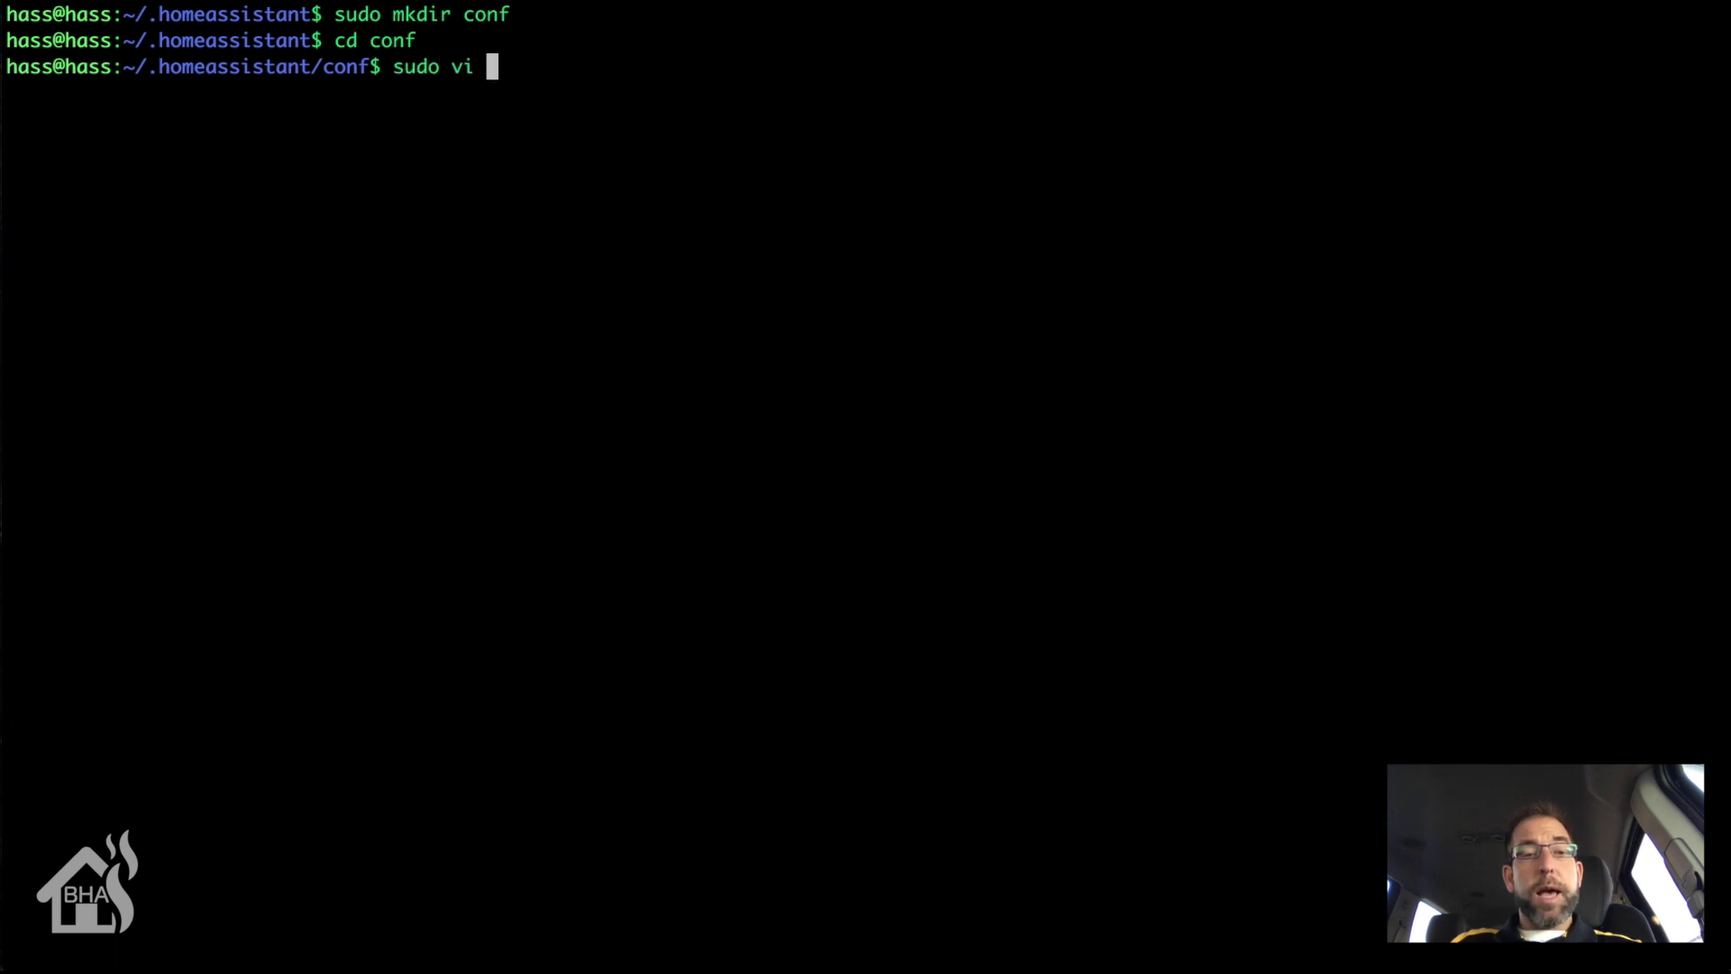
{"action": "type", "text": "appdaemo"}
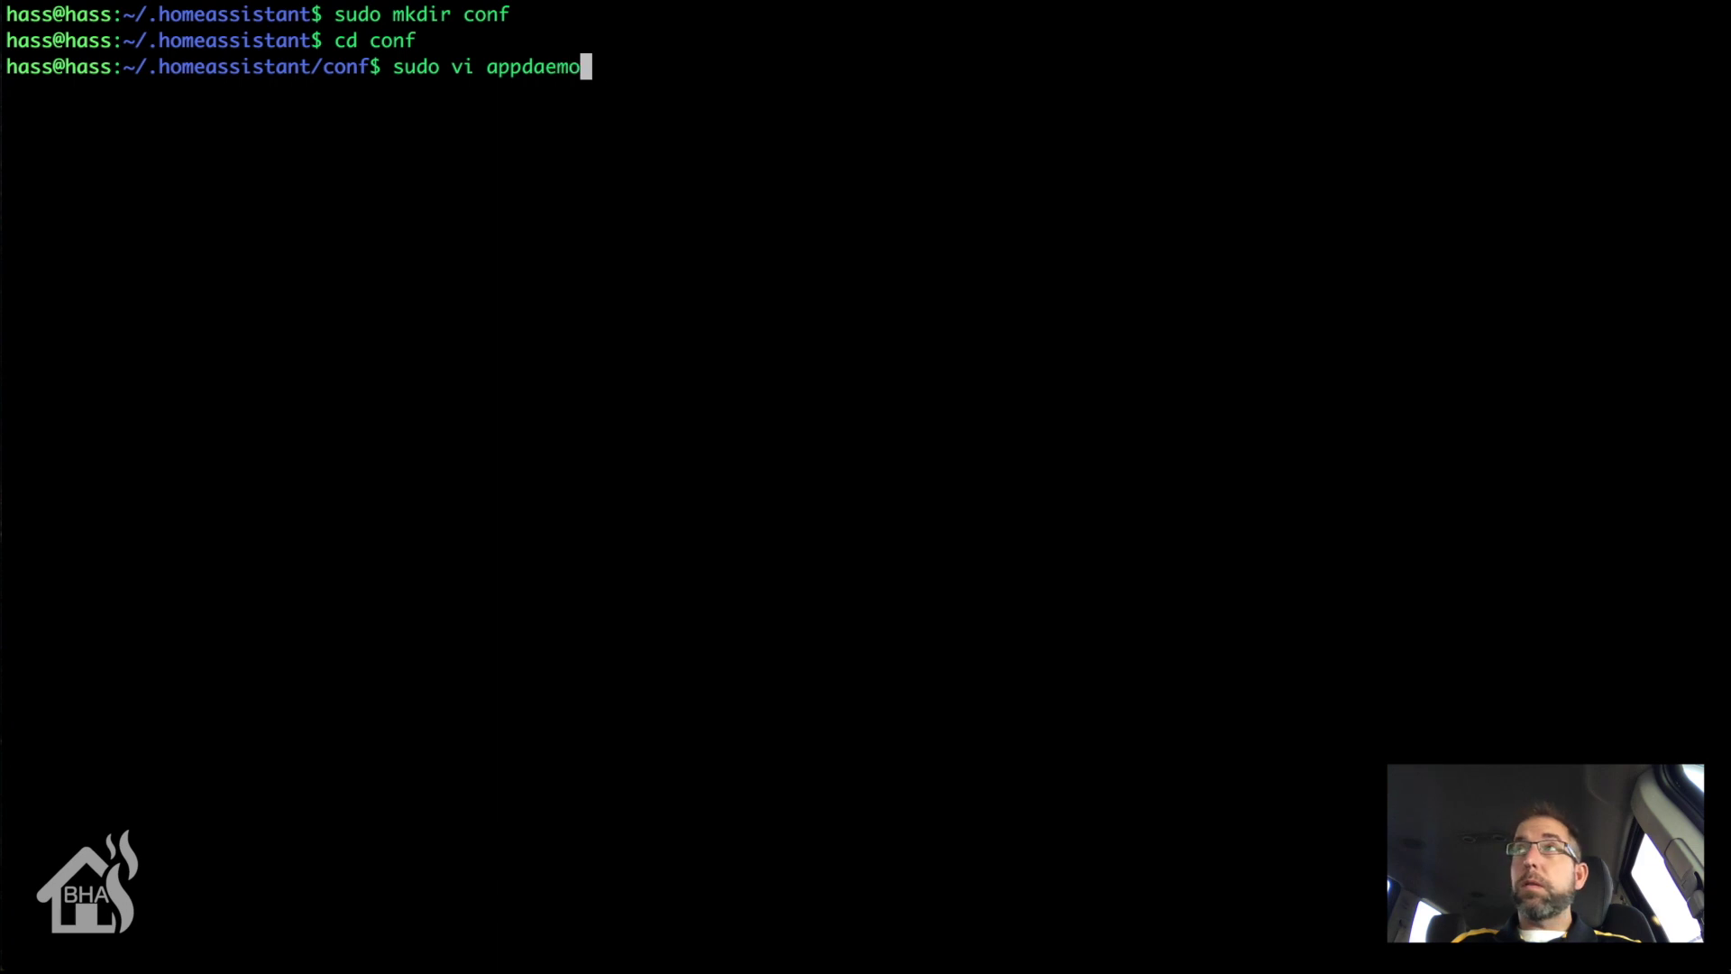
{"action": "type", "text": "n.yaml"}
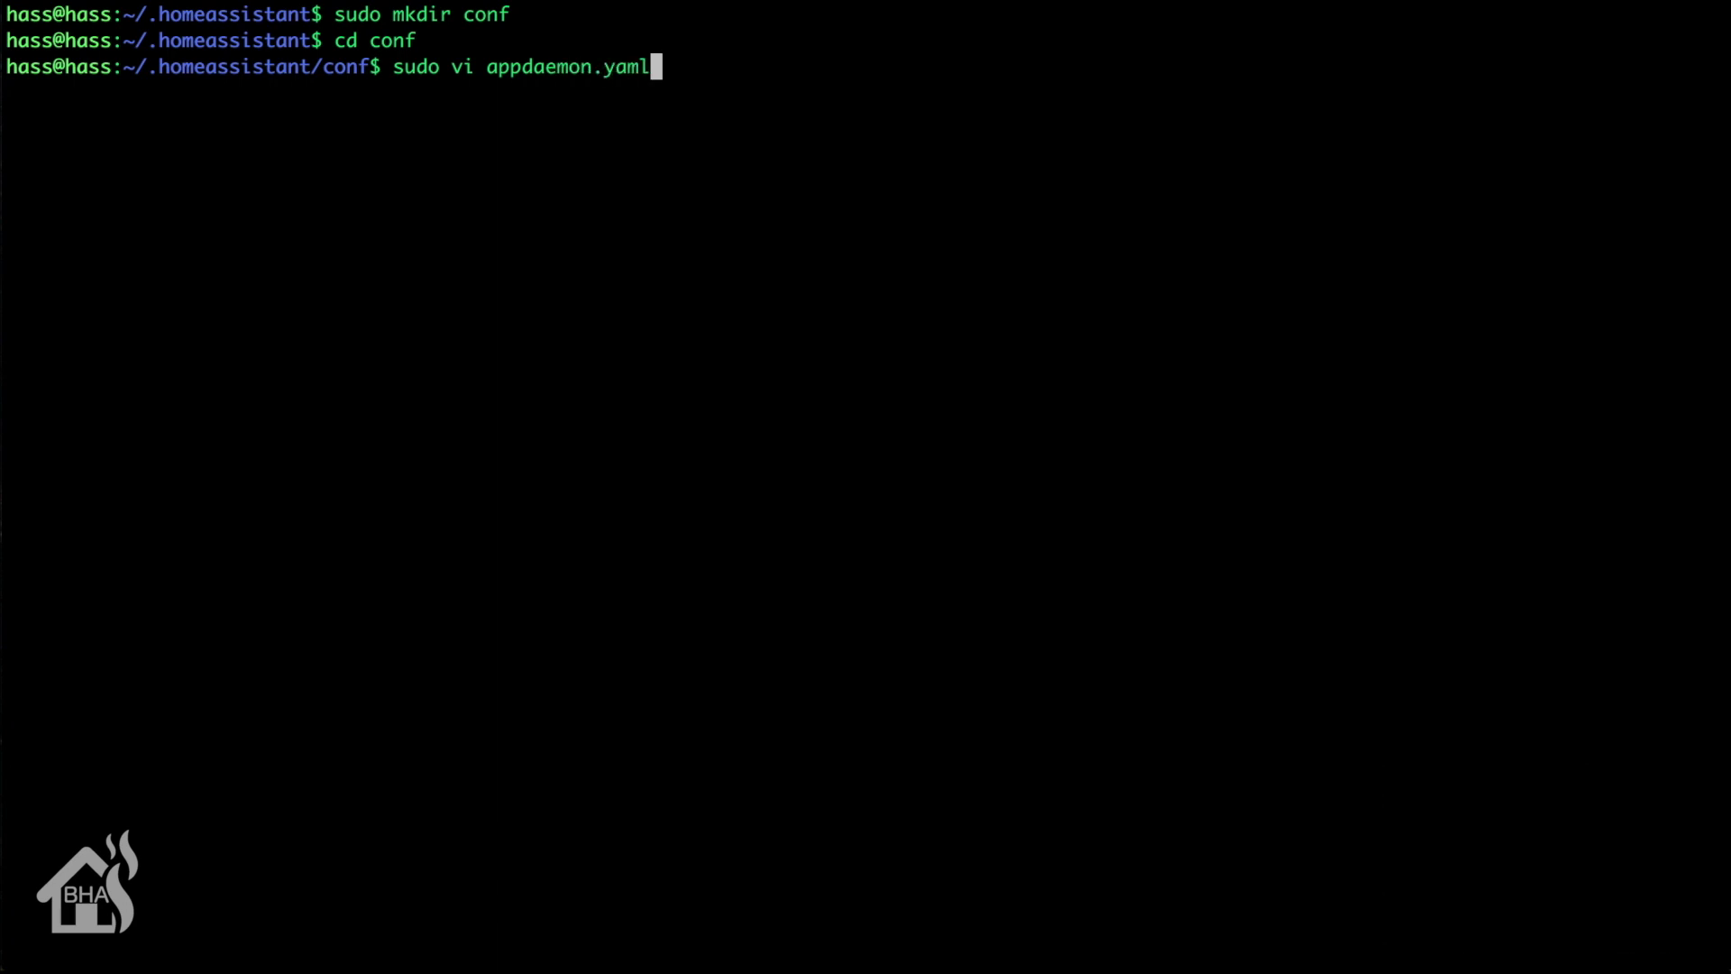
{"action": "key", "text": "Return"}
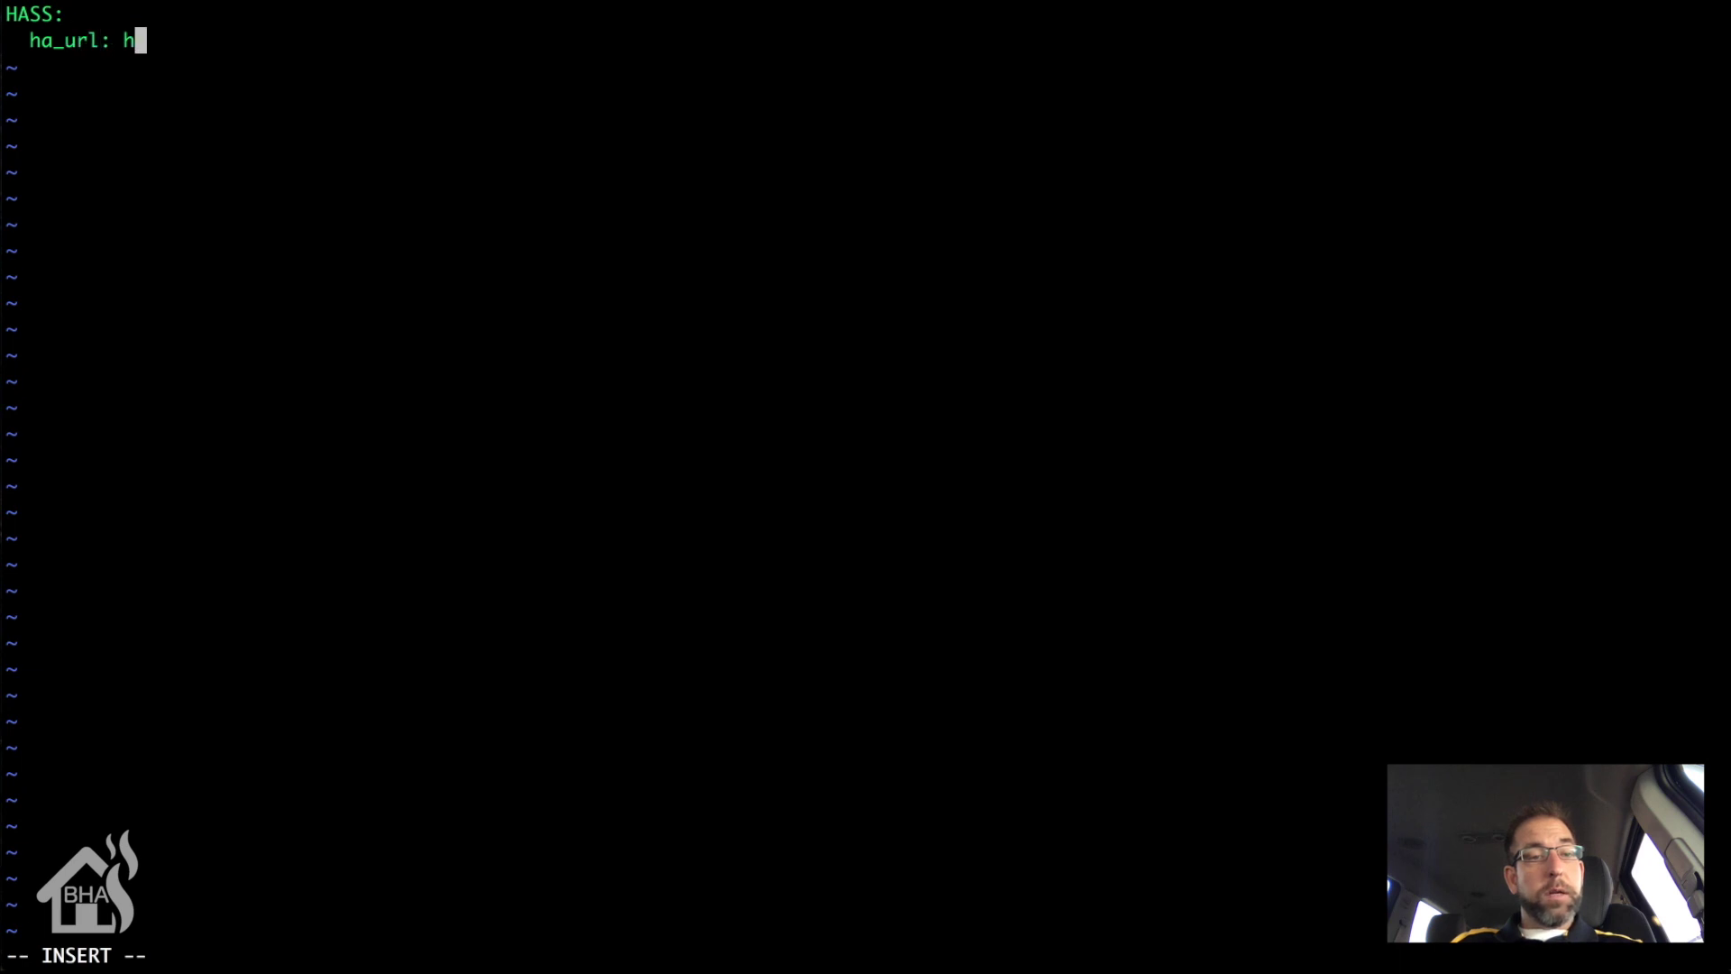
{"action": "type", "text": "://"}
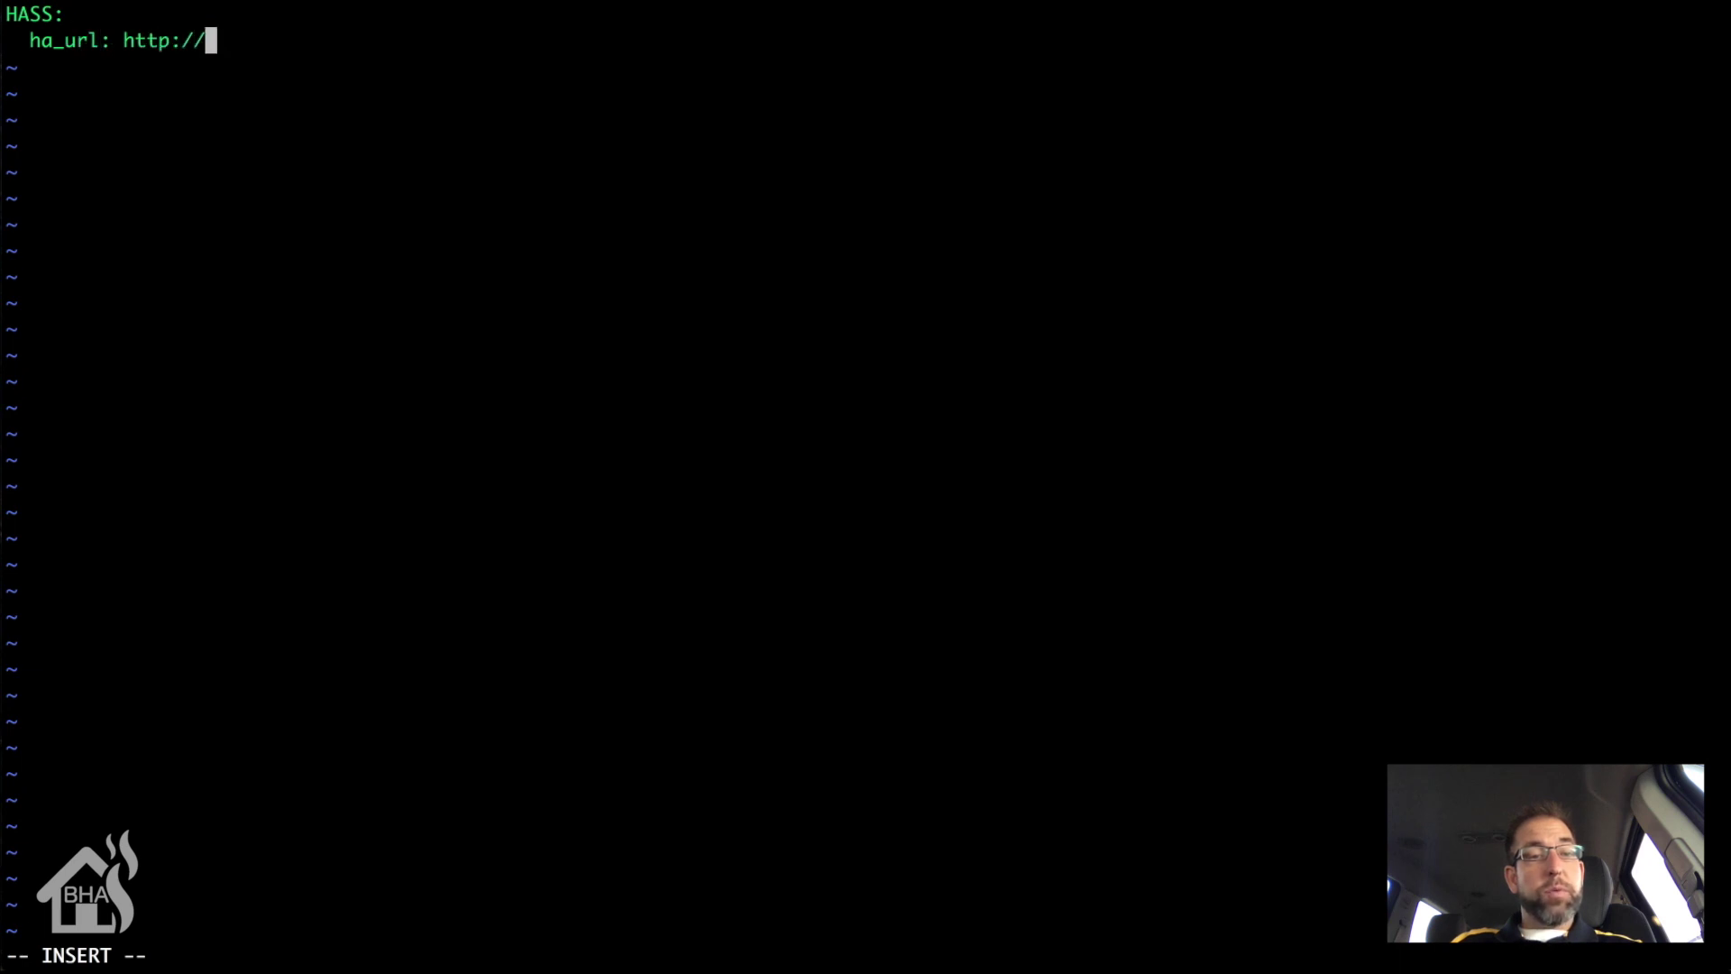
{"action": "type", "text": "10.10.10."}
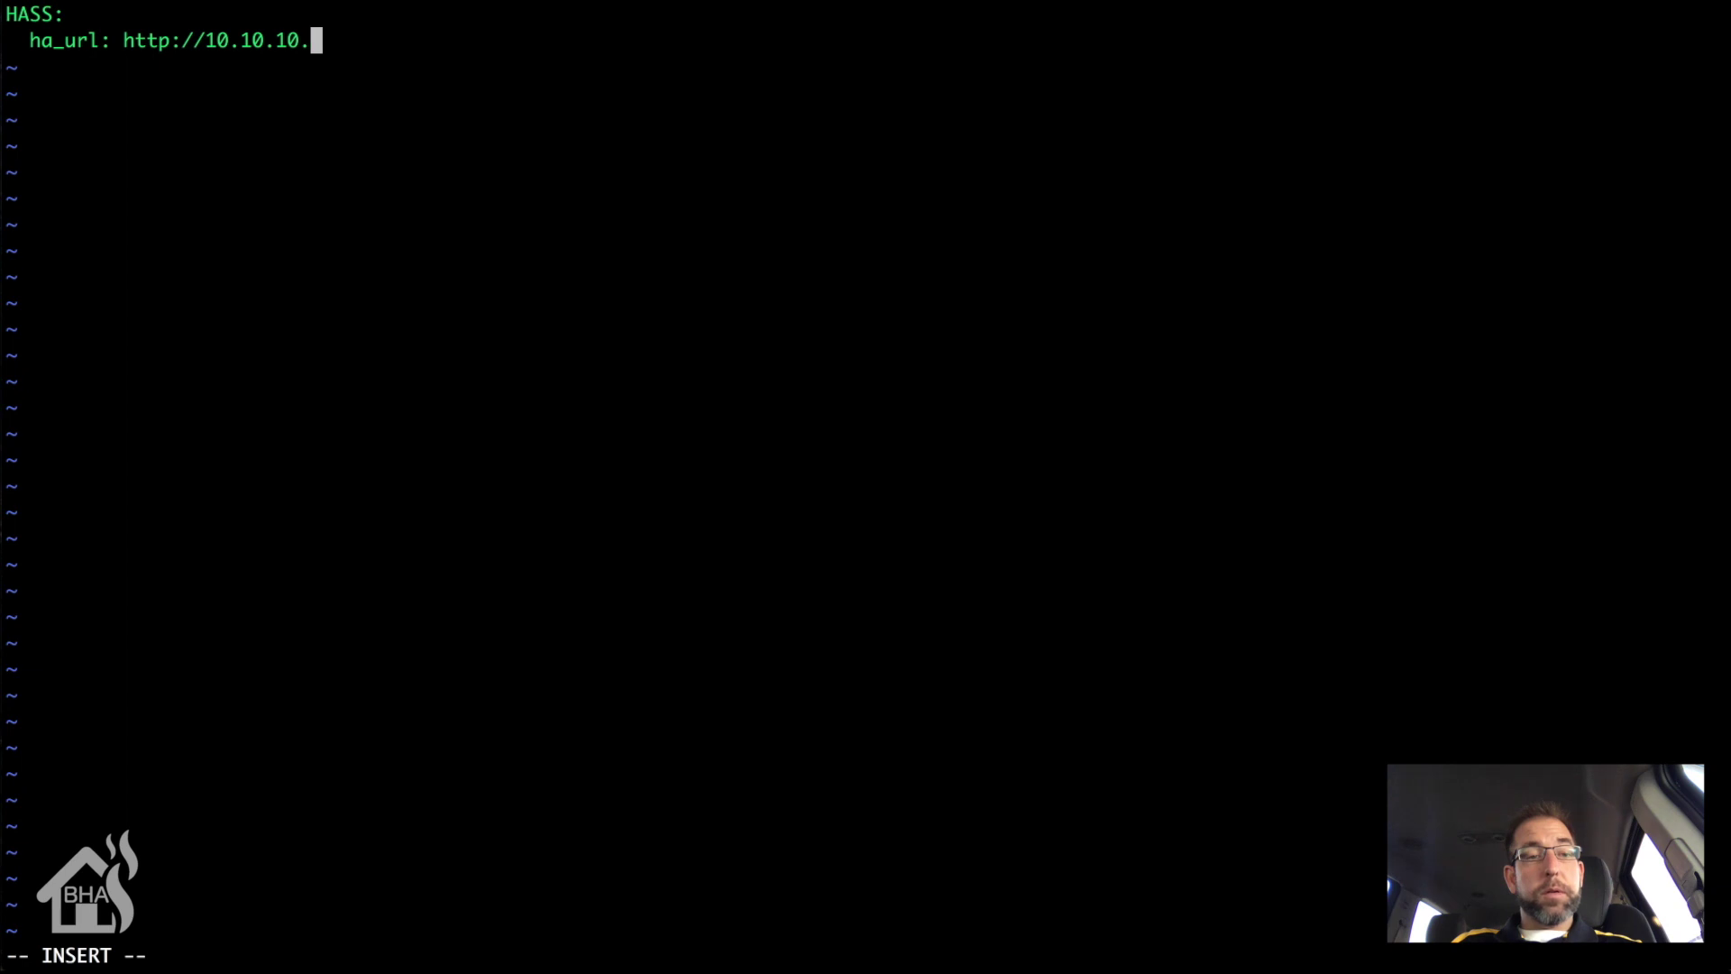
{"action": "type", "text": "231:"}
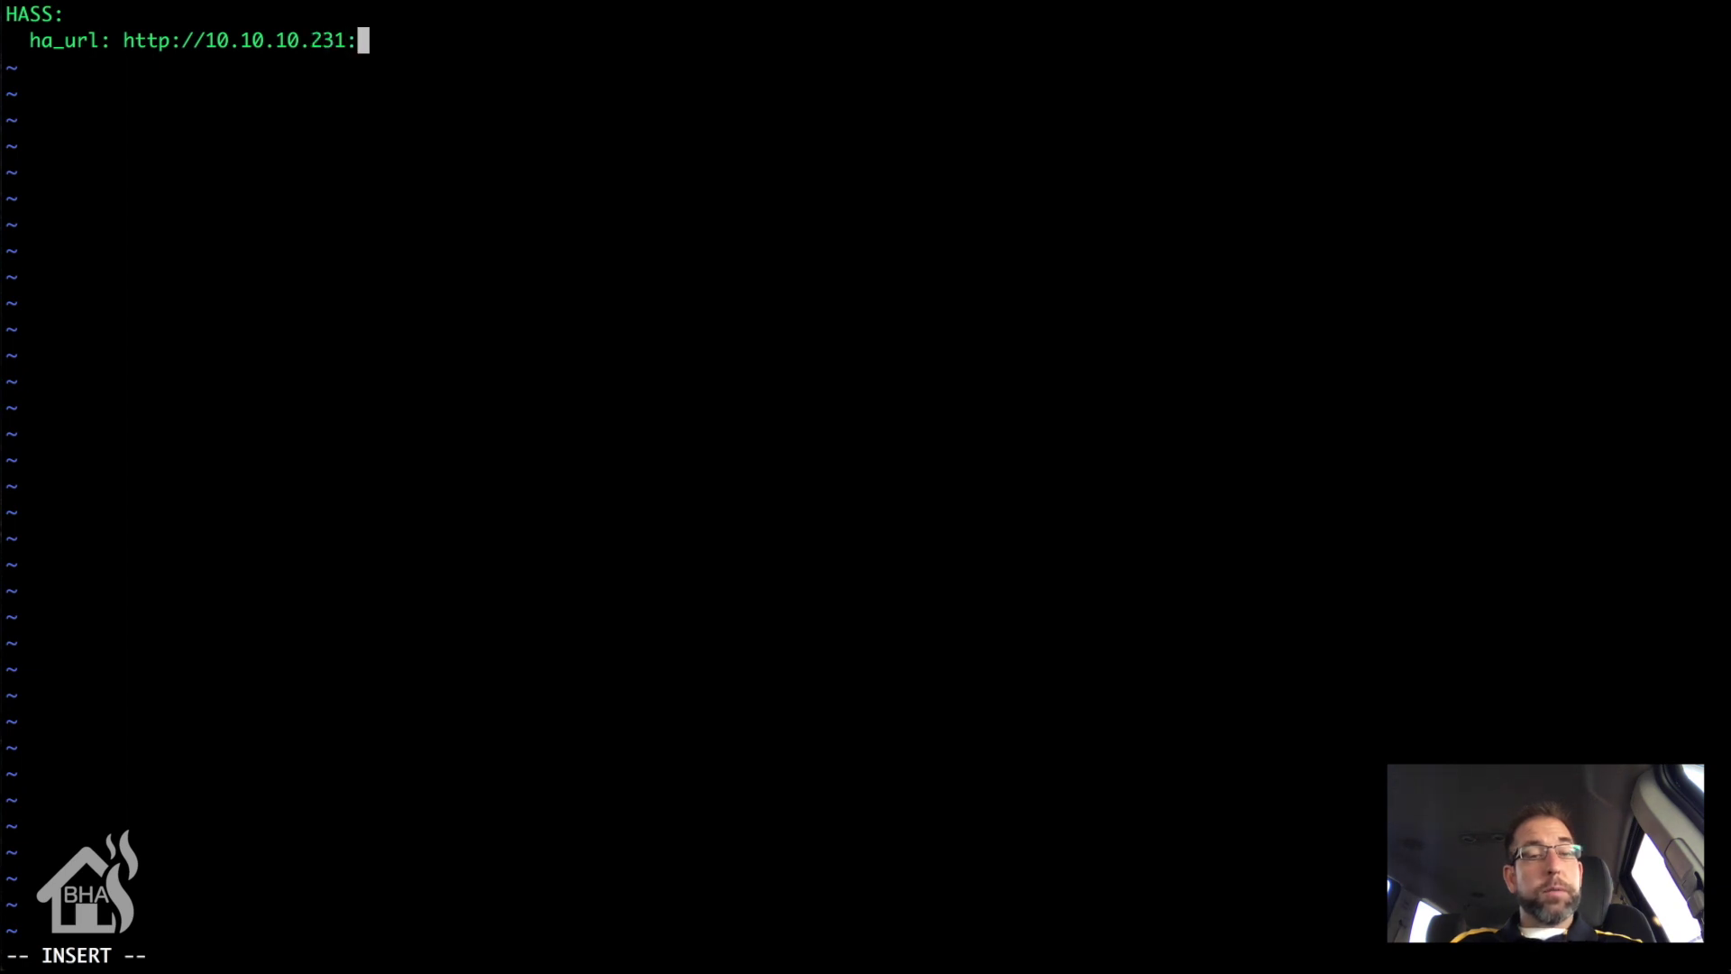
{"action": "type", "text": "8123"}
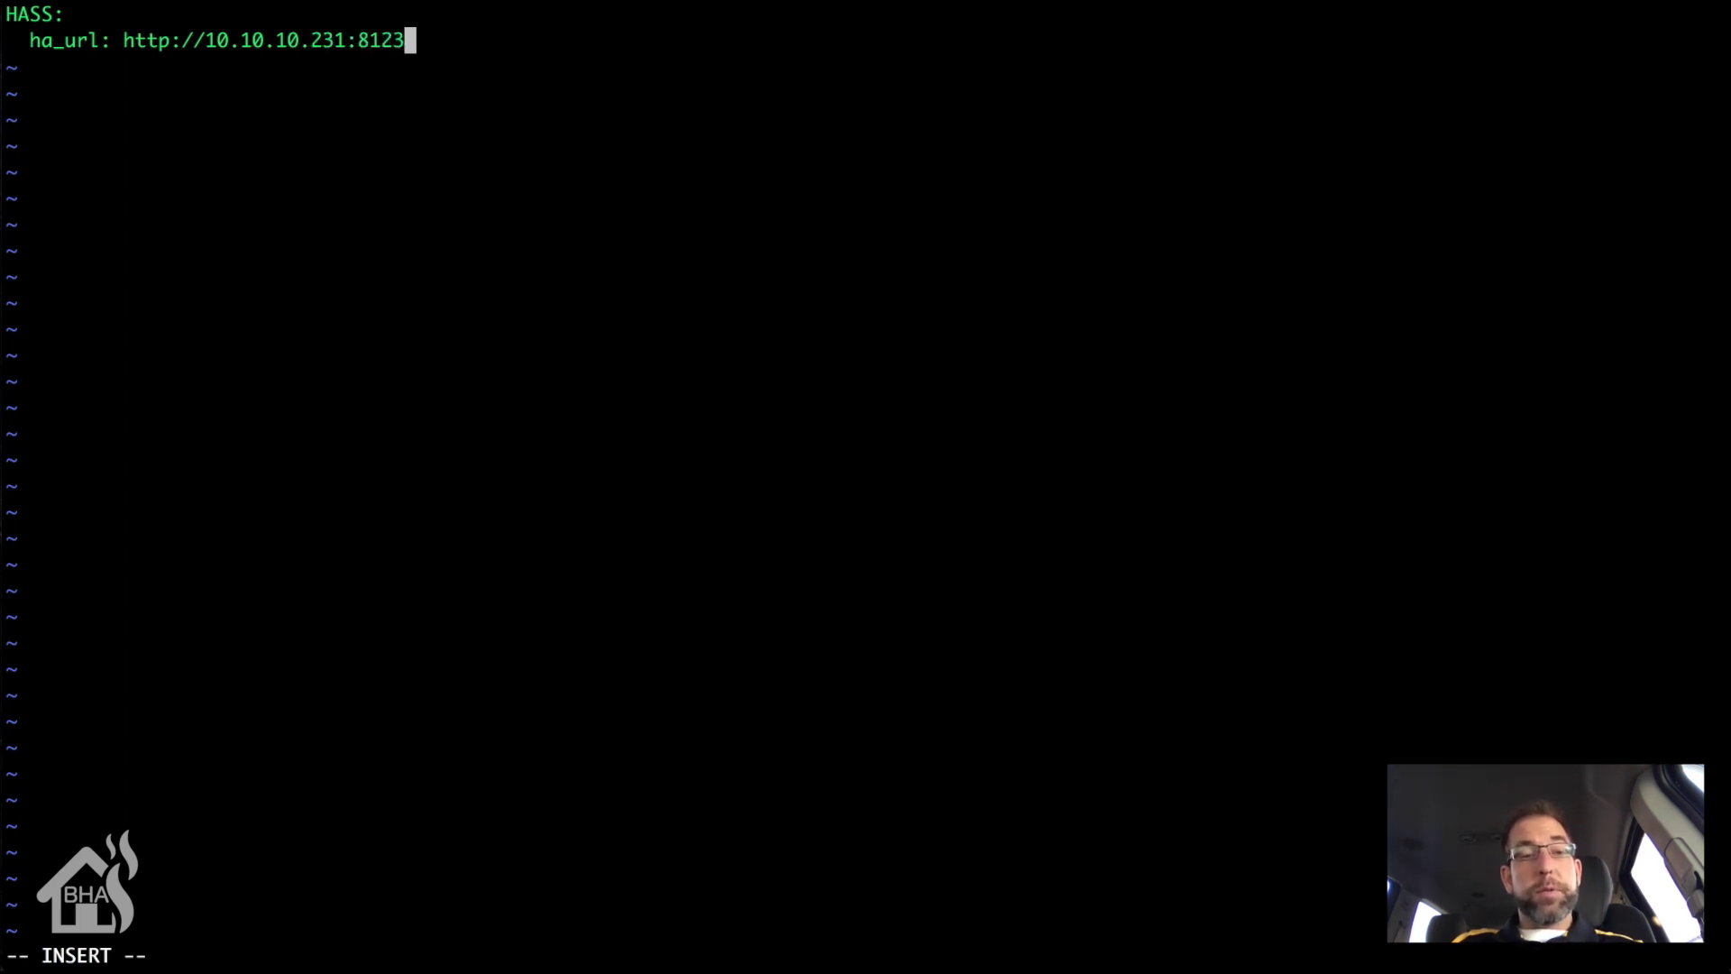
{"action": "key", "text": "Return"}
{"action": "type", "text": "h"}
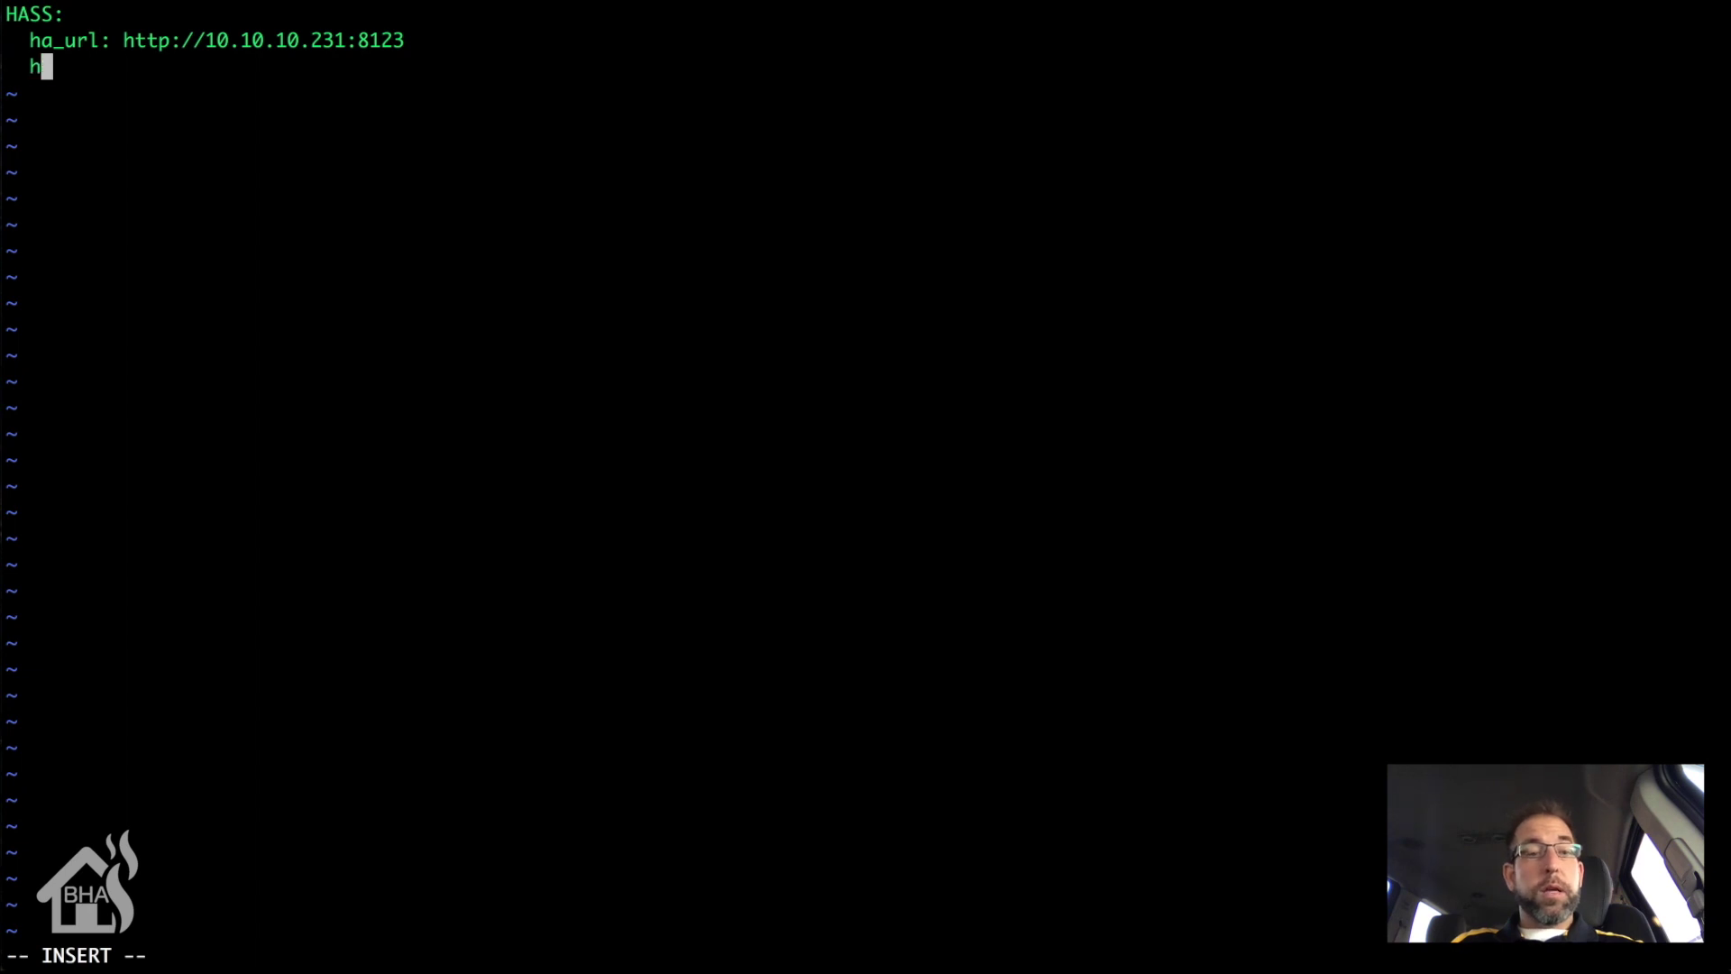
{"action": "type", "text": "a_key: "}
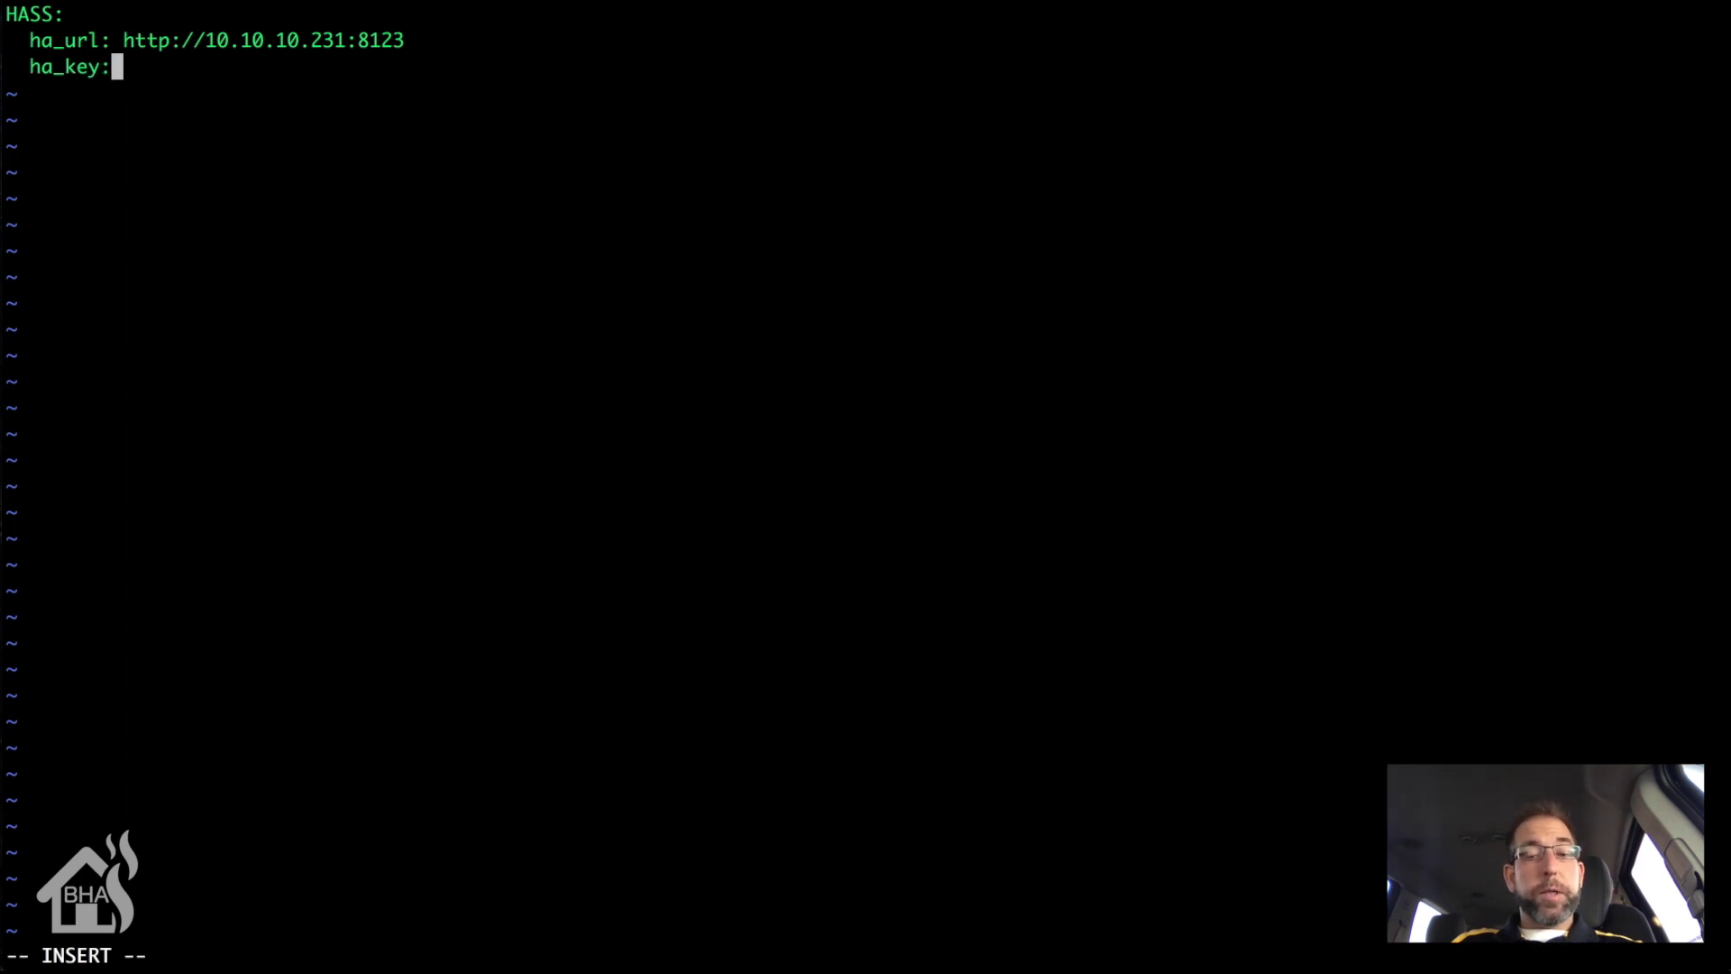
{"action": "type", "text": "PASSWORD"}
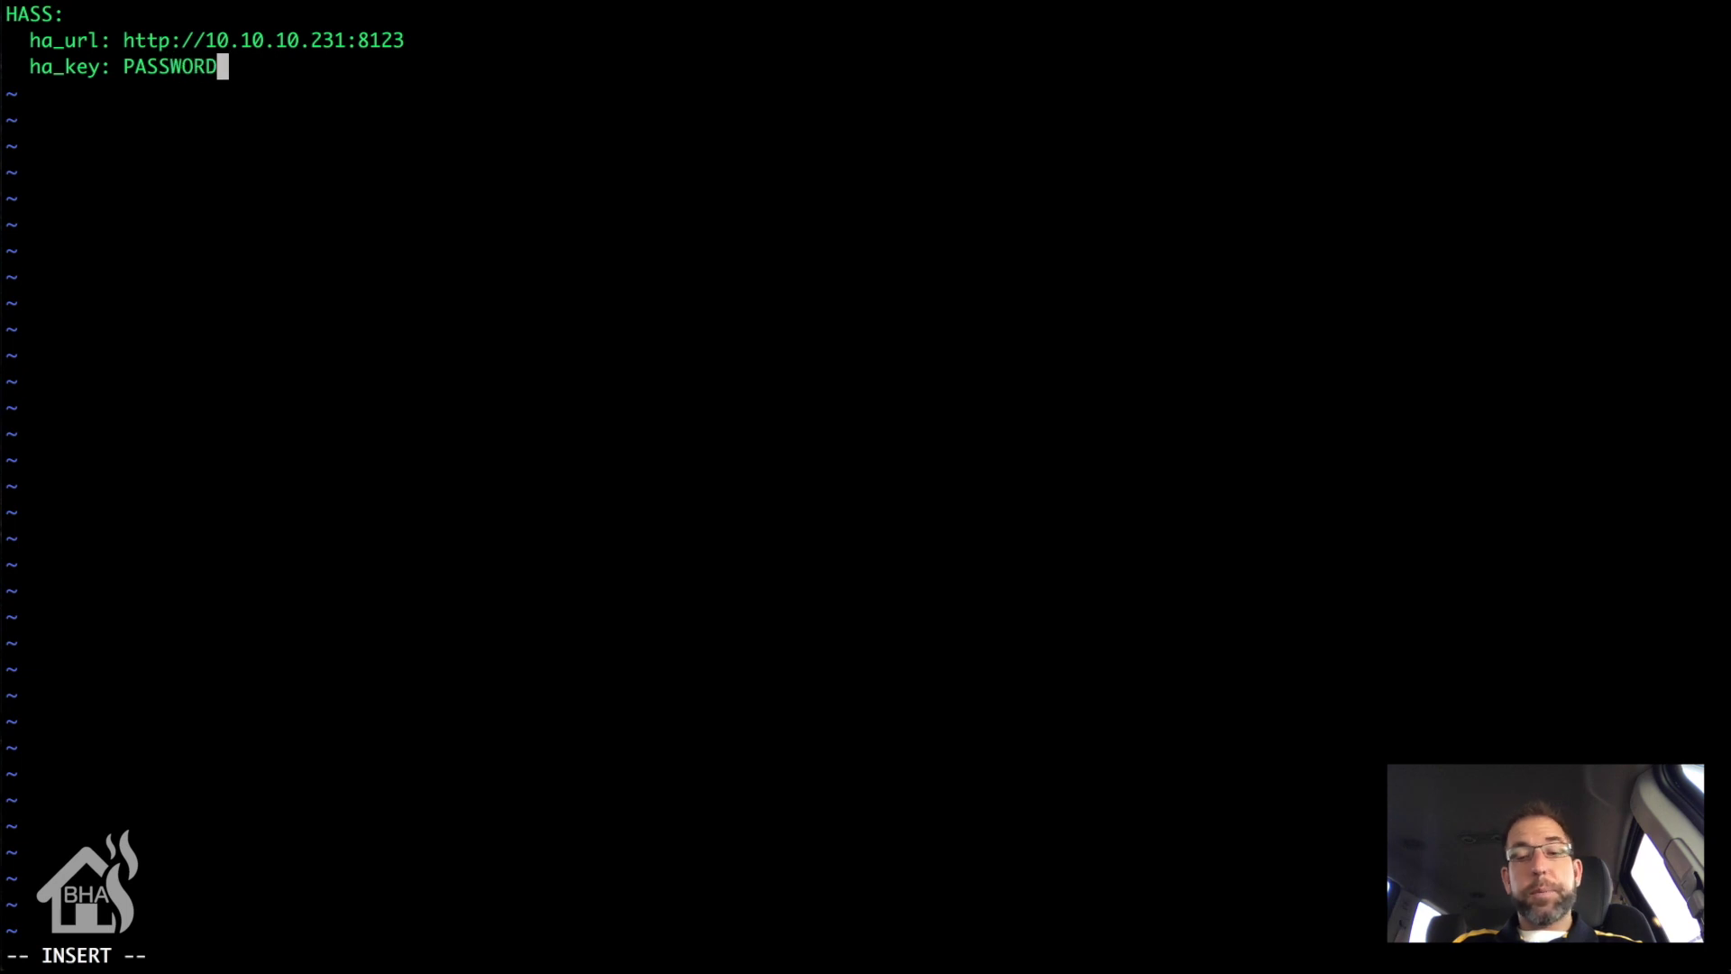
{"action": "key", "text": "Return"}
Step: Add an AppDaemon section with logfile STDOUT, errorfile STDERR and threads: 10
{"action": "key", "text": "BackSpace"}
{"action": "key", "text": "BackSpace"}
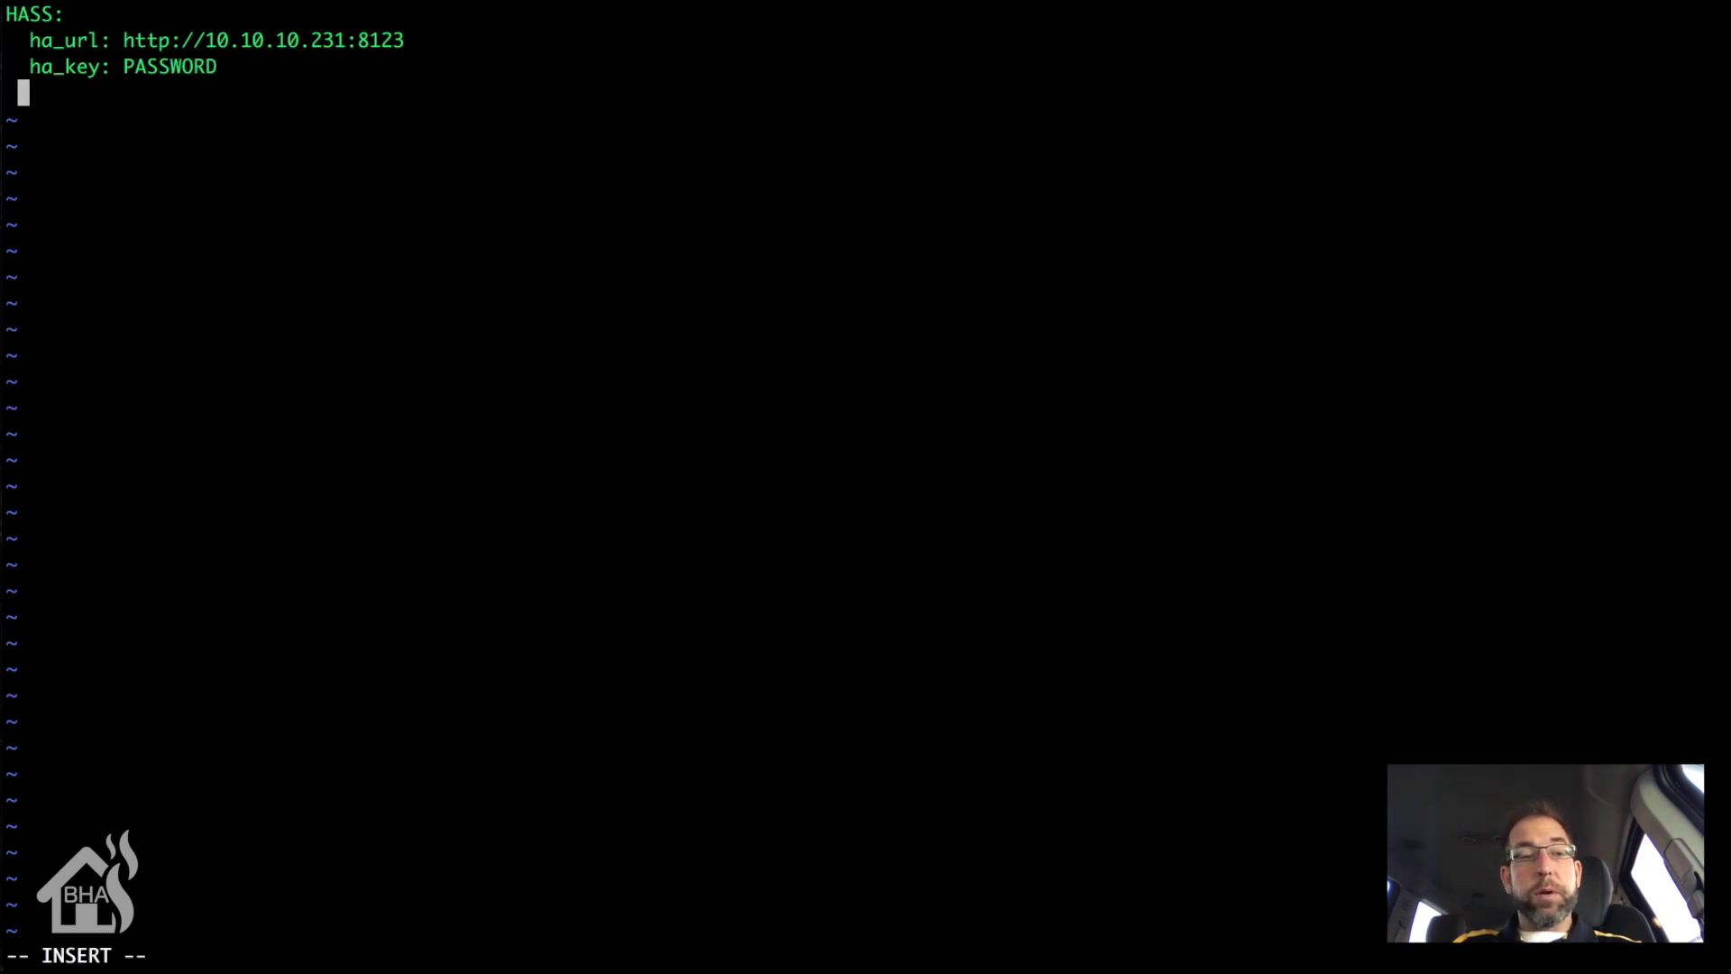
{"action": "type", "text": "AppDaemon:"}
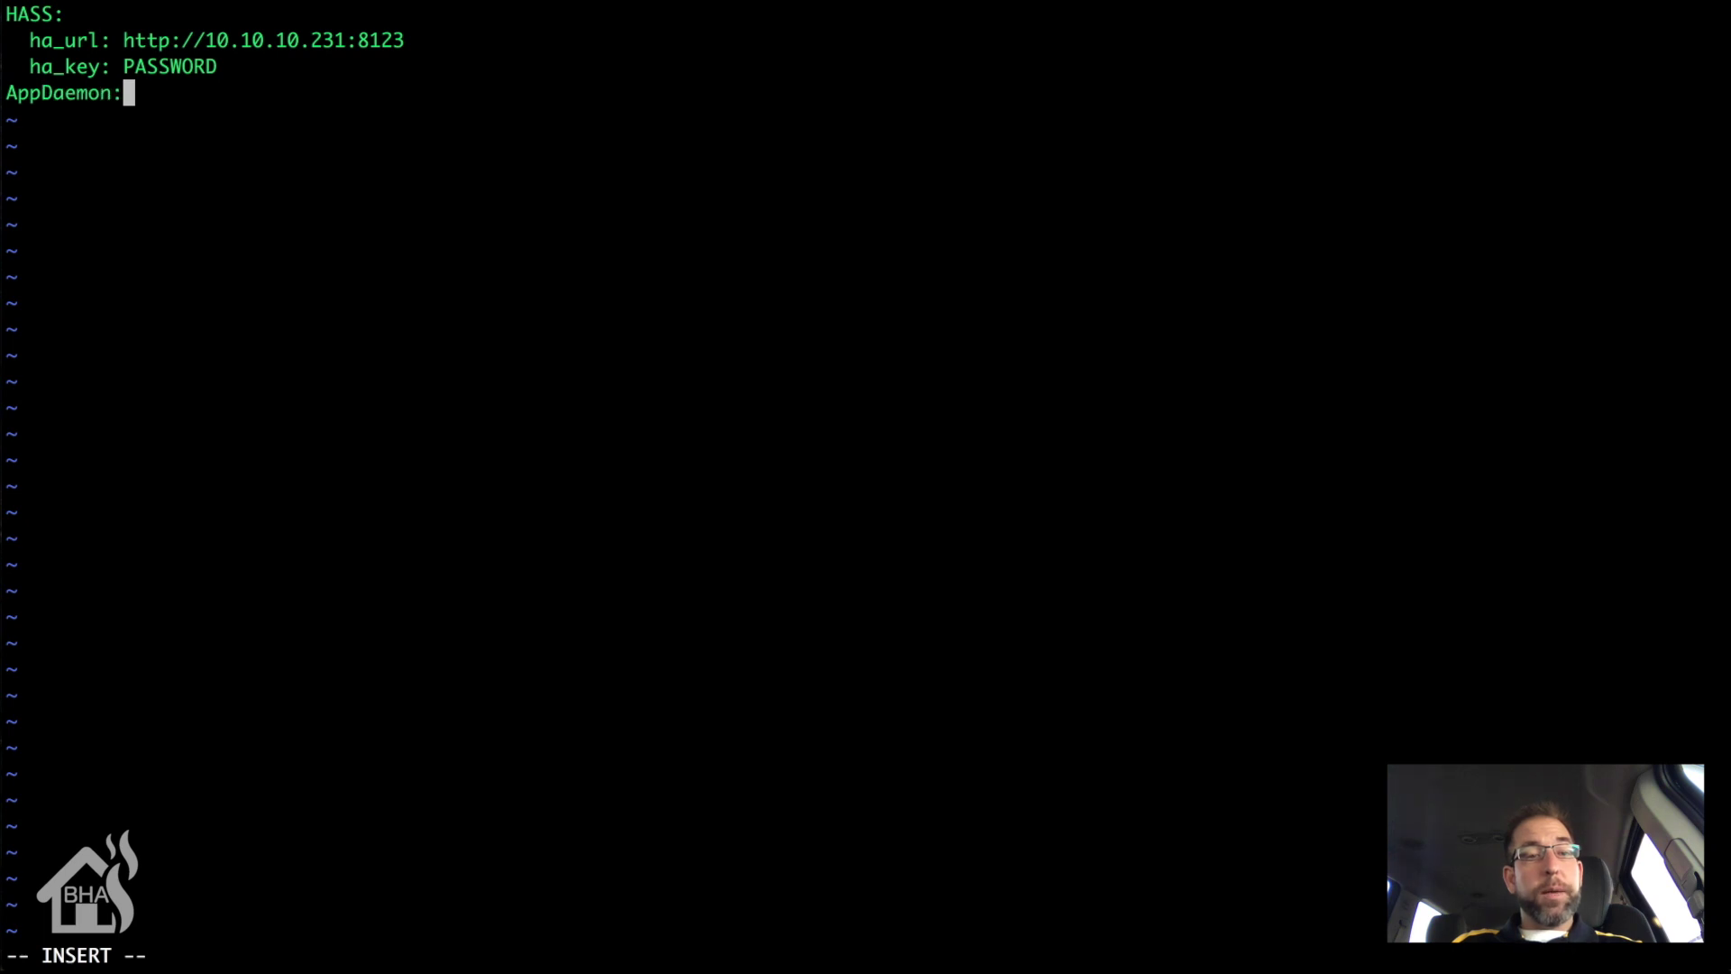
{"action": "key", "text": "Return"}
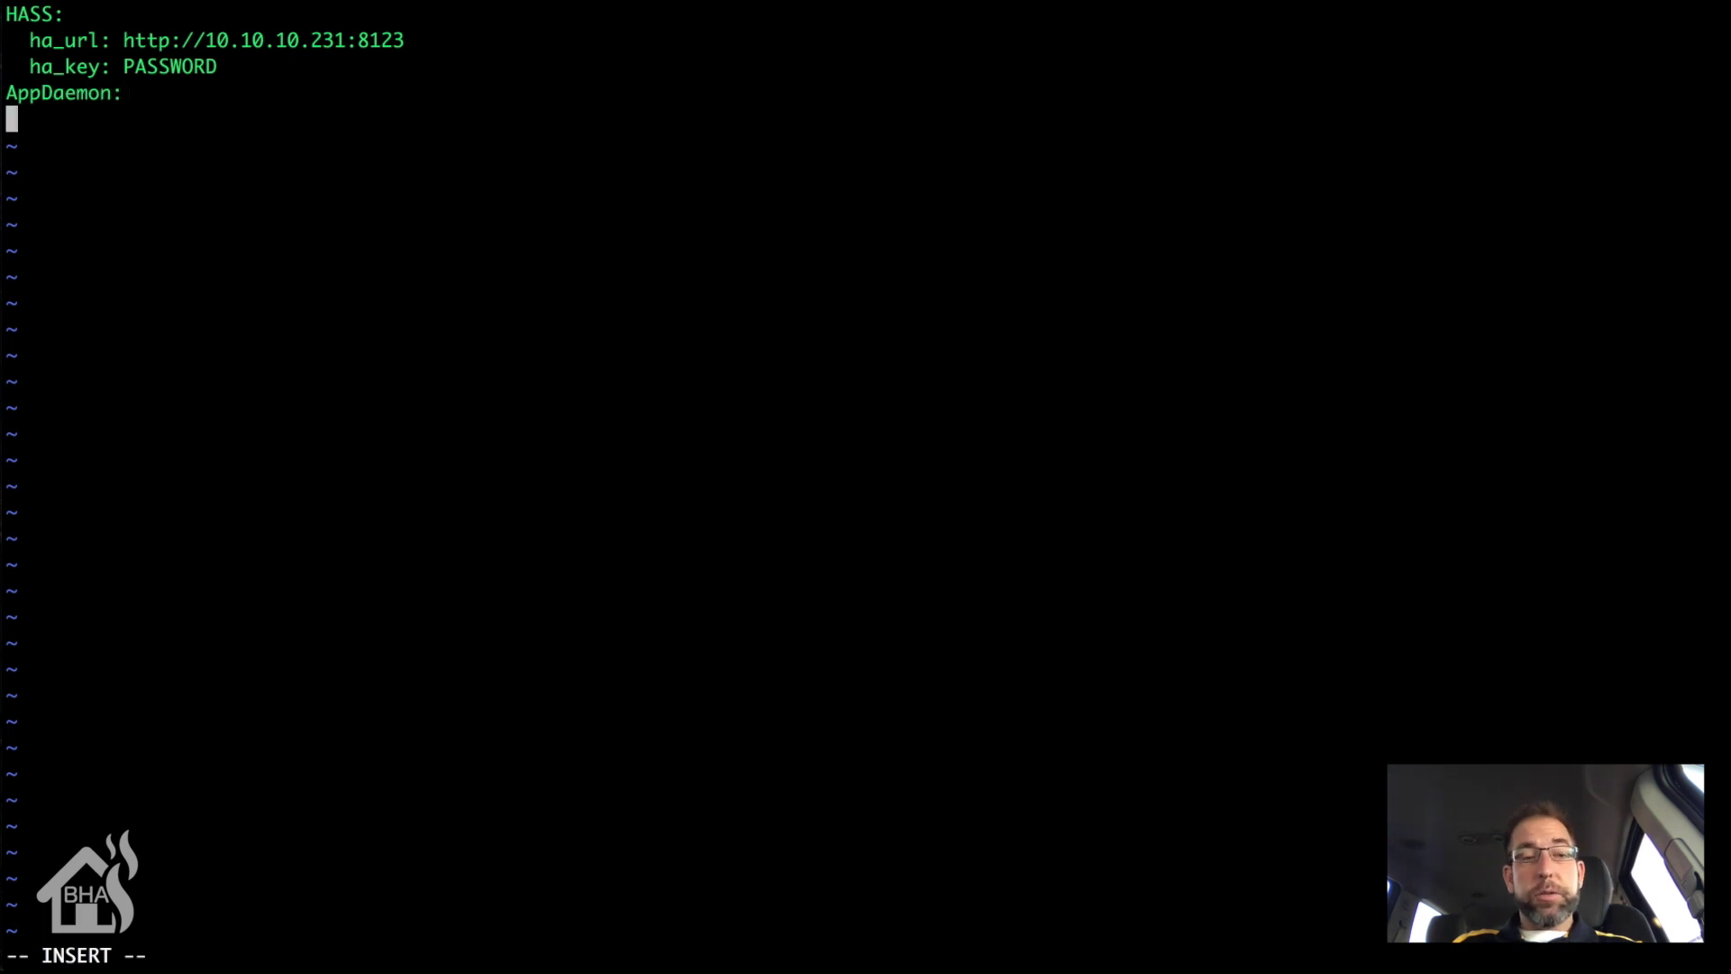
{"action": "type", "text": "logfile"}
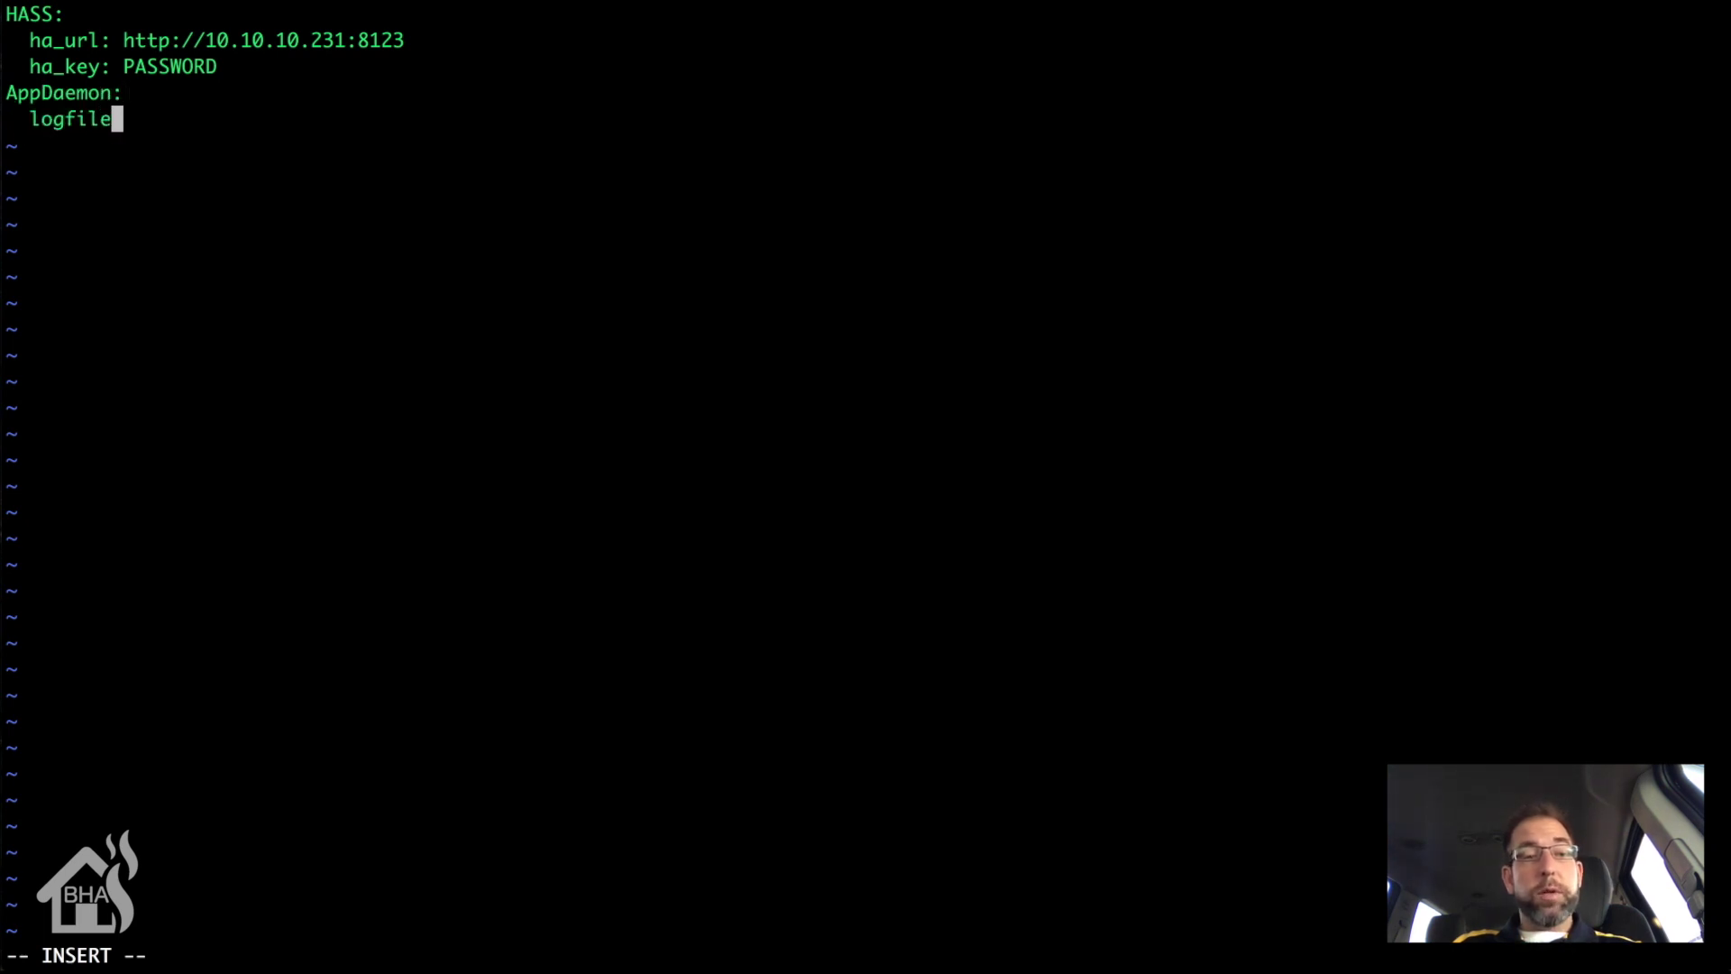
{"action": "type", "text": ": STDOUT"}
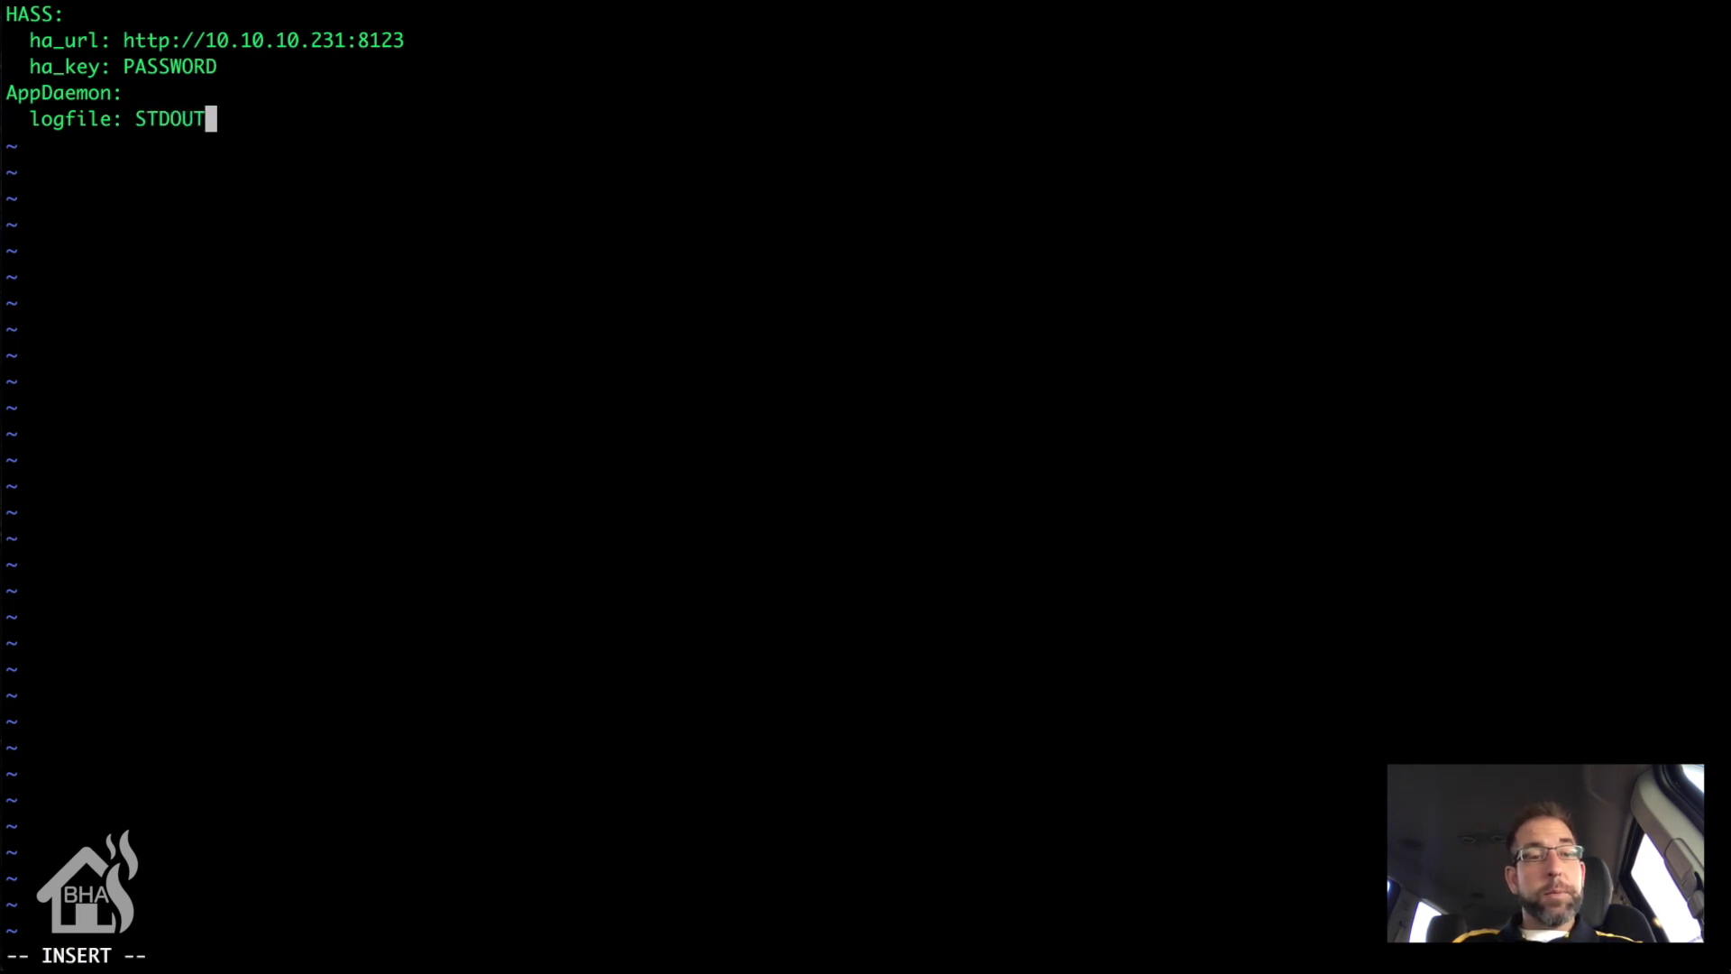
{"action": "key", "text": "Return"}
{"action": "type", "text": "errorfi"}
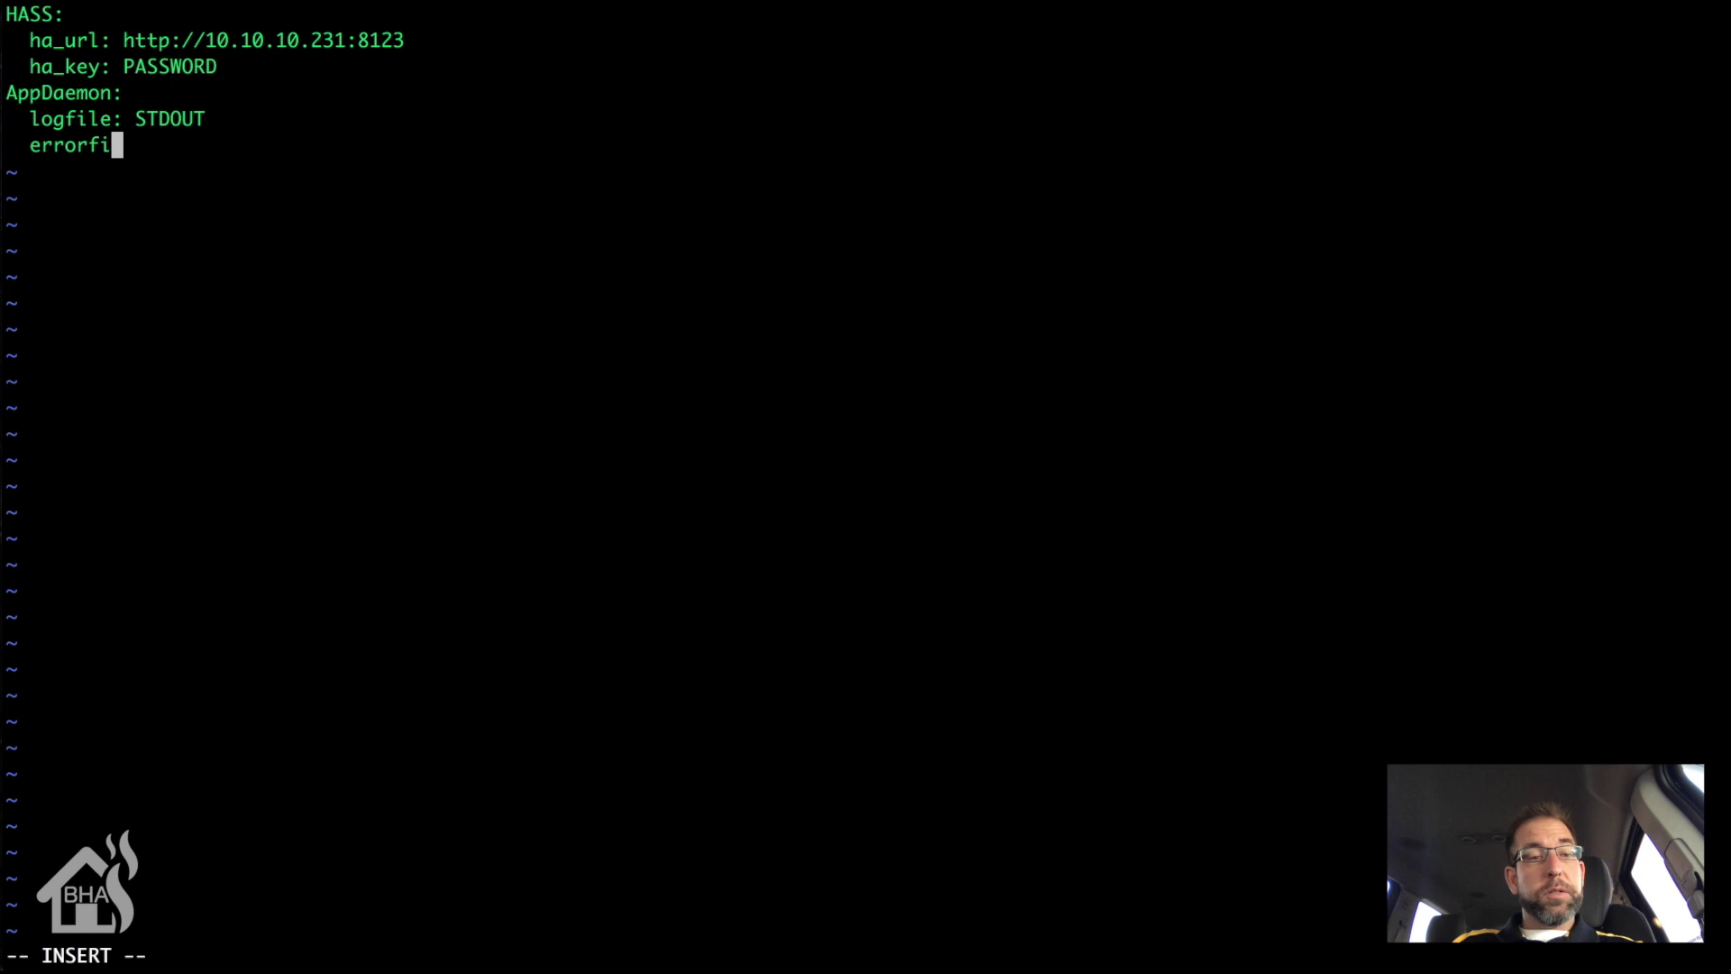
{"action": "type", "text": "le: STDERR"}
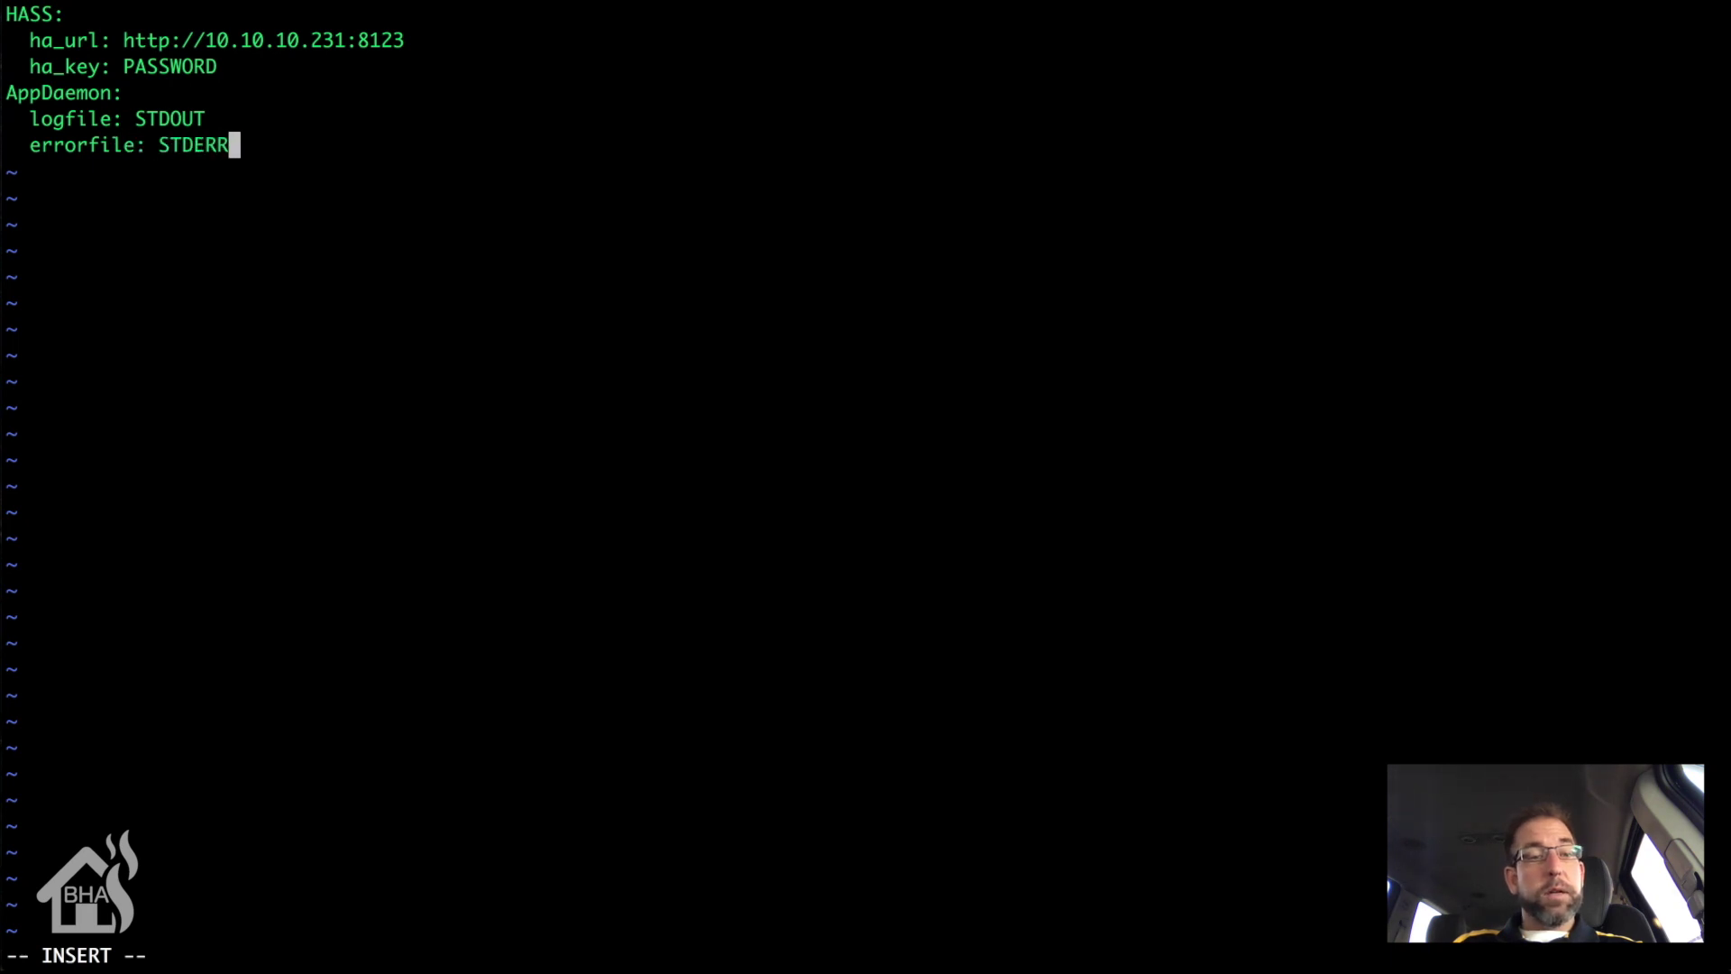
{"action": "key", "text": "Return"}
{"action": "type", "text": "threads"}
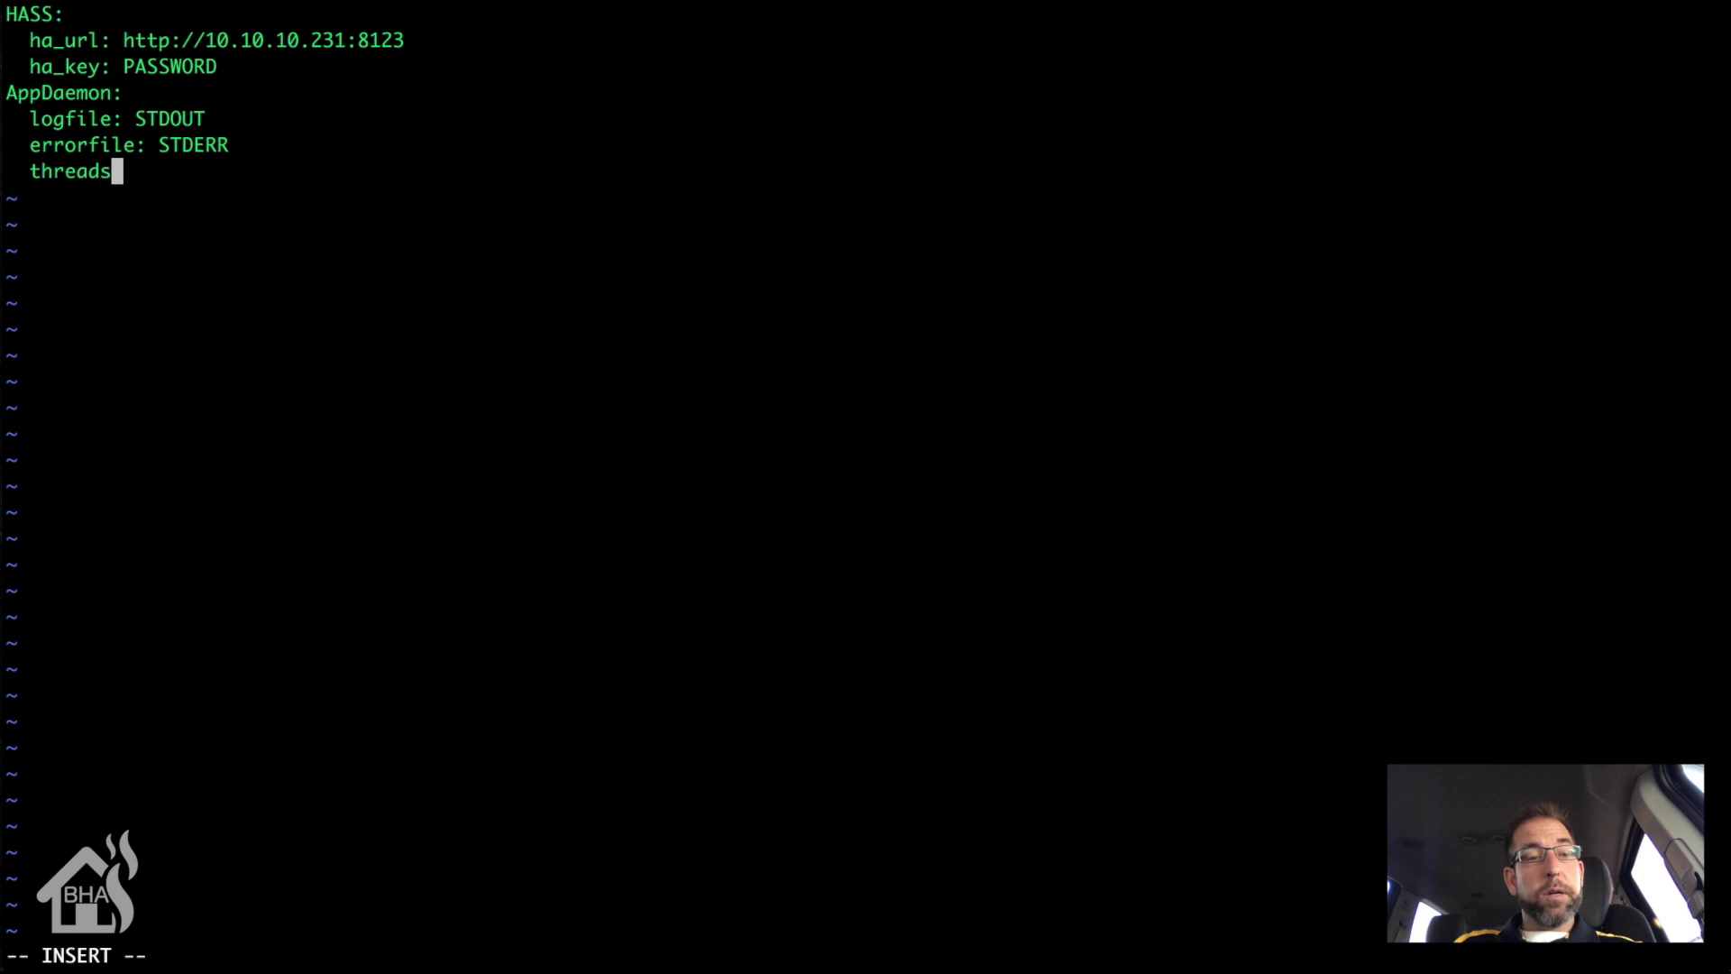
{"action": "type", "text": ": 10"}
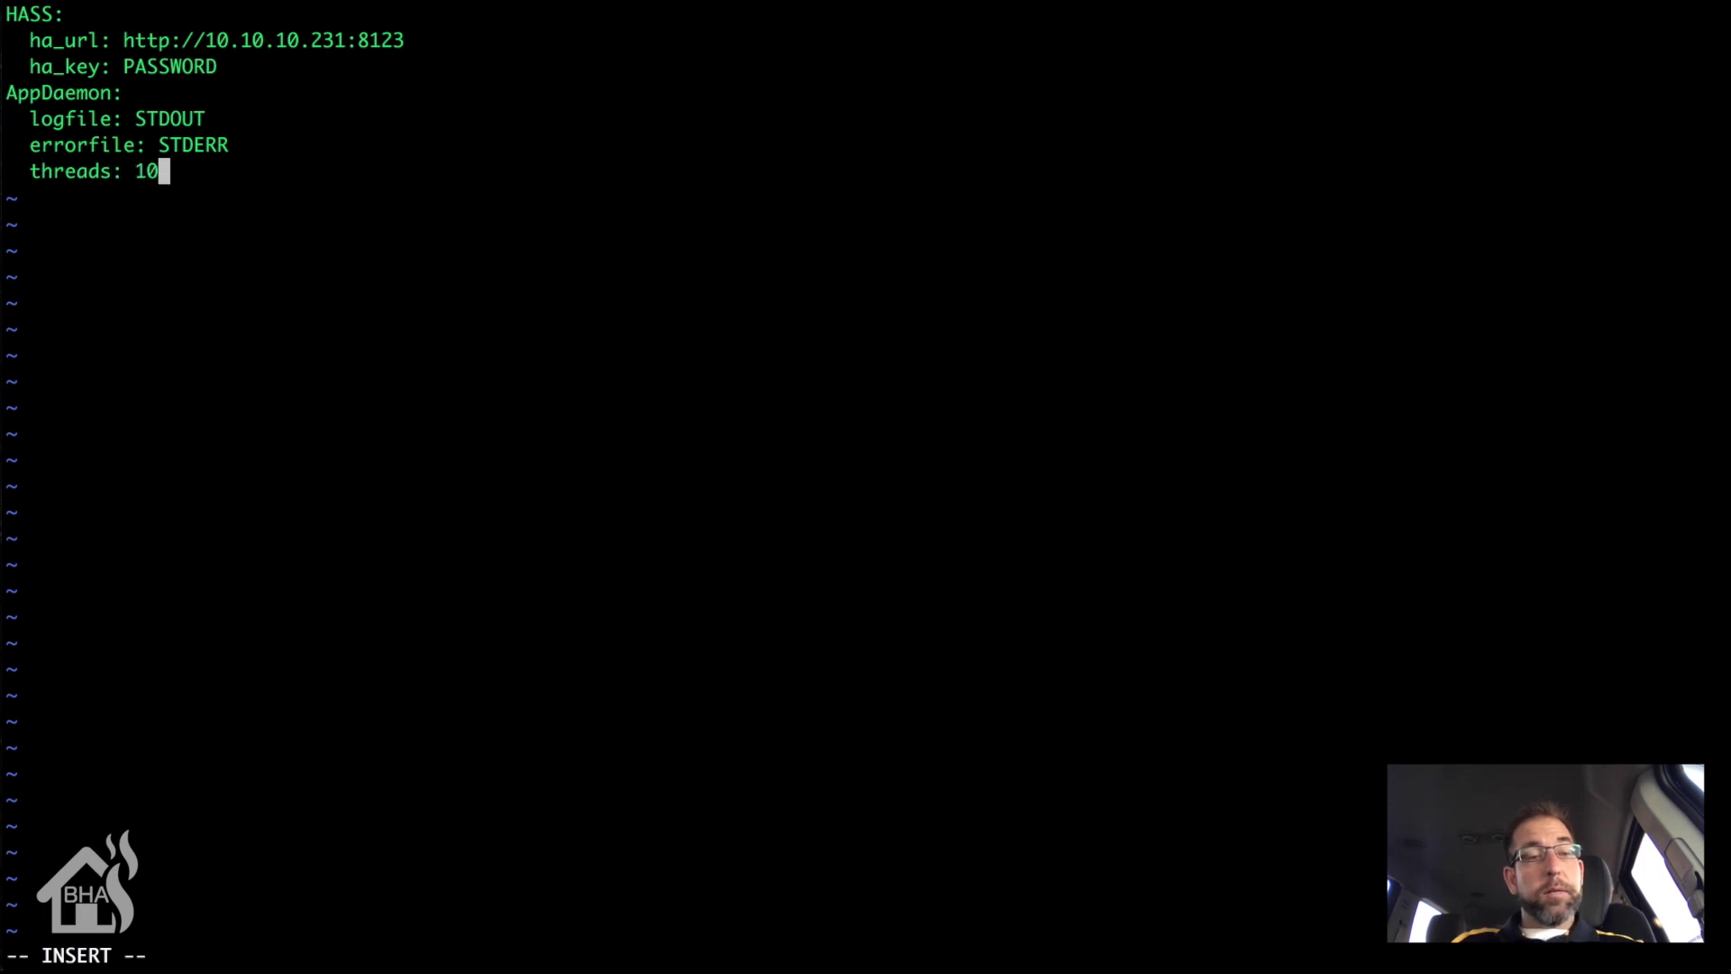
{"action": "key", "text": "Return"}
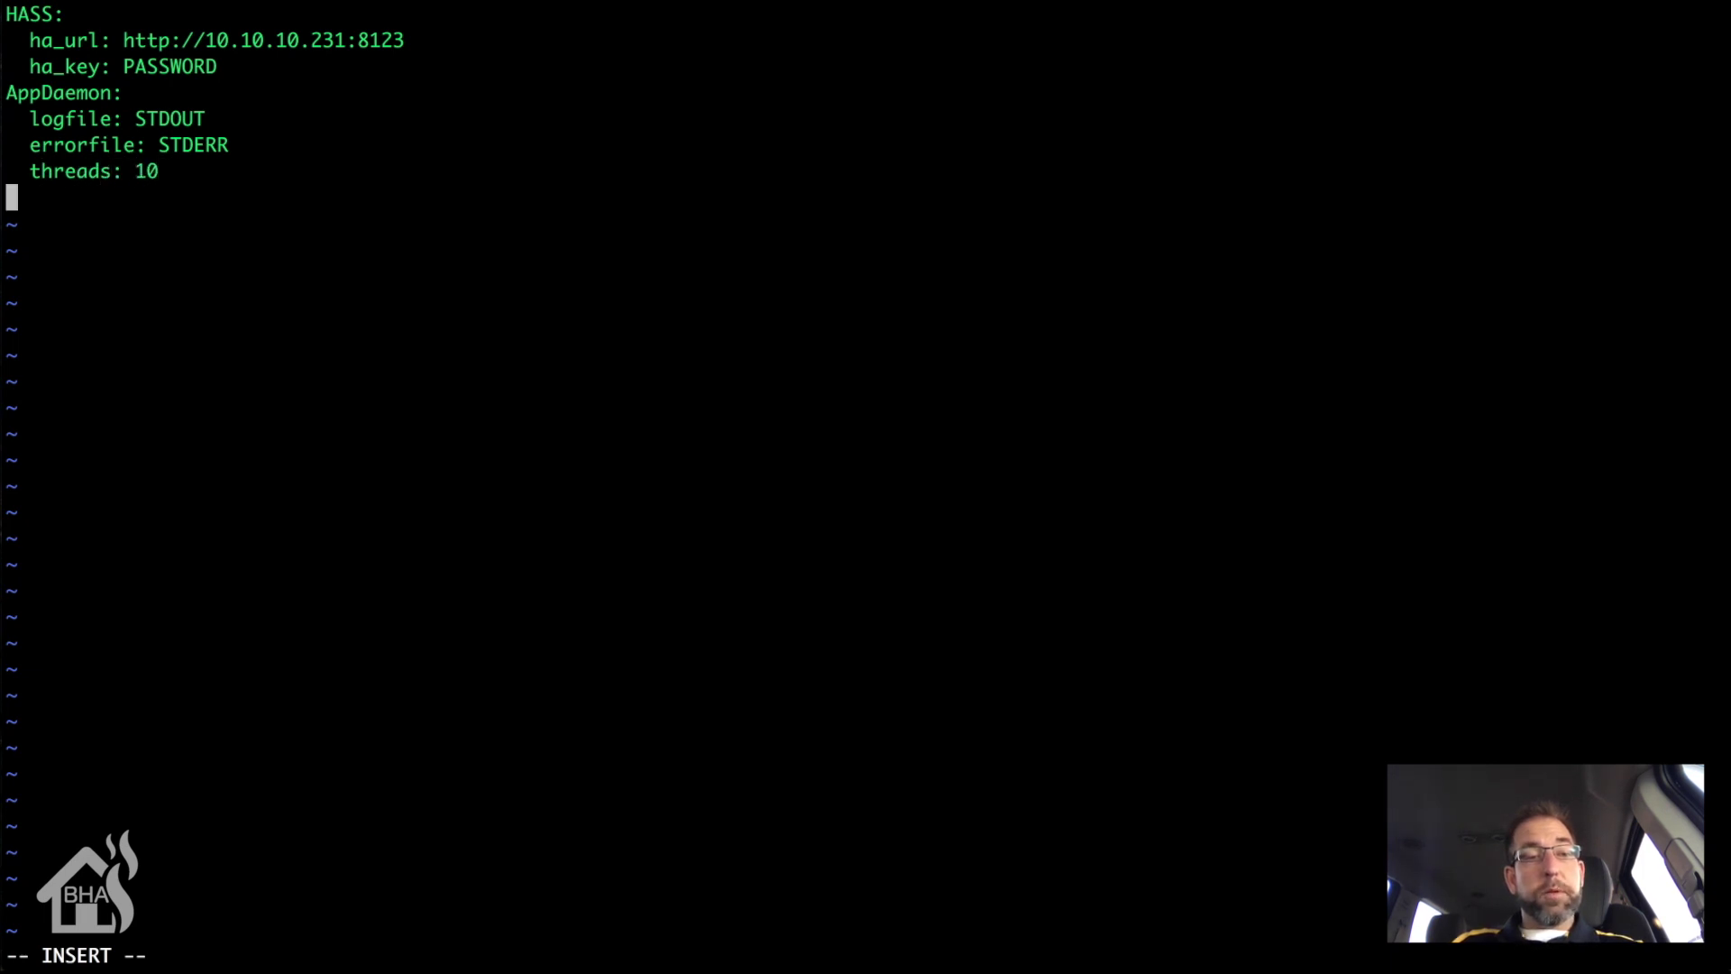
{"action": "type", "text": "HADASH"}
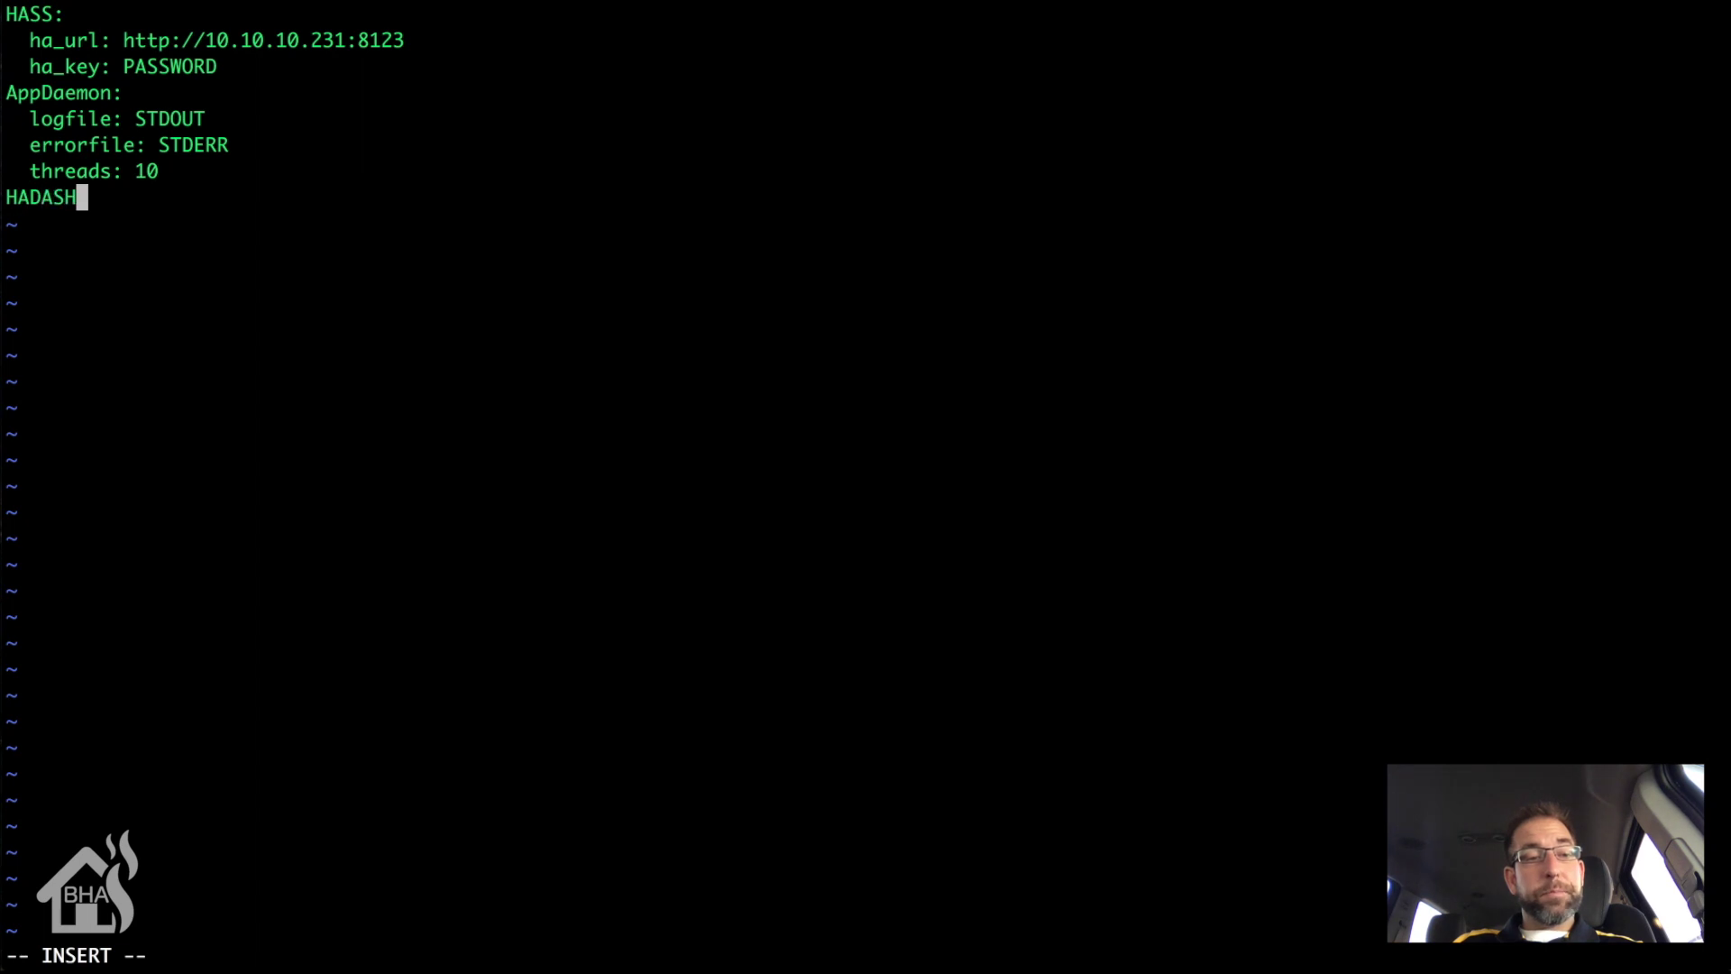
{"action": "key", "text": "BackSpace"}
{"action": "key", "text": "BackSpace"}
{"action": "key", "text": "BackSpace"}
{"action": "type", "text": "ashboard"}
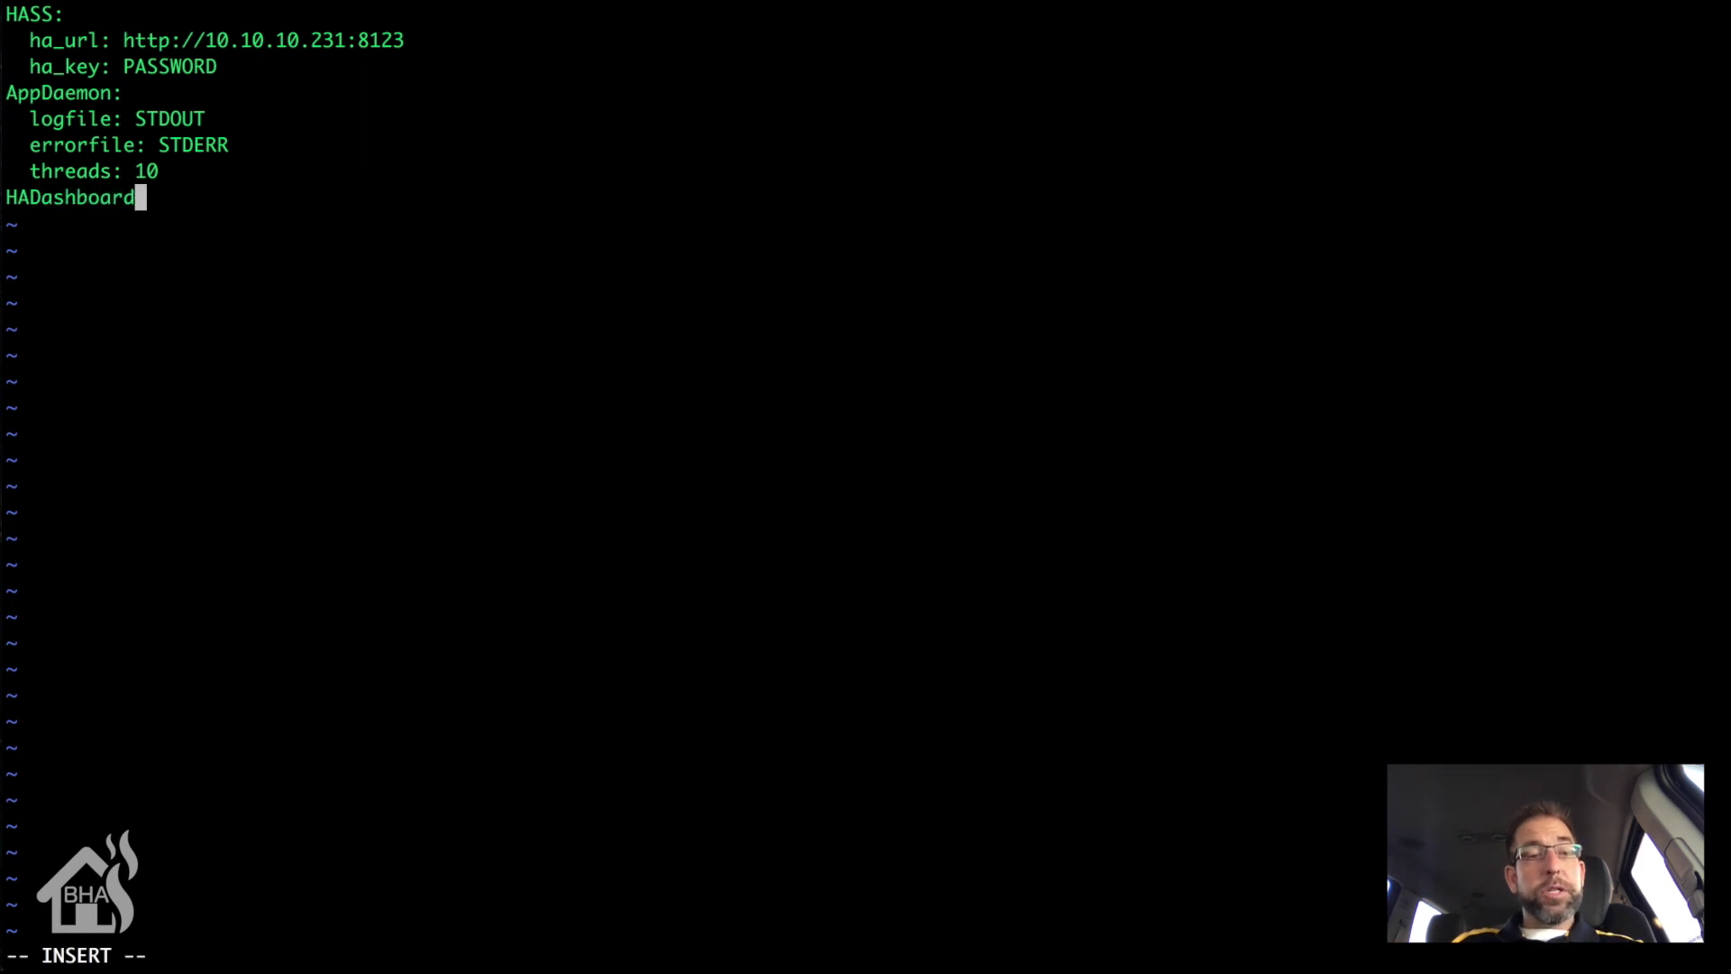
{"action": "type", "text": ":"}
{"action": "key", "text": "Return"}
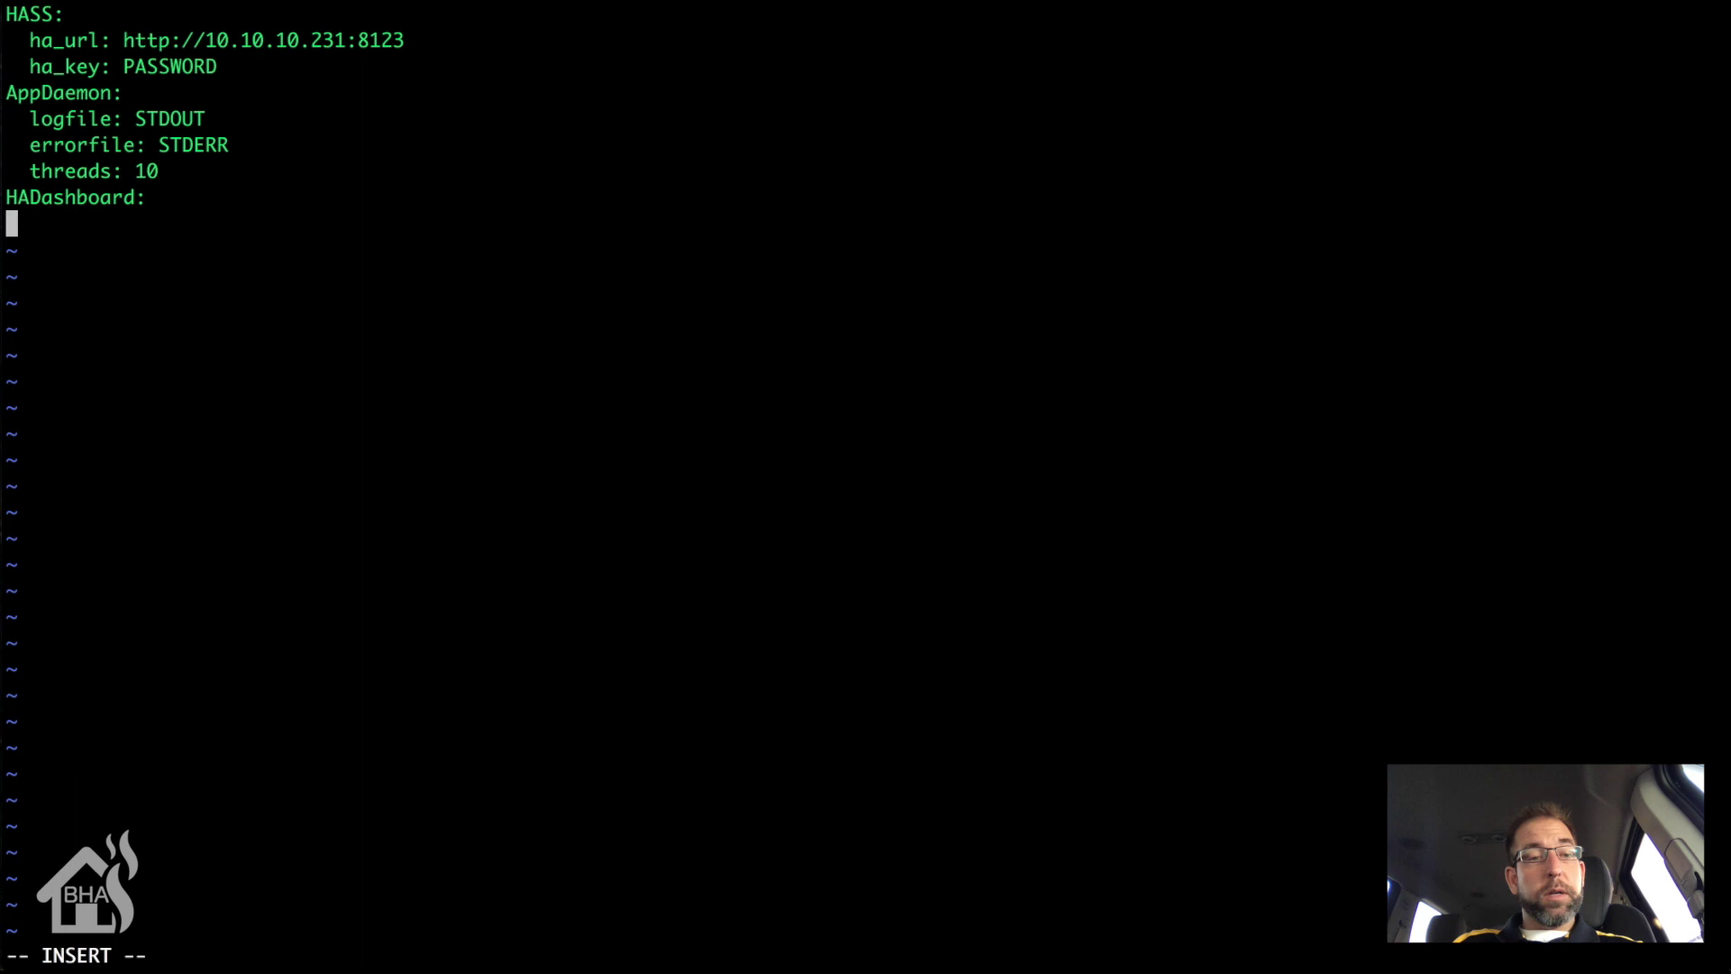
{"action": "type", "text": "dash_"}
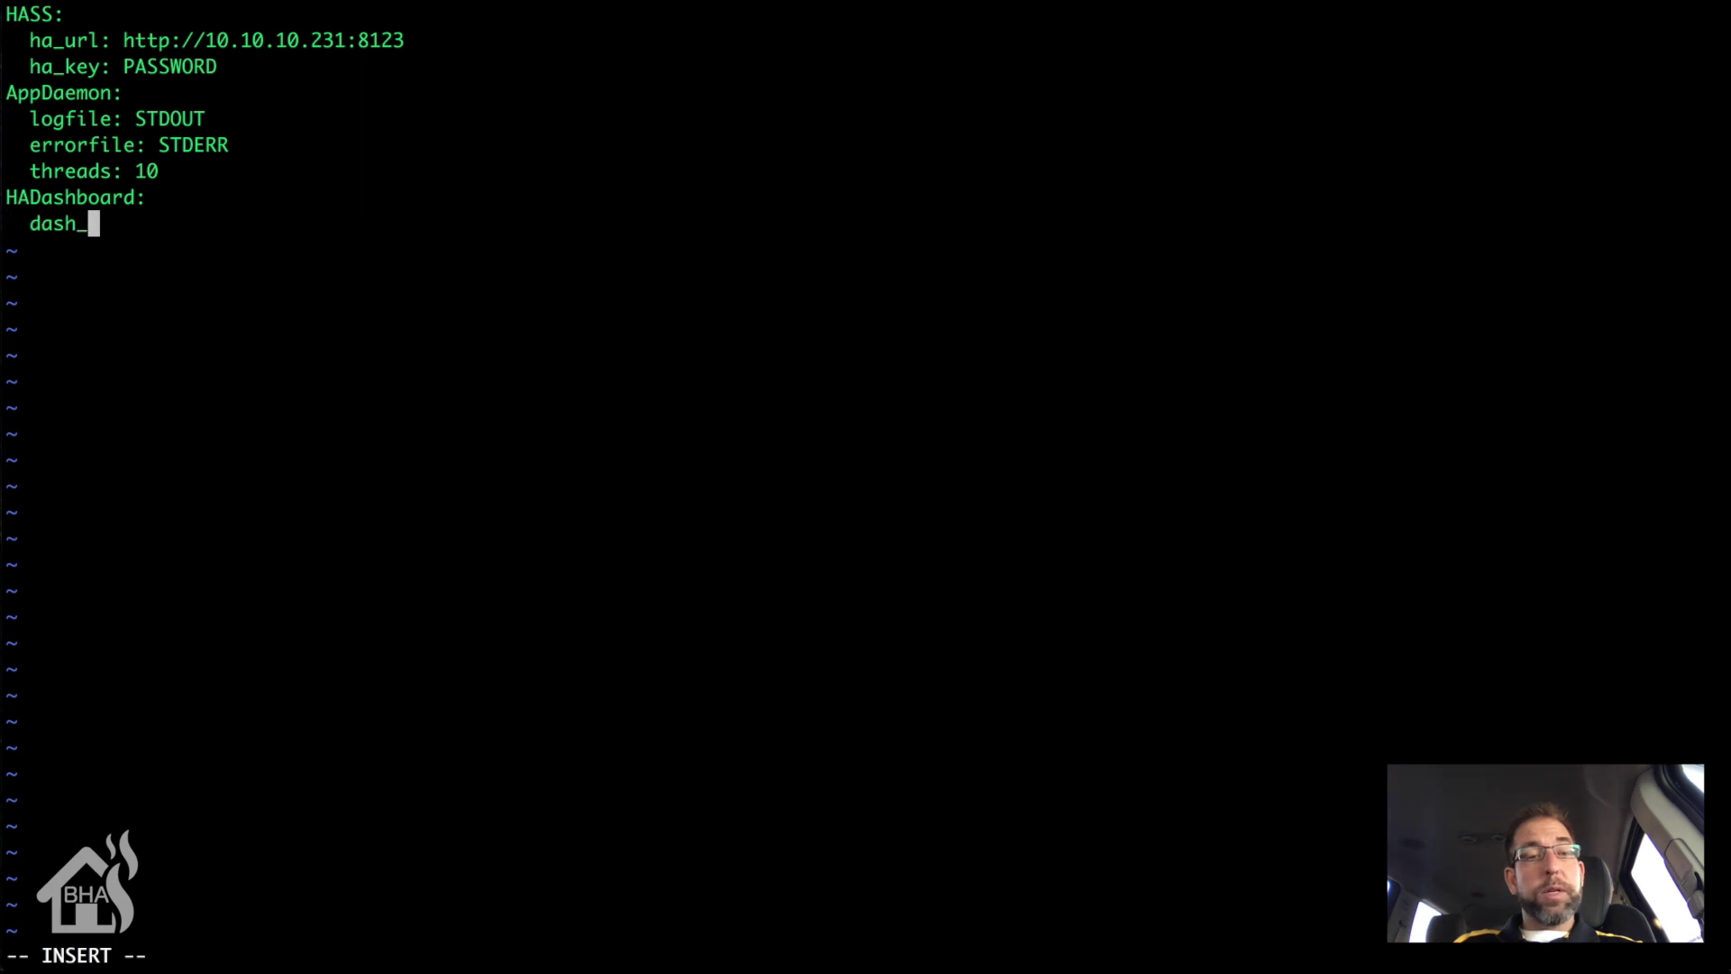
{"action": "type", "text": "url: "}
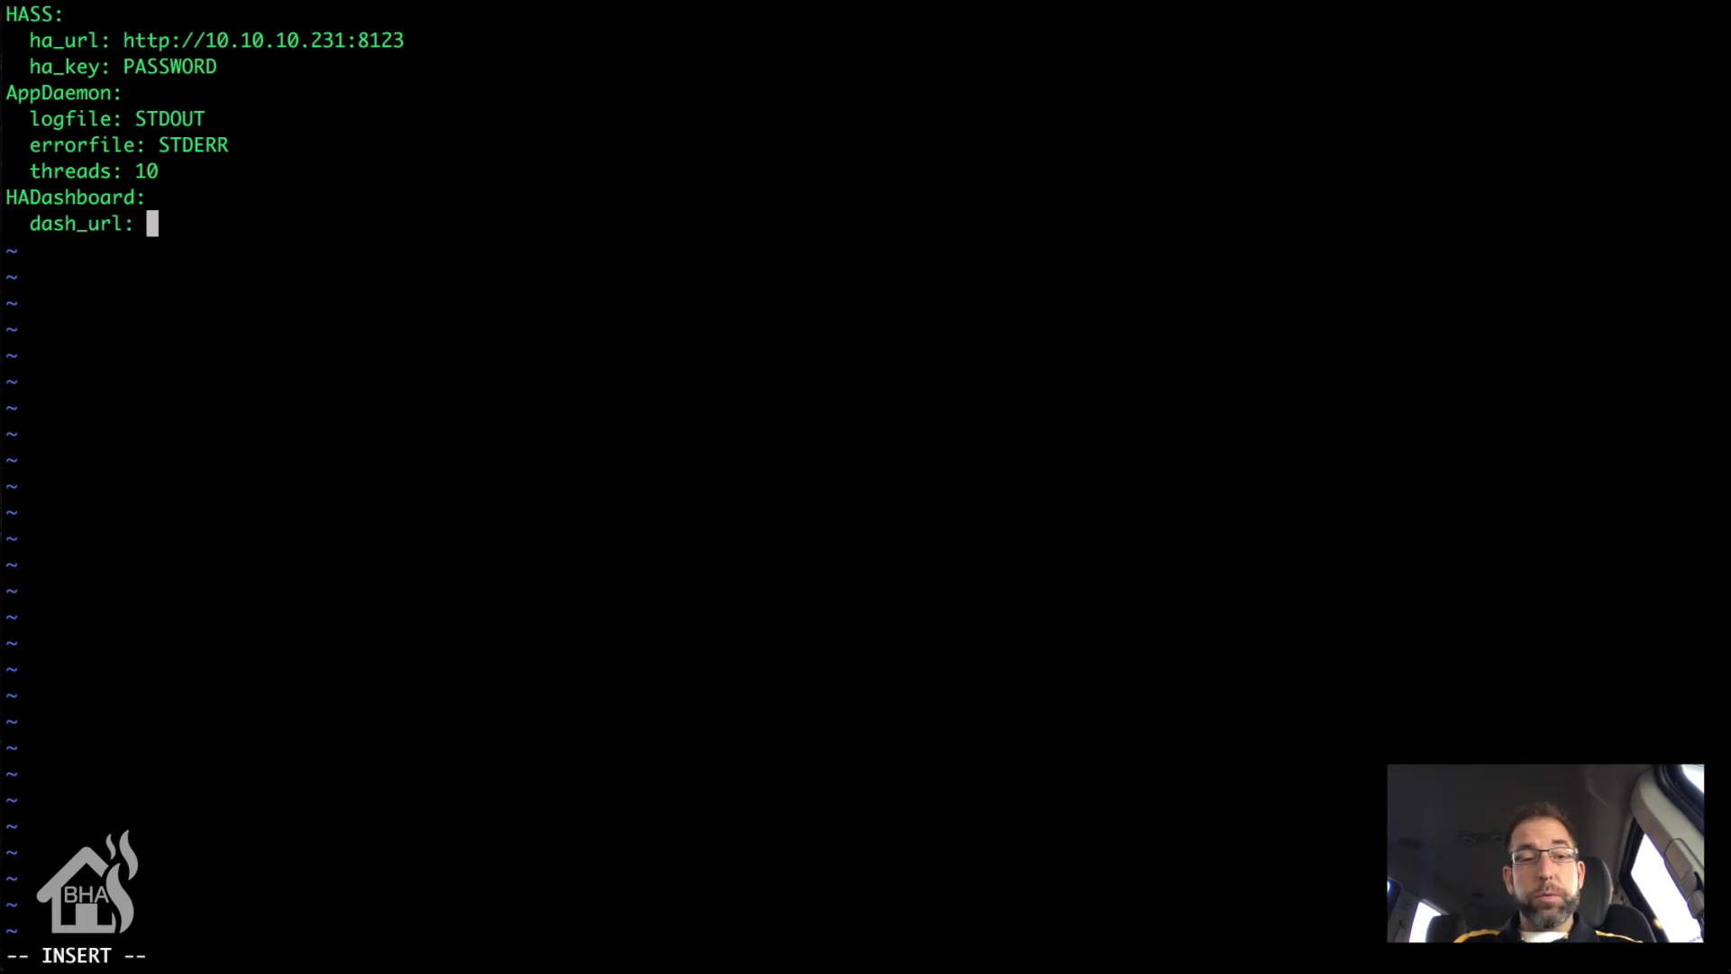
{"action": "type", "text": "http://10.10."}
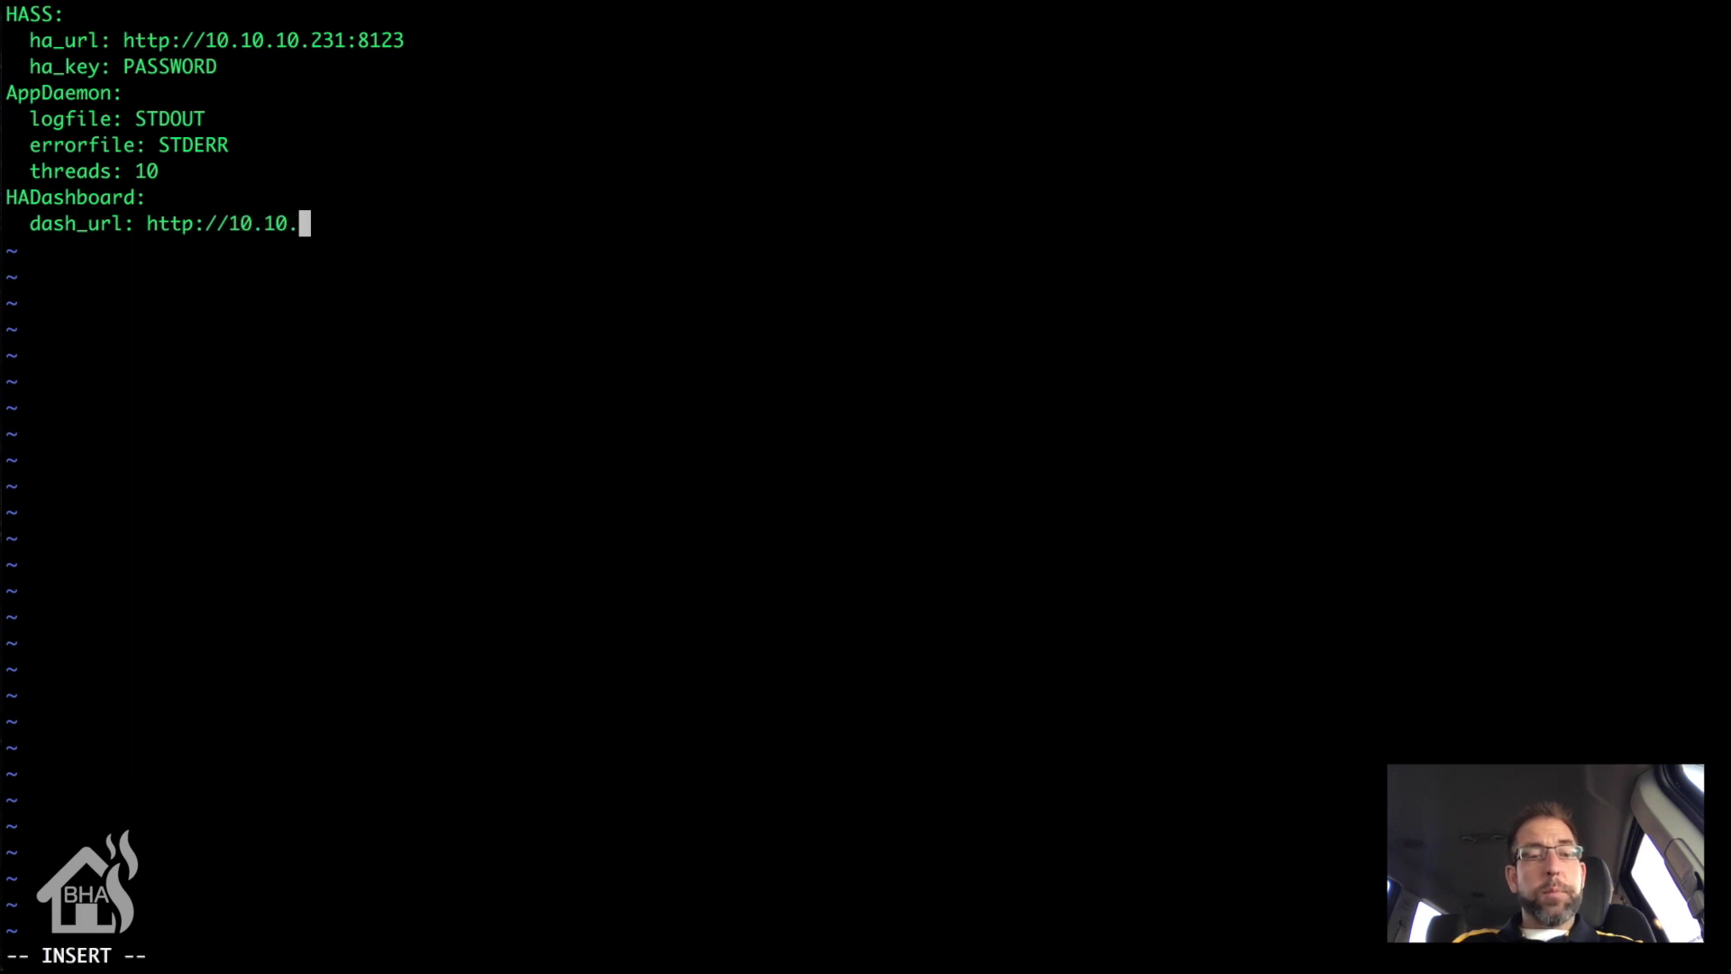
{"action": "type", "text": "10.231:"}
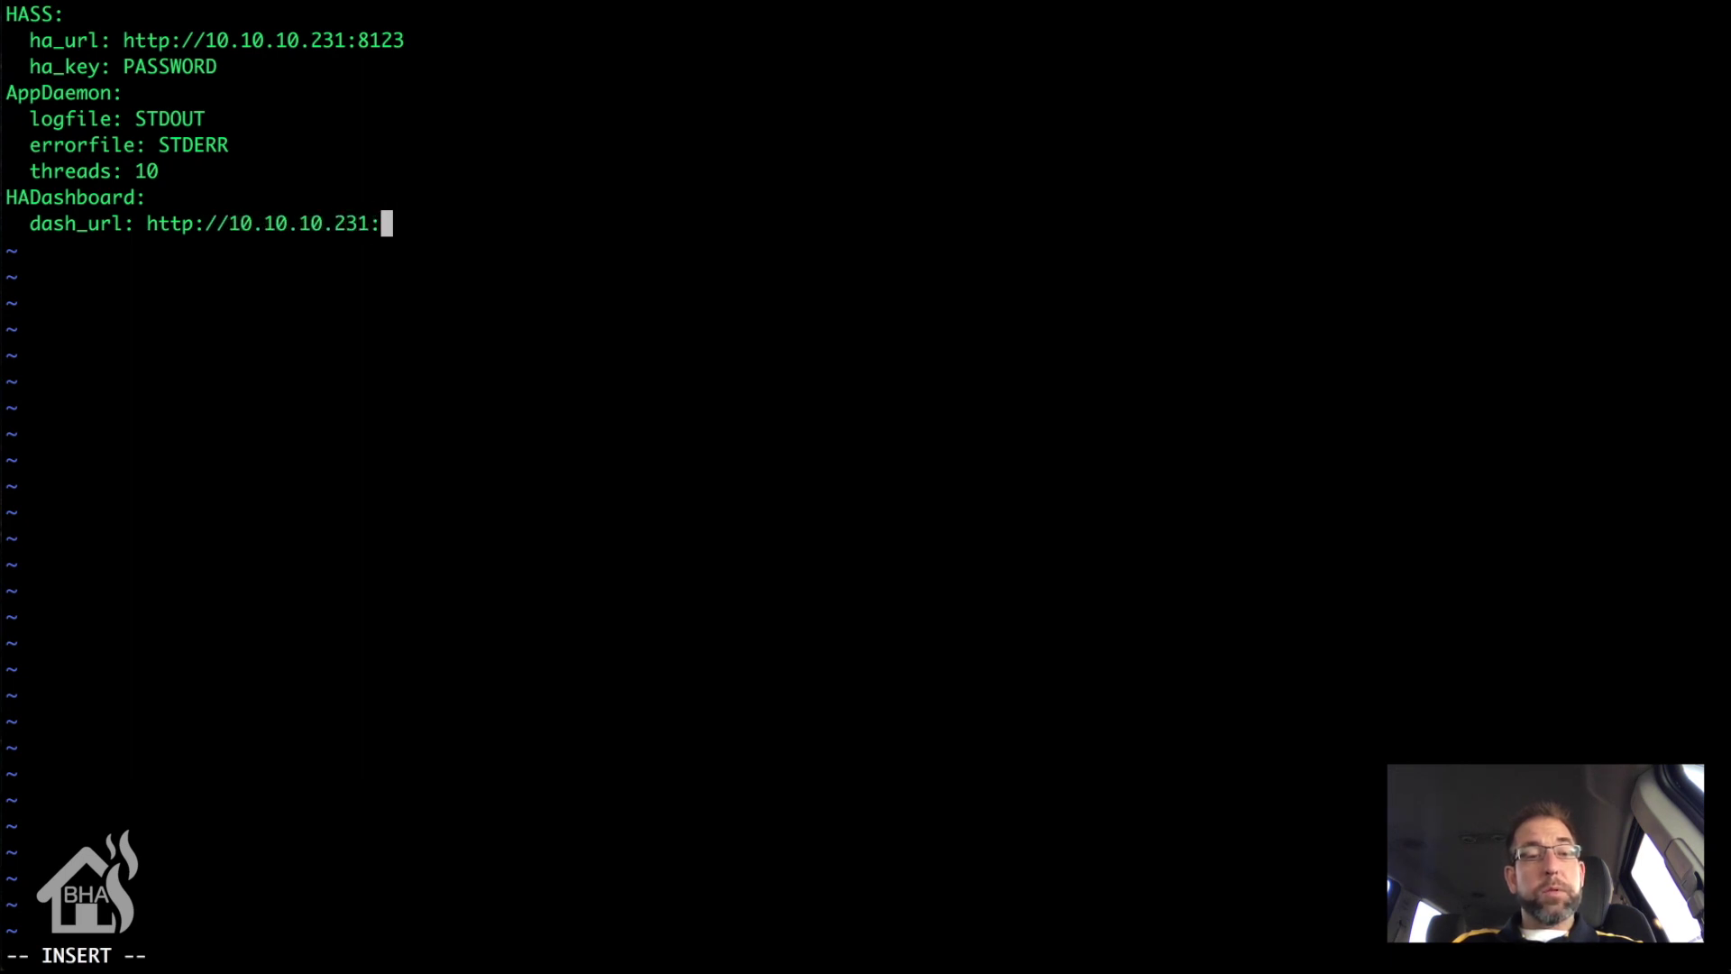
{"action": "type", "text": "5050"}
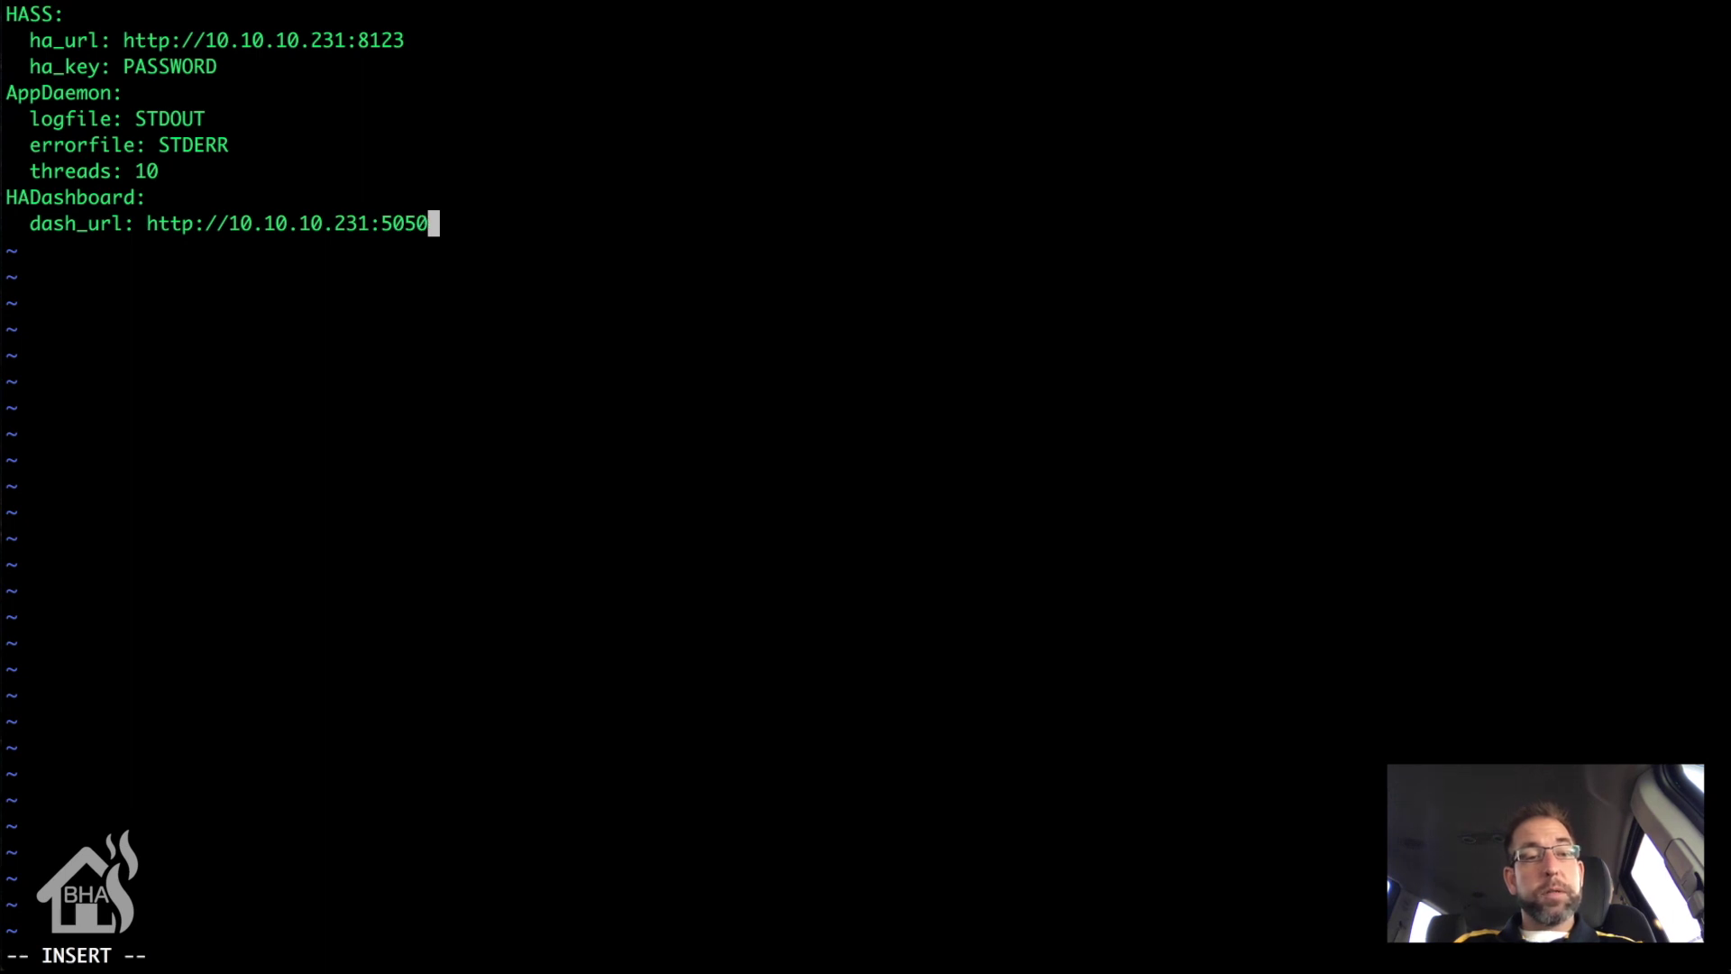
Step: Save and quit appdaemon.yaml with :wq!, then list the conf folder contents
{"action": "key", "text": "Escape"}
{"action": "type", "text": ":"}
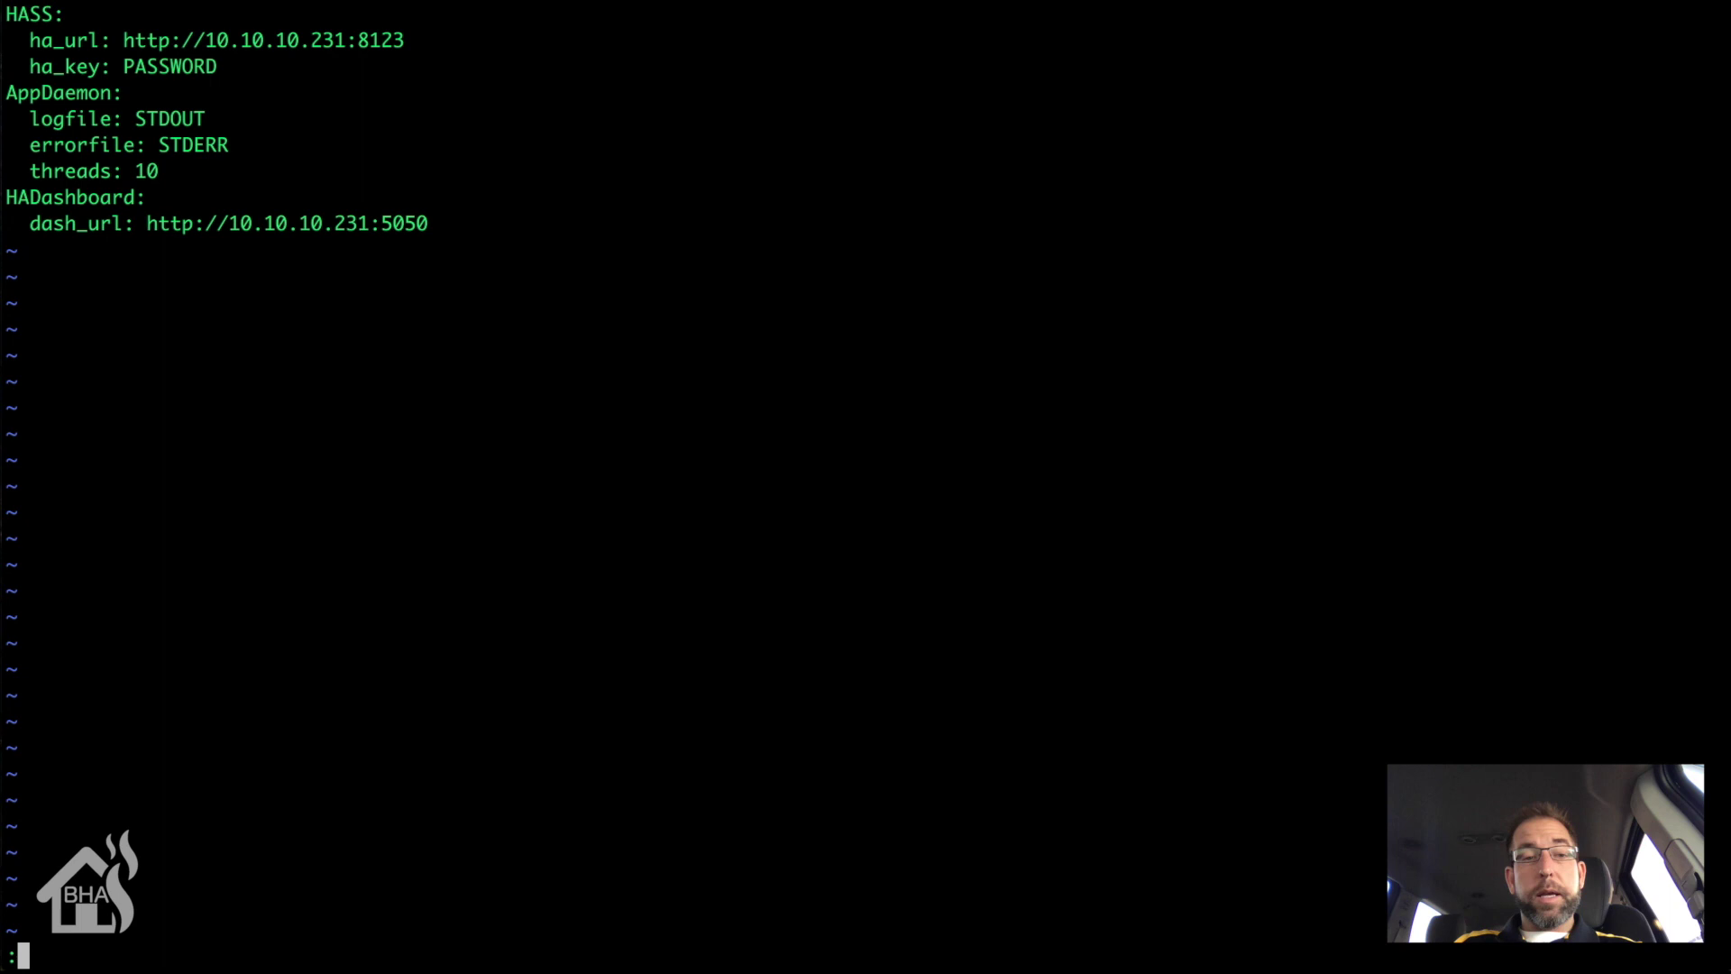
{"action": "type", "text": "wq!"}
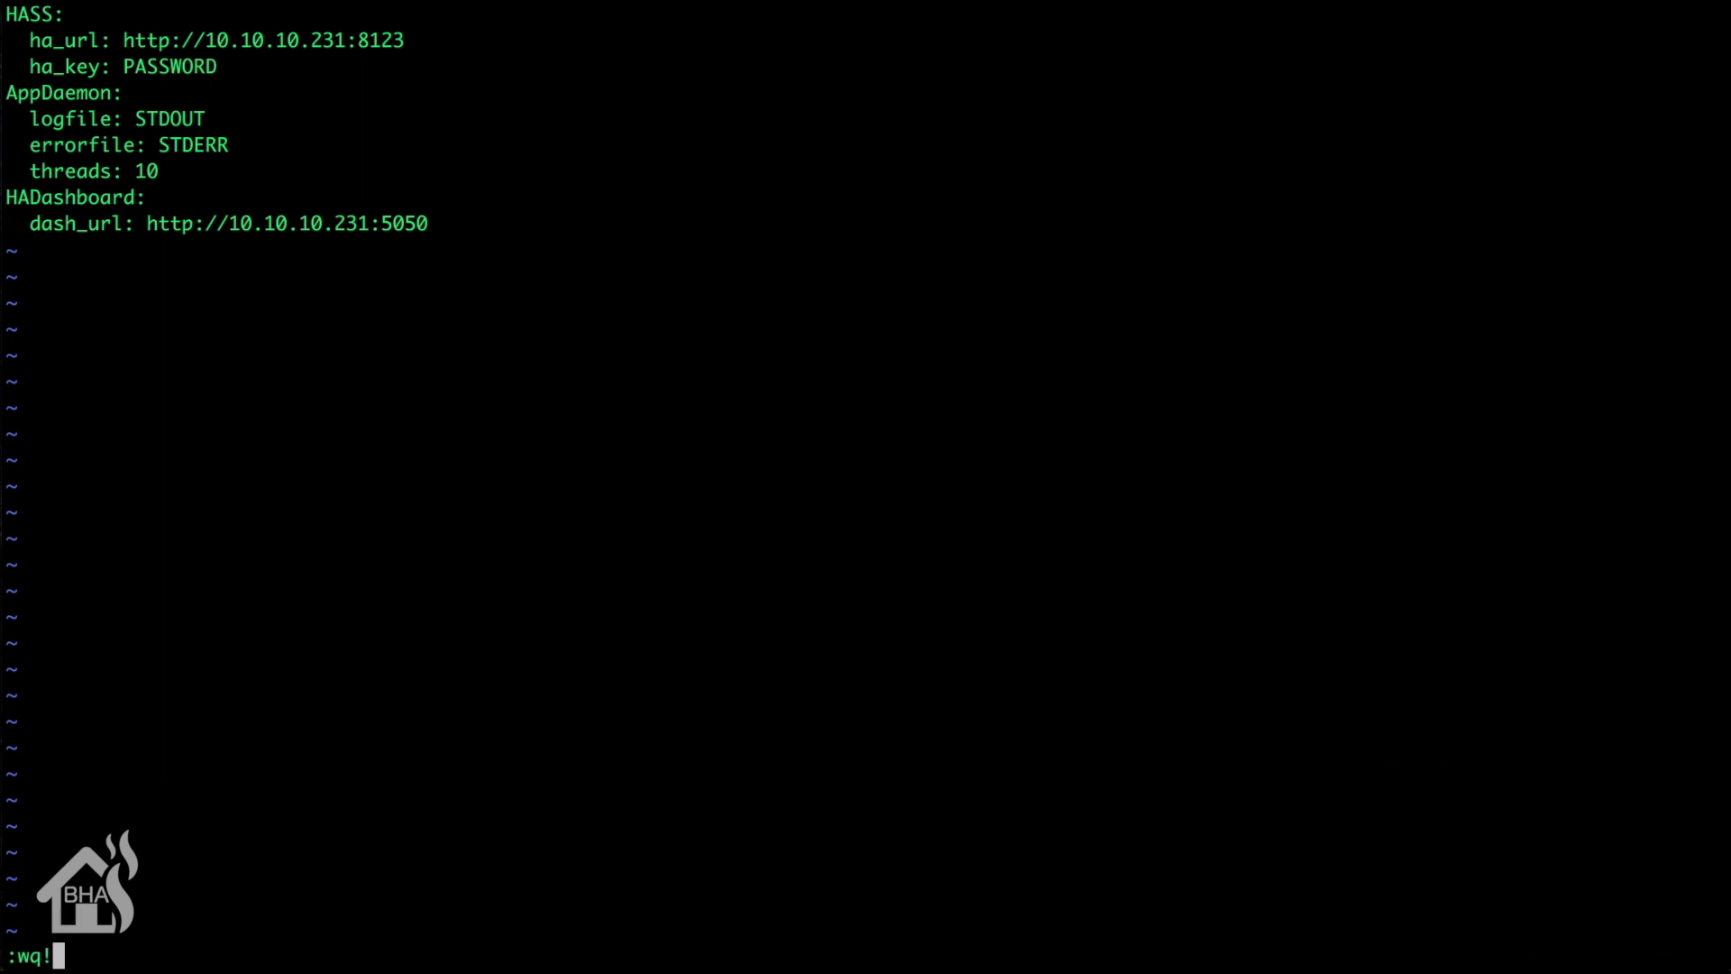
{"action": "key", "text": "Return"}
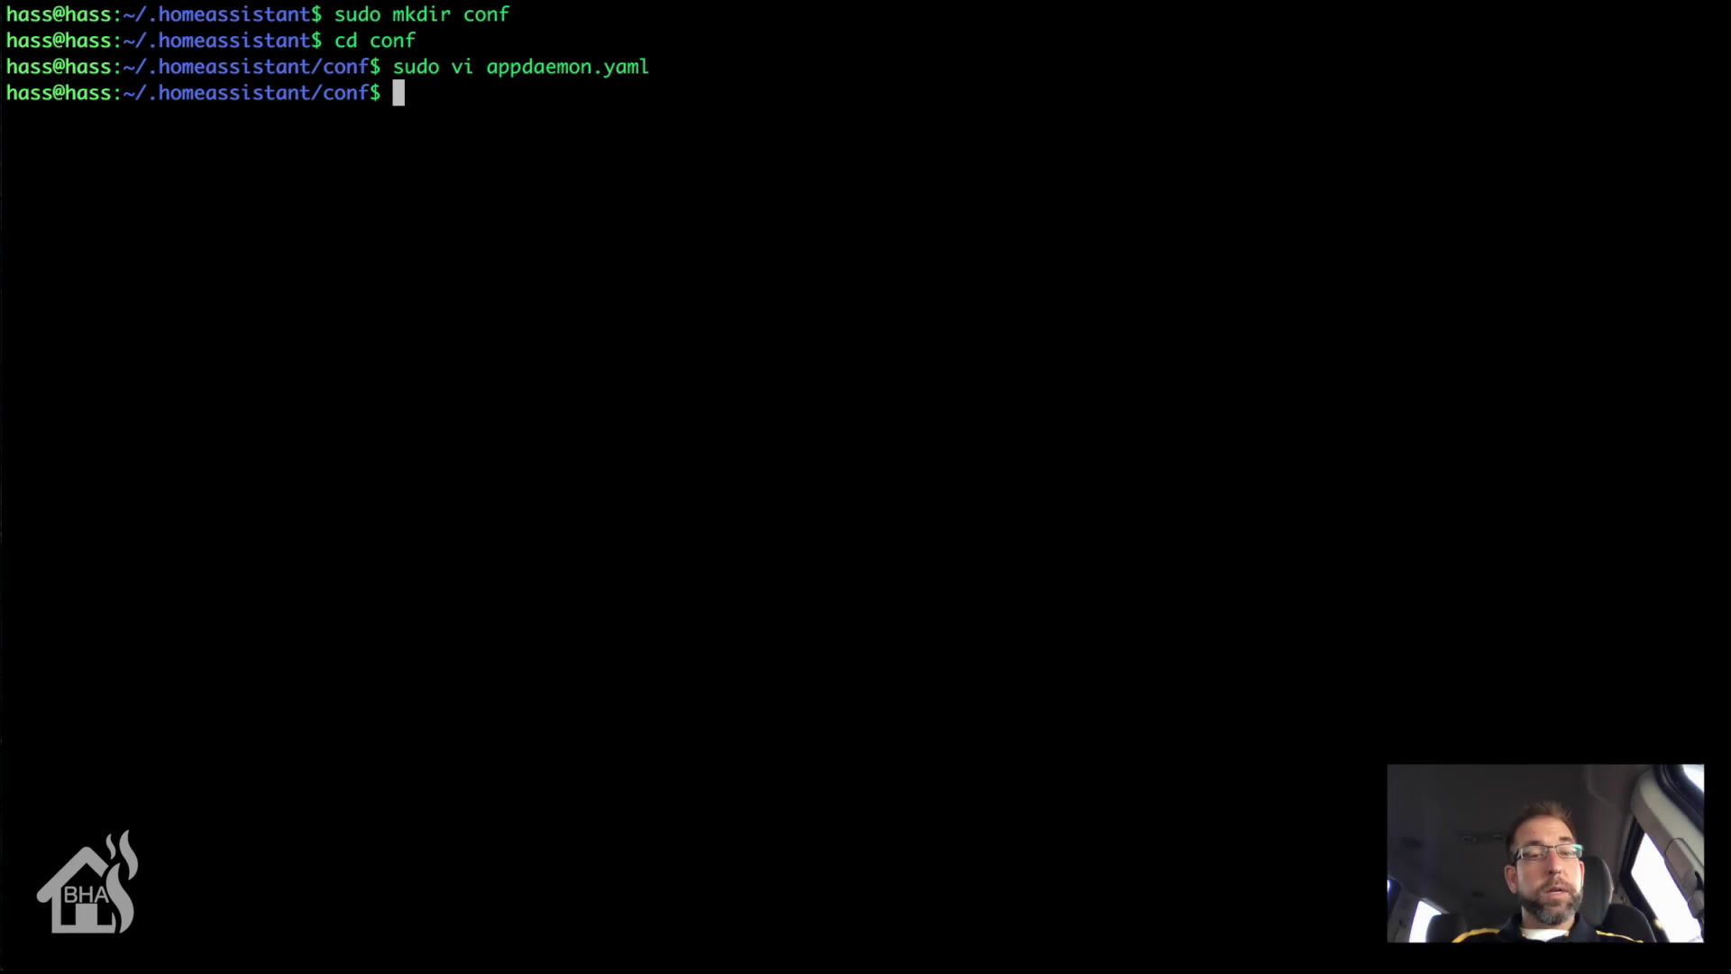
{"action": "type", "text": "ls"}
{"action": "key", "text": "Return"}
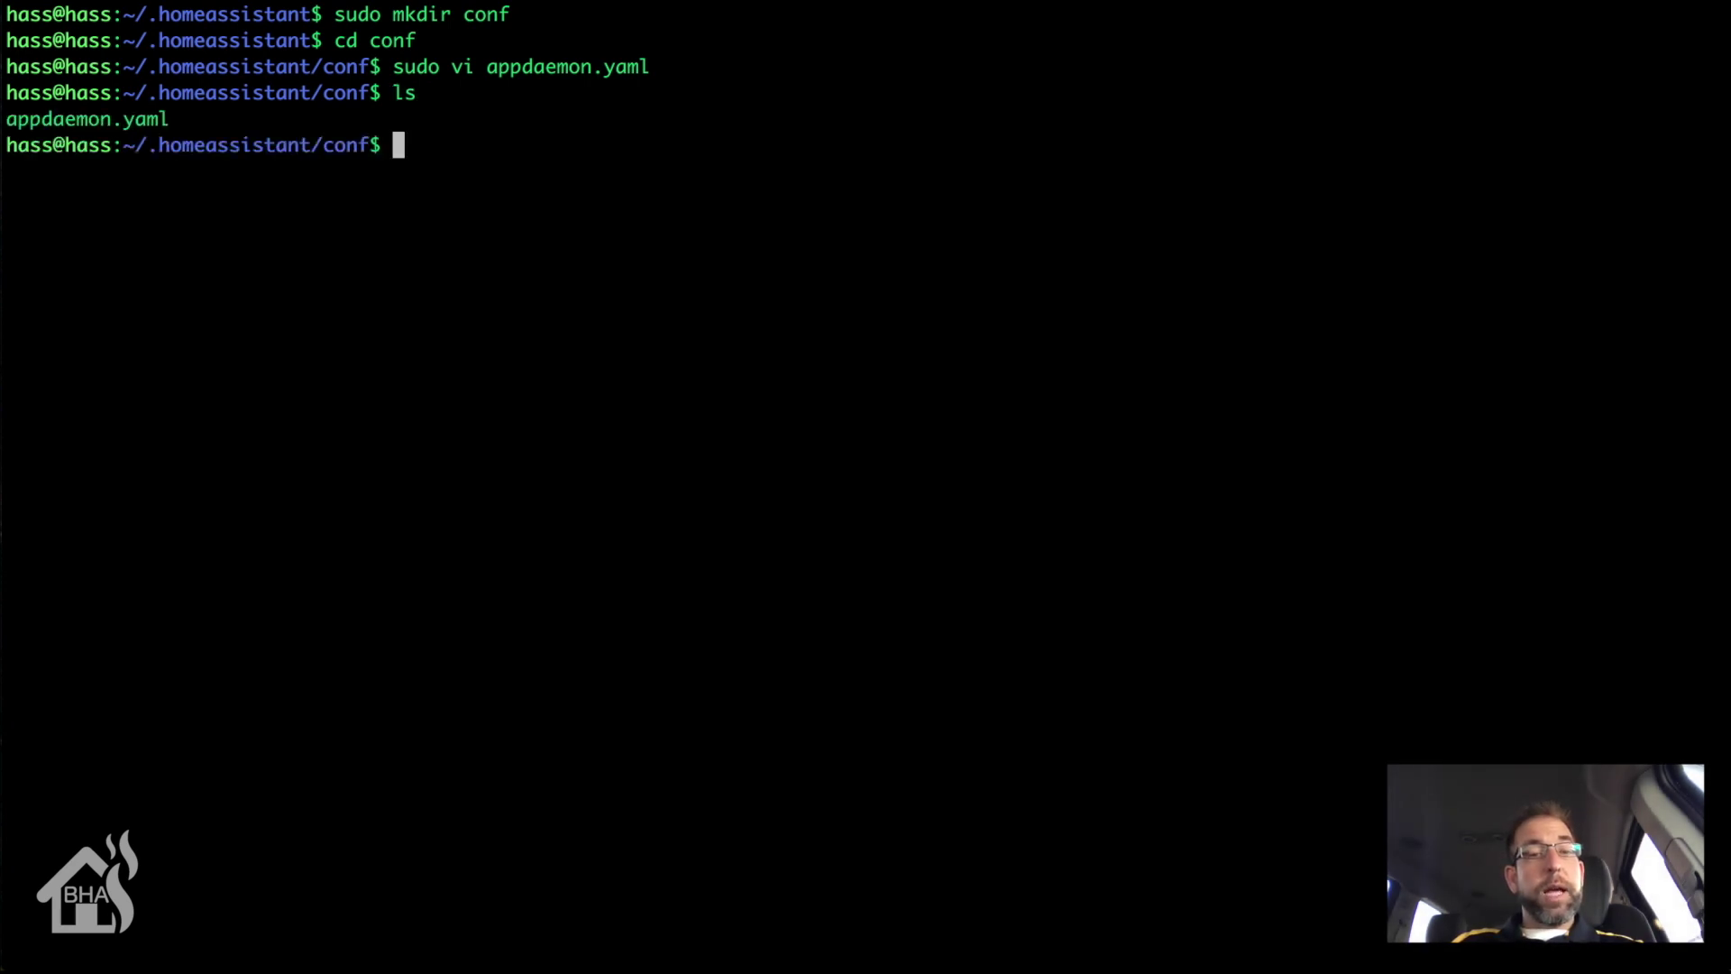
Step: Create an empty apps.yaml in conf and confirm it with ls
{"action": "type", "text": "sudo tou"}
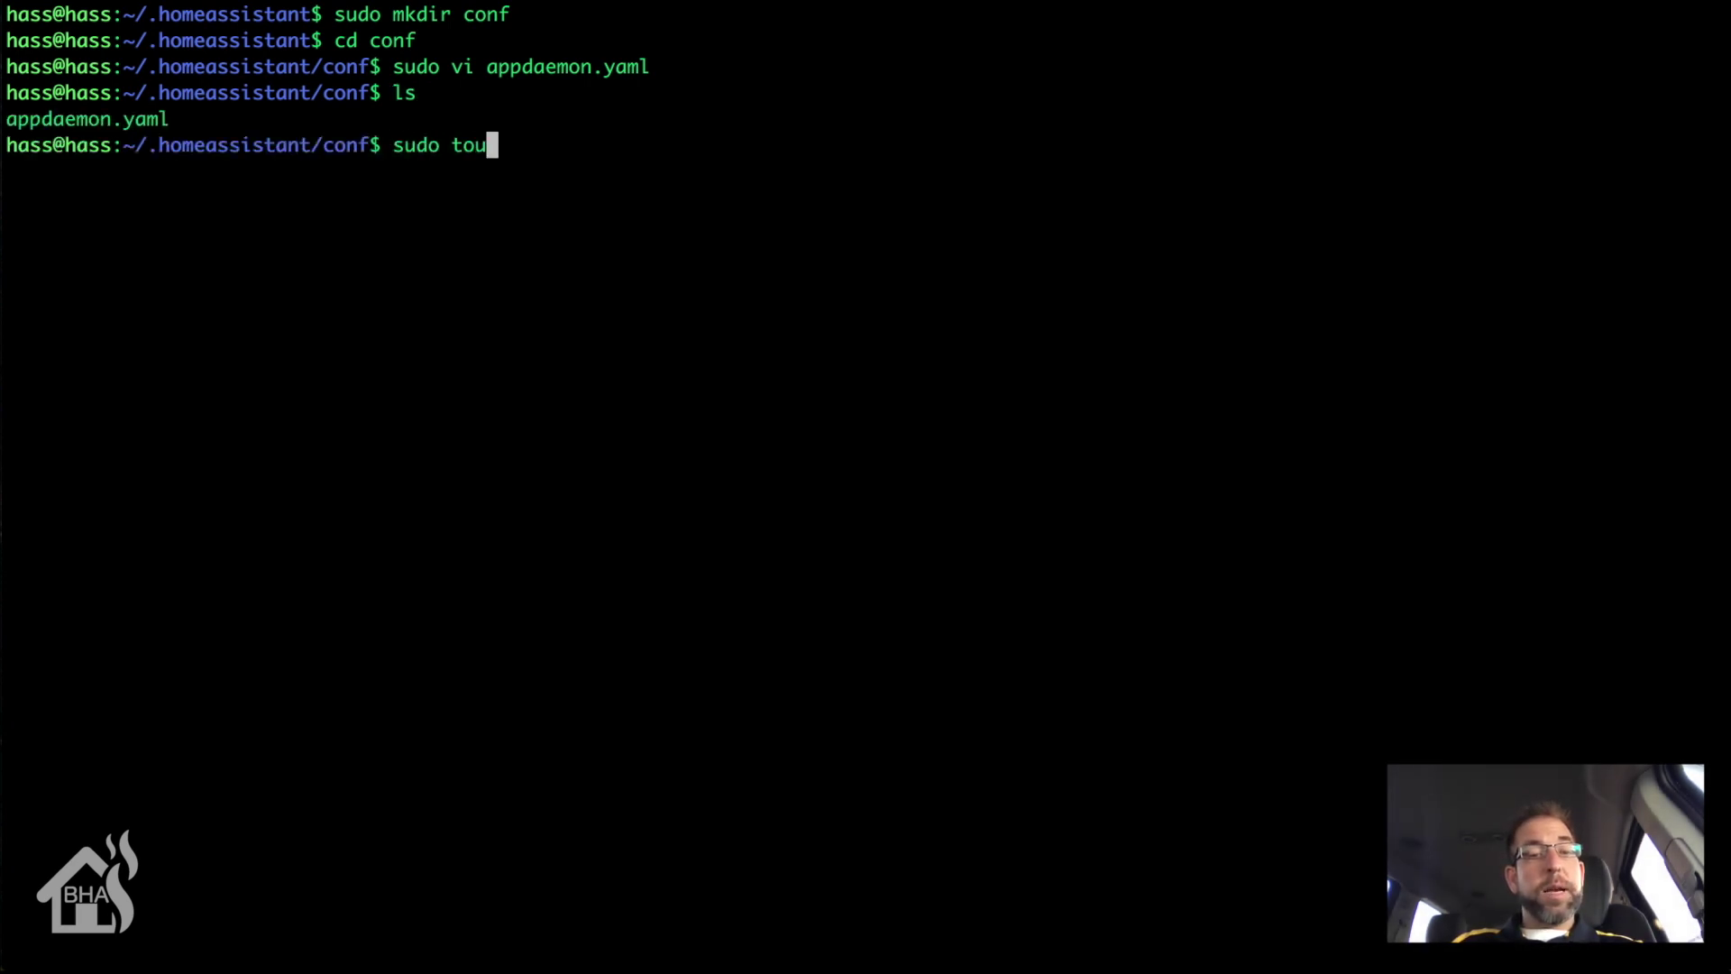
{"action": "type", "text": "ch apps.yaml"}
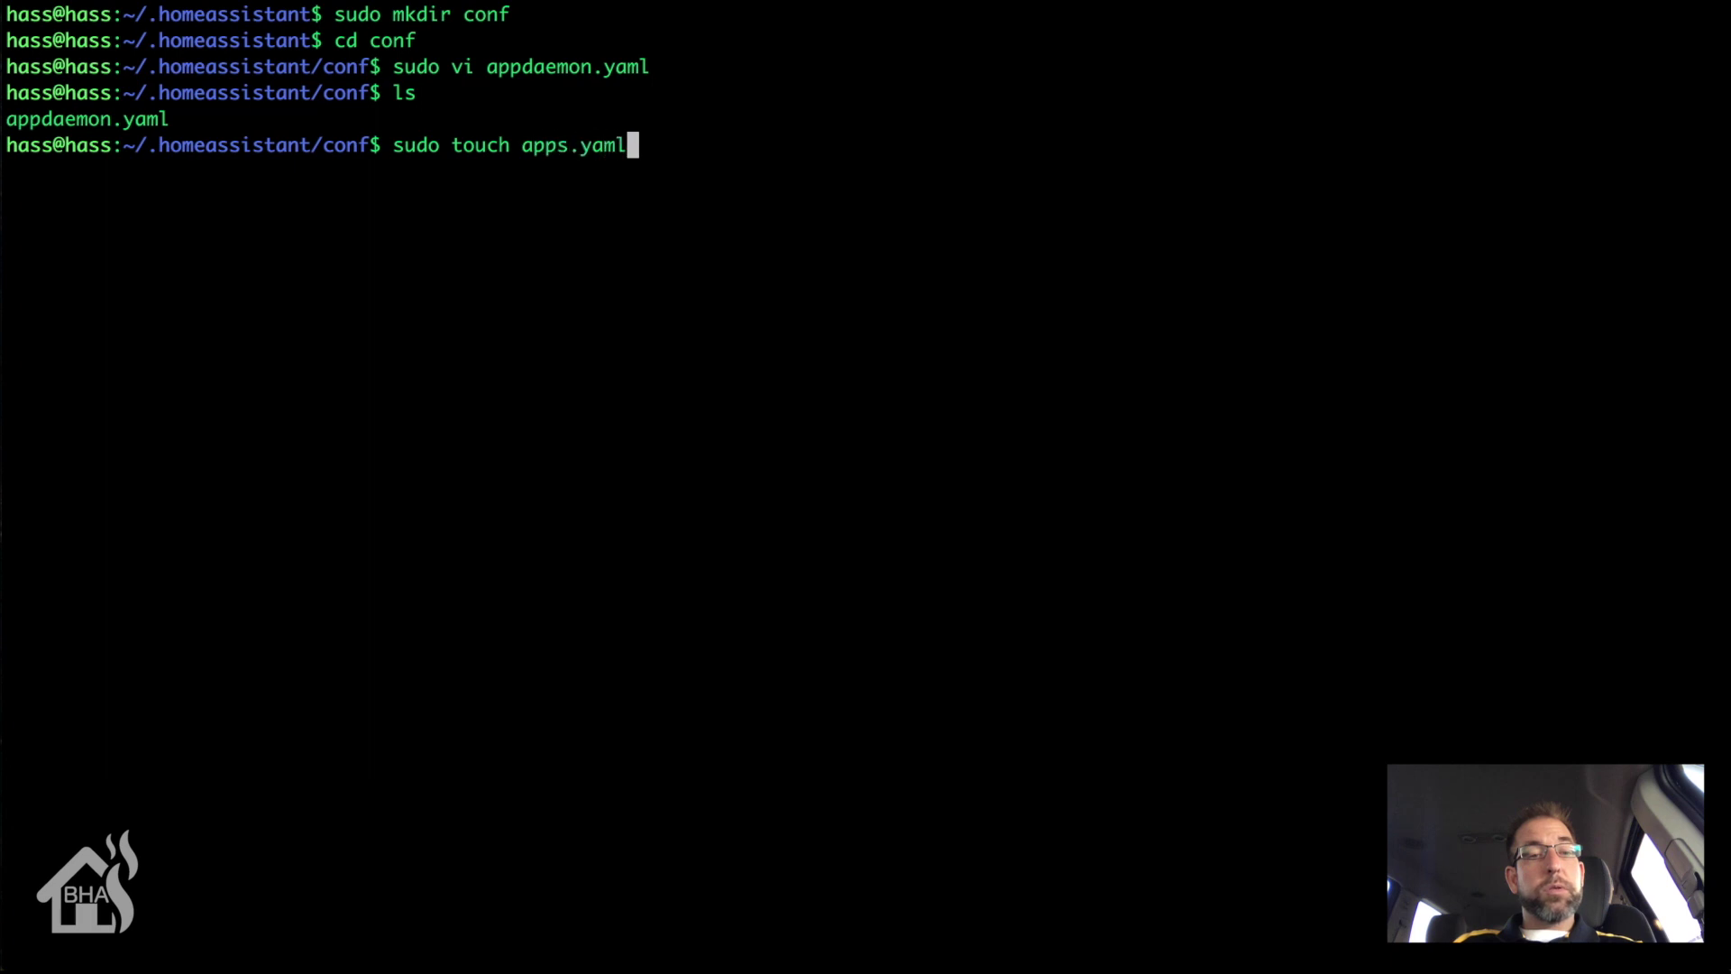
{"action": "key", "text": "Return"}
{"action": "type", "text": "ls"}
{"action": "key", "text": "Return"}
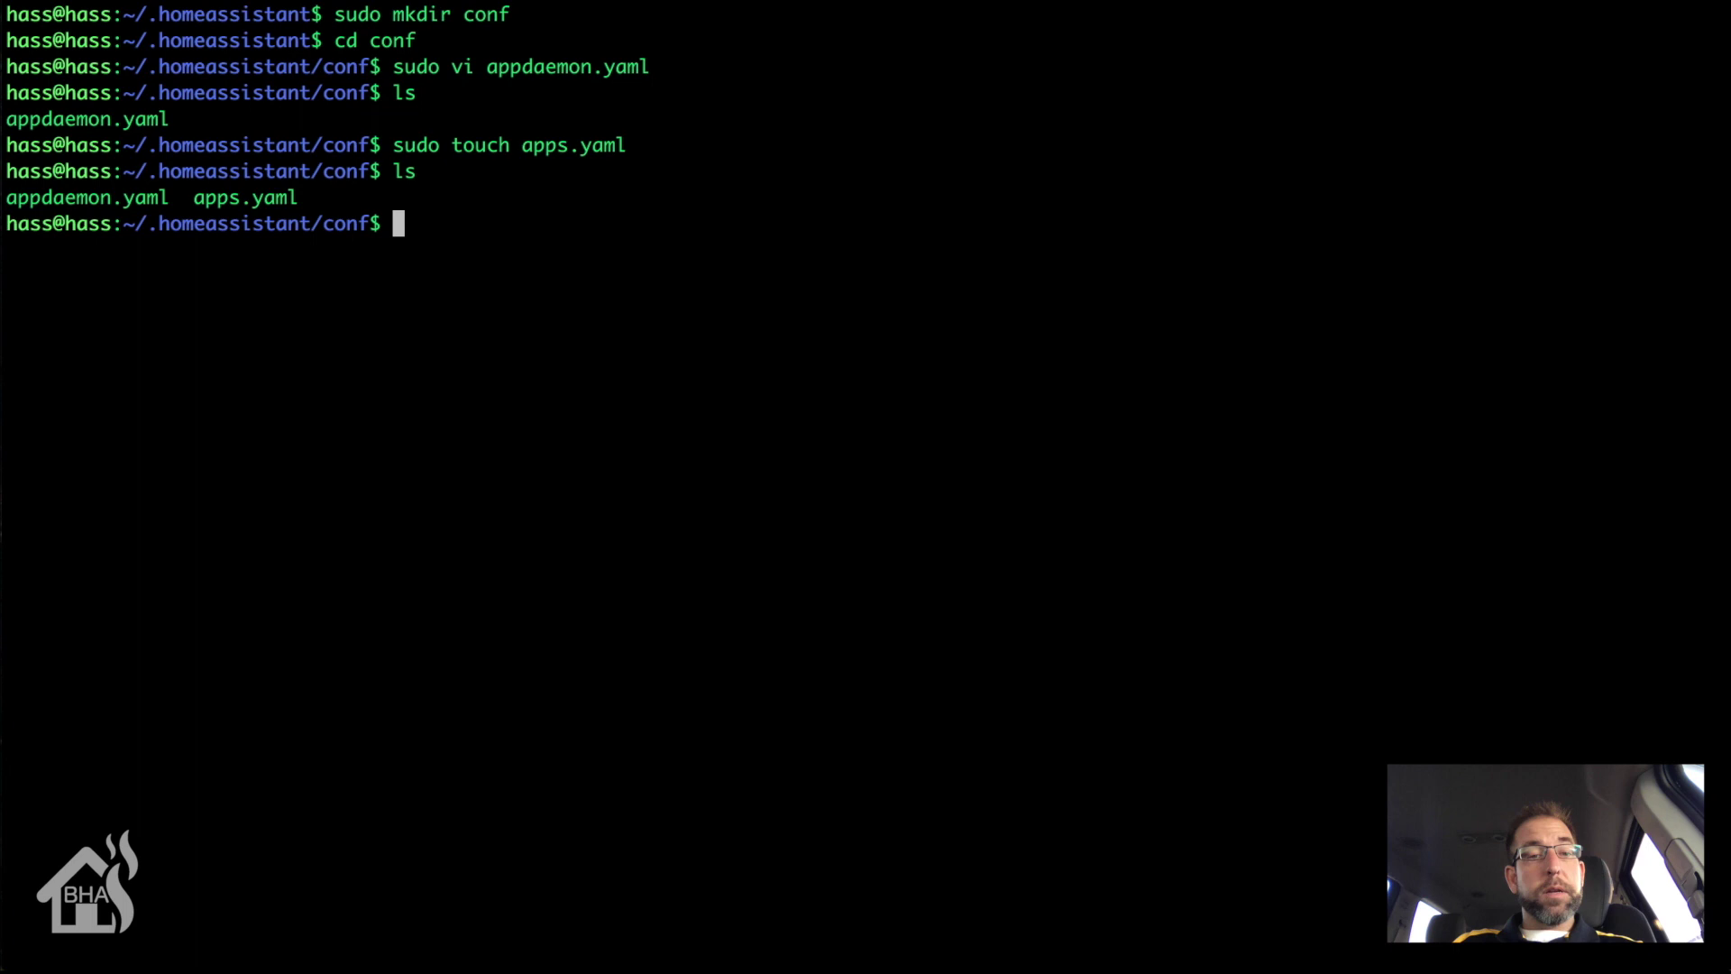
Step: Create a compiled folder containing css and javascript subfolders
{"action": "type", "text": "su"}
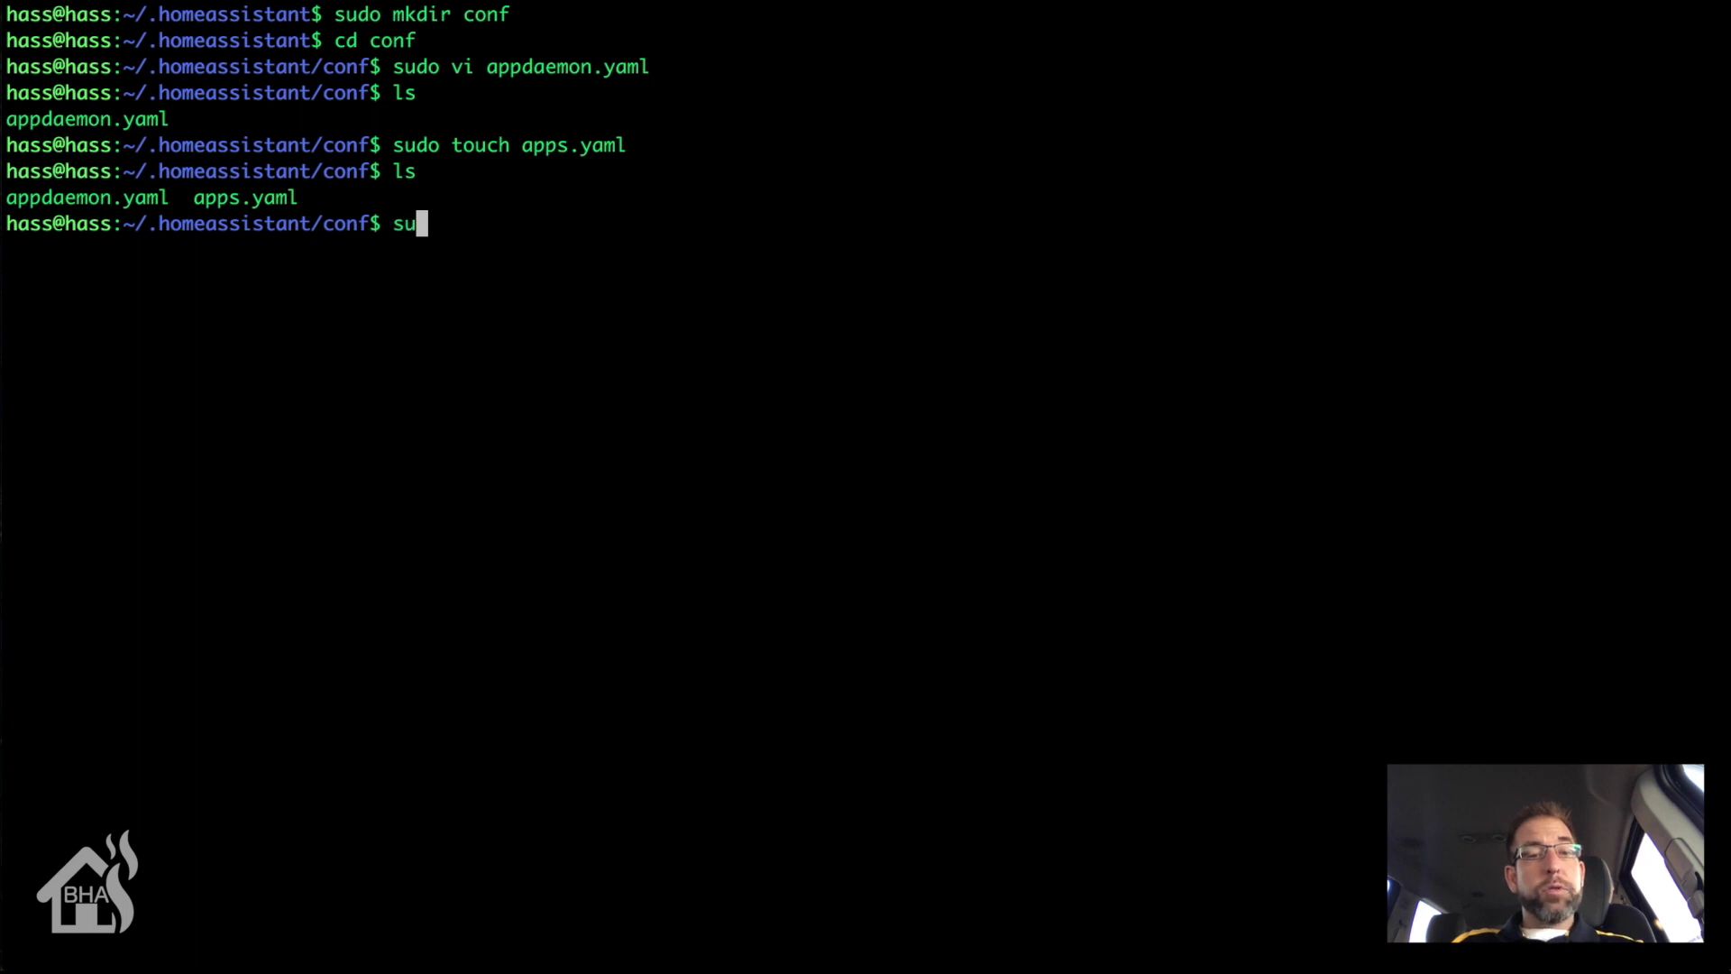
{"action": "type", "text": "do mkdir com"}
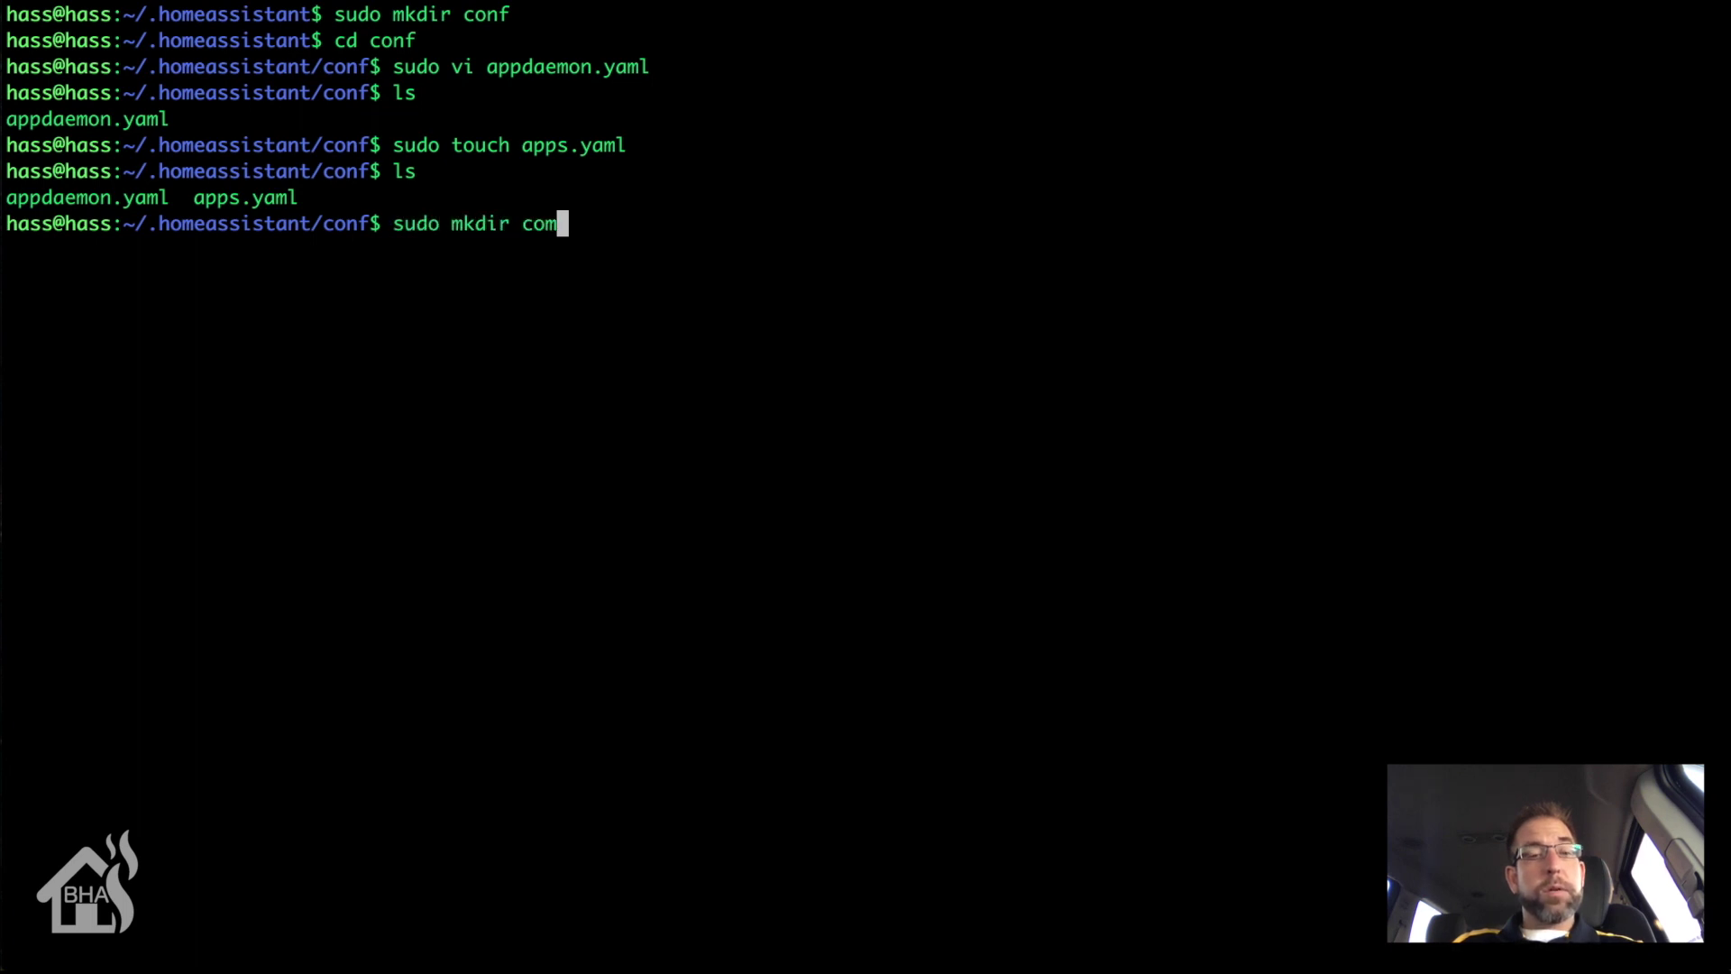
{"action": "type", "text": "piled"}
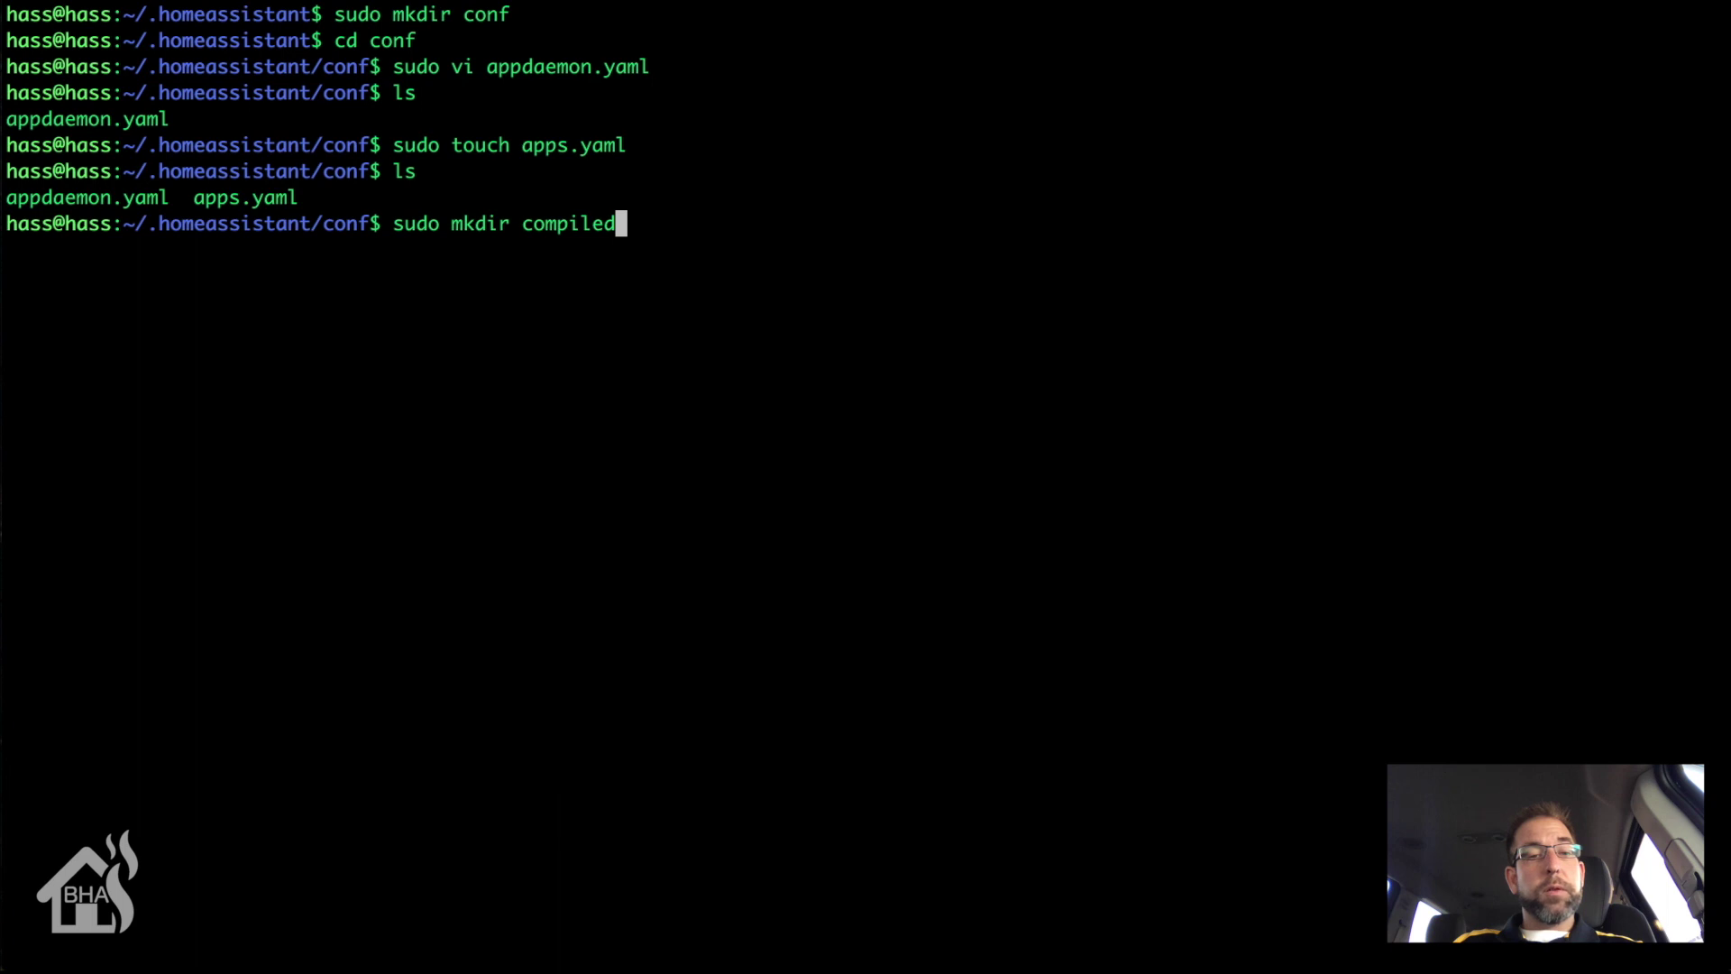
{"action": "key", "text": "Return"}
{"action": "type", "text": "c"}
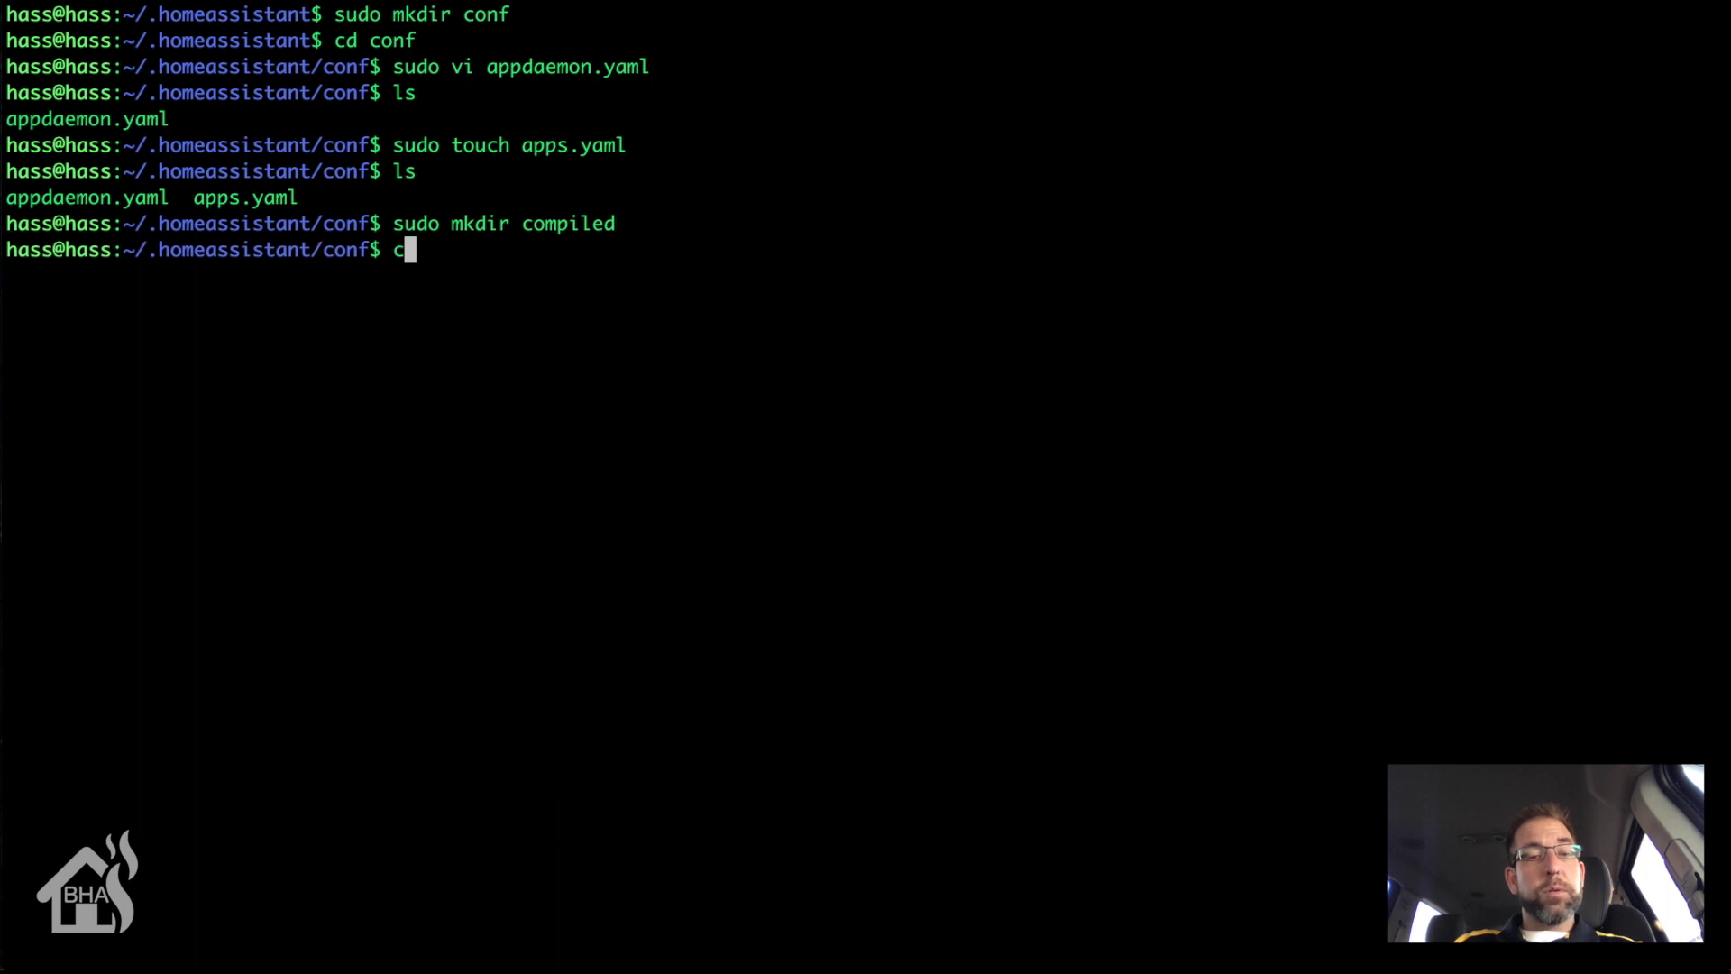
{"action": "type", "text": "d compiled"}
{"action": "key", "text": "Return"}
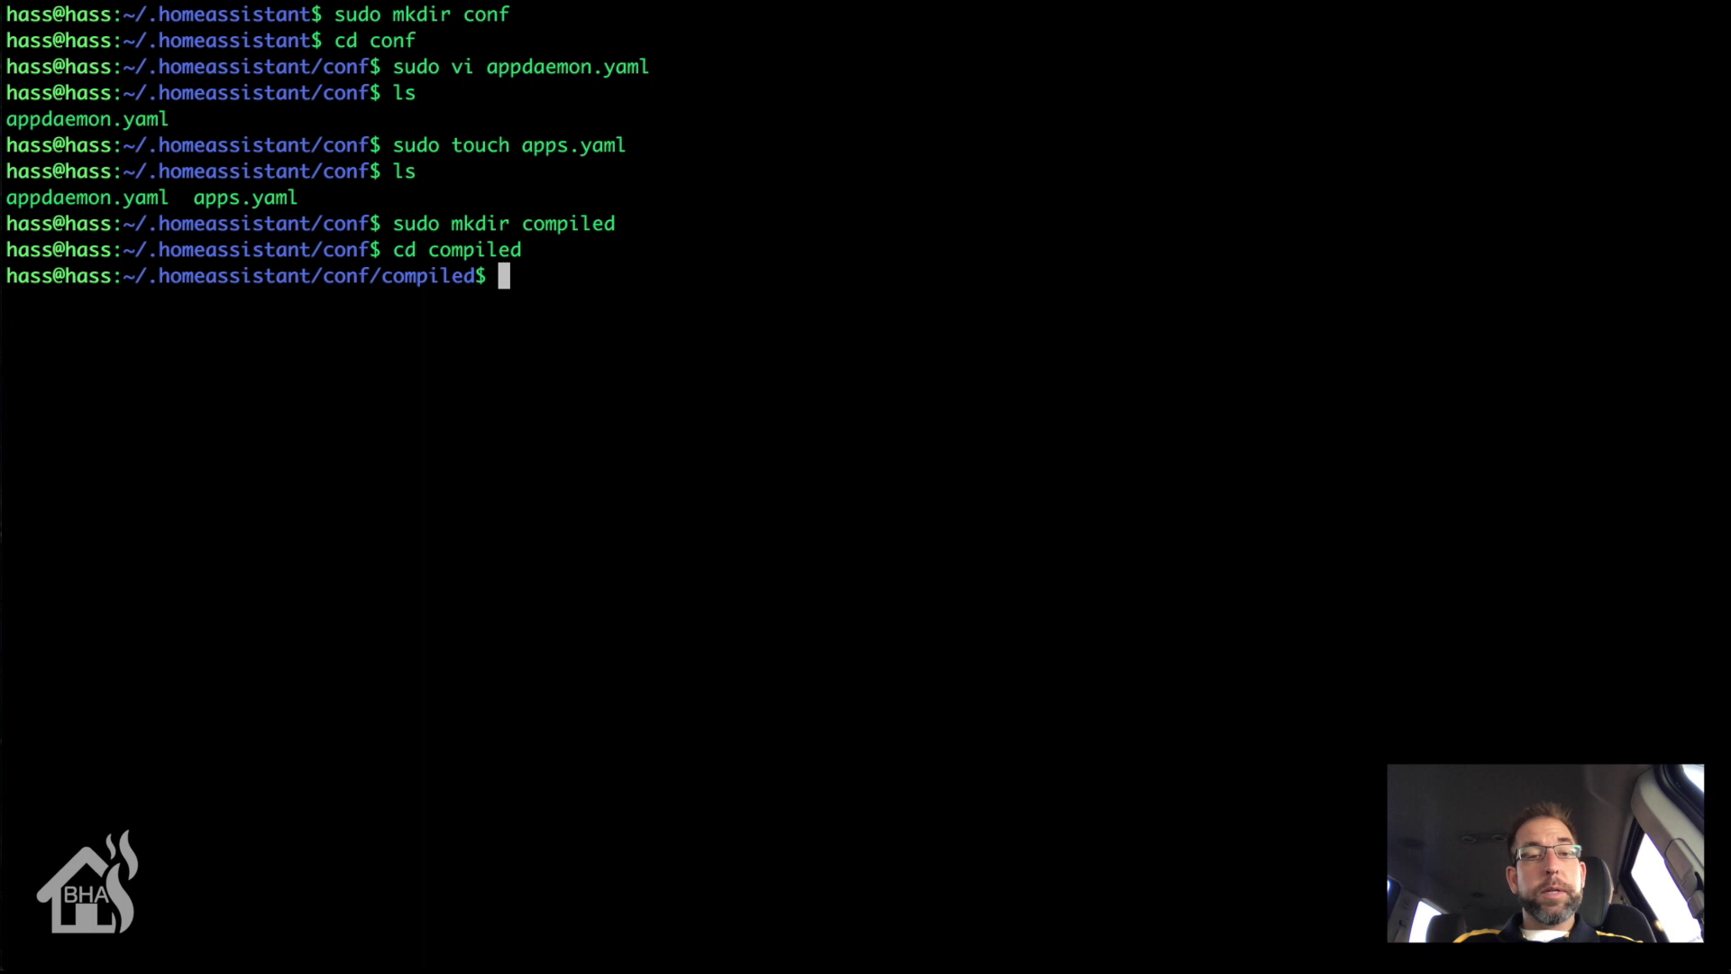
{"action": "type", "text": "sudo mkdir c"}
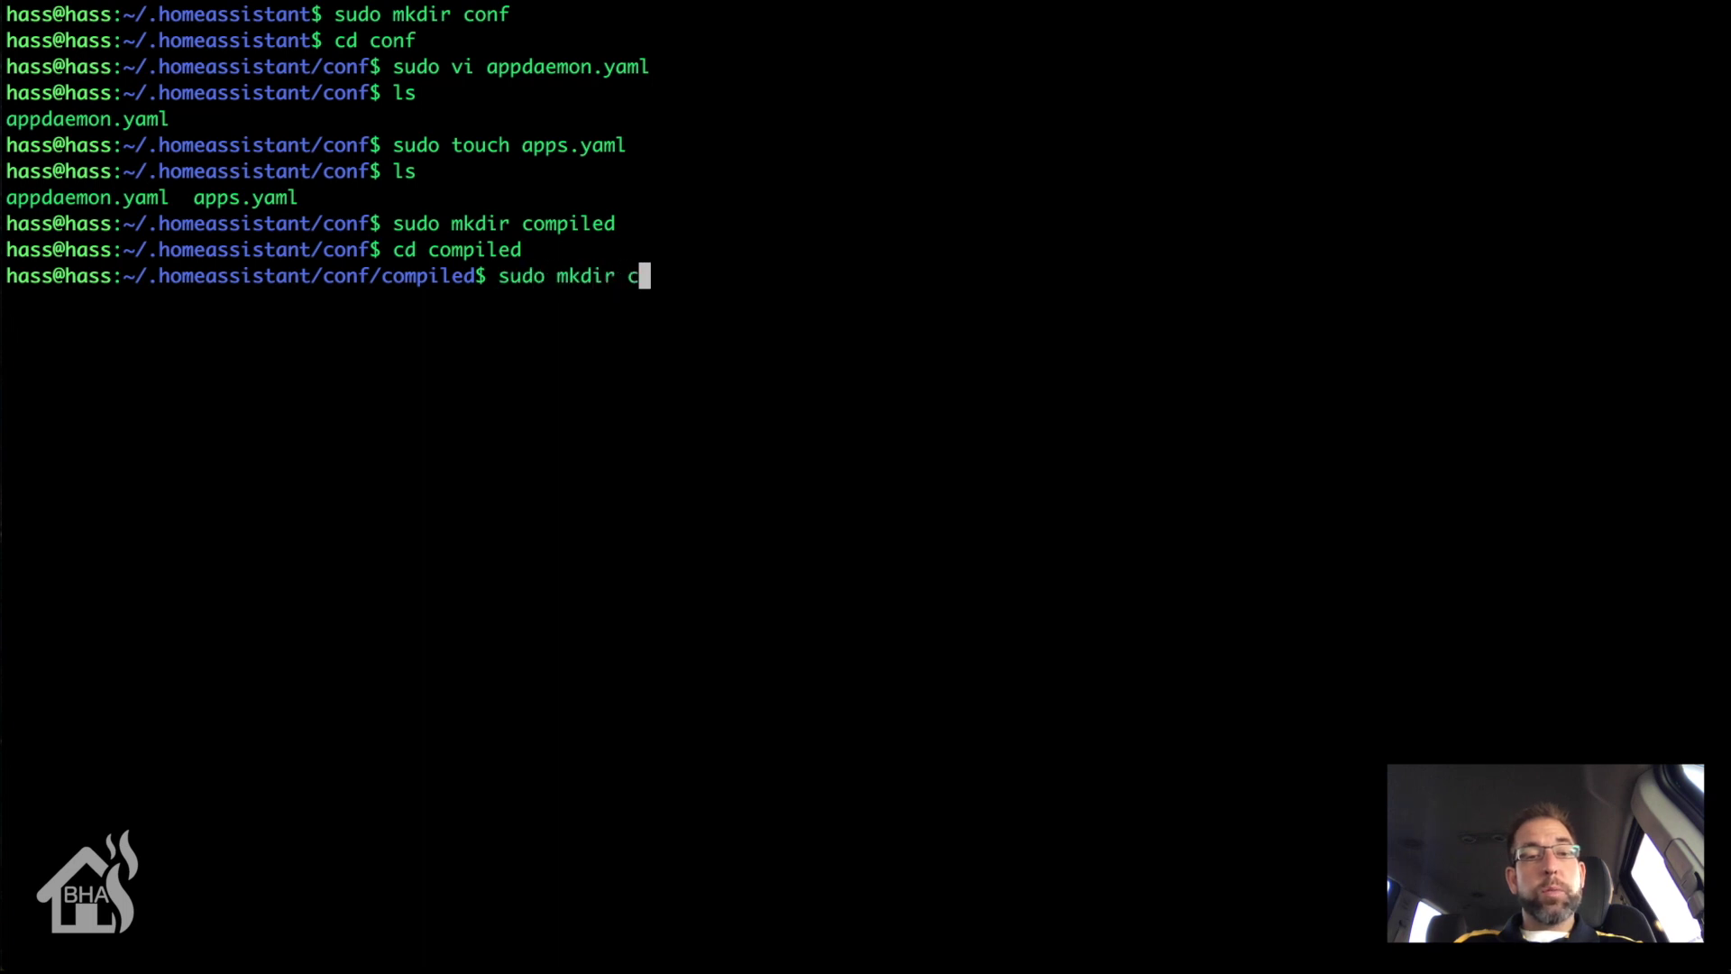
{"action": "type", "text": "ss"}
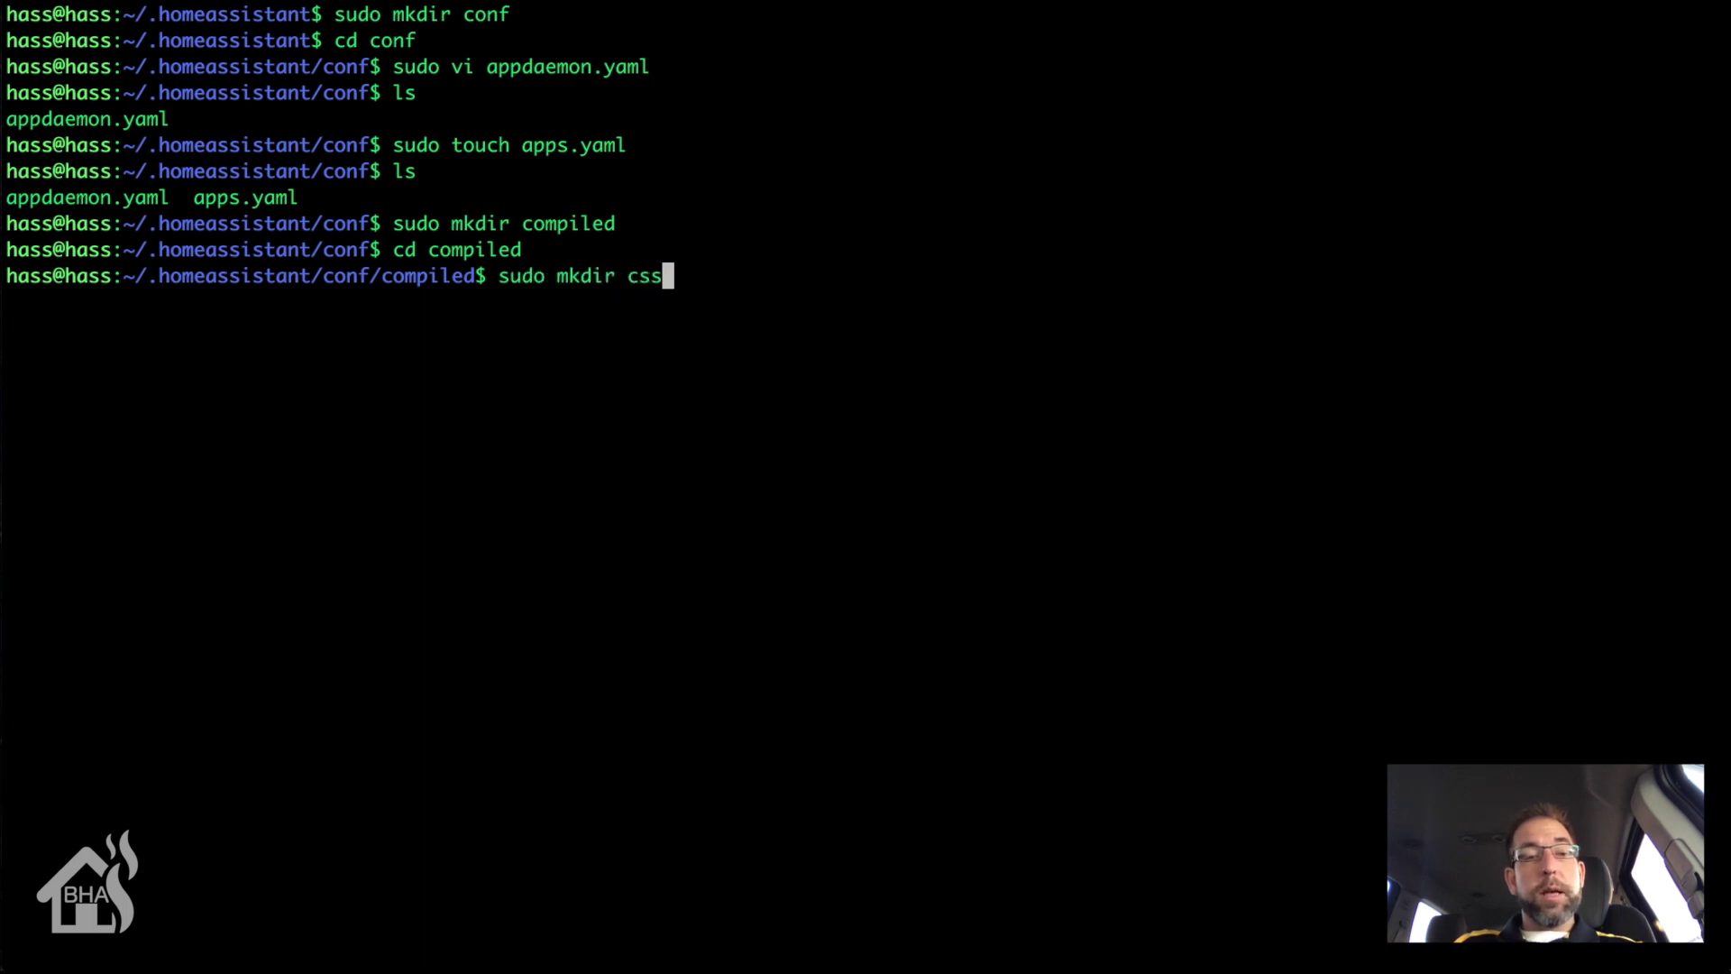
{"action": "key", "text": "Return"}
{"action": "type", "text": "sudo mkdir "}
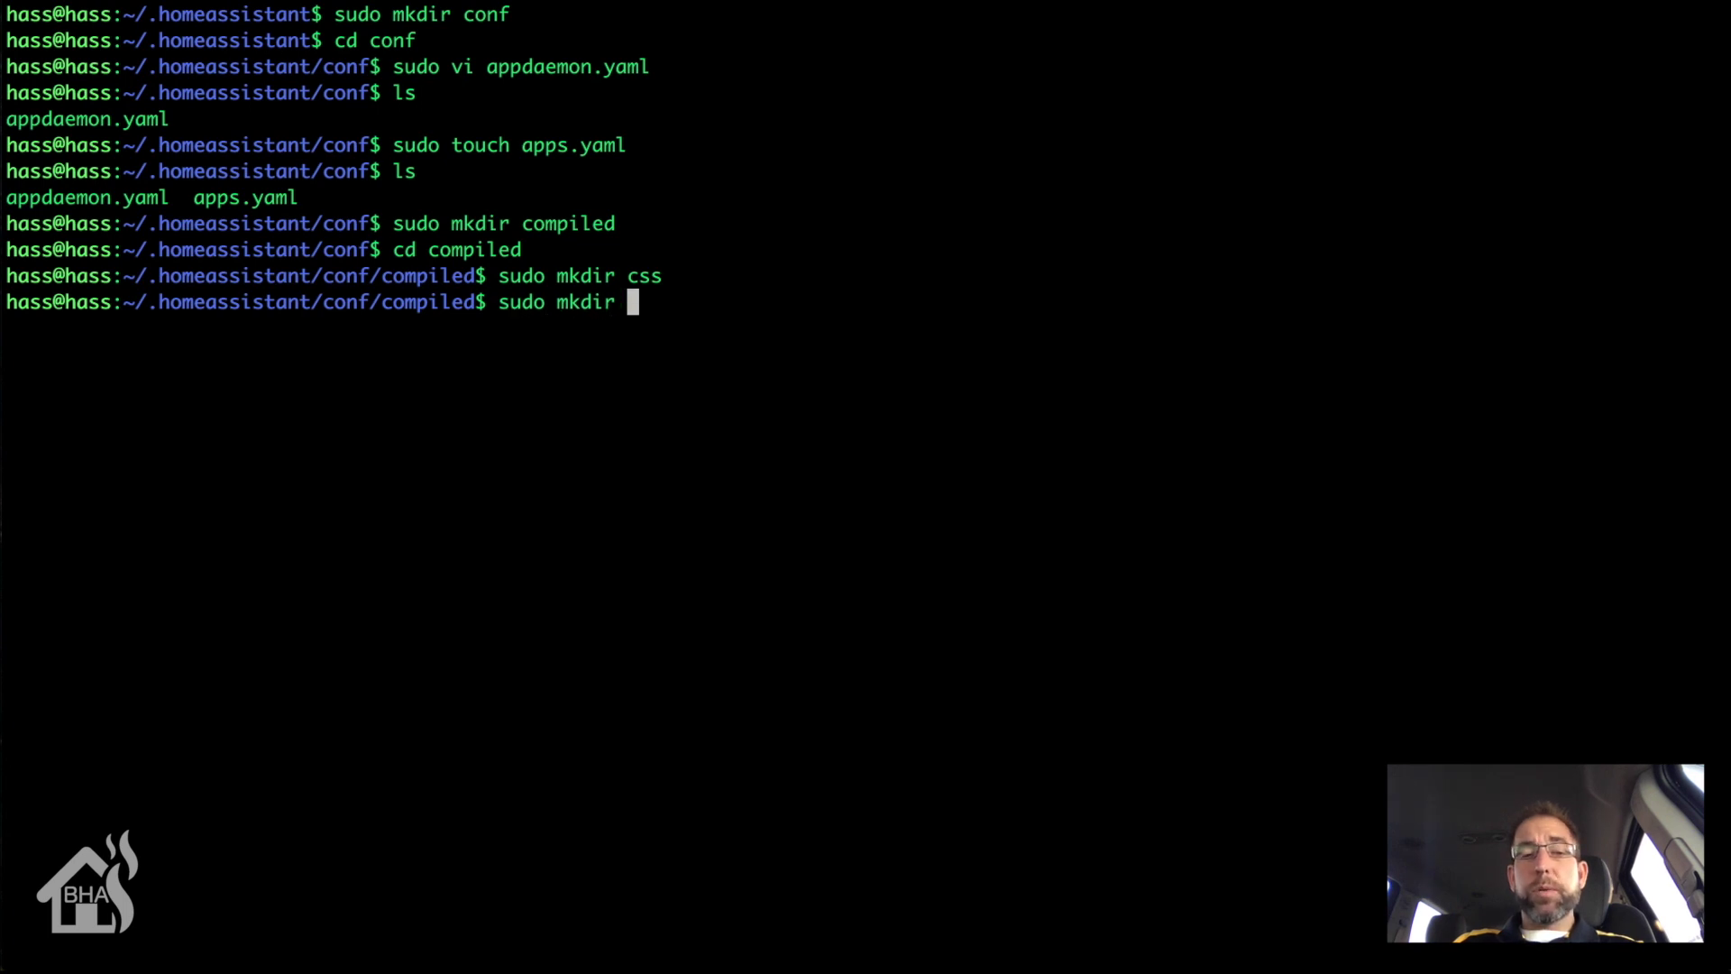
{"action": "type", "text": "javascript"}
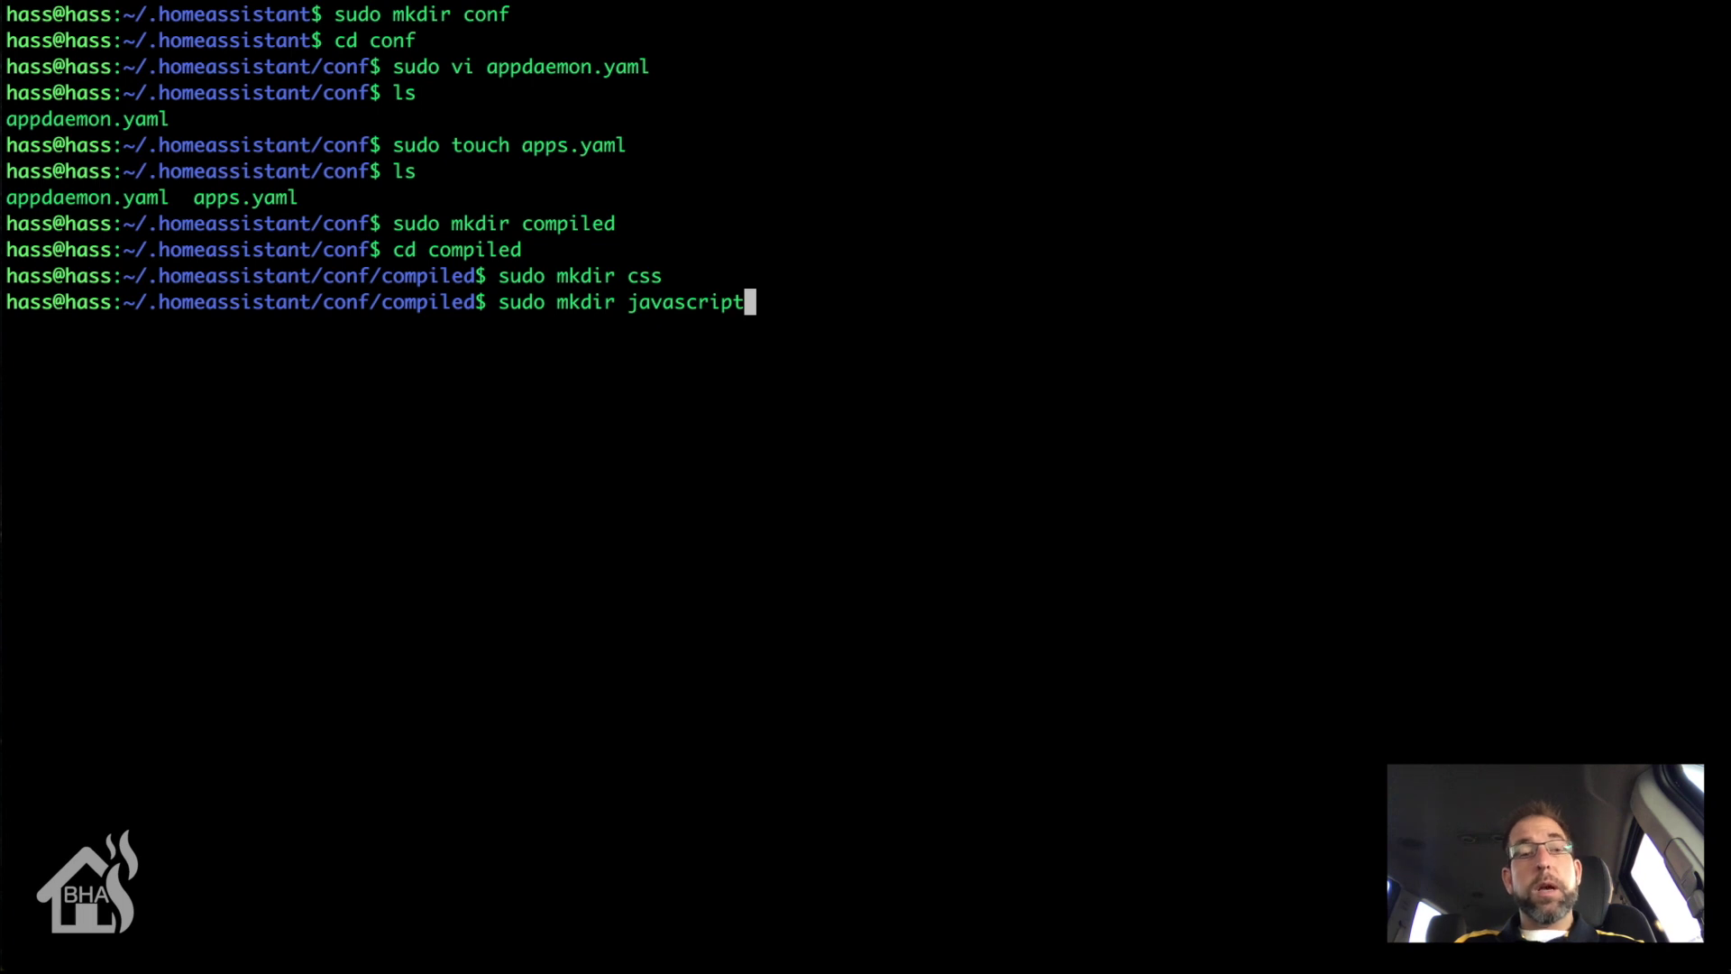
{"action": "key", "text": "Return"}
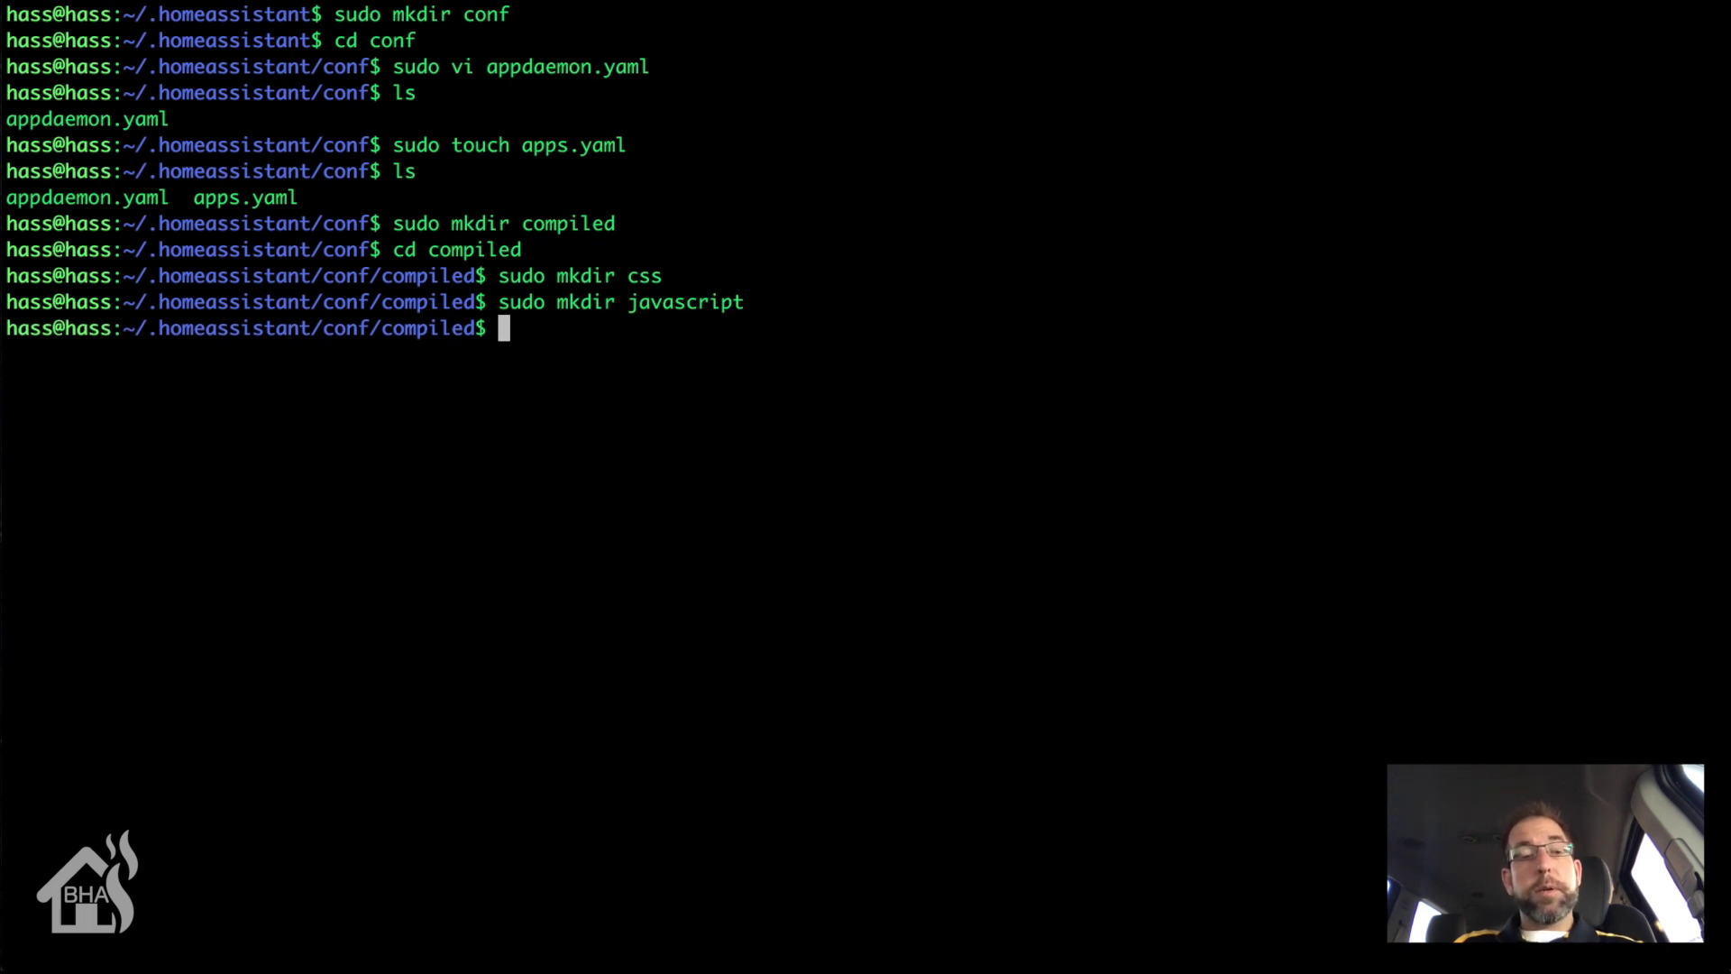
Step: Run AppDaemon with -c /home/hass/.homeassistant/conf/, verify it connects, then stop it with Ctrl+C
{"action": "type", "text": "app"}
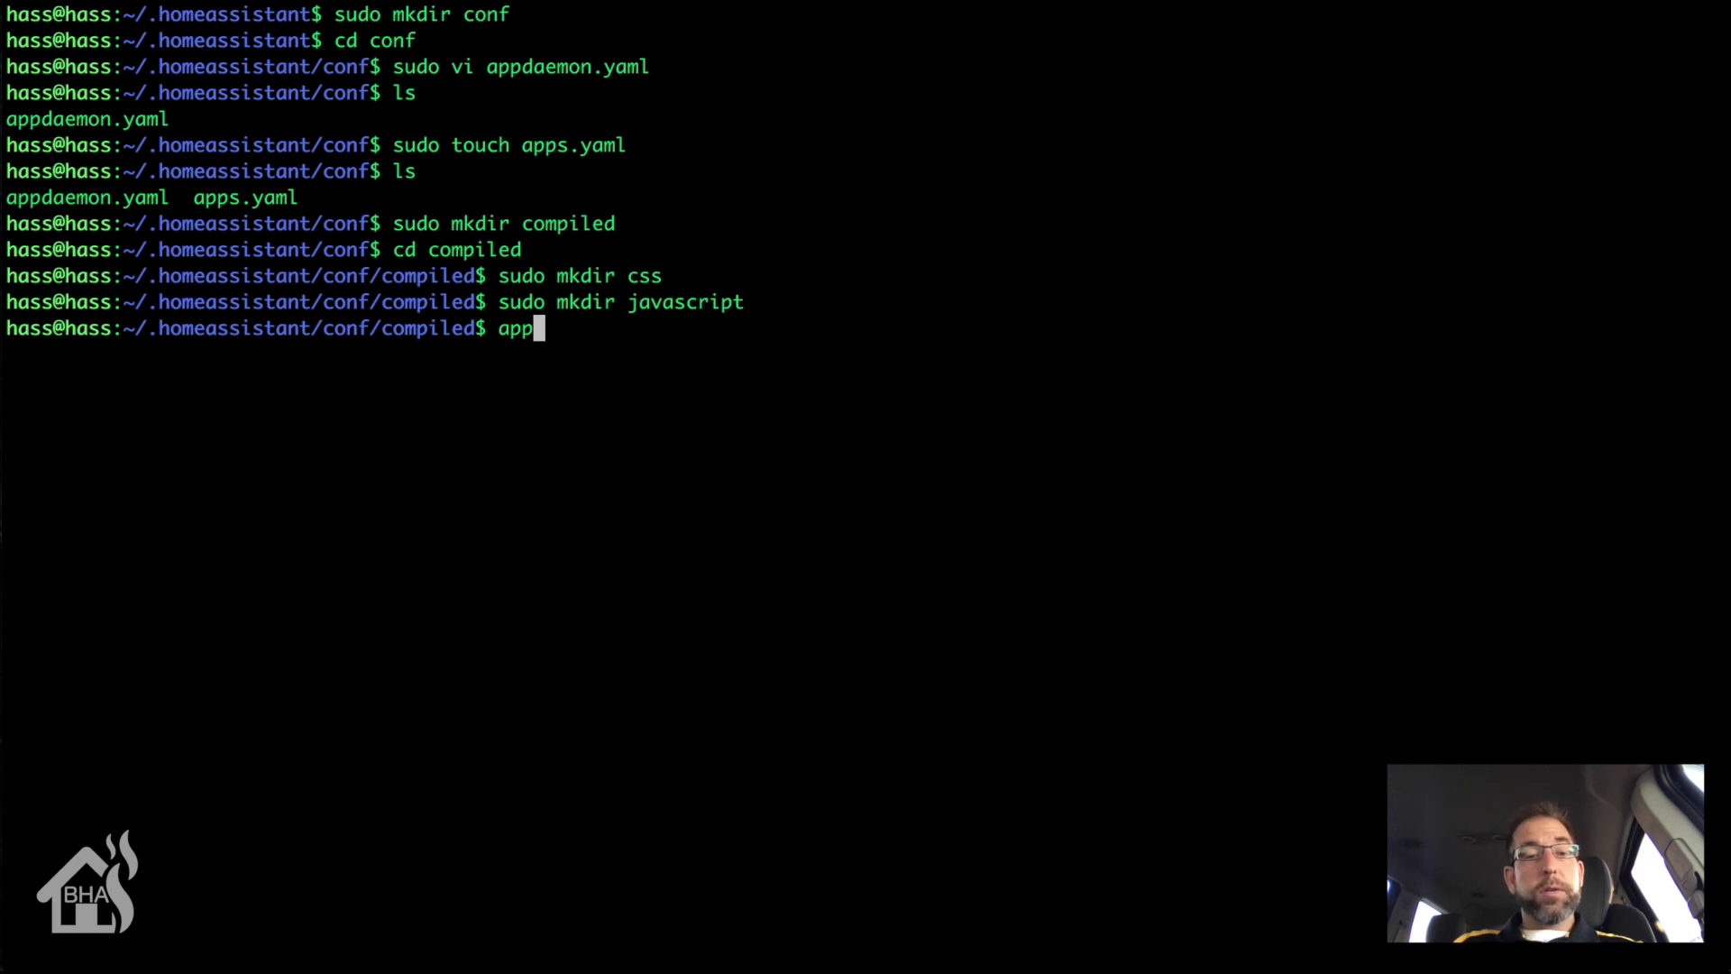
{"action": "type", "text": "dae"}
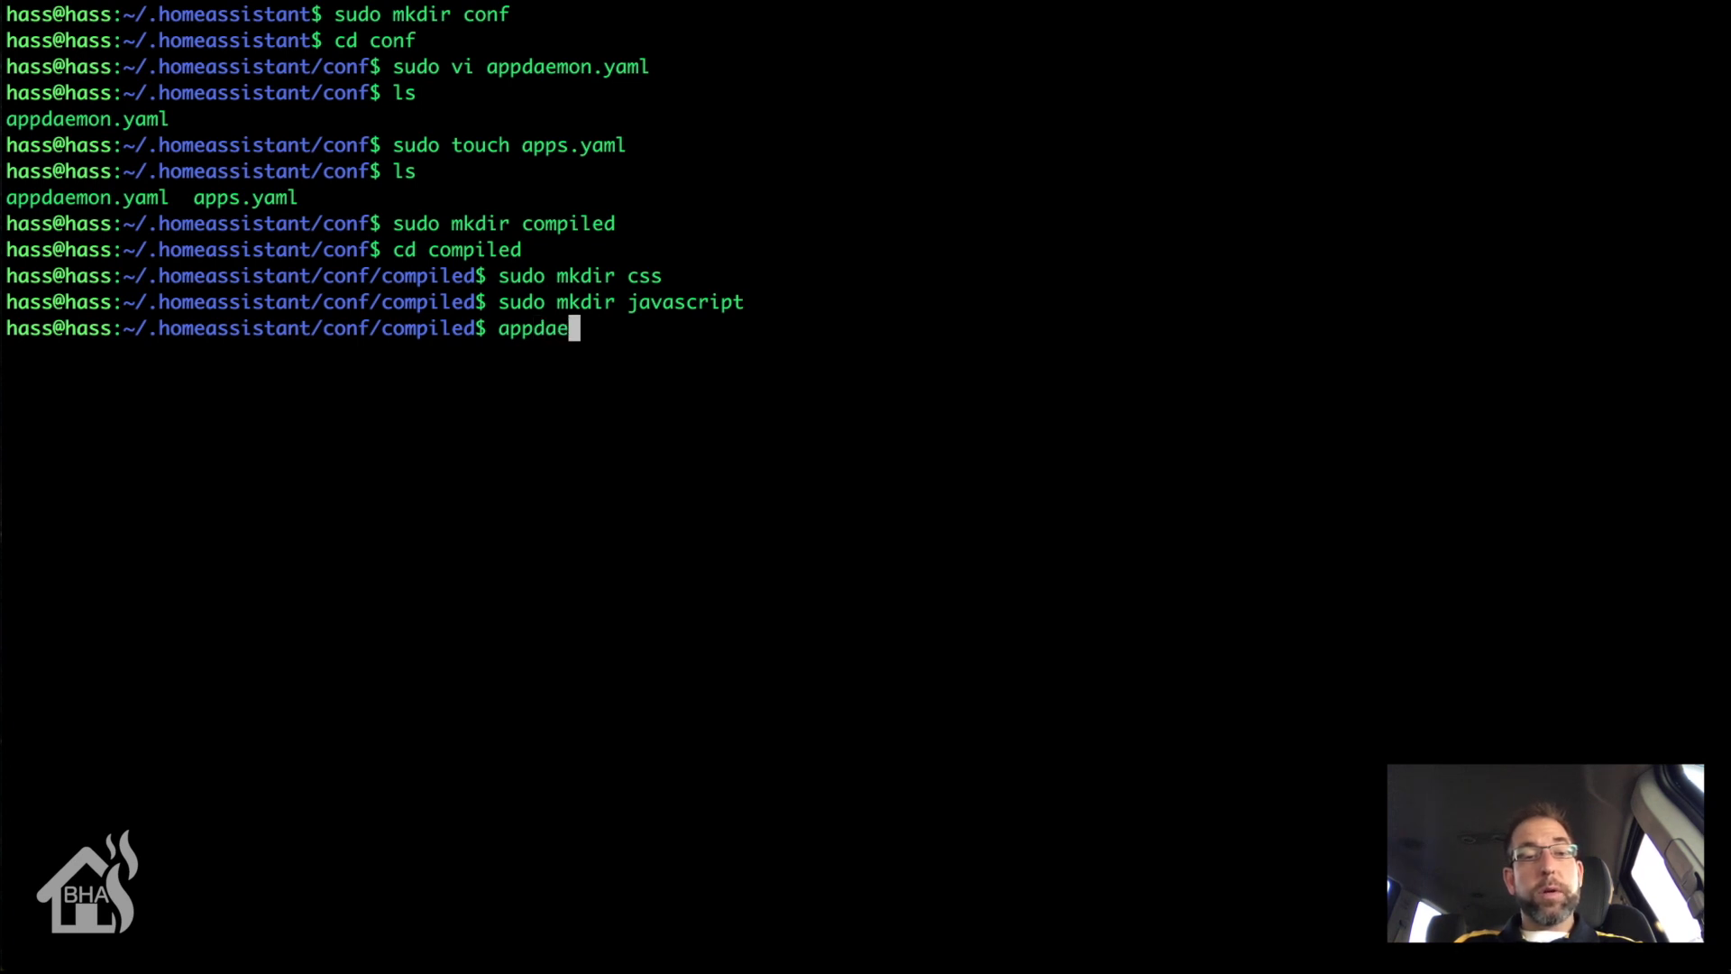
{"action": "type", "text": "mon -c "}
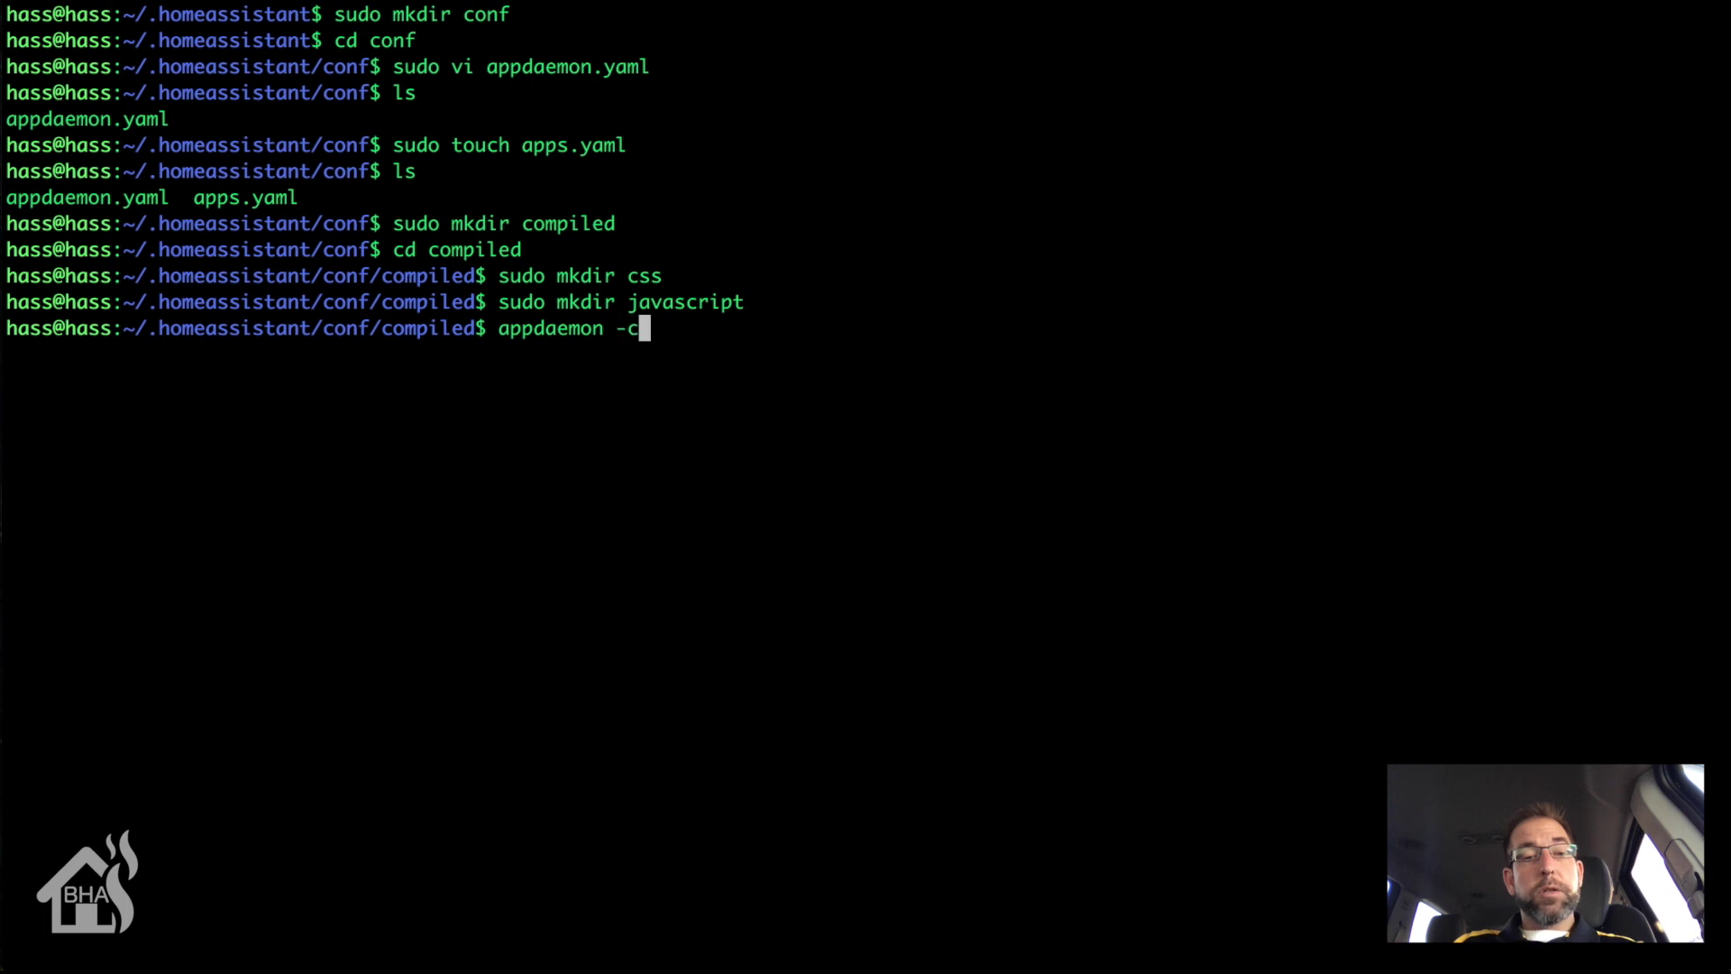
{"action": "type", "text": "/h"}
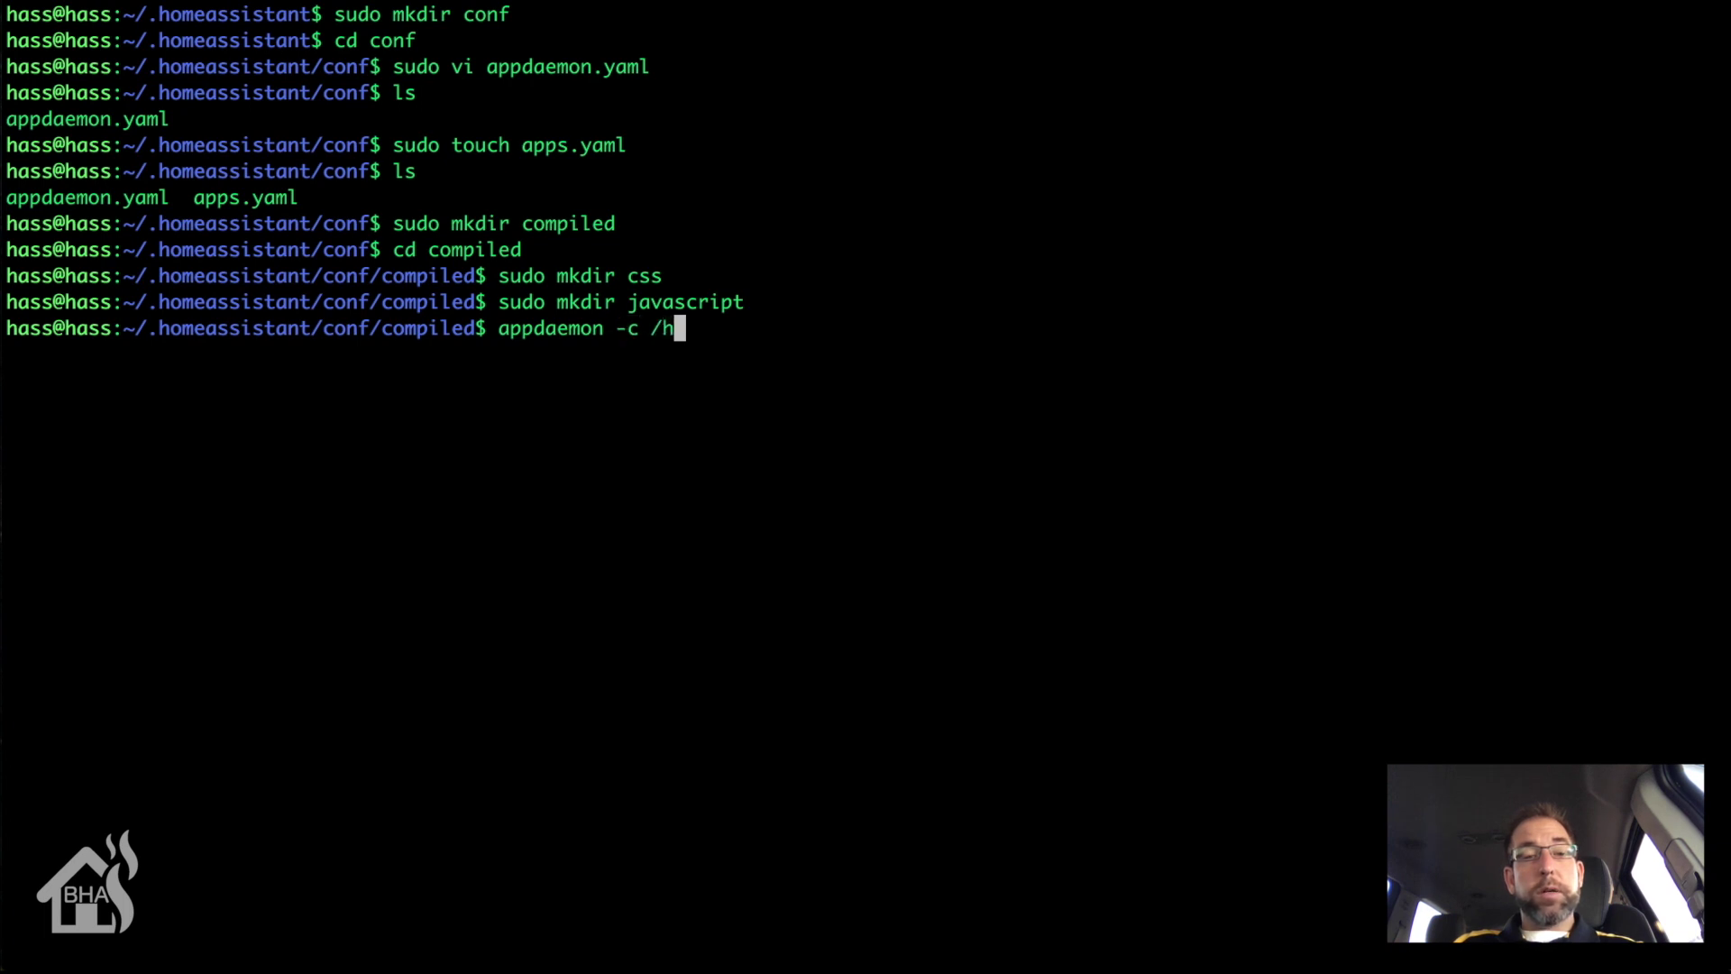
{"action": "type", "text": "ome/hass/"}
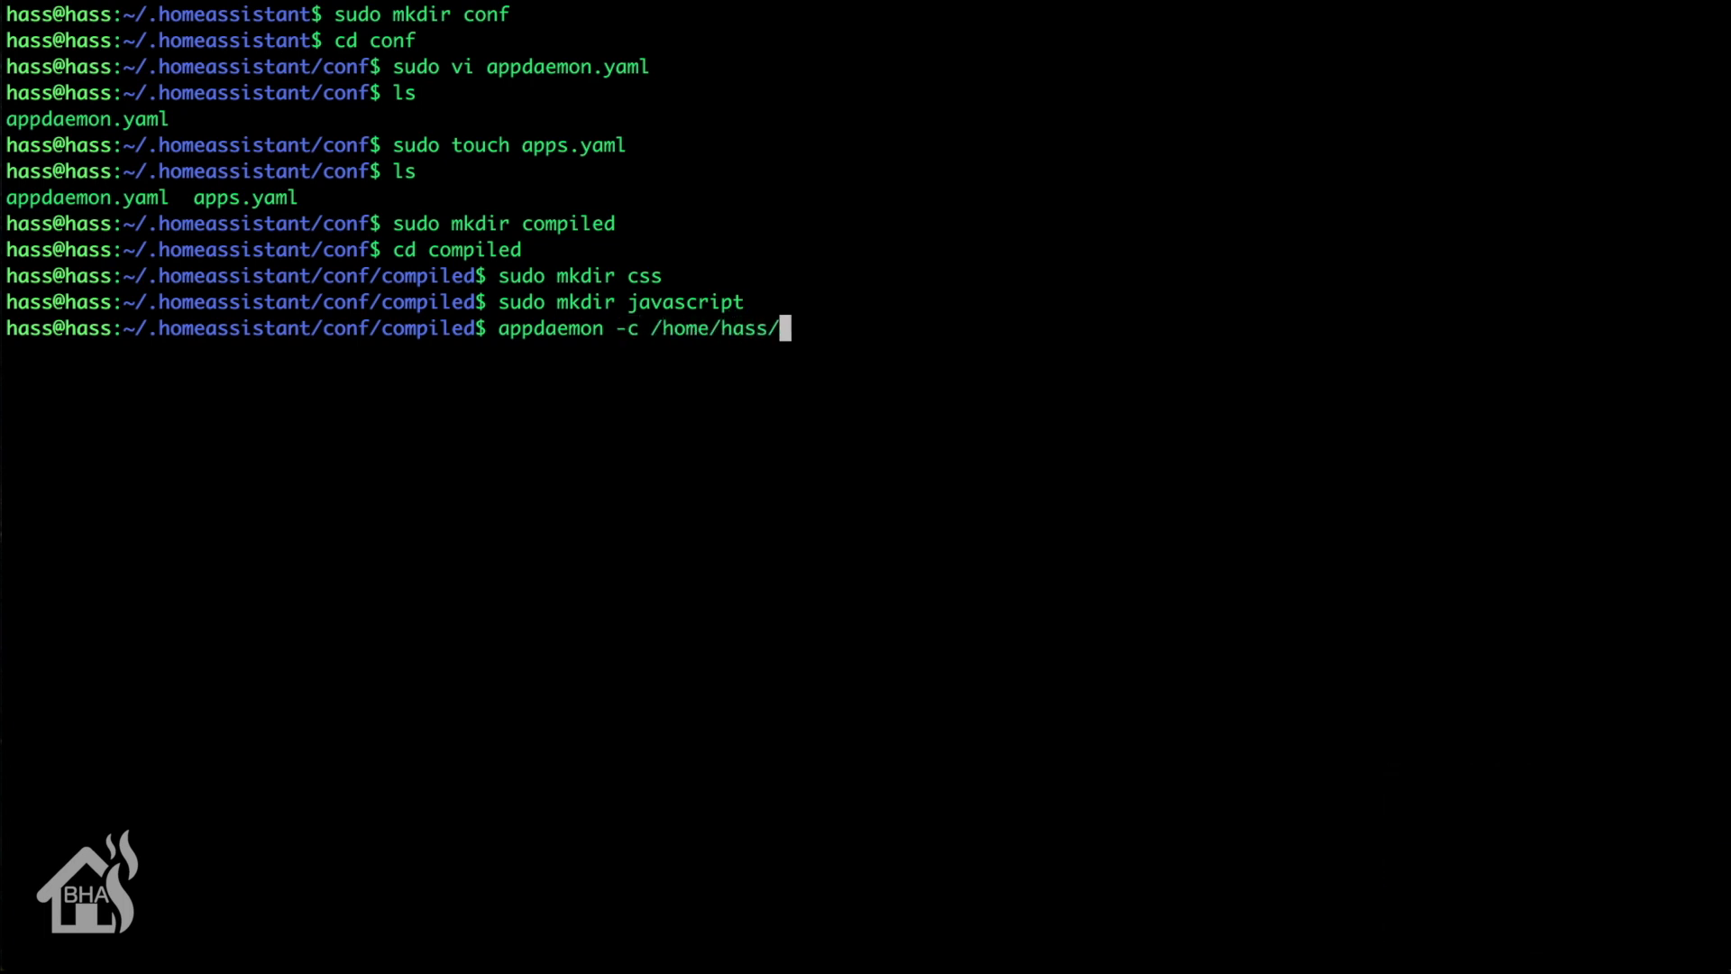
{"action": "type", "text": ".homeassist"}
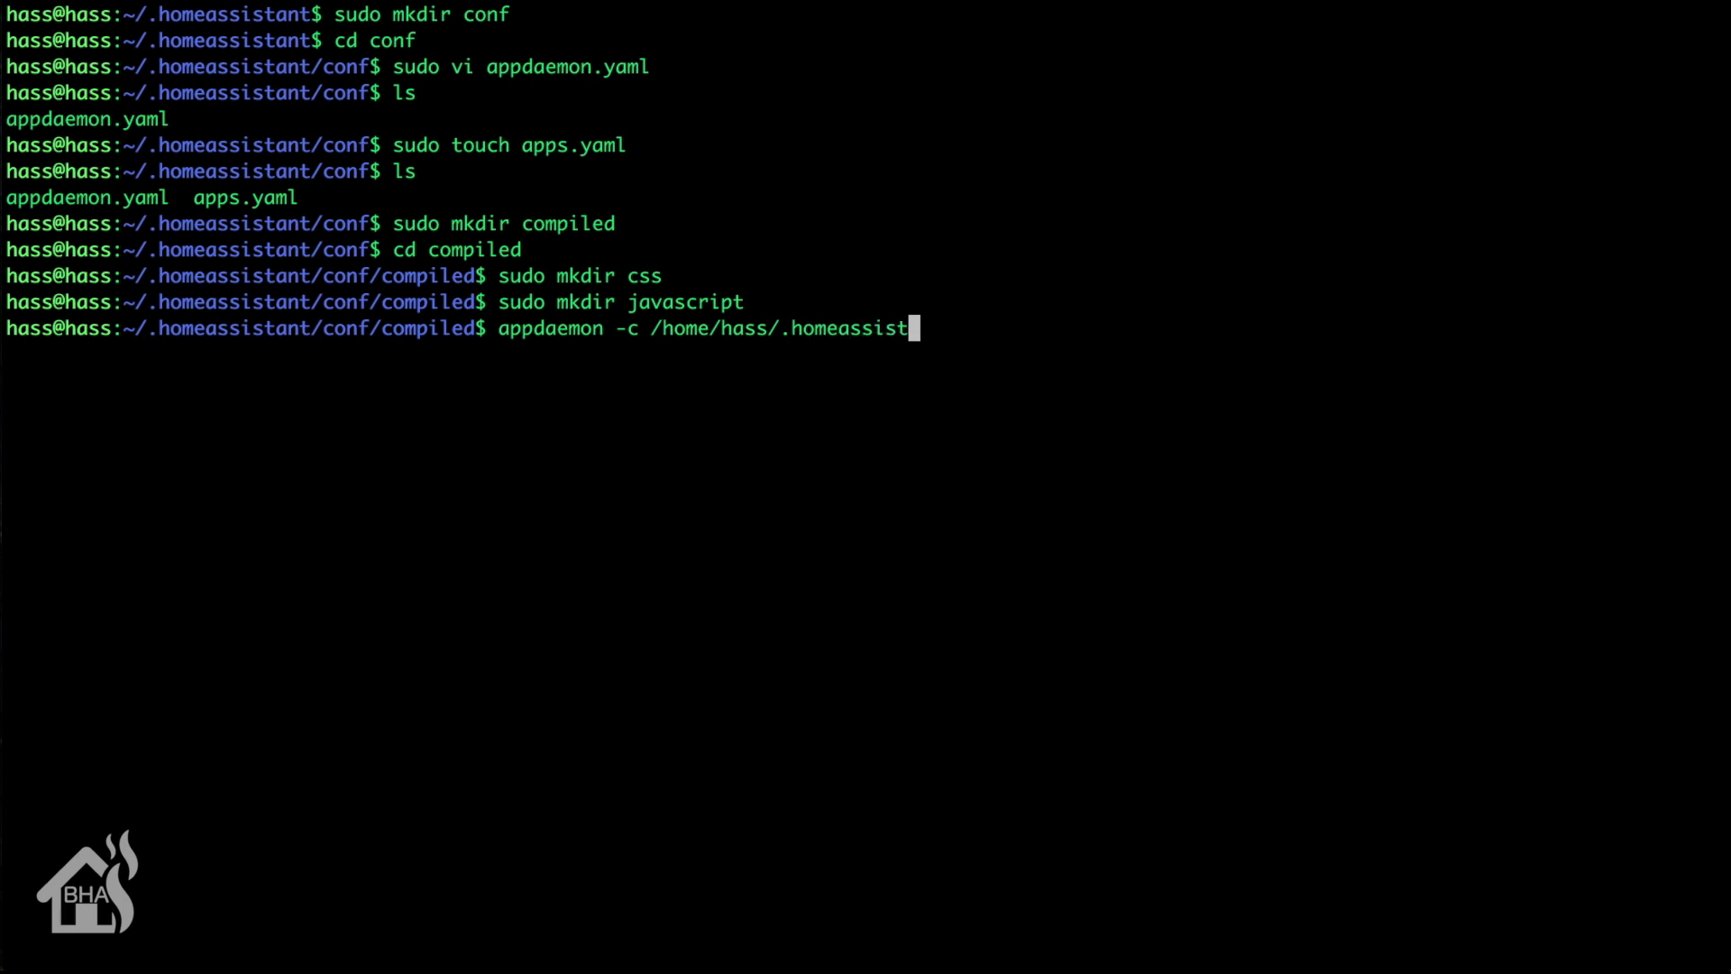
{"action": "type", "text": "ant/conf"}
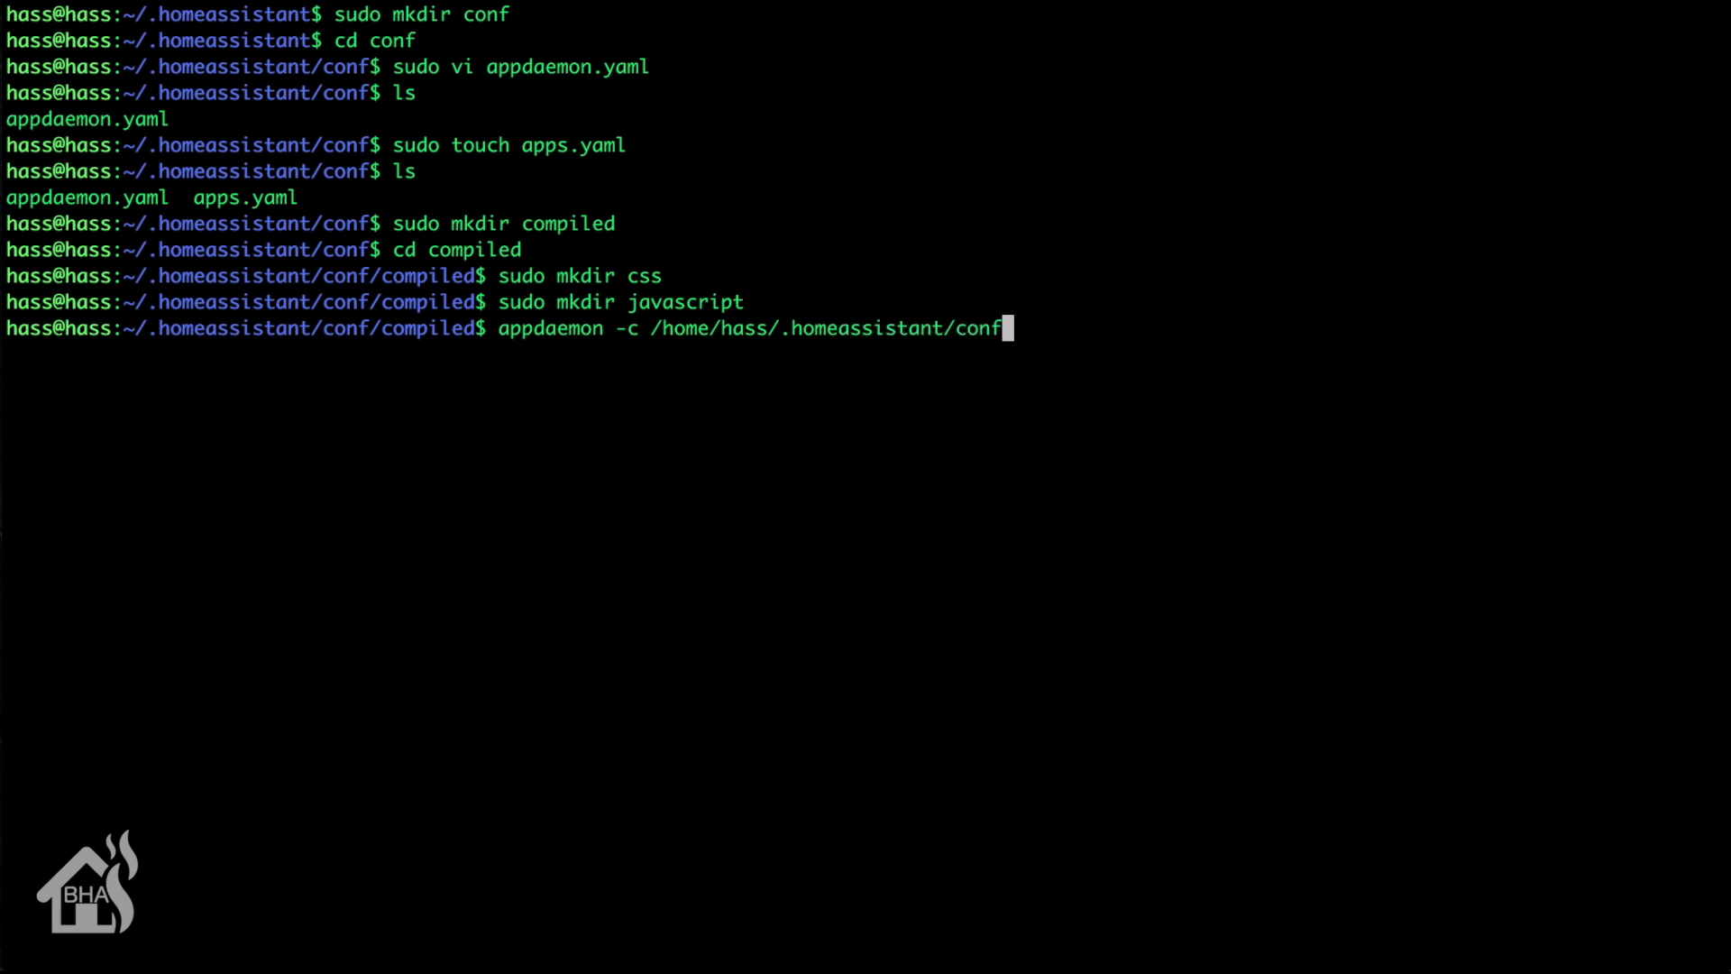
{"action": "type", "text": "/"}
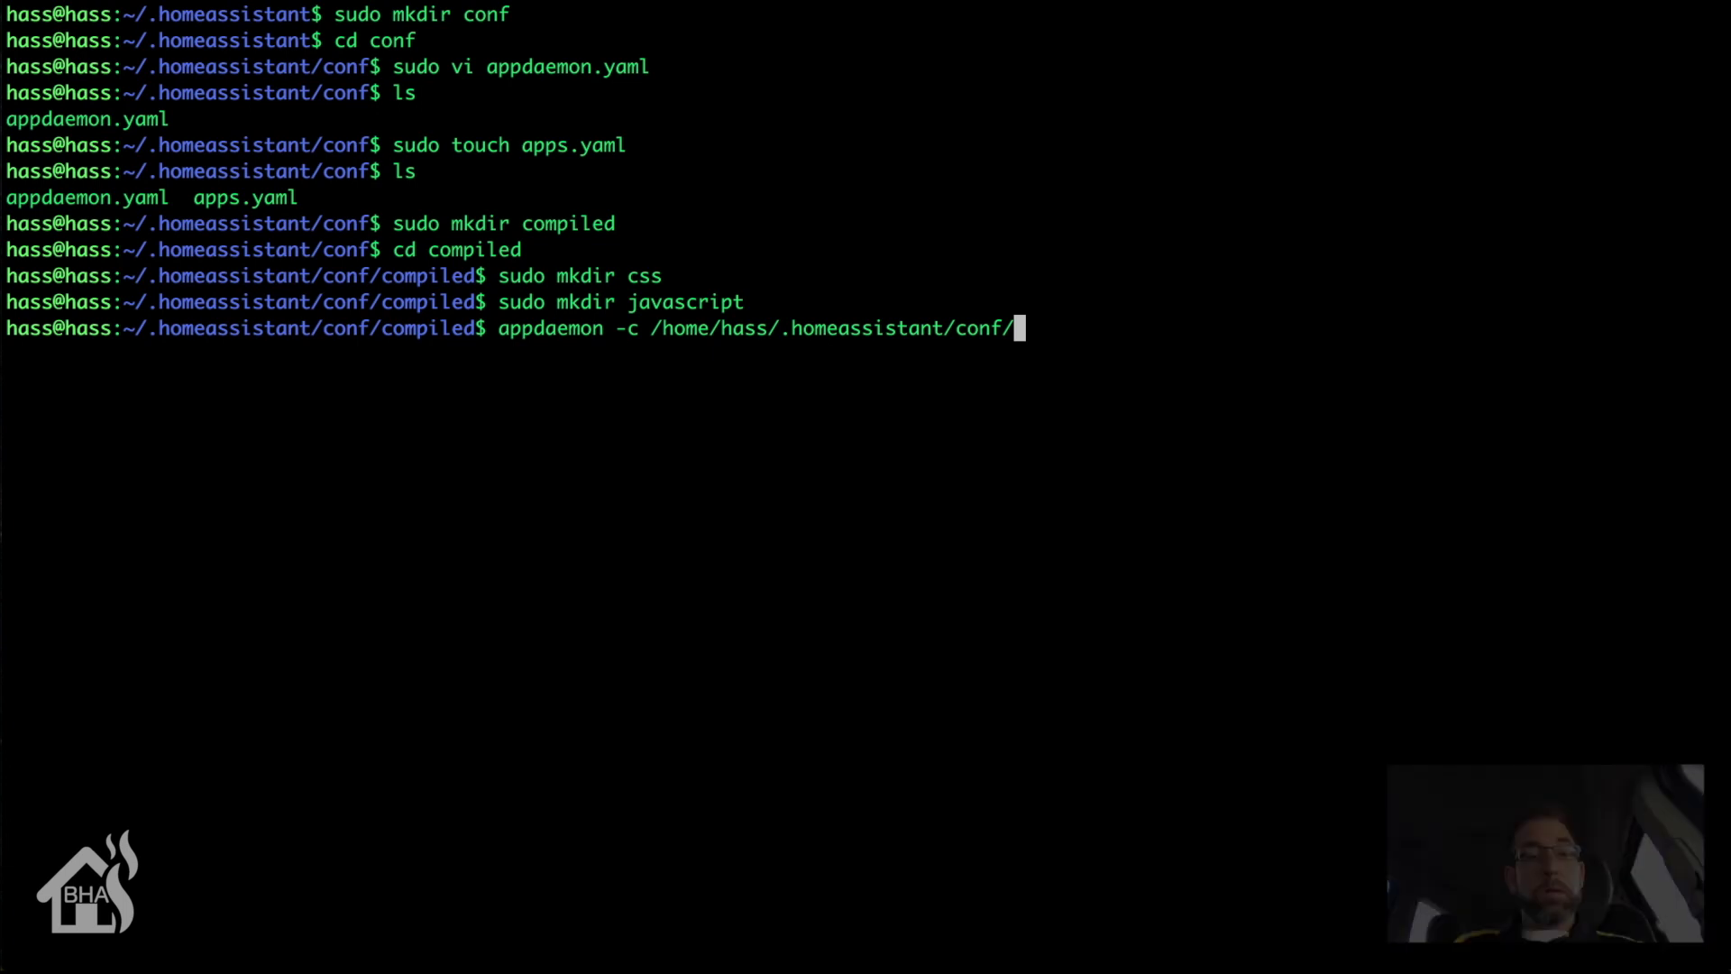
{"action": "key", "text": "Return"}
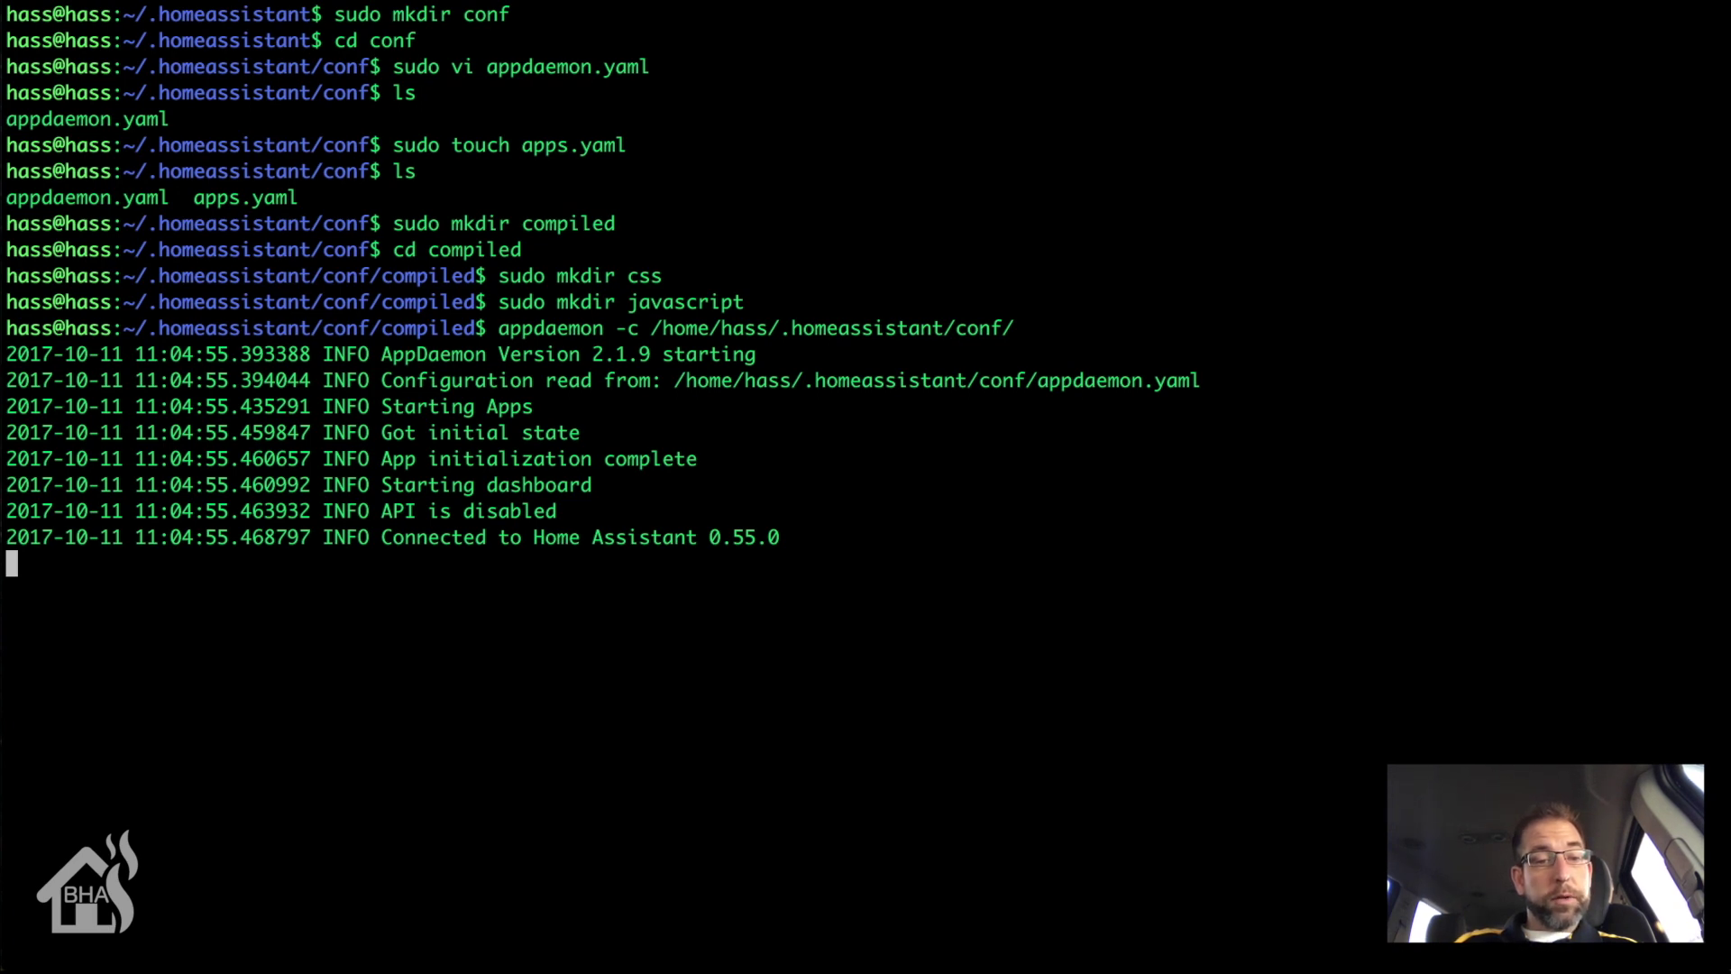
{"action": "key", "text": "ctrl+c"}
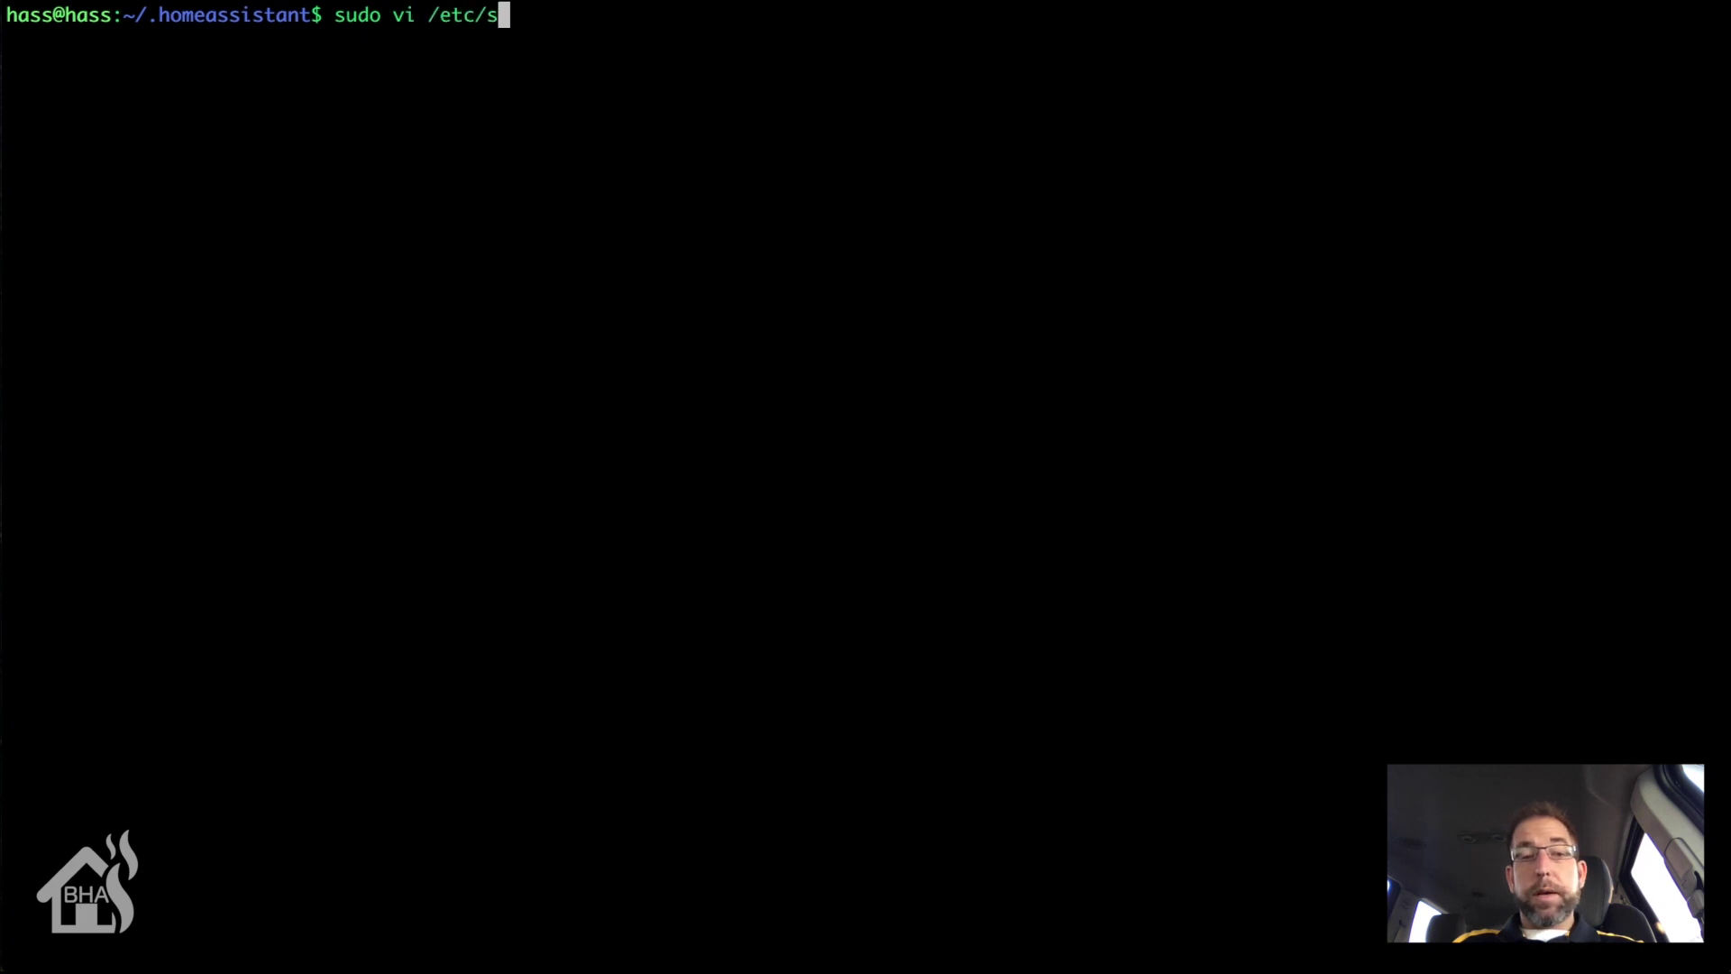
Step: Create /etc/systemd/system/appdaemon.service and open it in vi
{"action": "type", "text": "ystemd/s"}
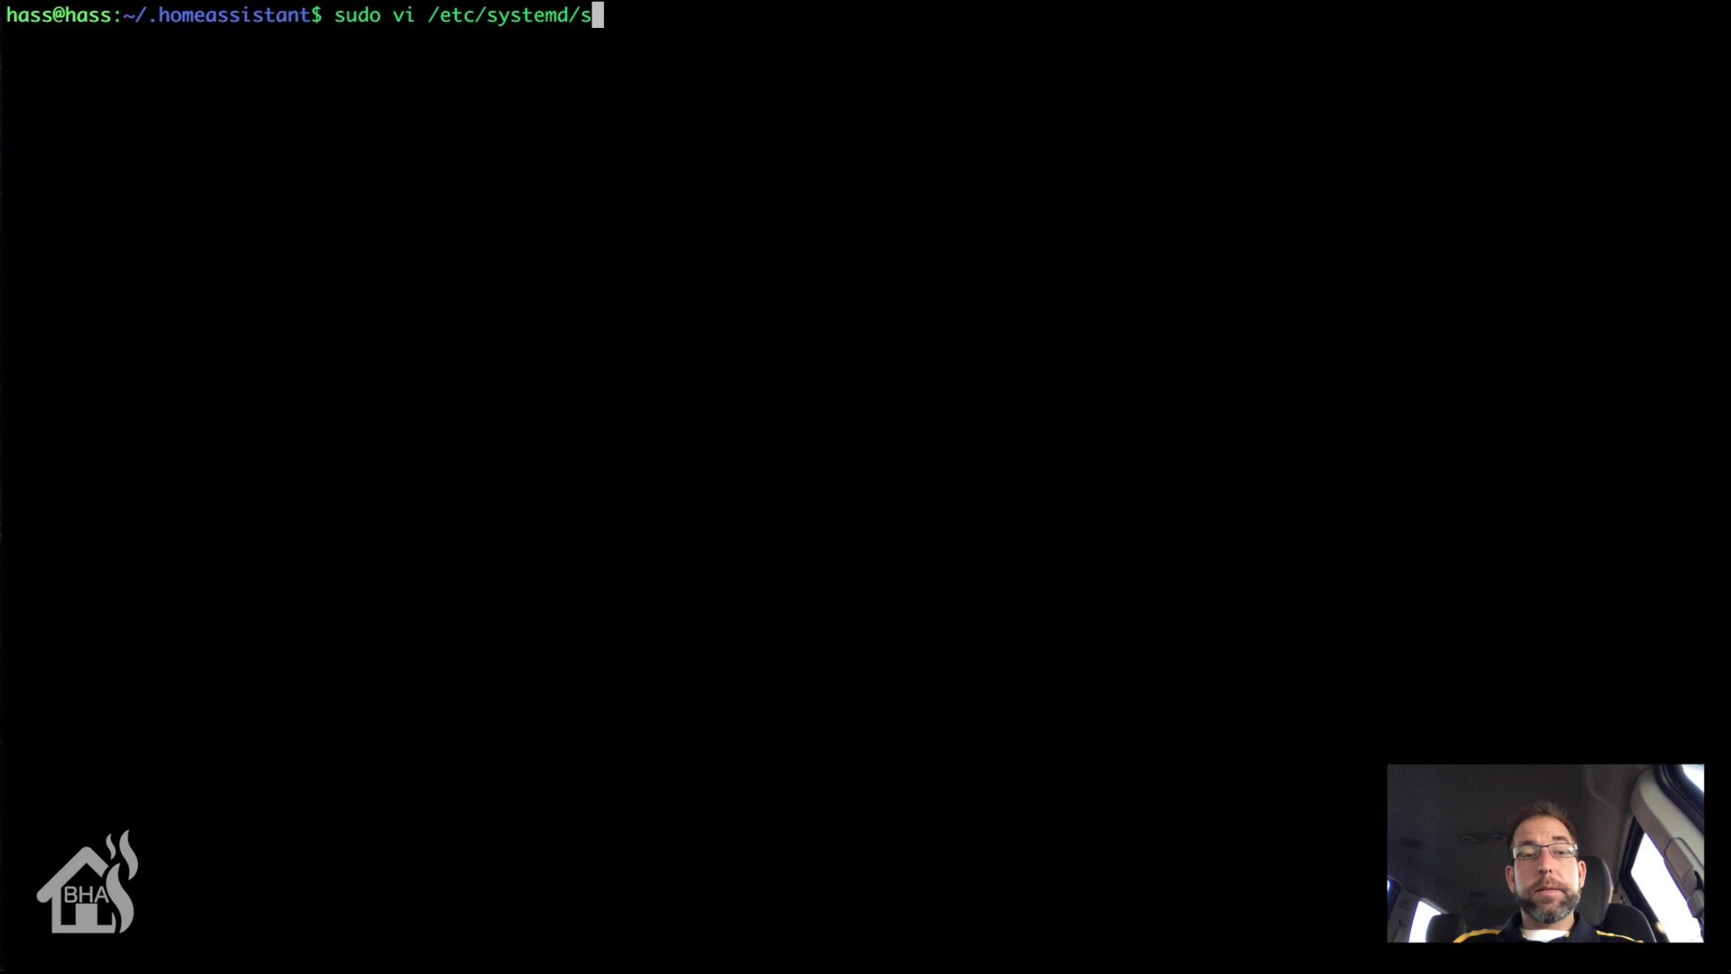
{"action": "type", "text": "ystem"}
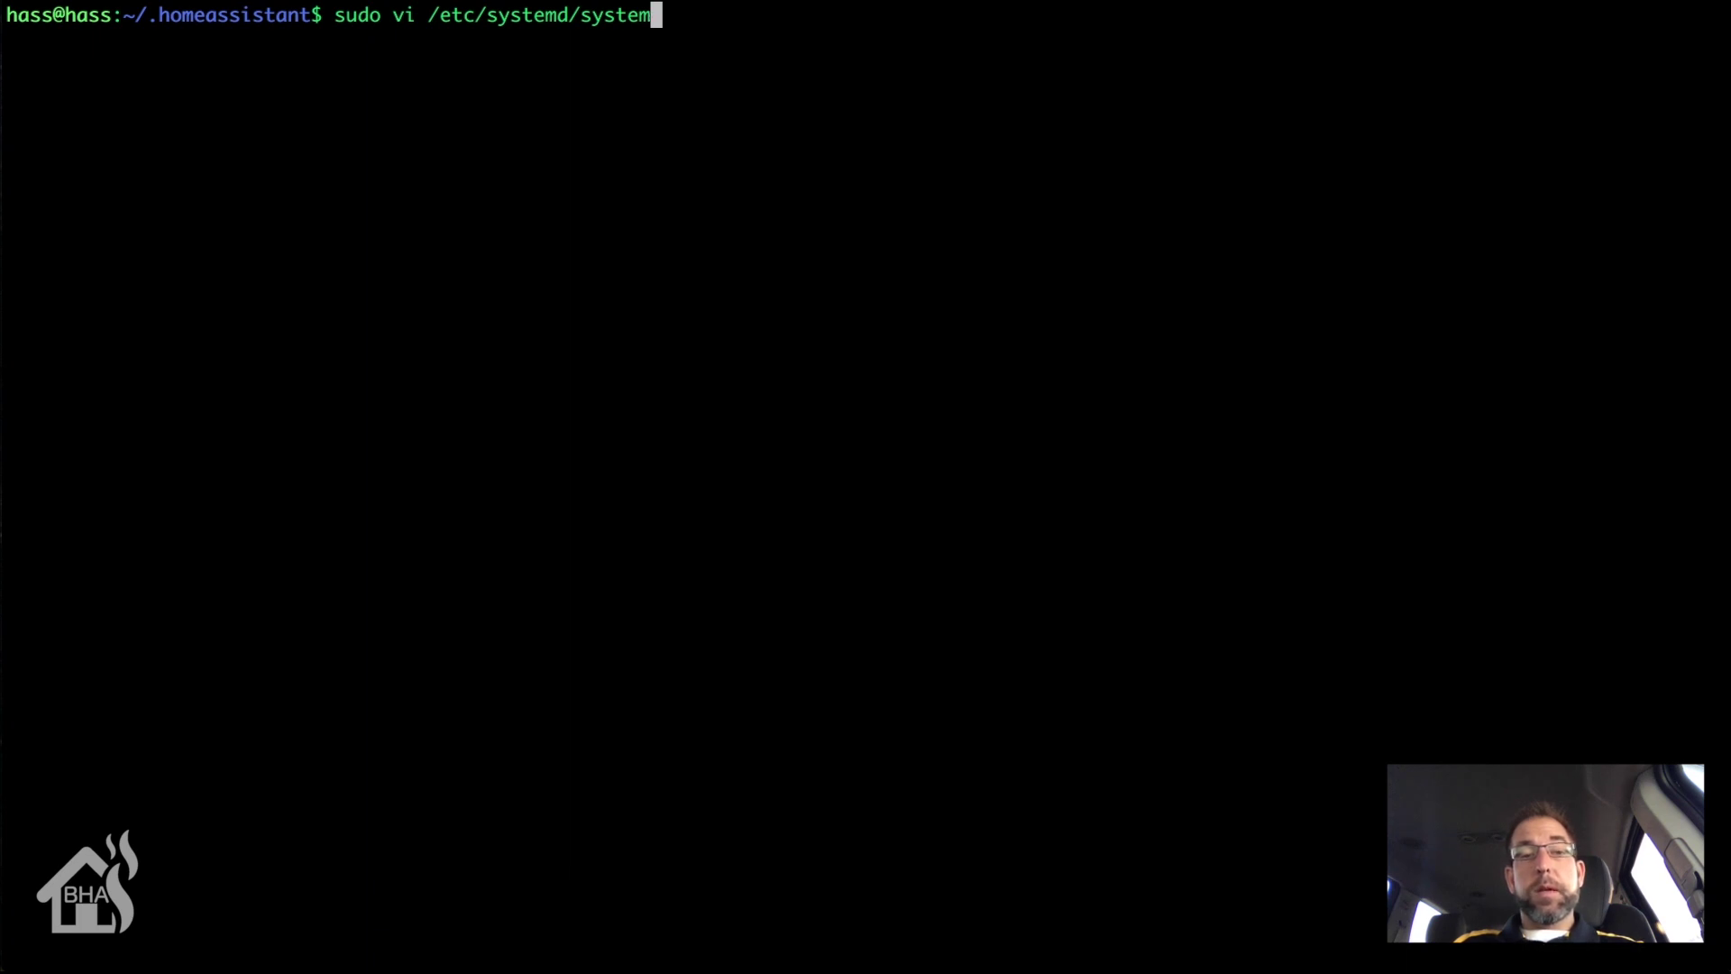
{"action": "type", "text": "/ap"}
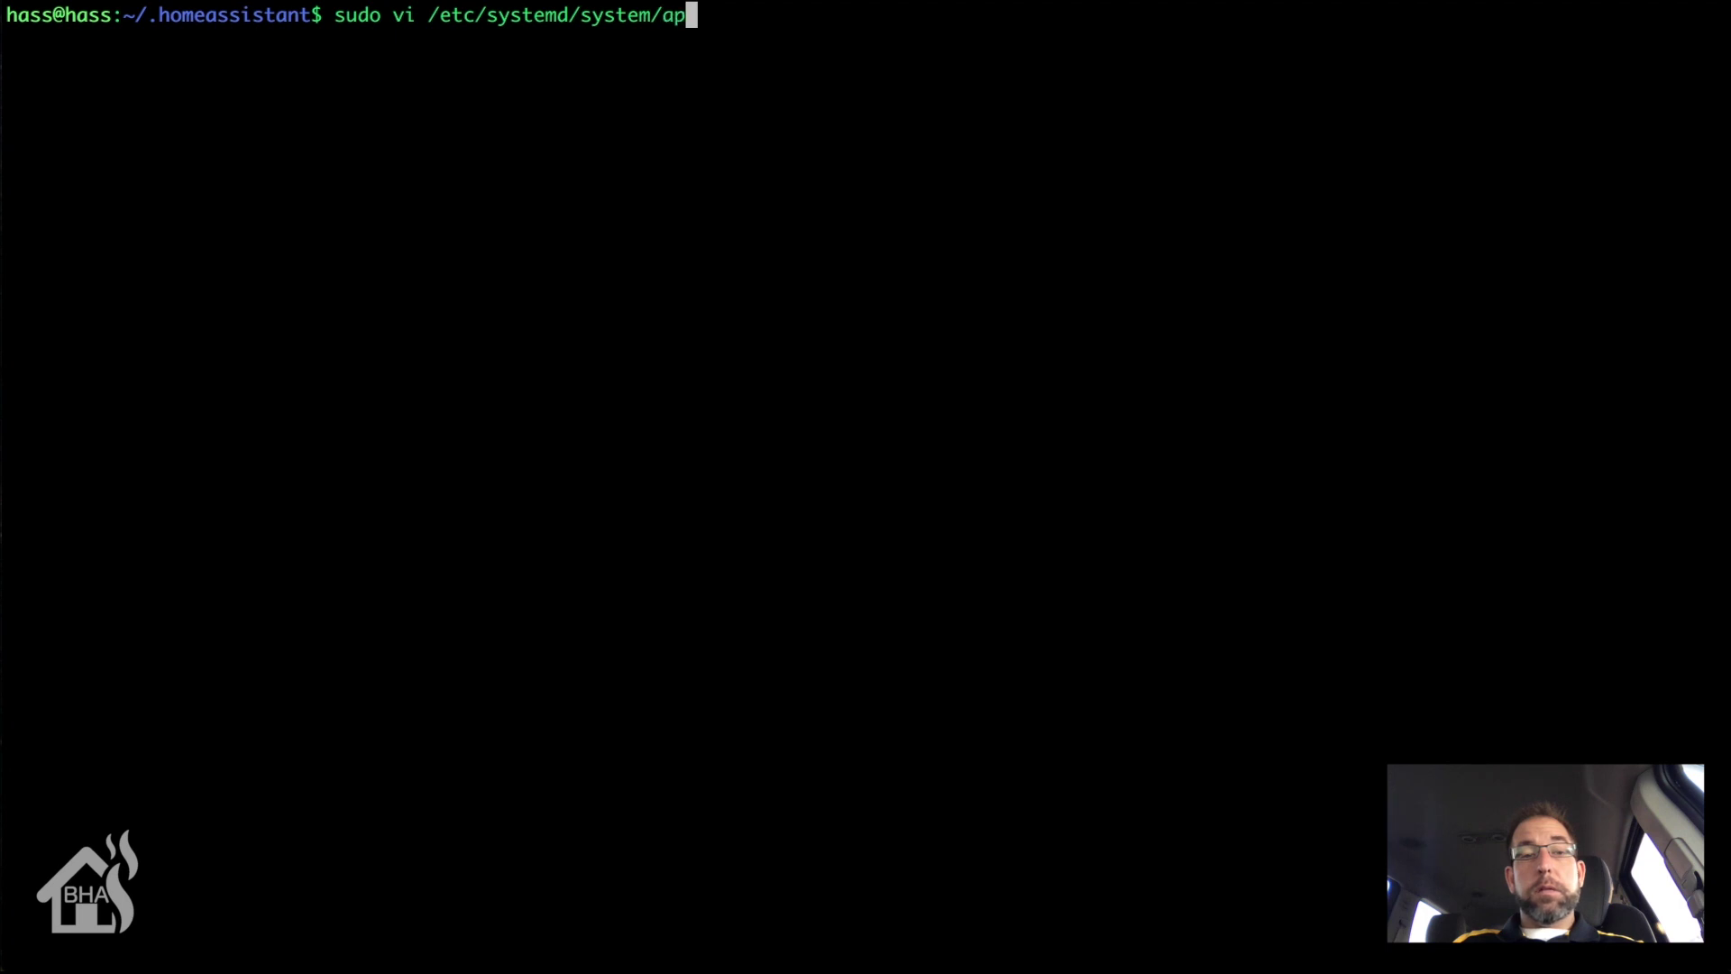
{"action": "type", "text": "pdaemon"}
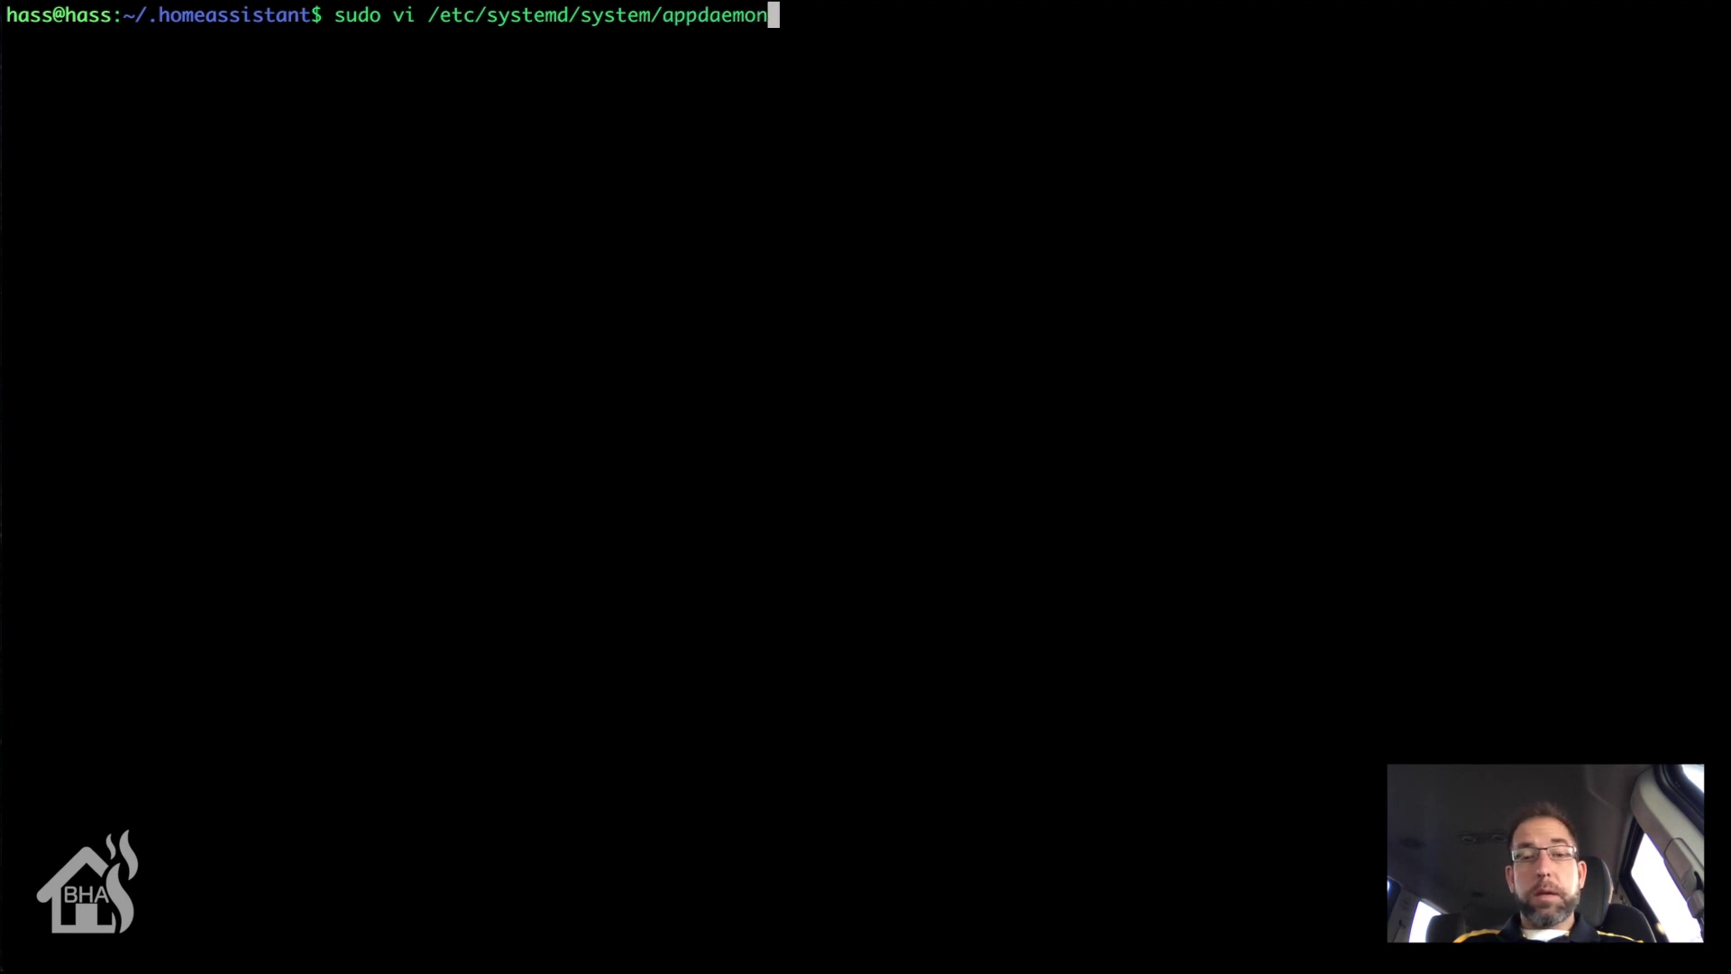
{"action": "type", "text": ".co"}
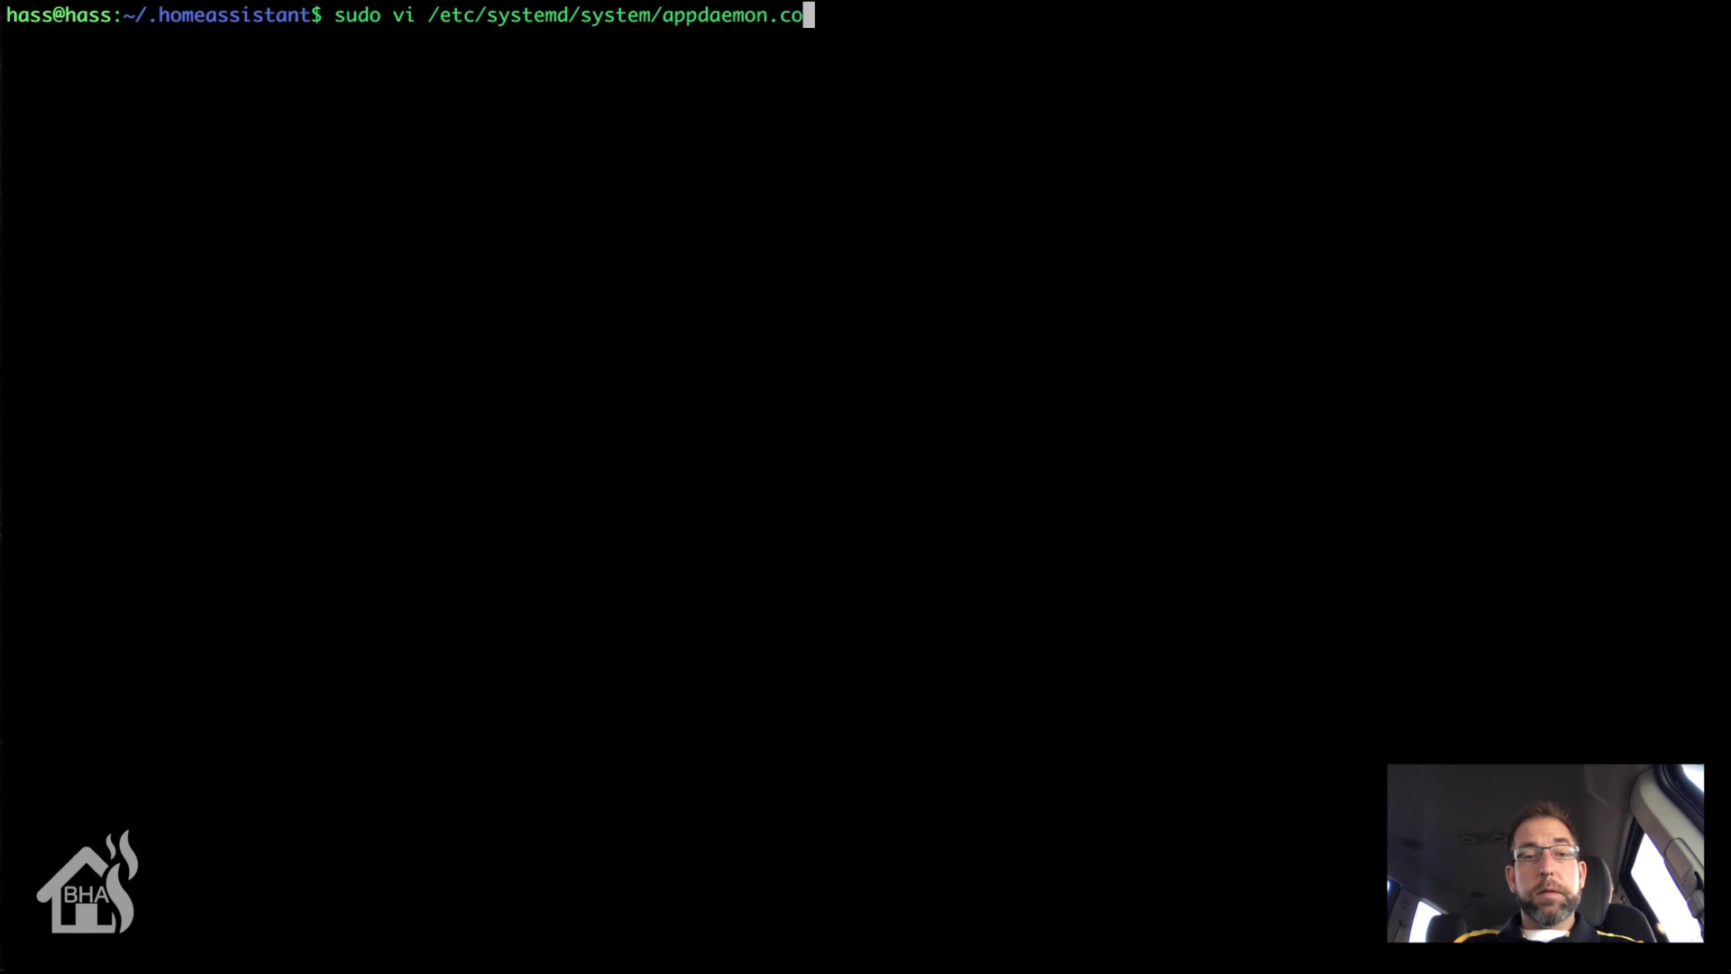
{"action": "key", "text": "BackSpace"}
{"action": "key", "text": "BackSpace"}
{"action": "type", "text": "service"}
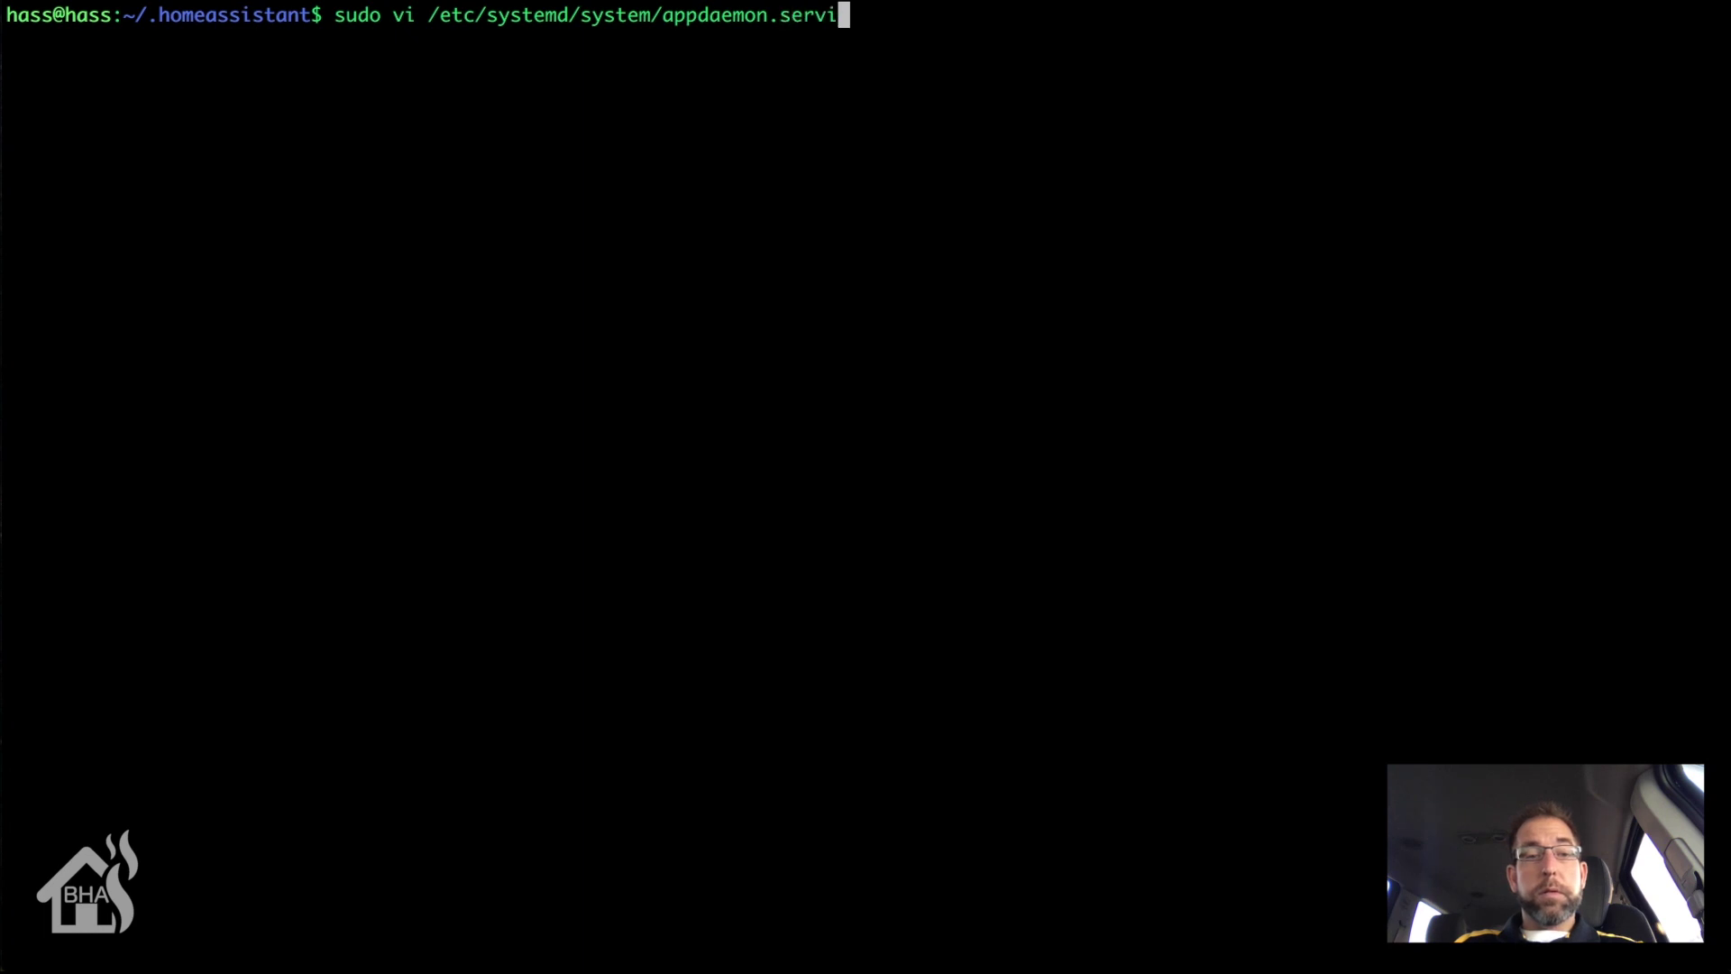
{"action": "key", "text": "Return"}
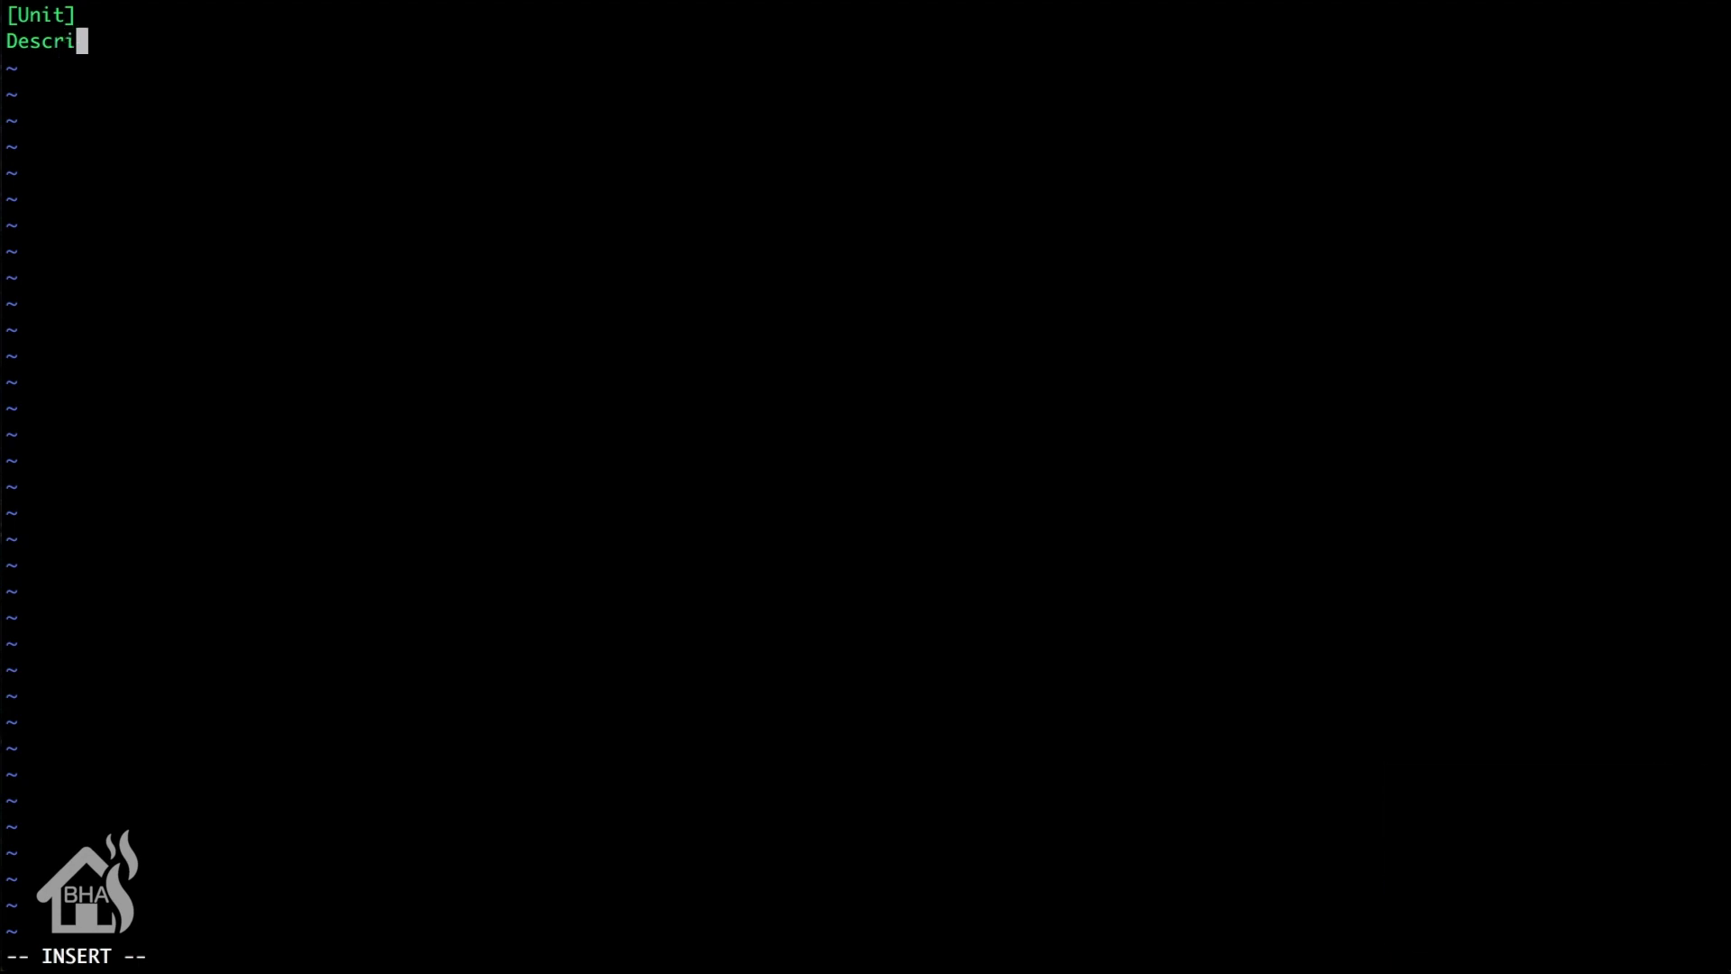
{"action": "key", "text": "BackSpace"}
Step: Finish 'Description=AppDaemon service for Home Assistant' under [Unit] and add a [Service] header
{"action": "type", "text": "io"}
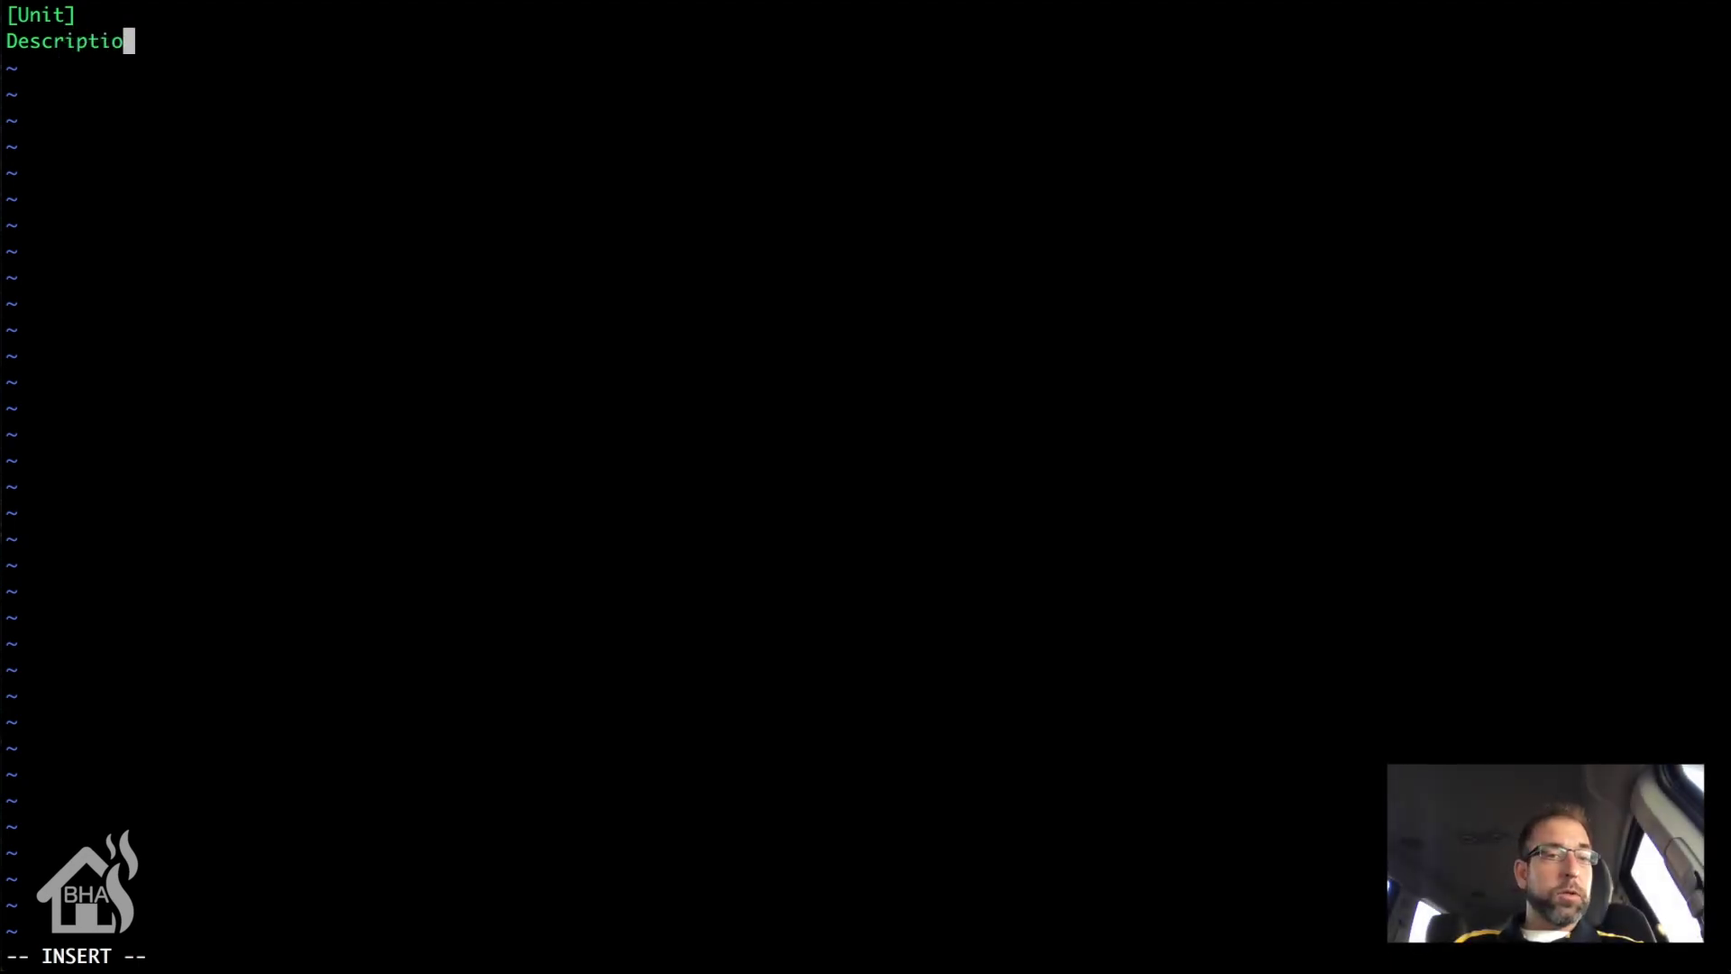
{"action": "type", "text": "n="}
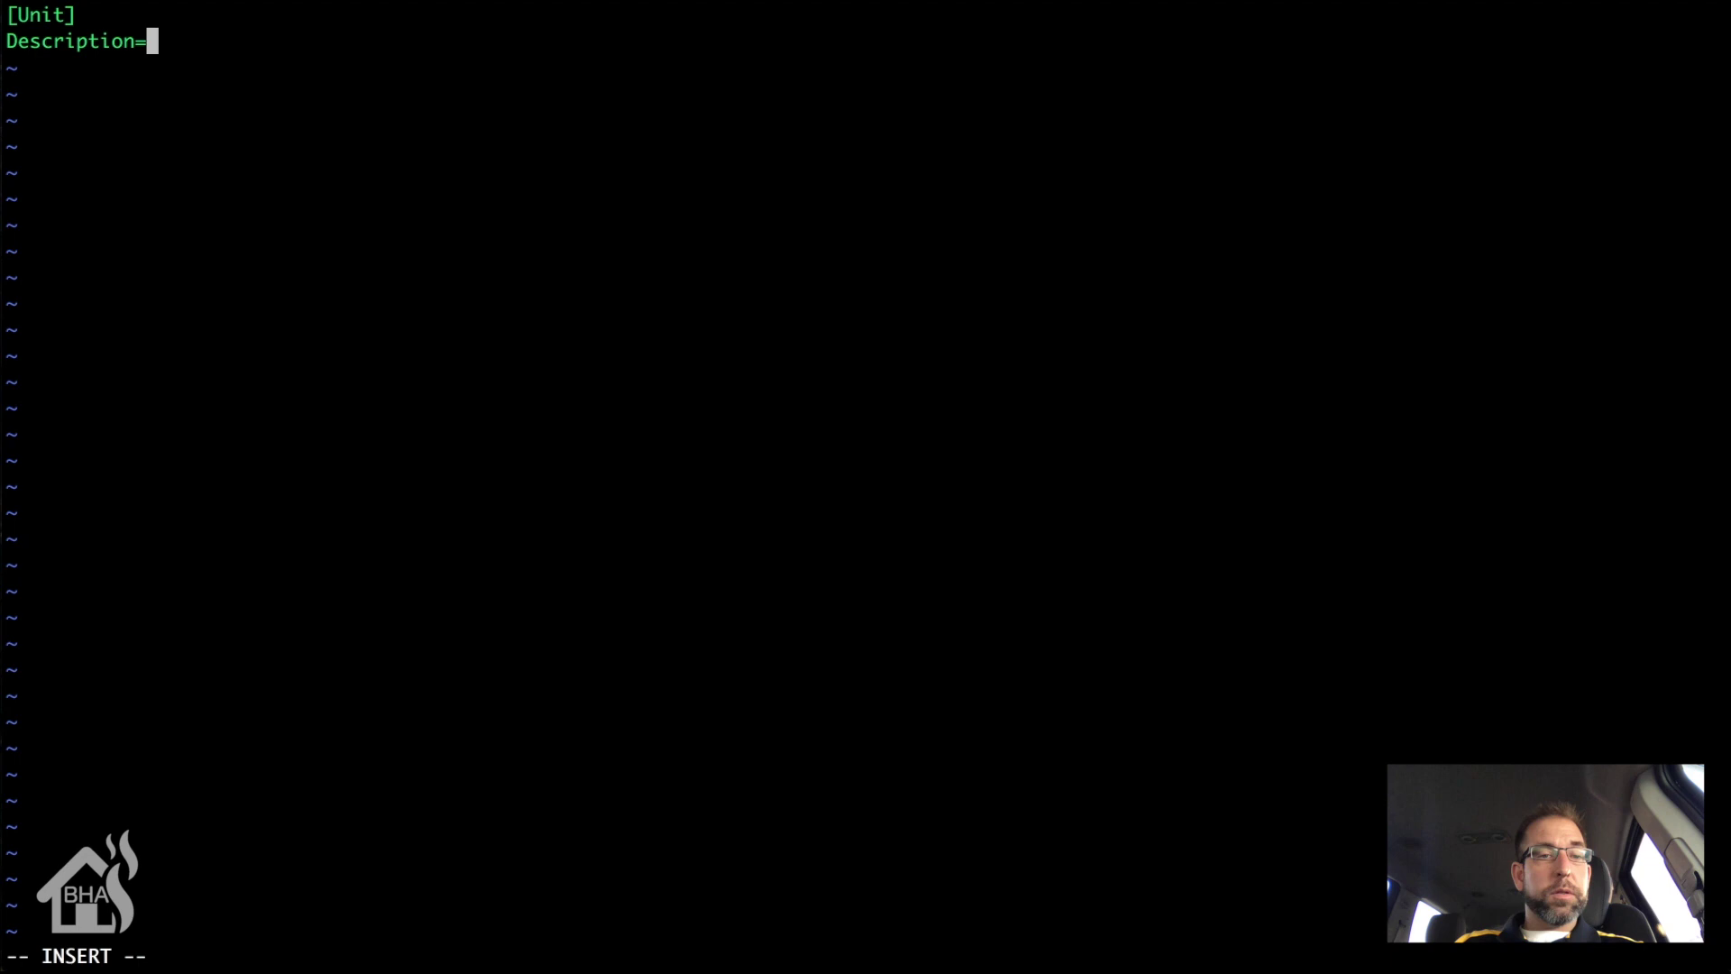
{"action": "type", "text": "AppDaemon"}
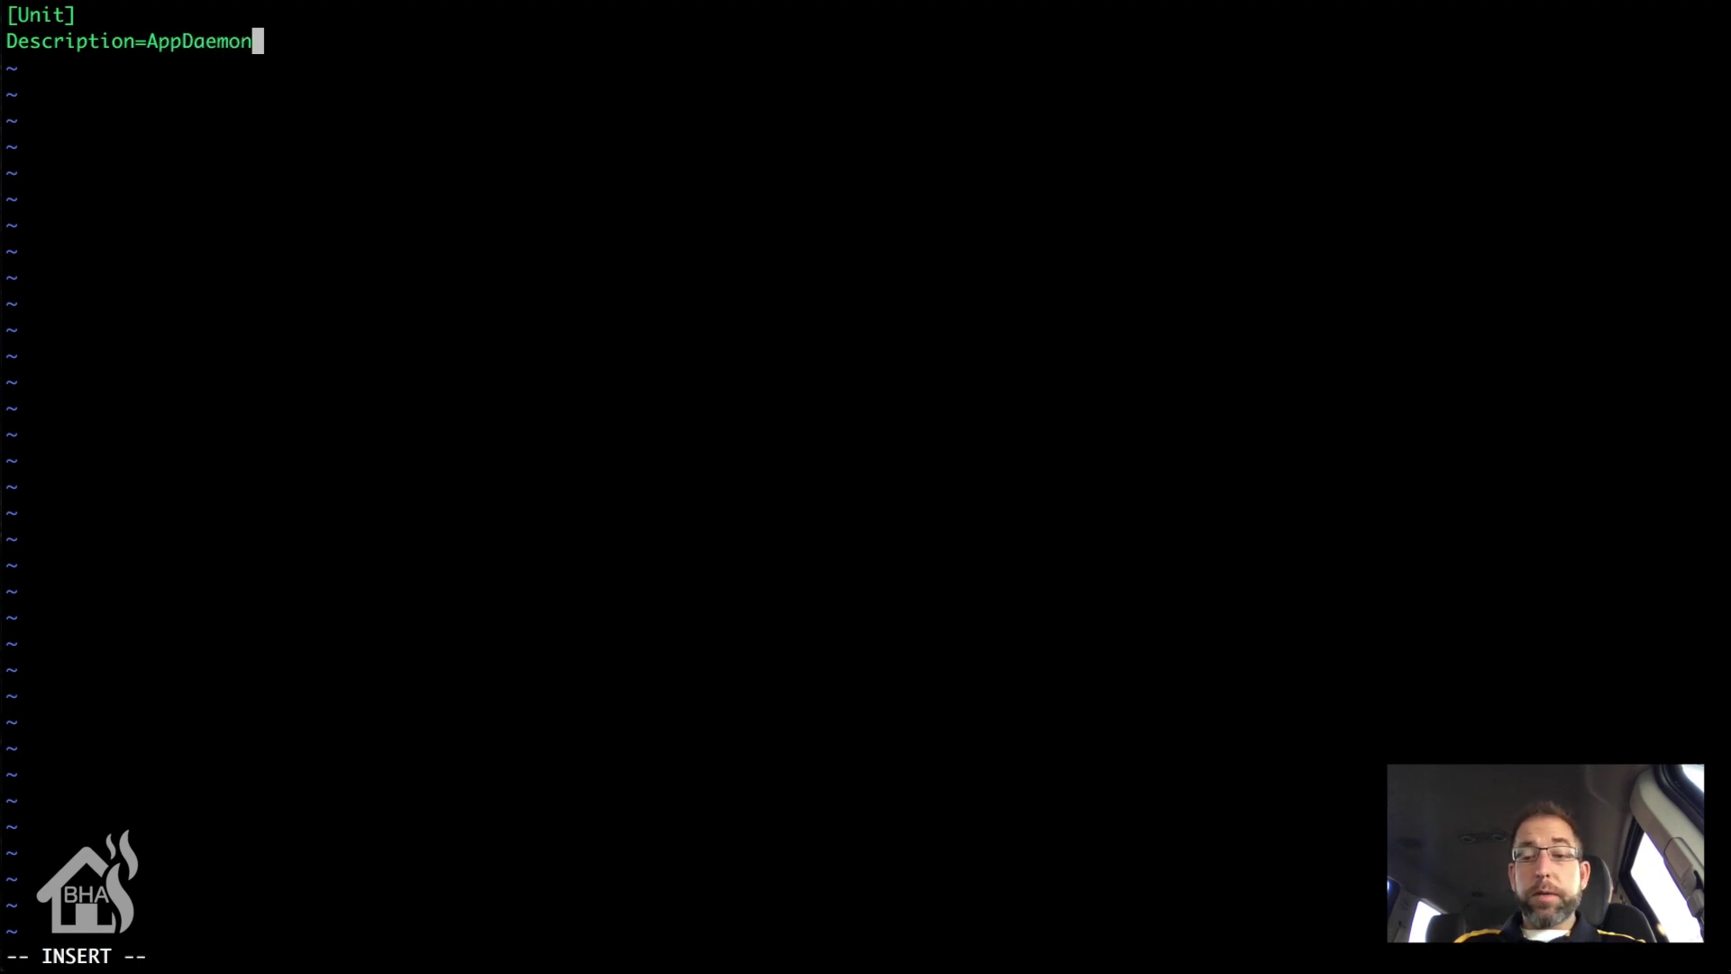
{"action": "type", "text": " servie"}
{"action": "key", "text": "BackSpace"}
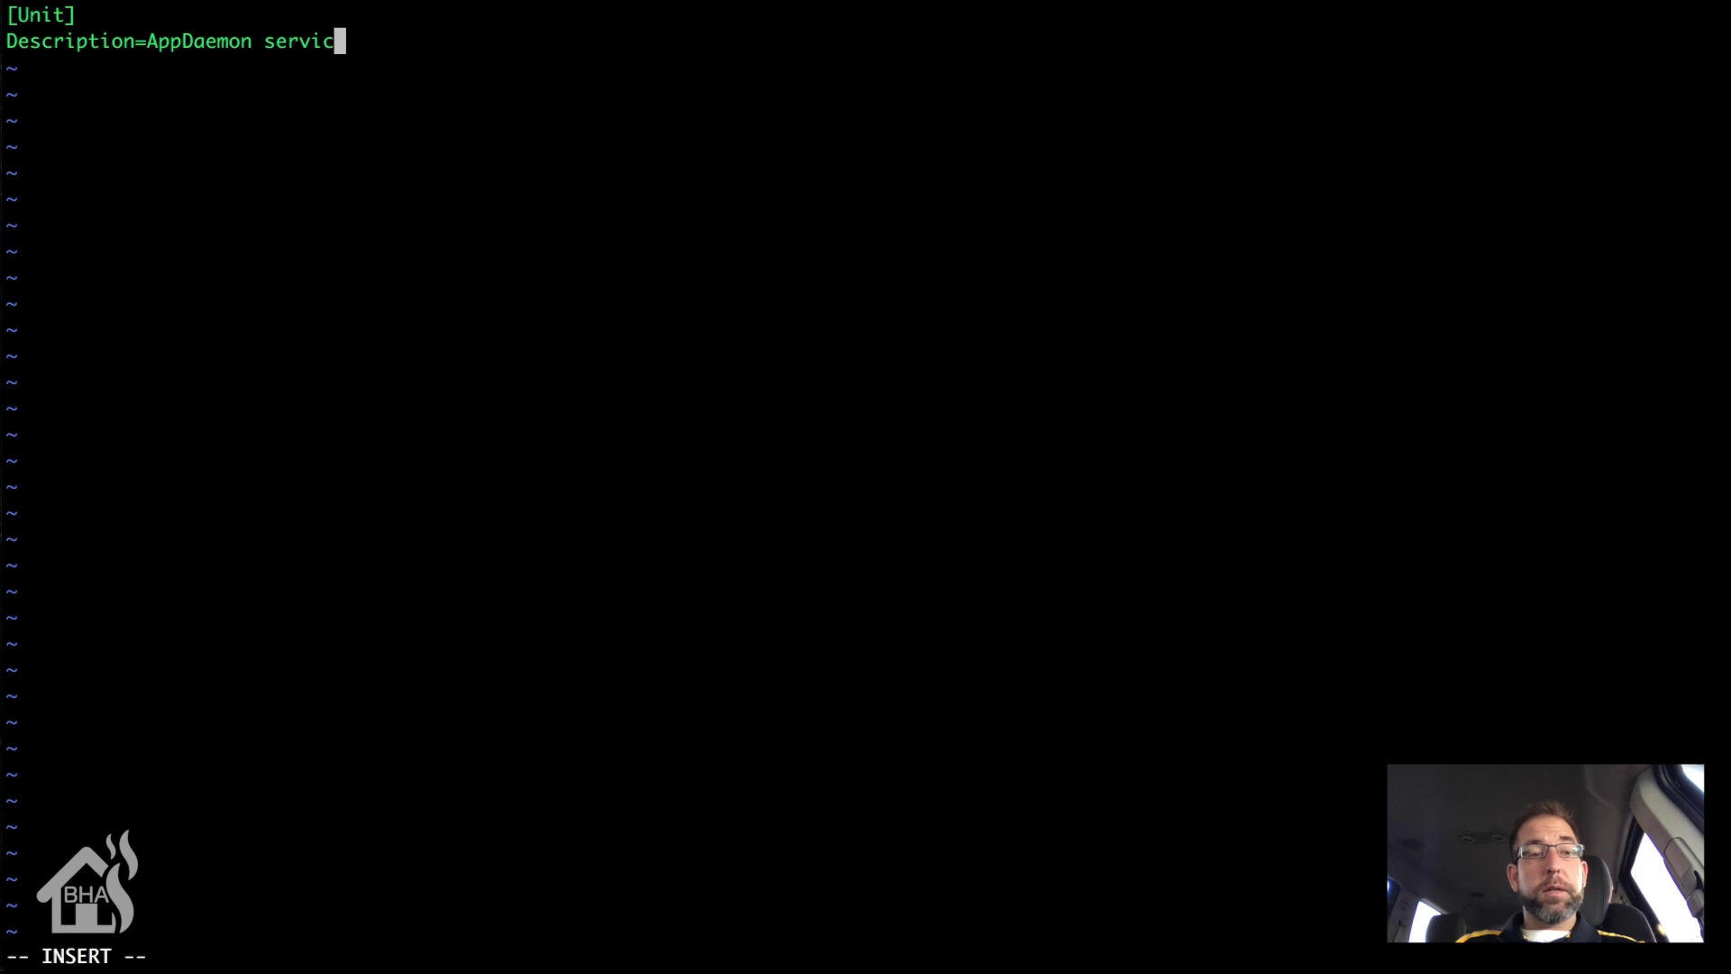
{"action": "type", "text": "ce for Home Assistant"}
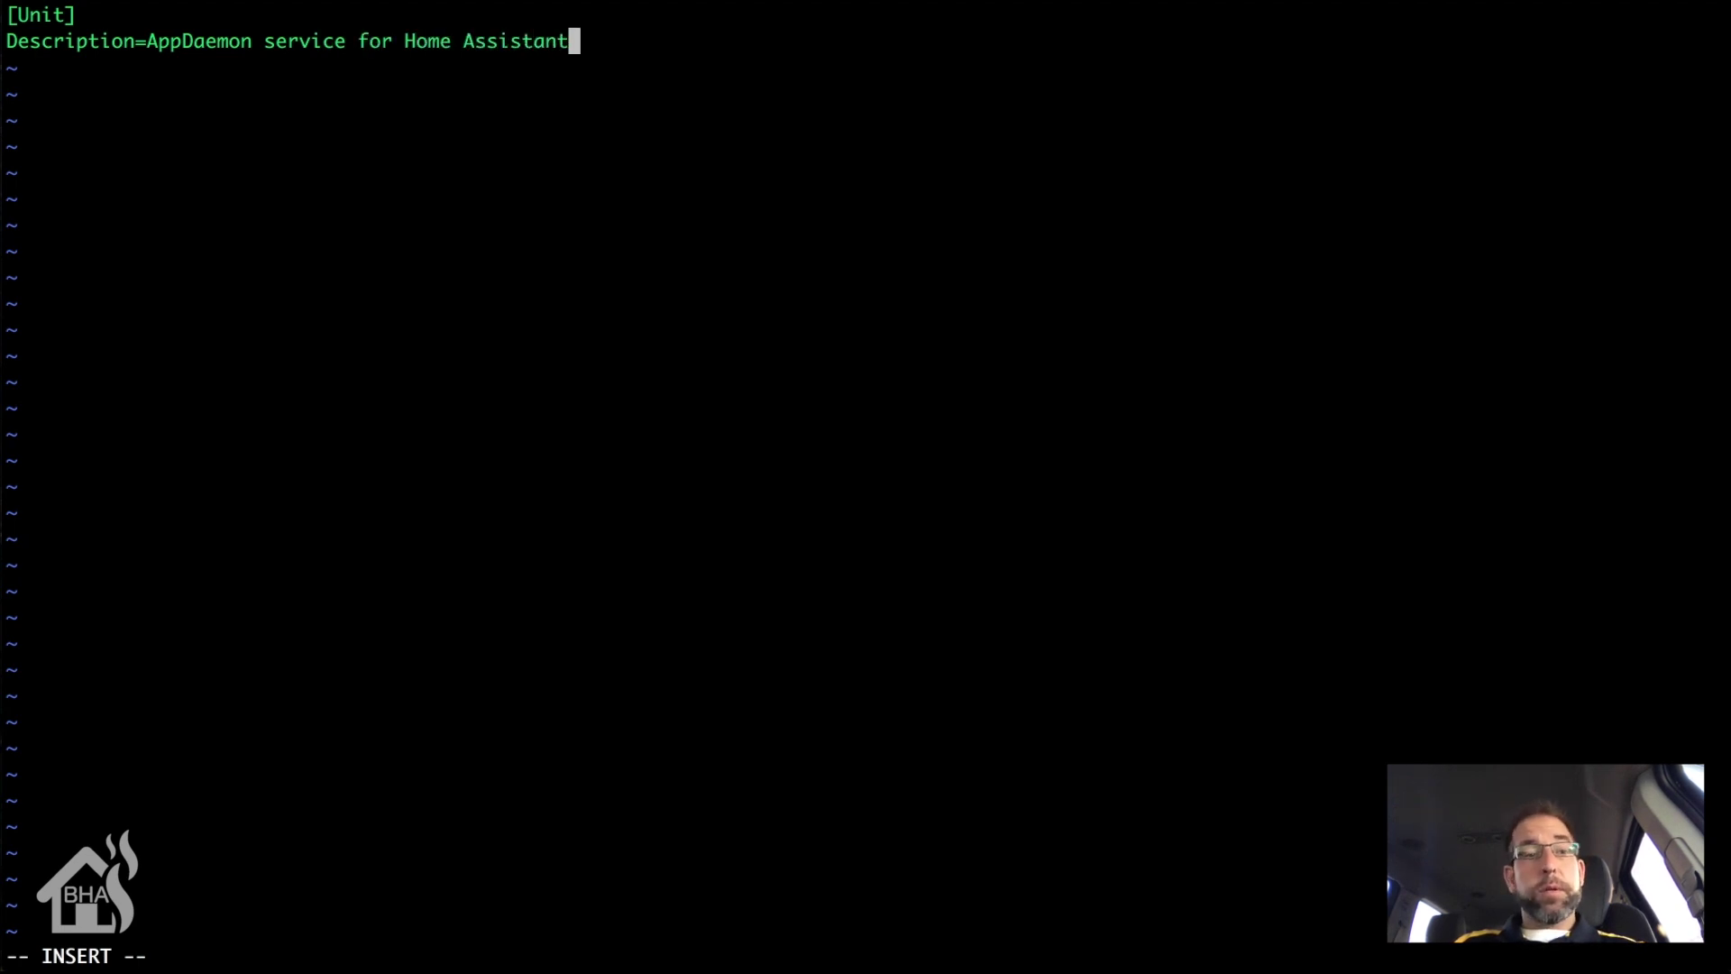
{"action": "key", "text": "Return"}
{"action": "key", "text": "Return"}
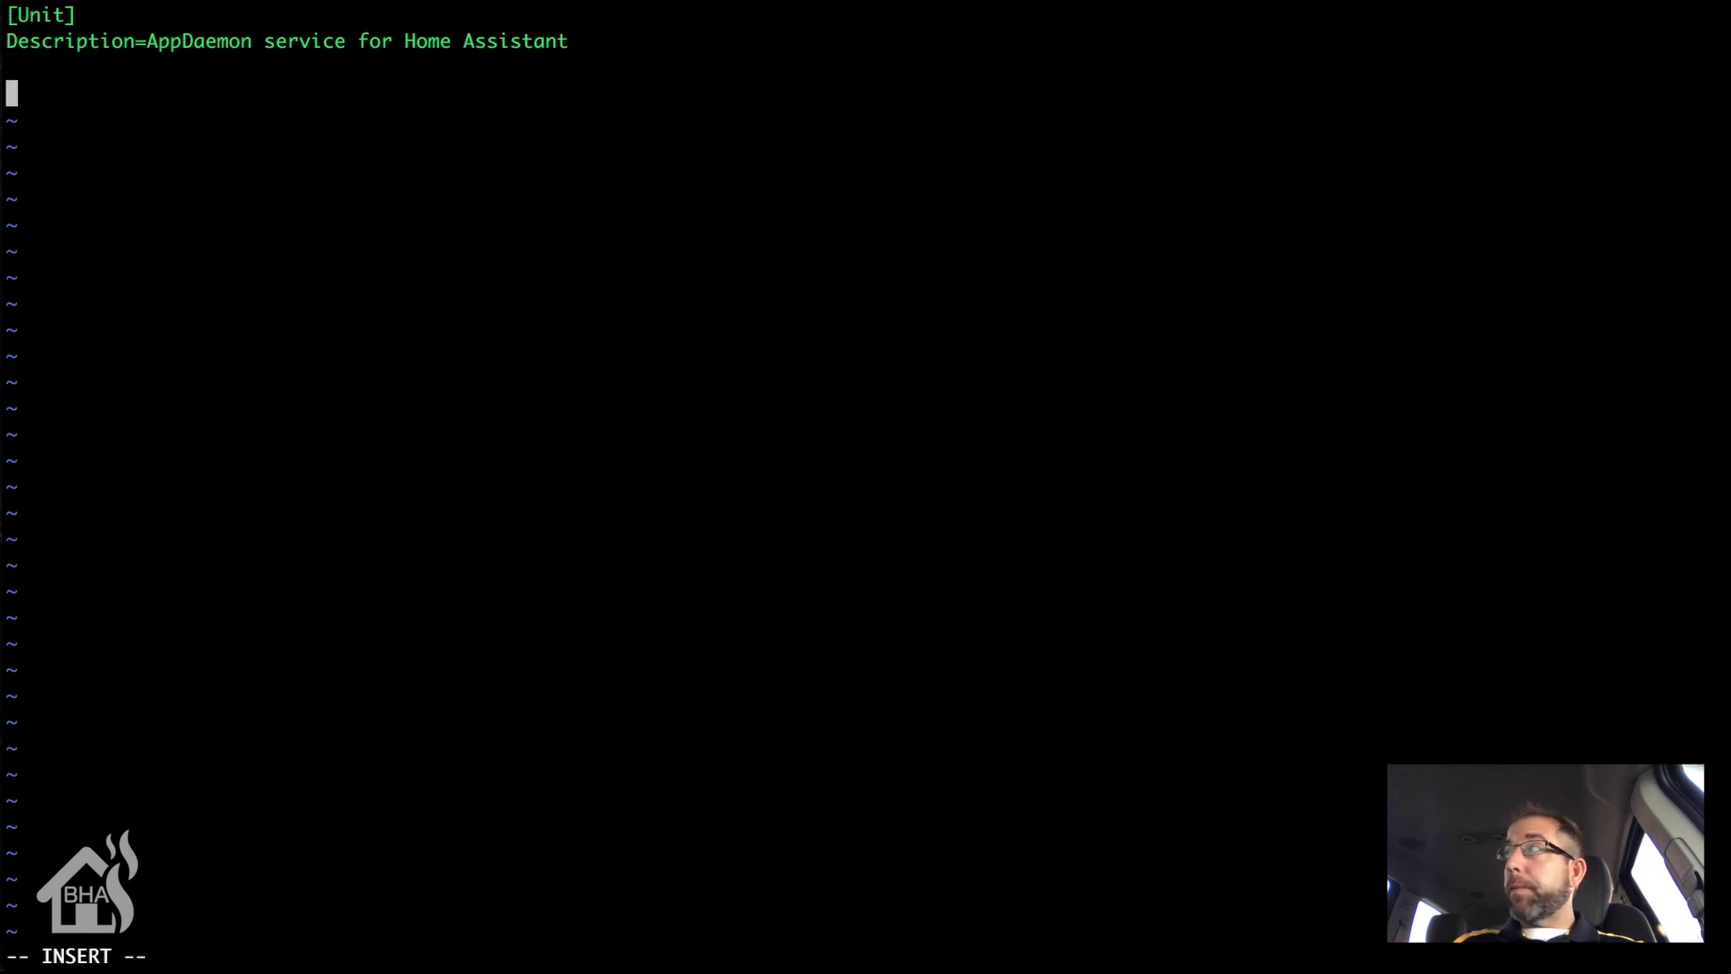
{"action": "type", "text": "[Service"}
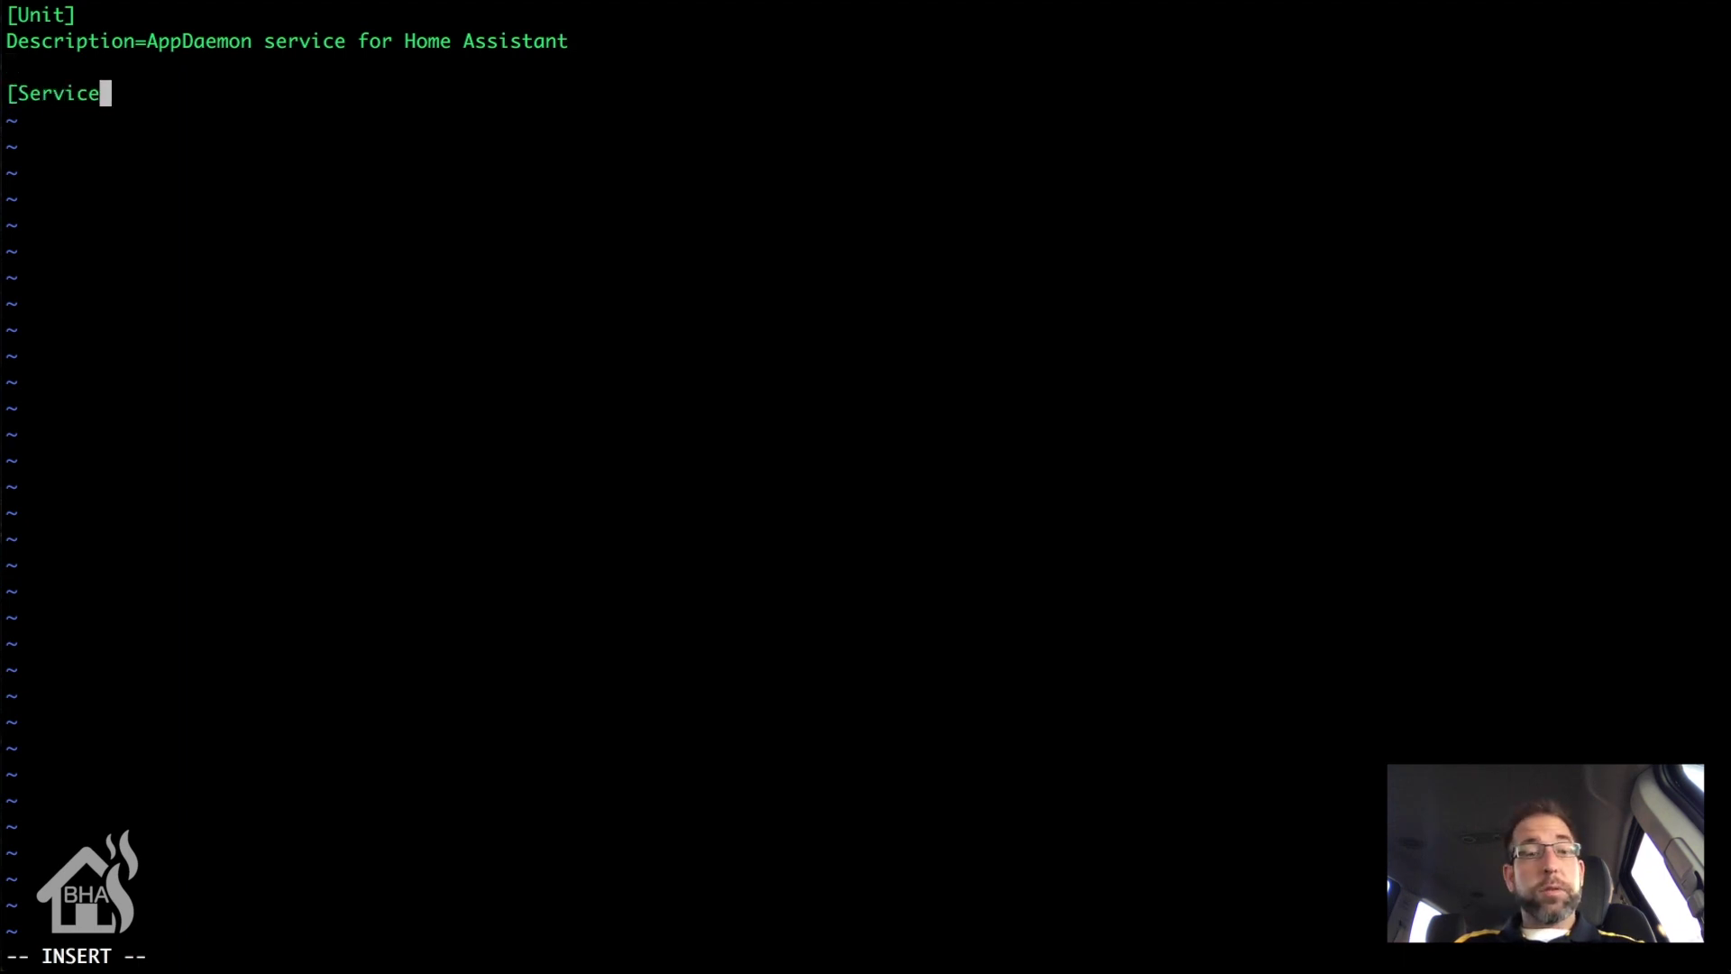
{"action": "type", "text": "]"}
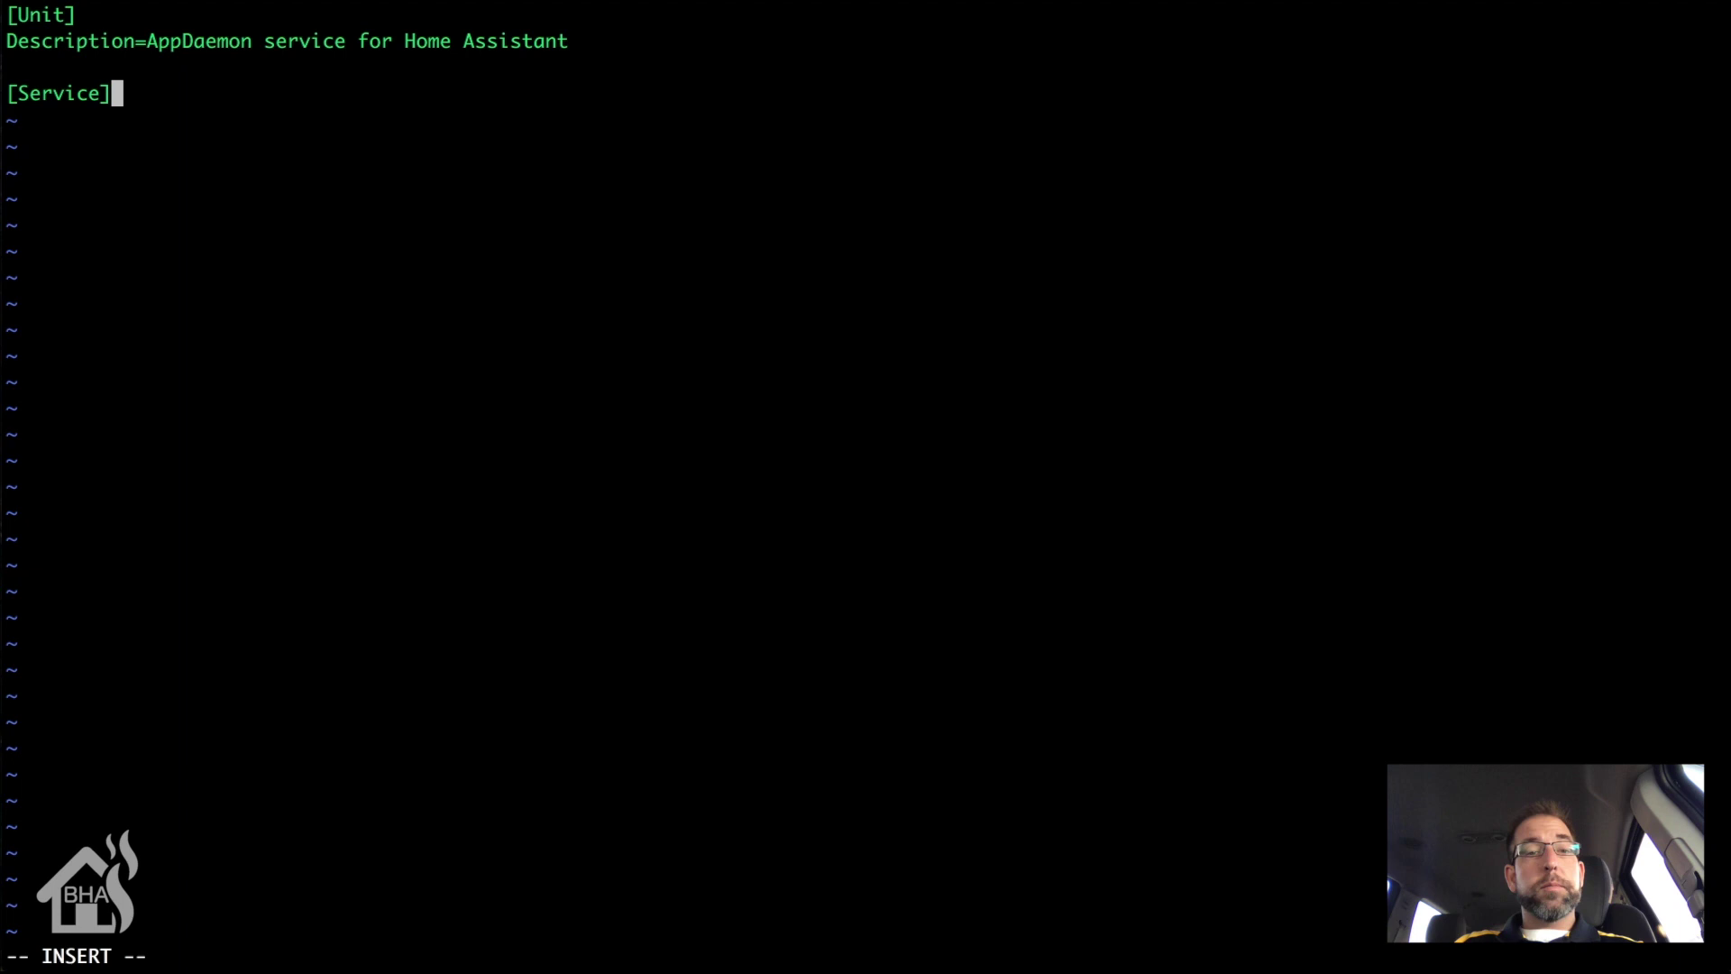
Step: Add ExecStart=/usr/local/bin/appdaemon -c /home/hass/.homeassistant/conf under [Service]
{"action": "key", "text": "Return"}
{"action": "type", "text": "E"}
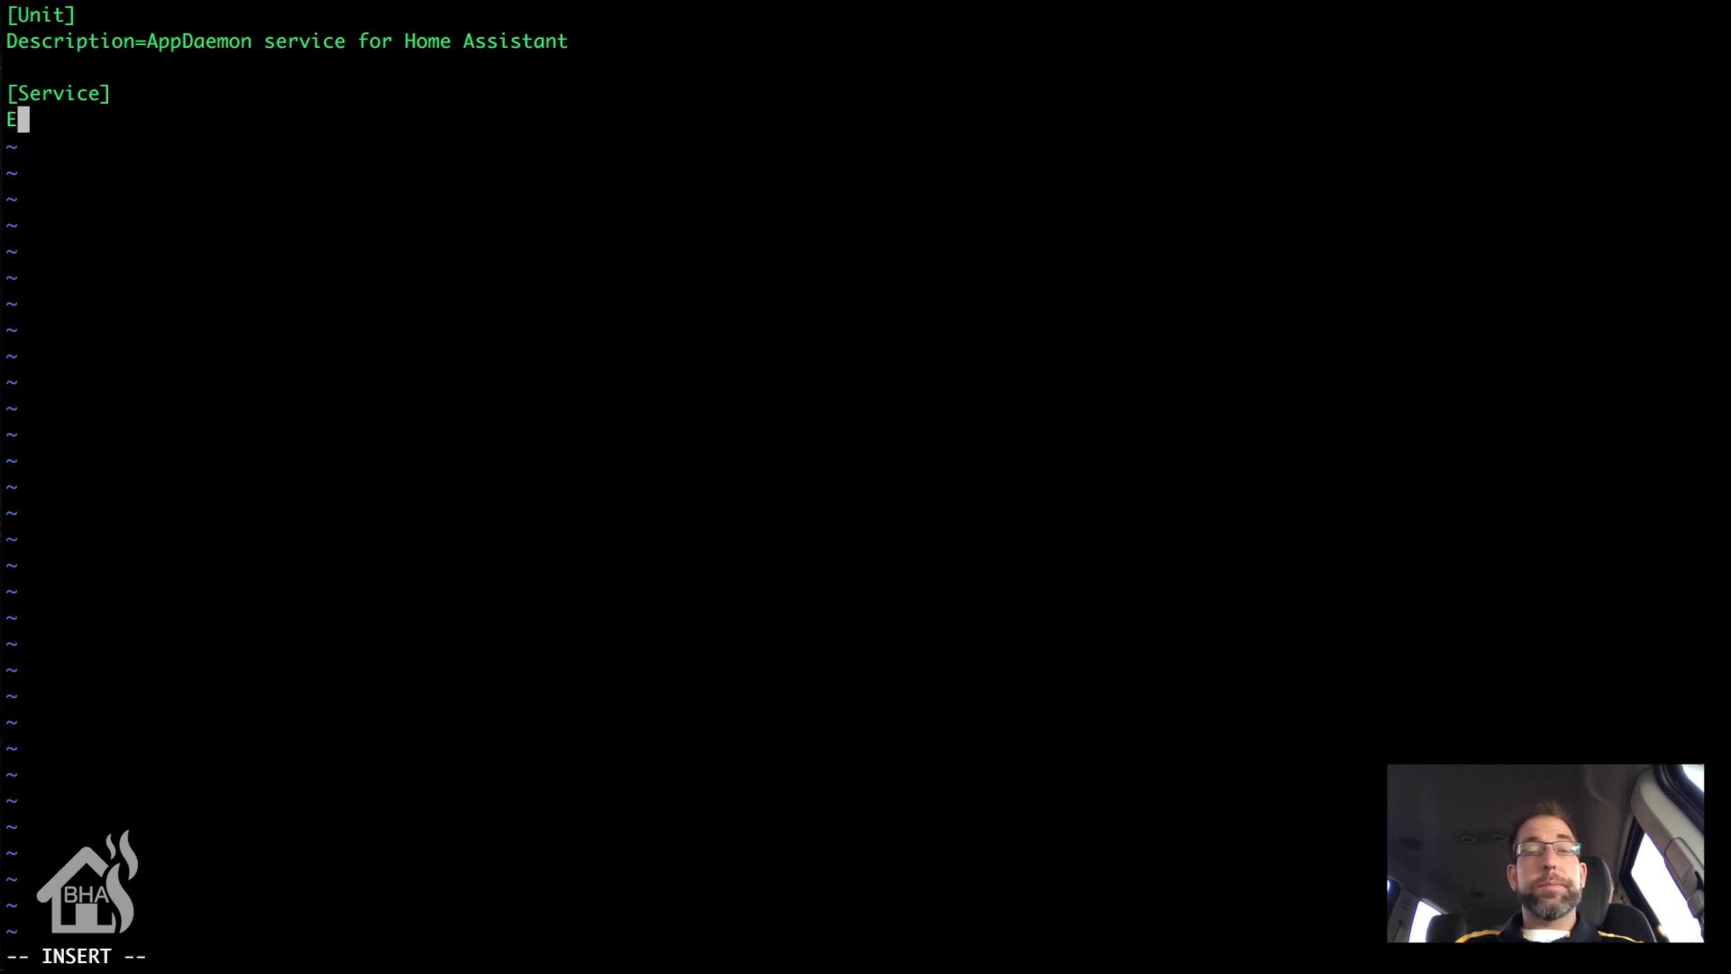
{"action": "type", "text": "xec"}
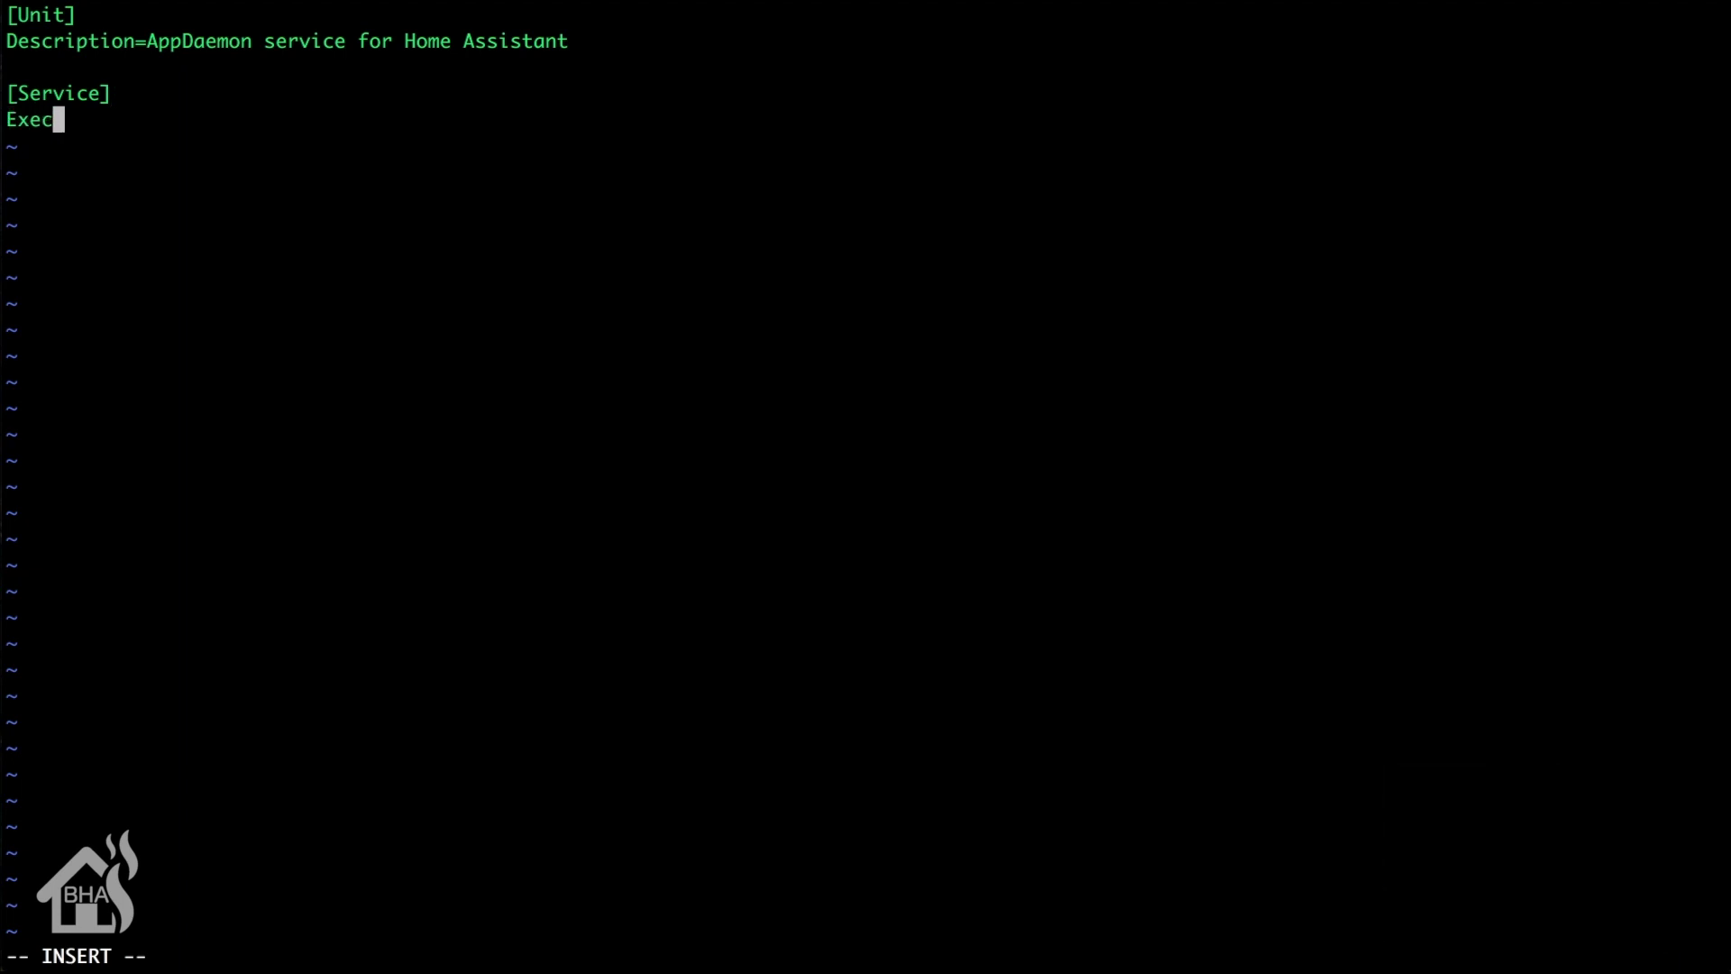
{"action": "type", "text": "Start="}
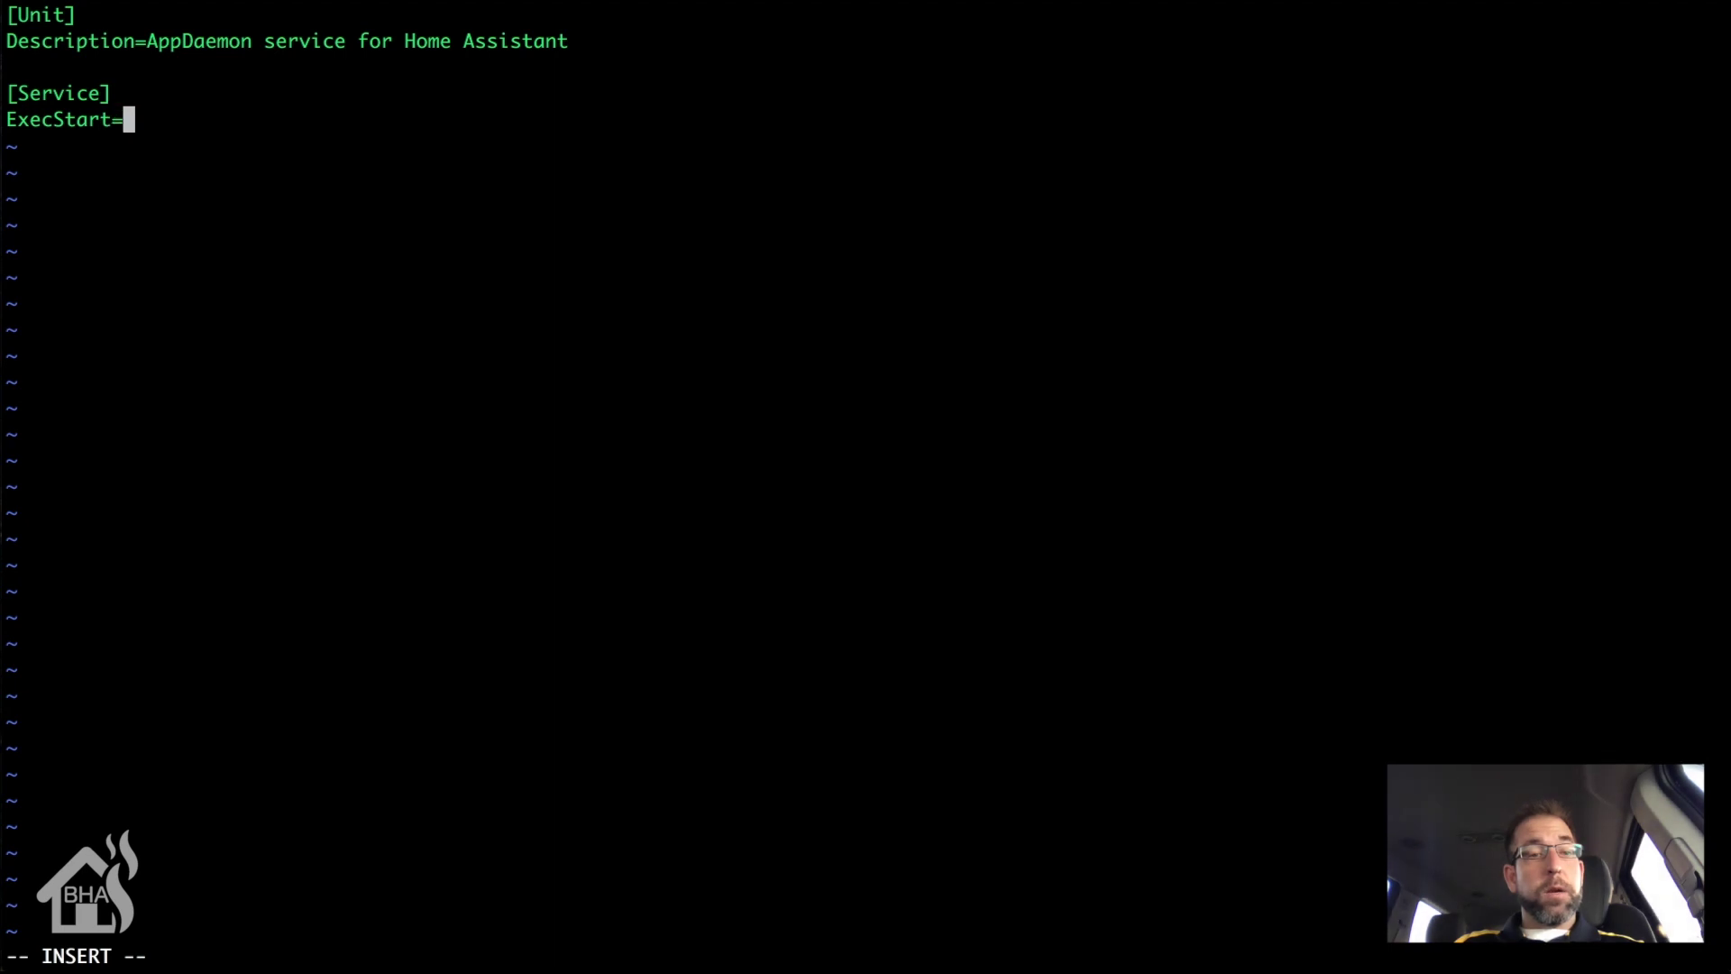
{"action": "type", "text": "/"}
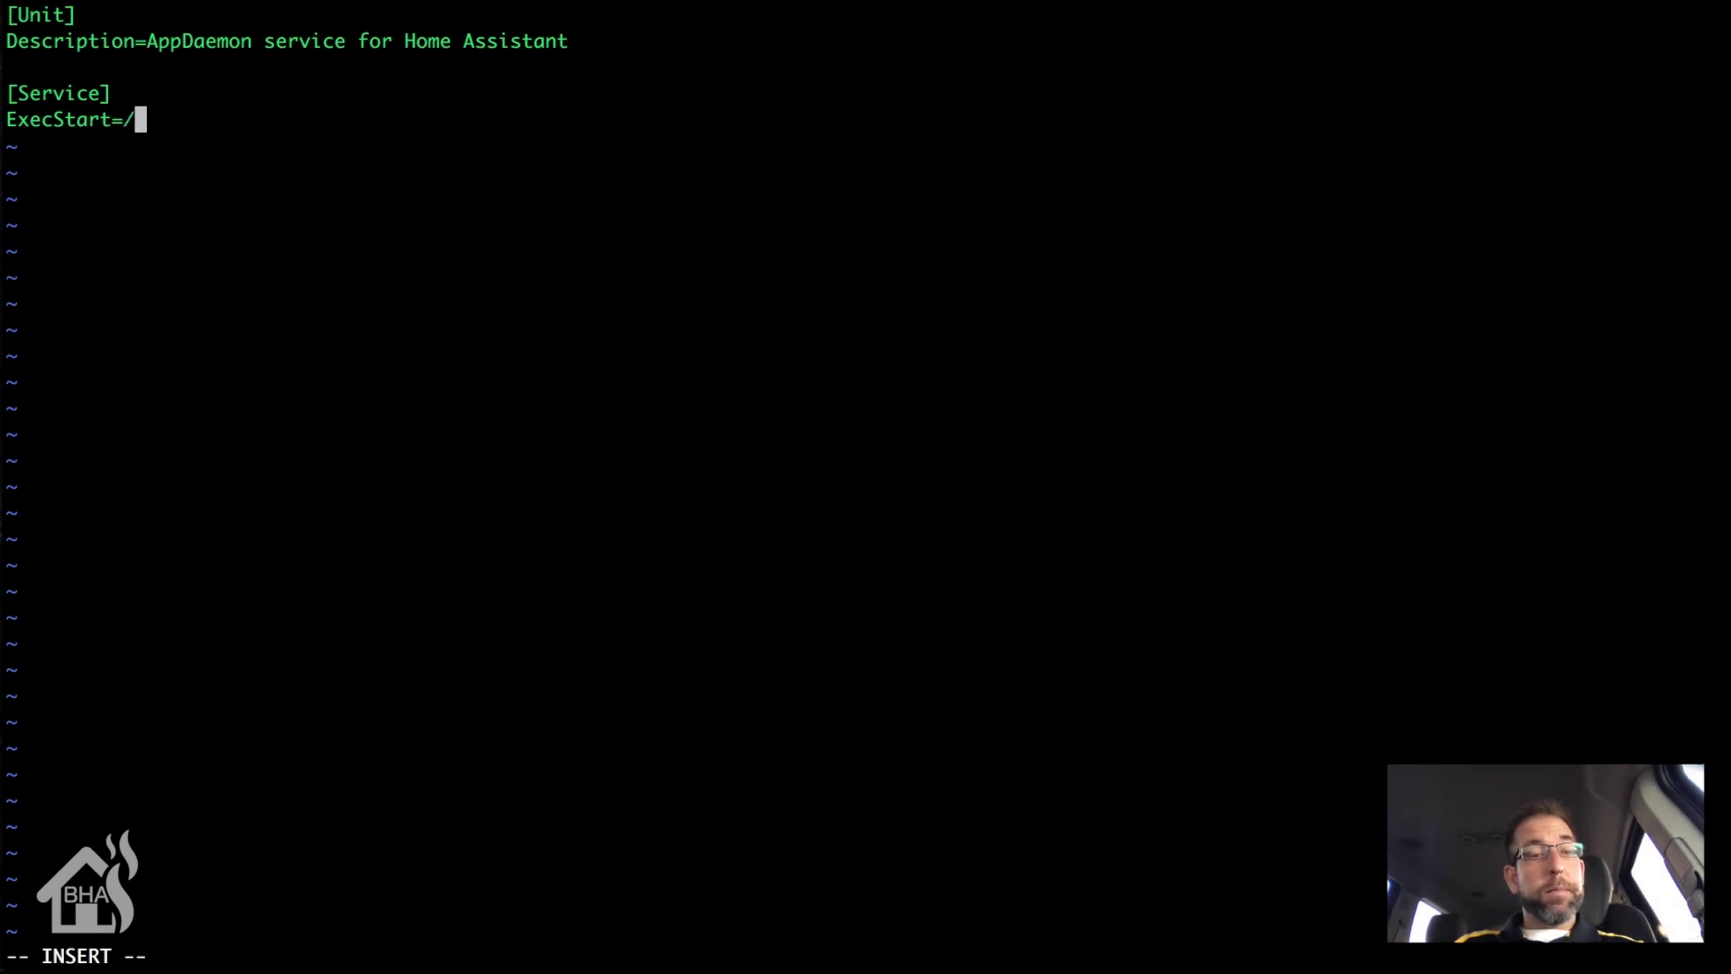
{"action": "type", "text": "usr/loc"}
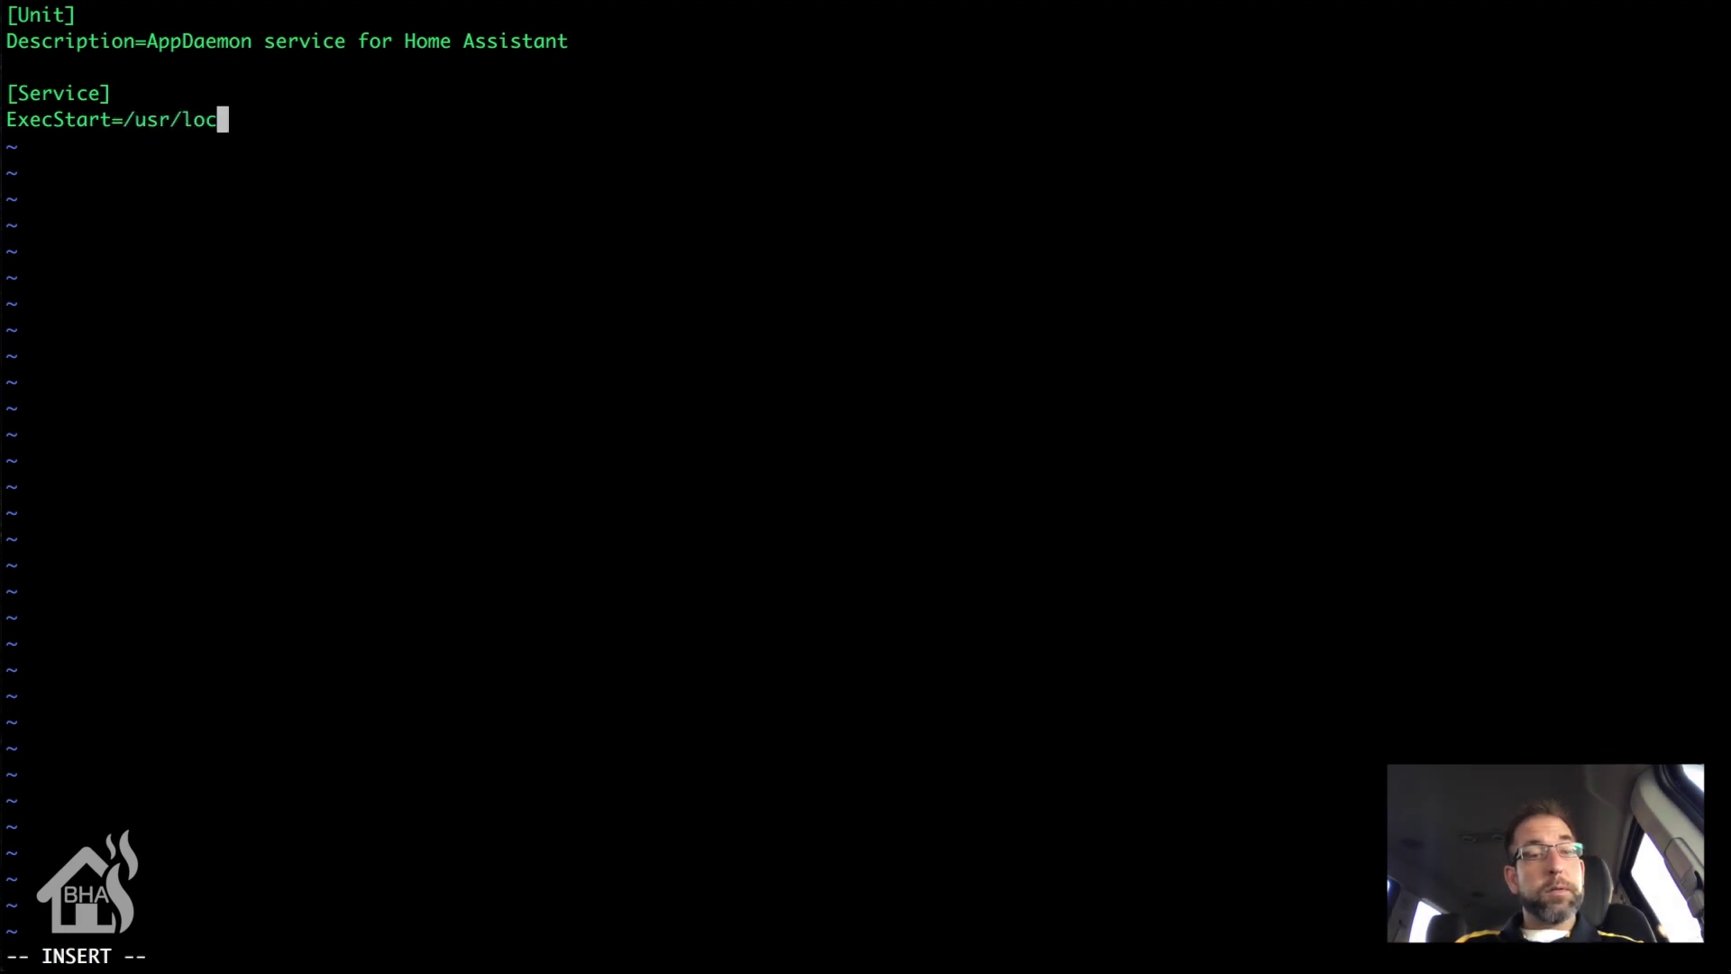
{"action": "type", "text": "al/bin/appdaemon"}
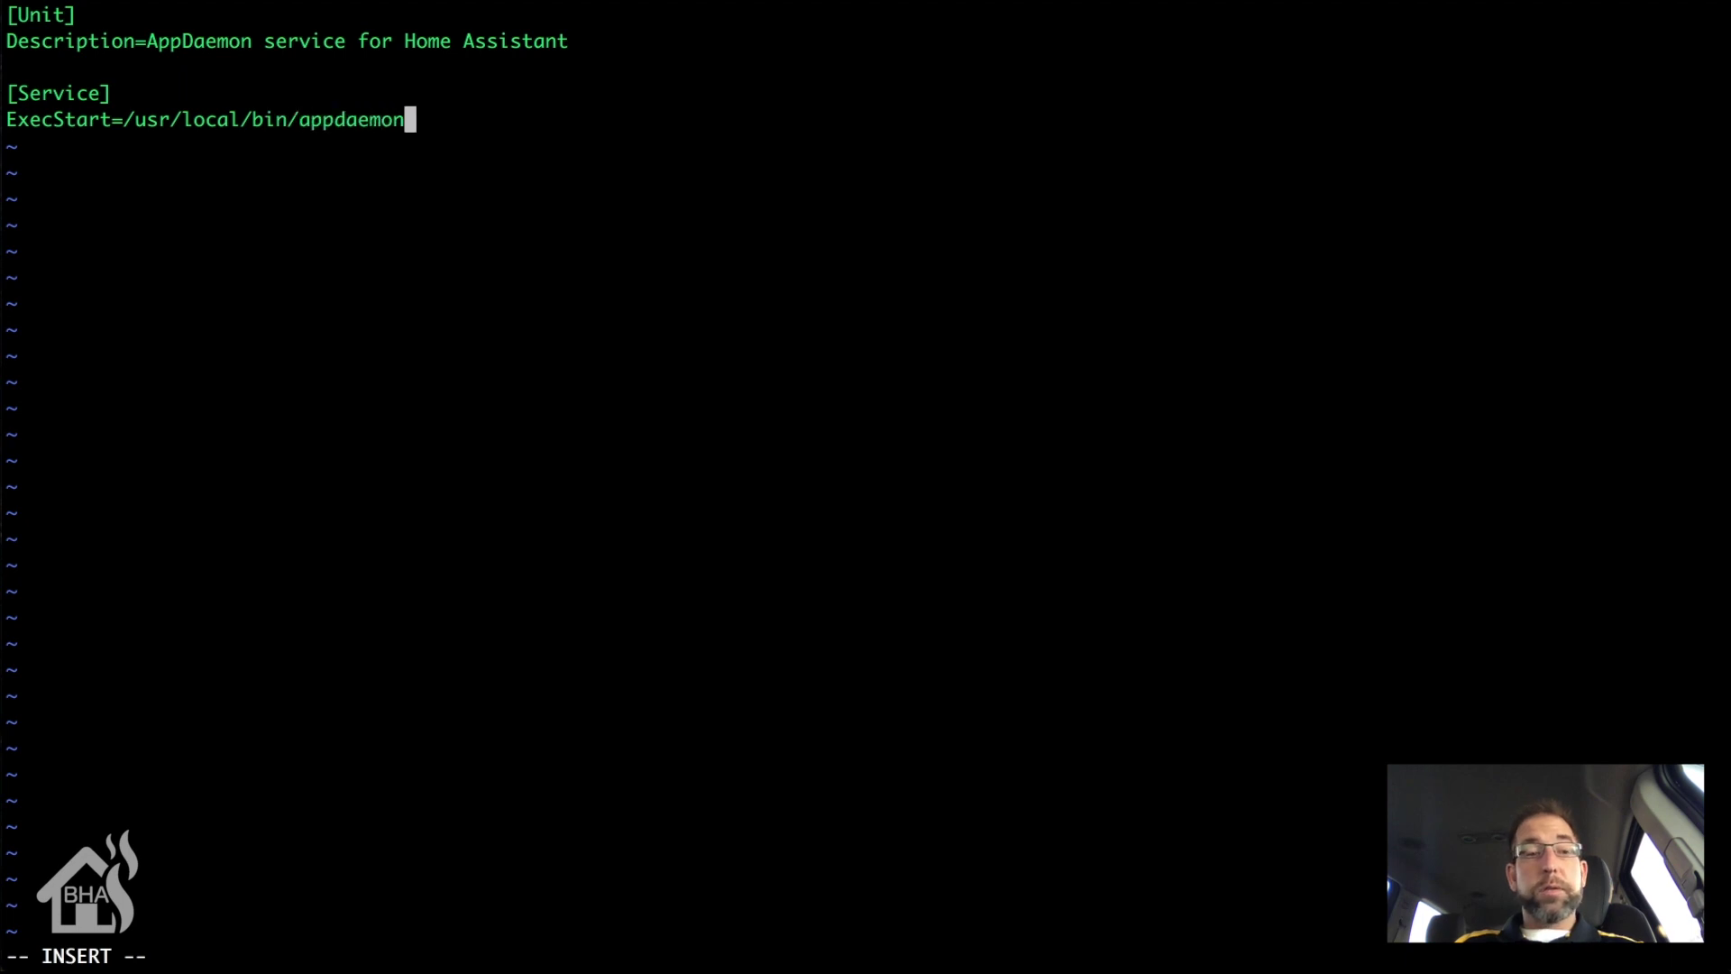
{"action": "type", "text": " -c /h"}
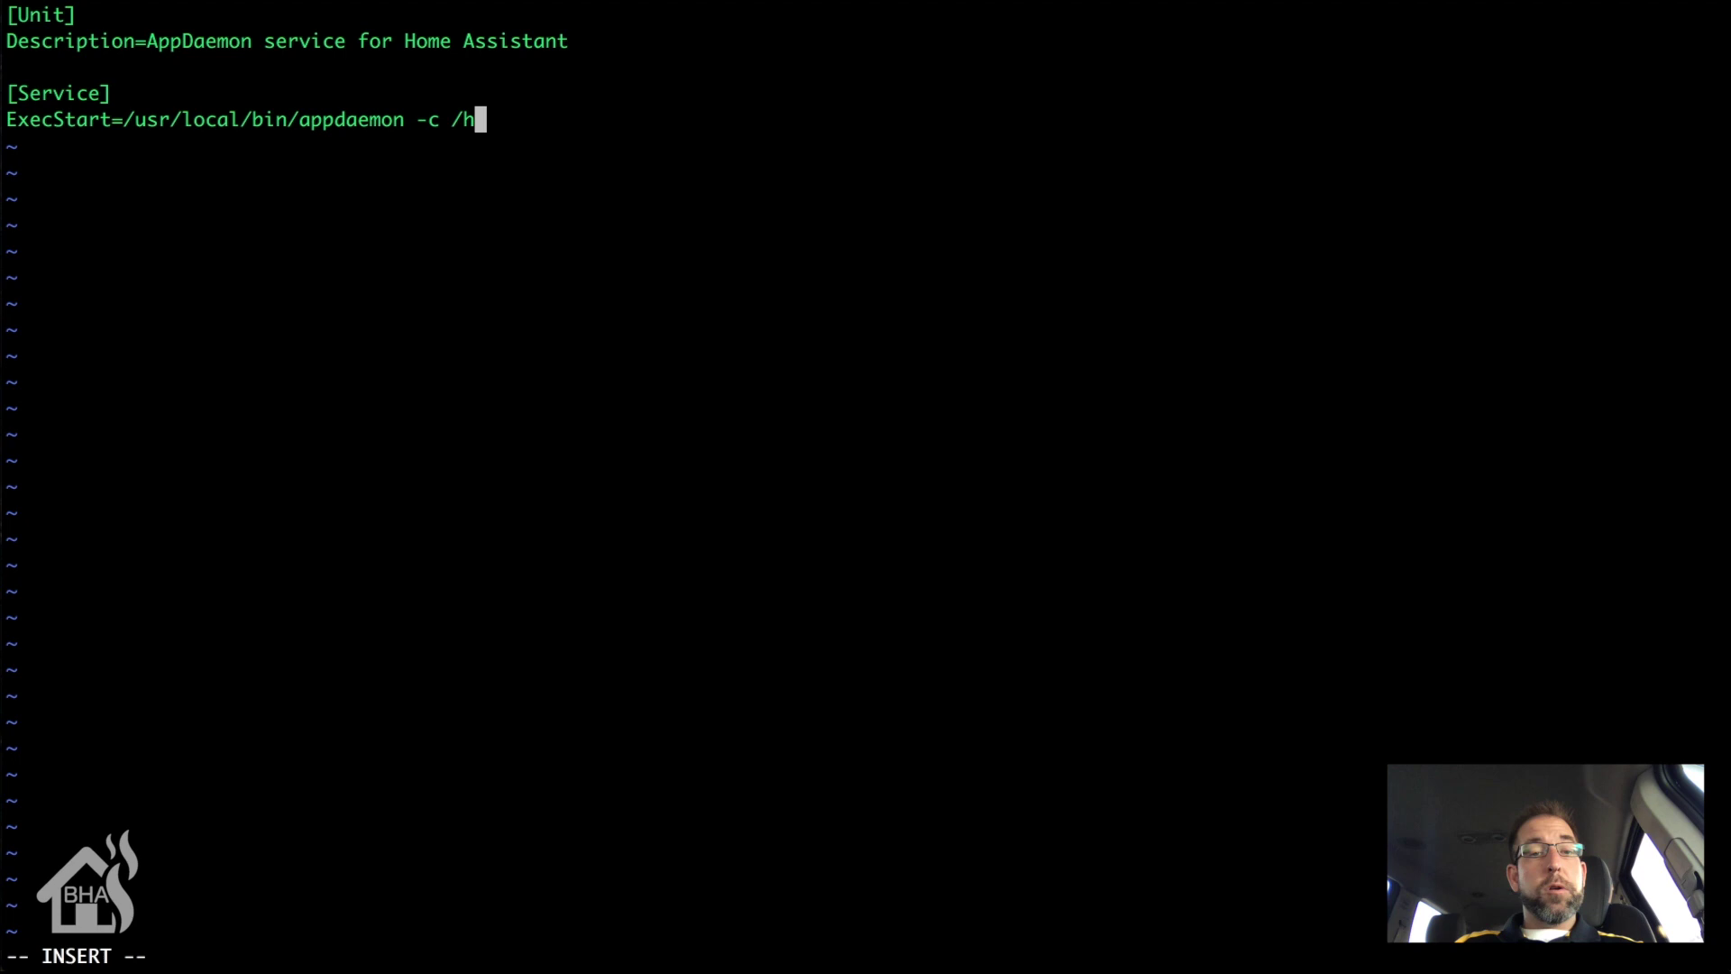
{"action": "type", "text": "ome/hass/"}
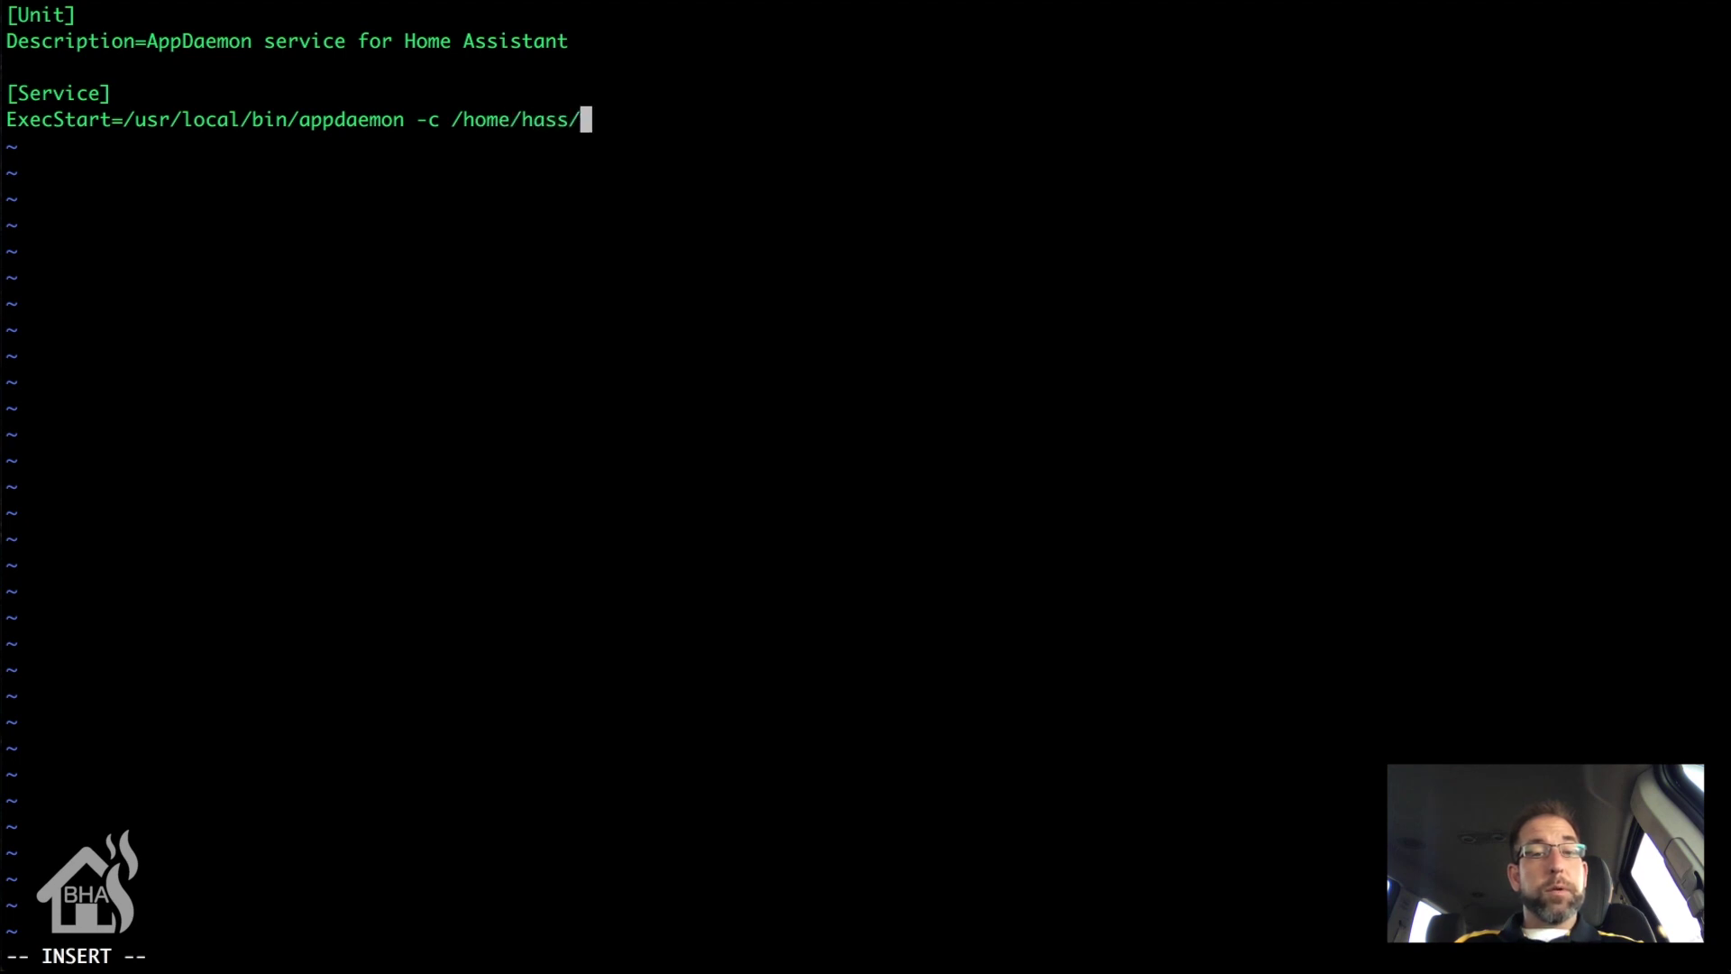
{"action": "type", "text": ".homeassistant/"}
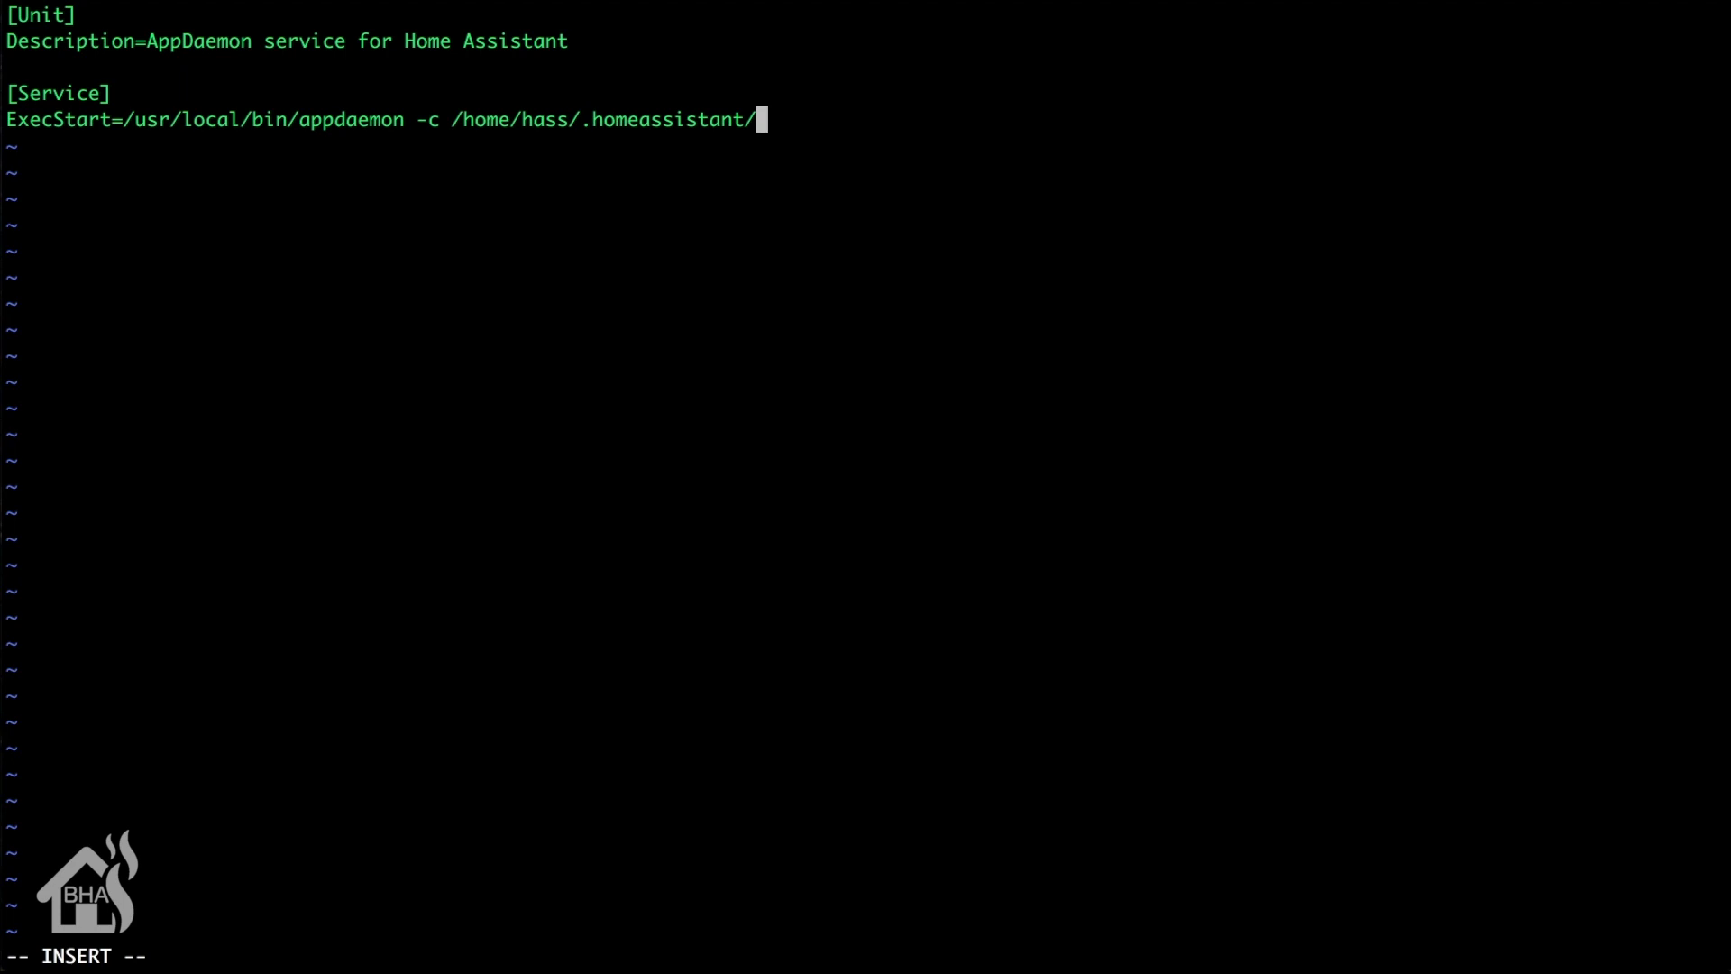
{"action": "type", "text": "conf/"}
{"action": "key", "text": "Return"}
{"action": "key", "text": "BackSpace"}
{"action": "key", "text": "BackSpace"}
Step: Add an [Install] section with WantedBy=multi-user.target and leave insert mode
{"action": "key", "text": "Return"}
{"action": "key", "text": "Return"}
{"action": "type", "text": "[Inst"}
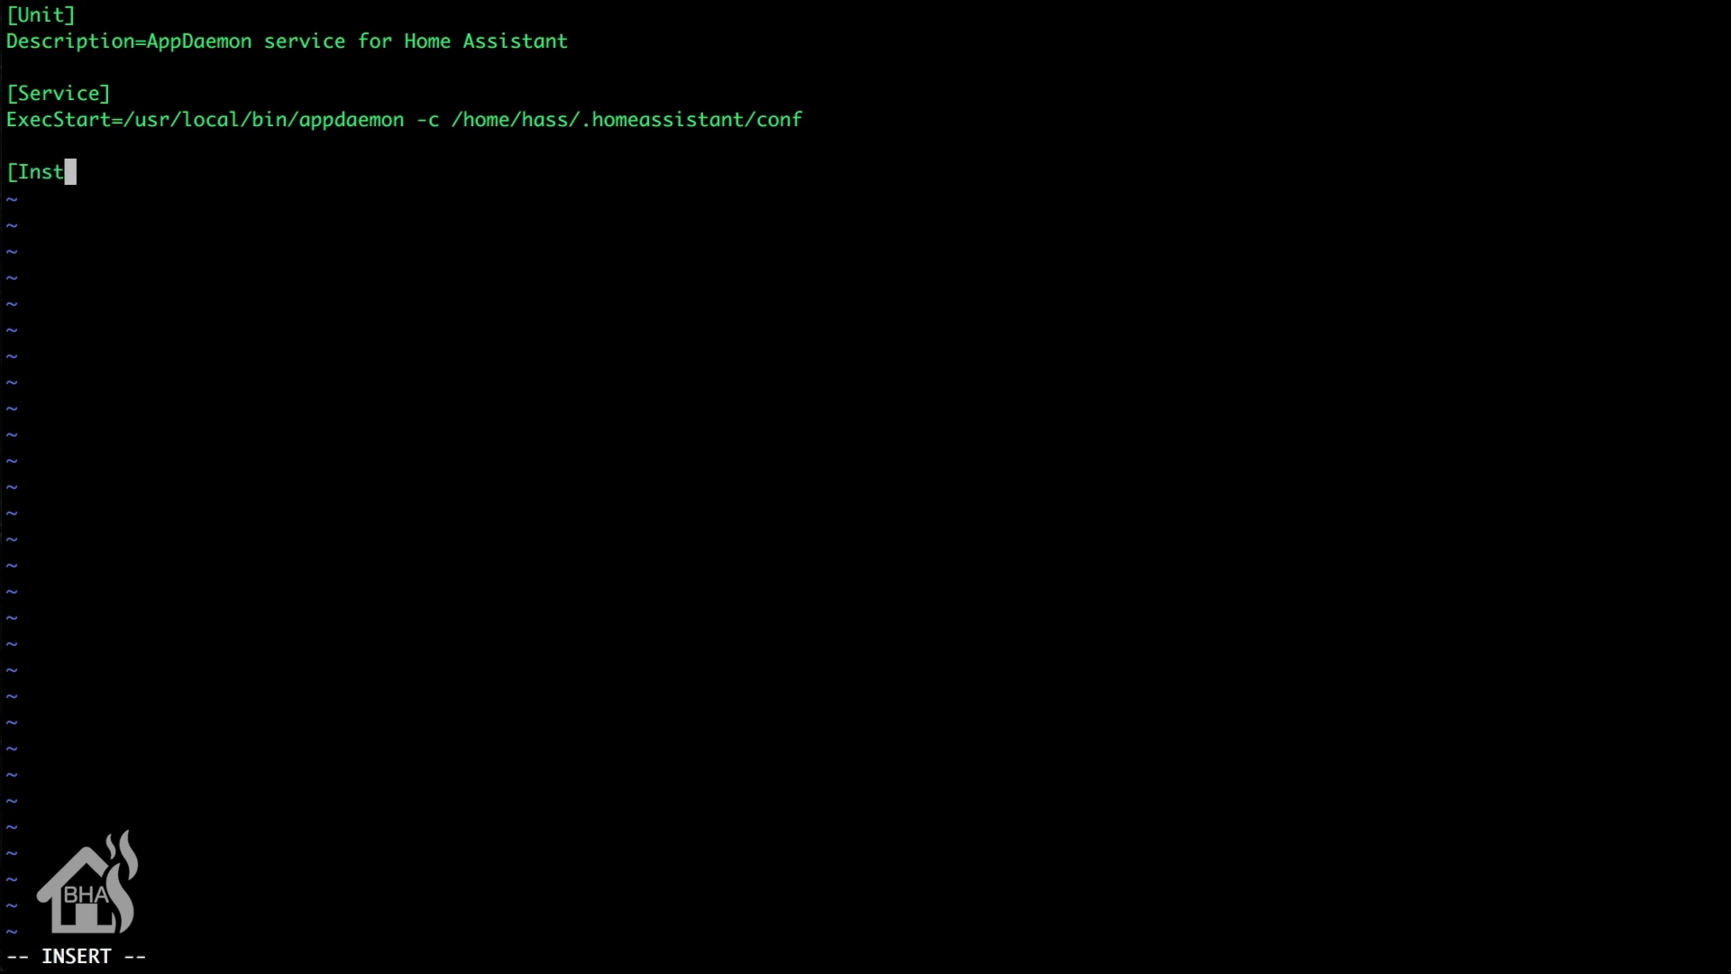
{"action": "type", "text": "all]"}
{"action": "key", "text": "Return"}
{"action": "type", "text": "Want"}
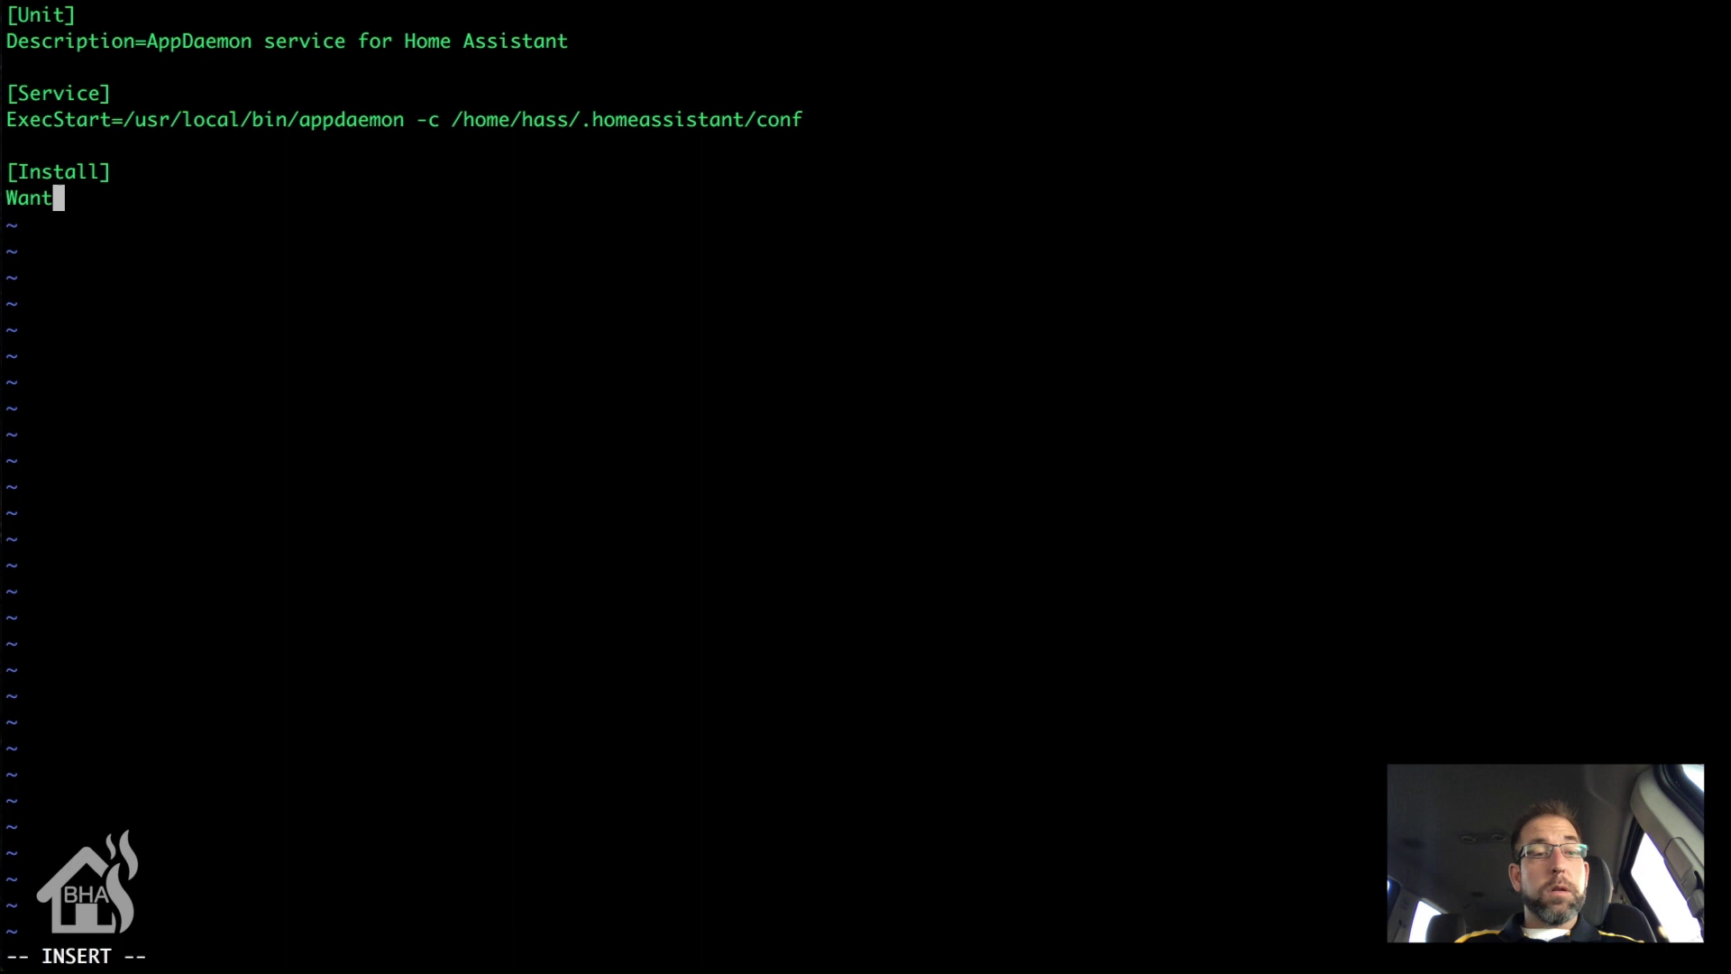
{"action": "type", "text": "ed"}
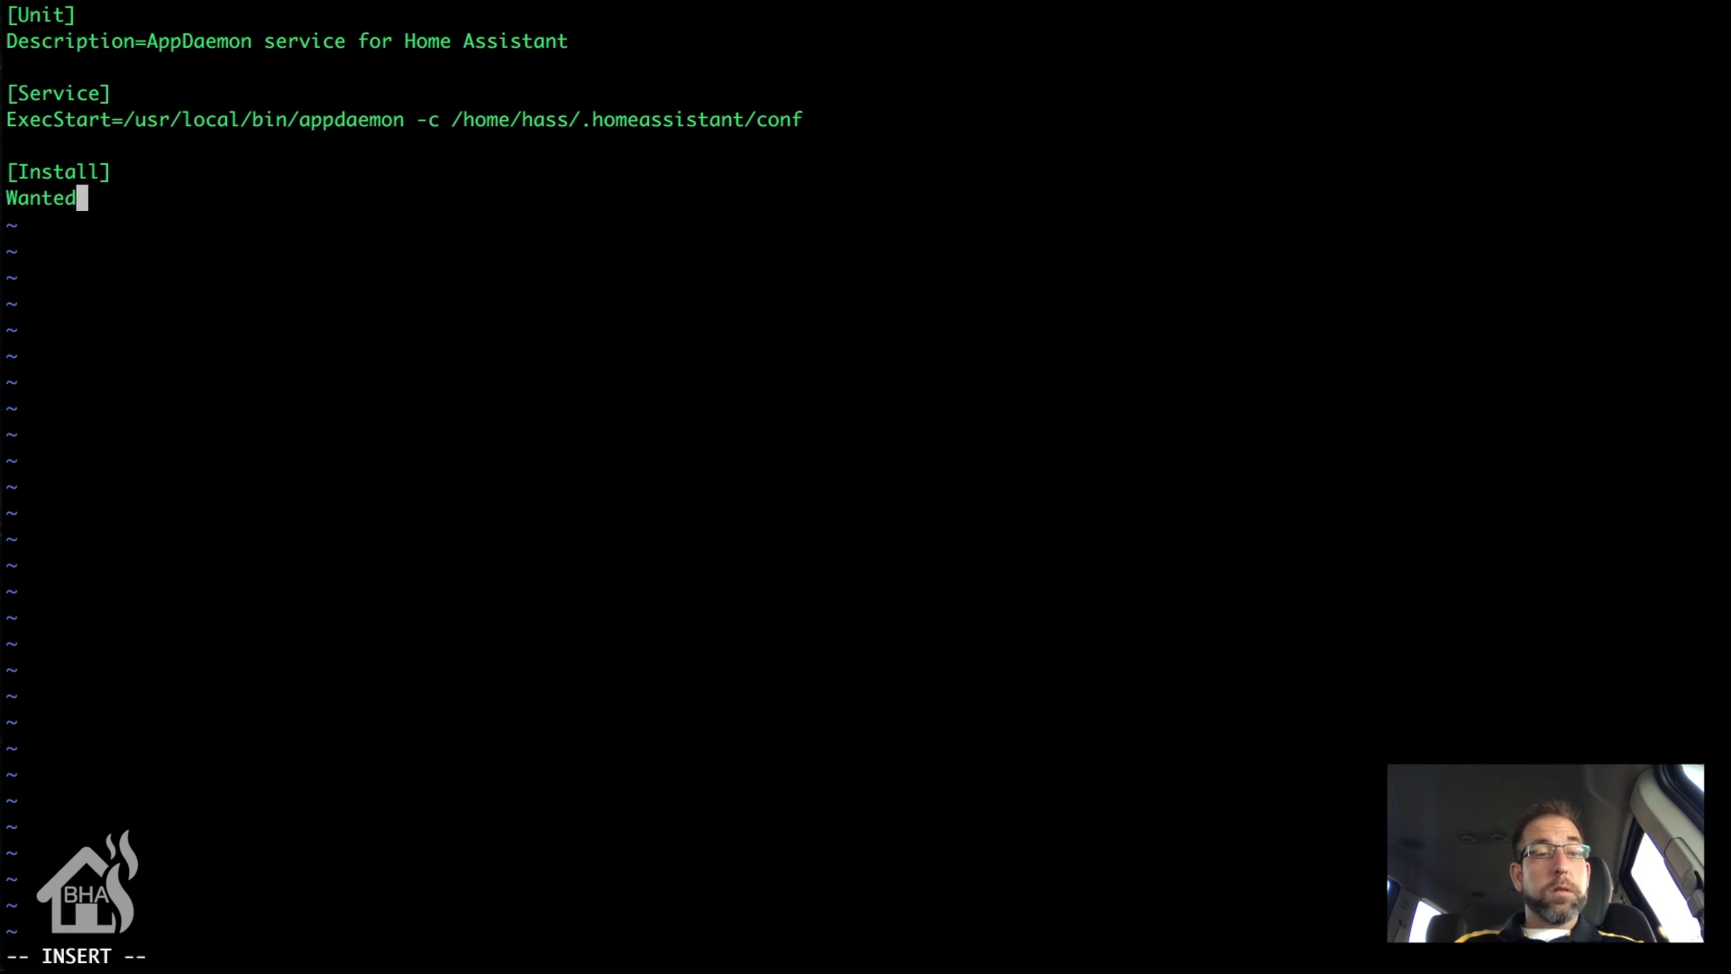
{"action": "type", "text": "By=m"}
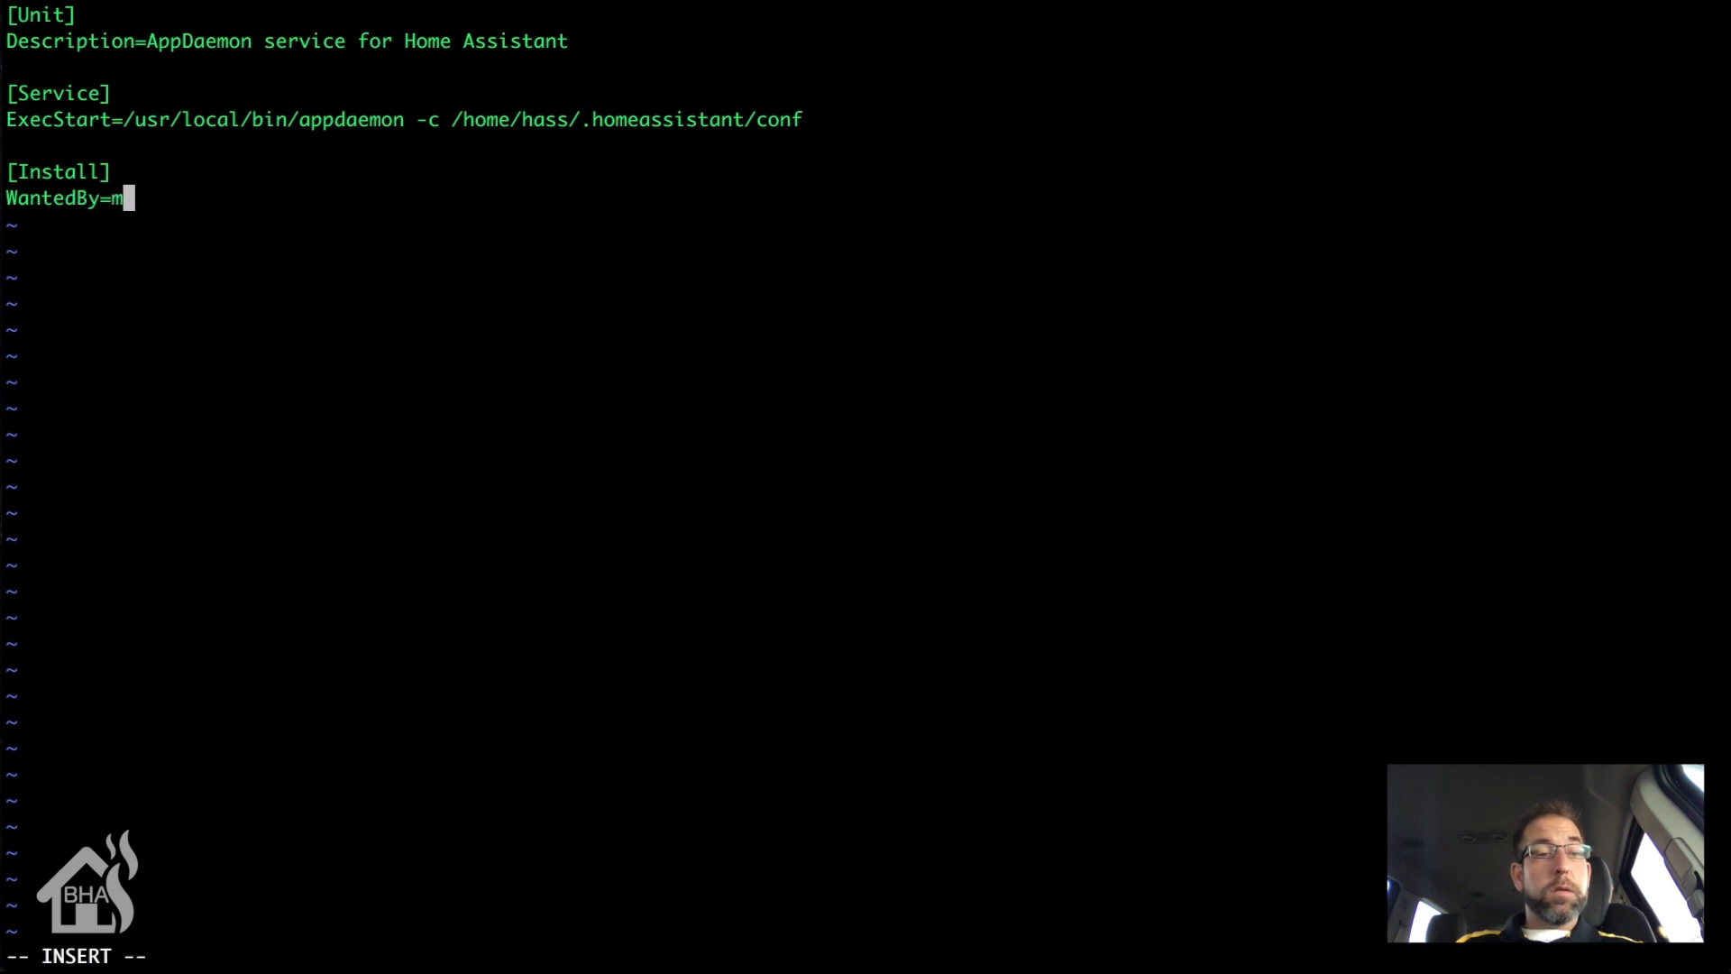
{"action": "type", "text": "ulti-"}
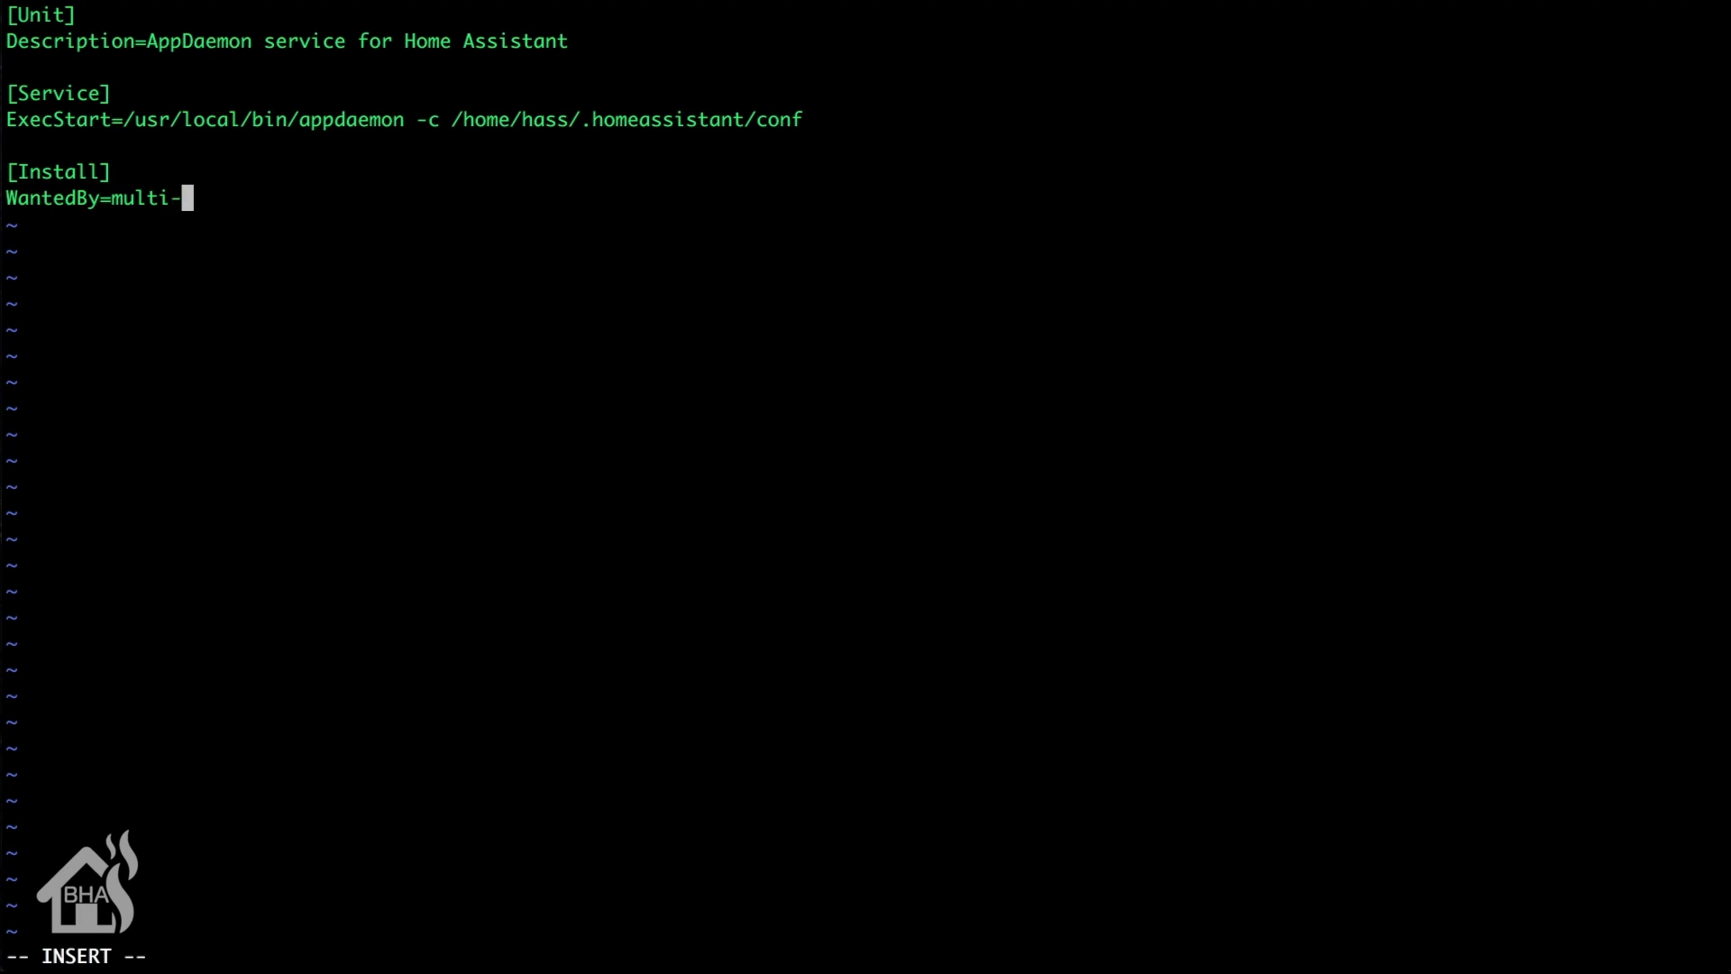
{"action": "type", "text": "user.target"}
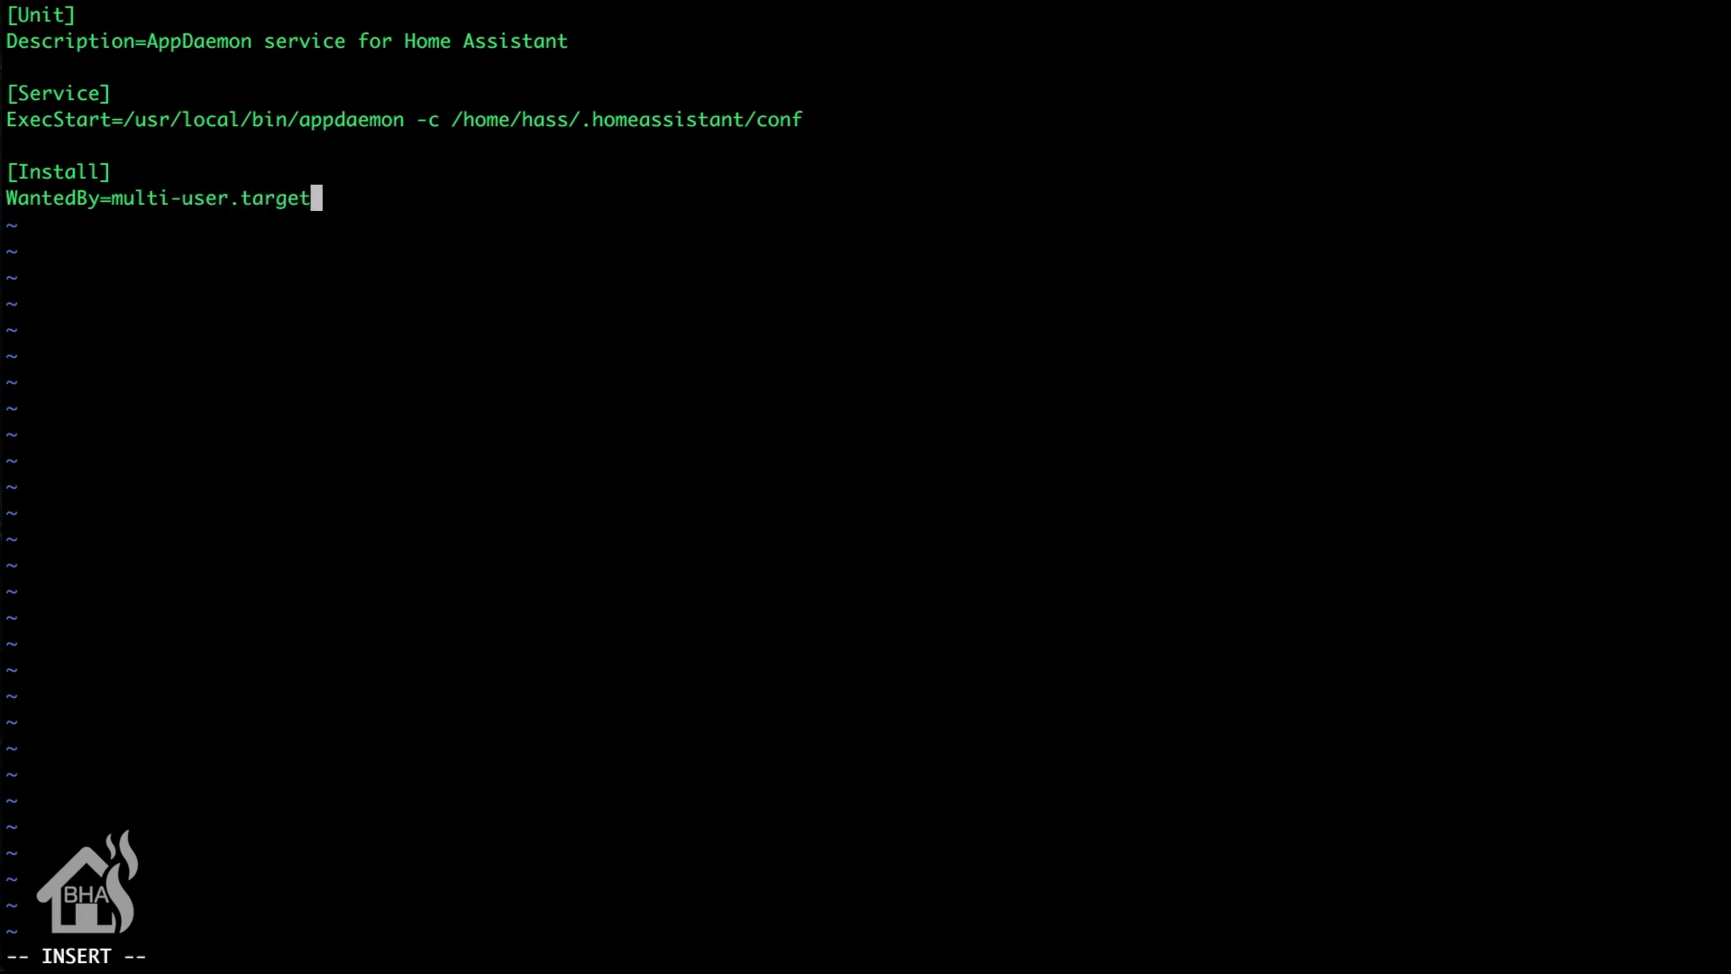
{"action": "key", "text": "Escape"}
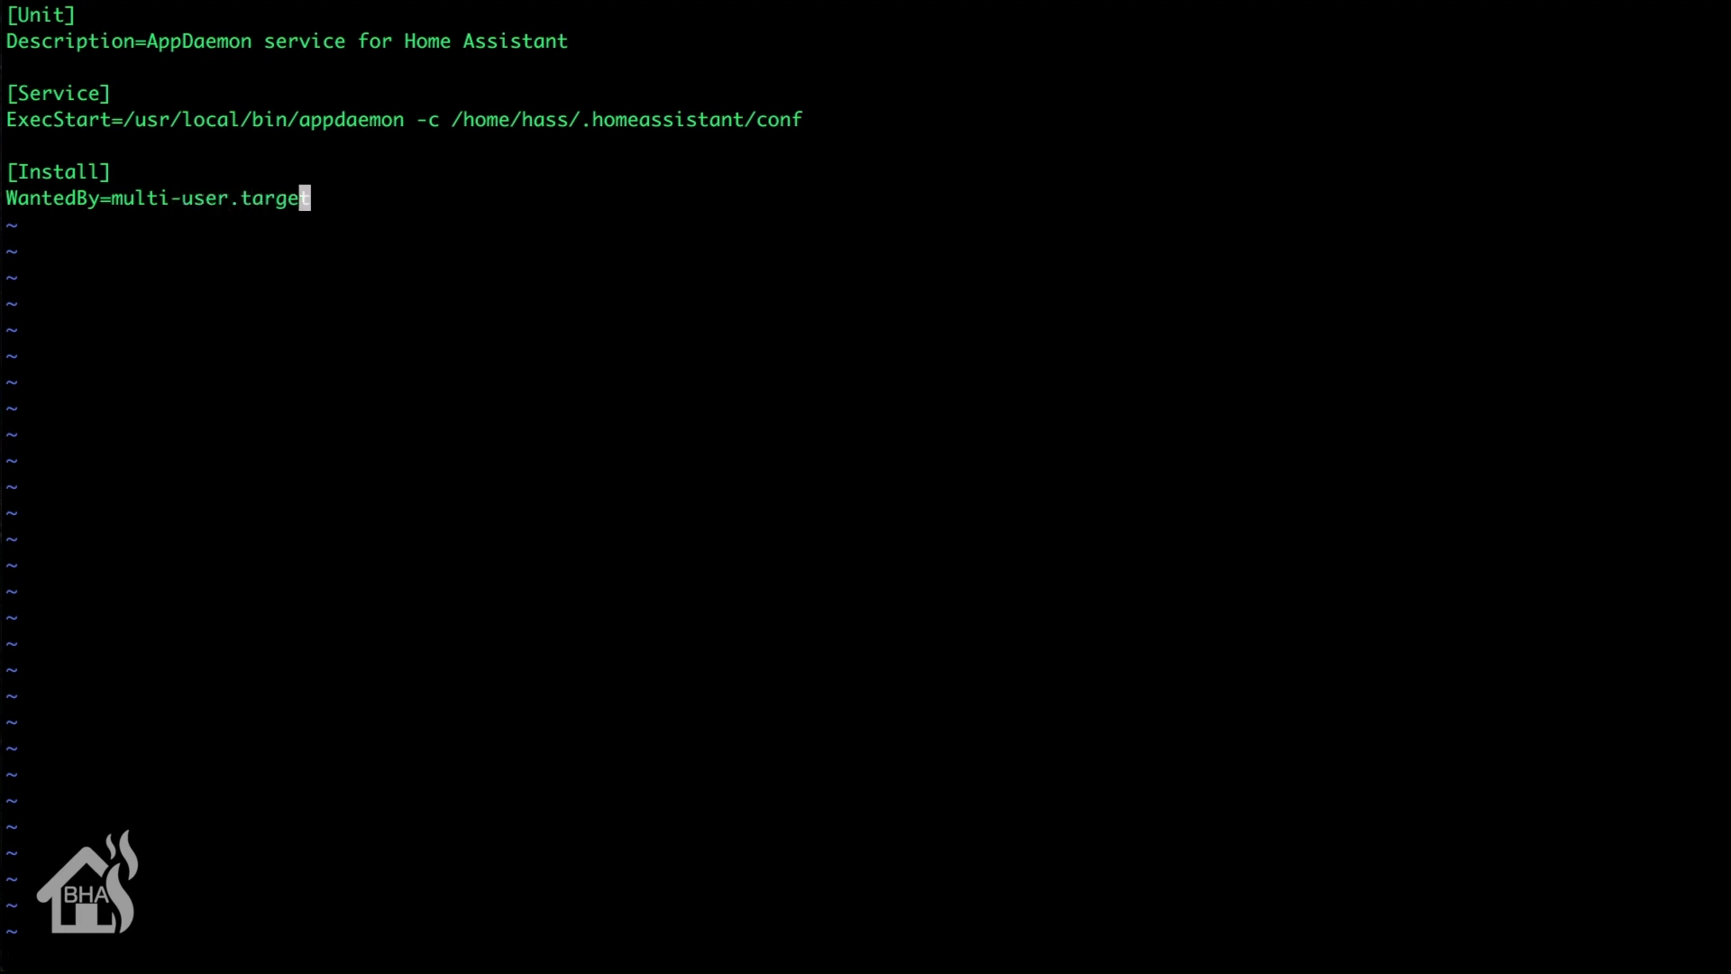
Step: Save the service file, quit vi, and reload systemd with sudo systemctl daemon-reload
{"action": "type", "text": ":wq!"}
{"action": "key", "text": "Return"}
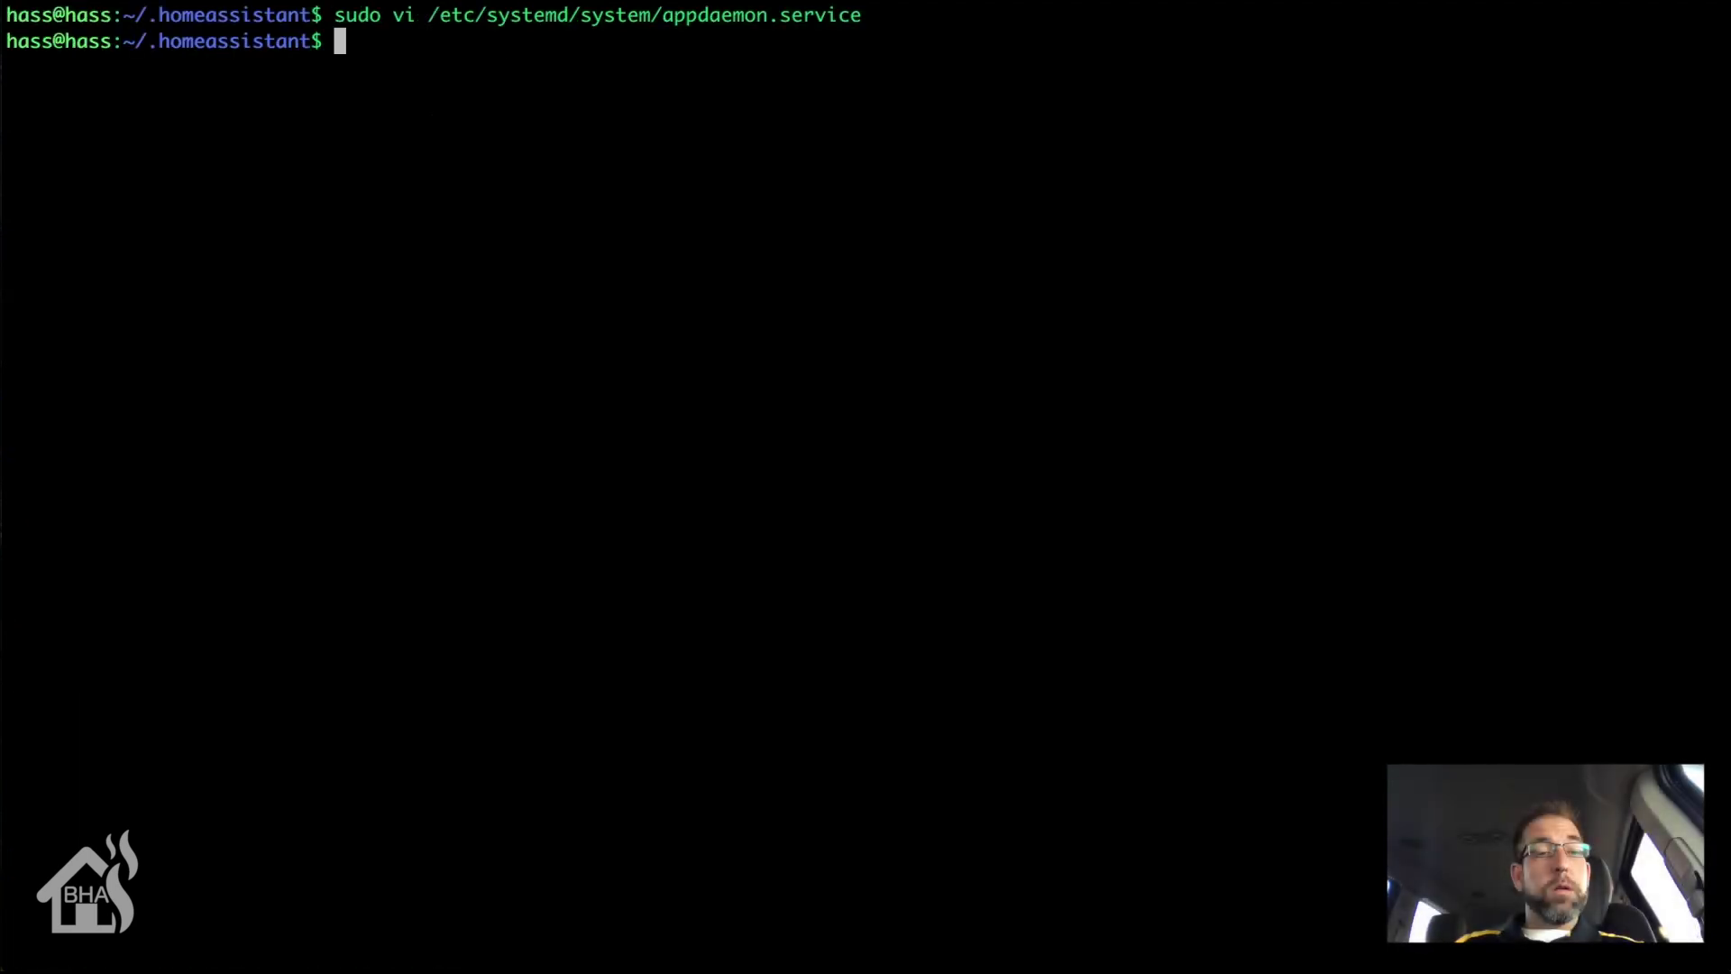
{"action": "type", "text": "s"}
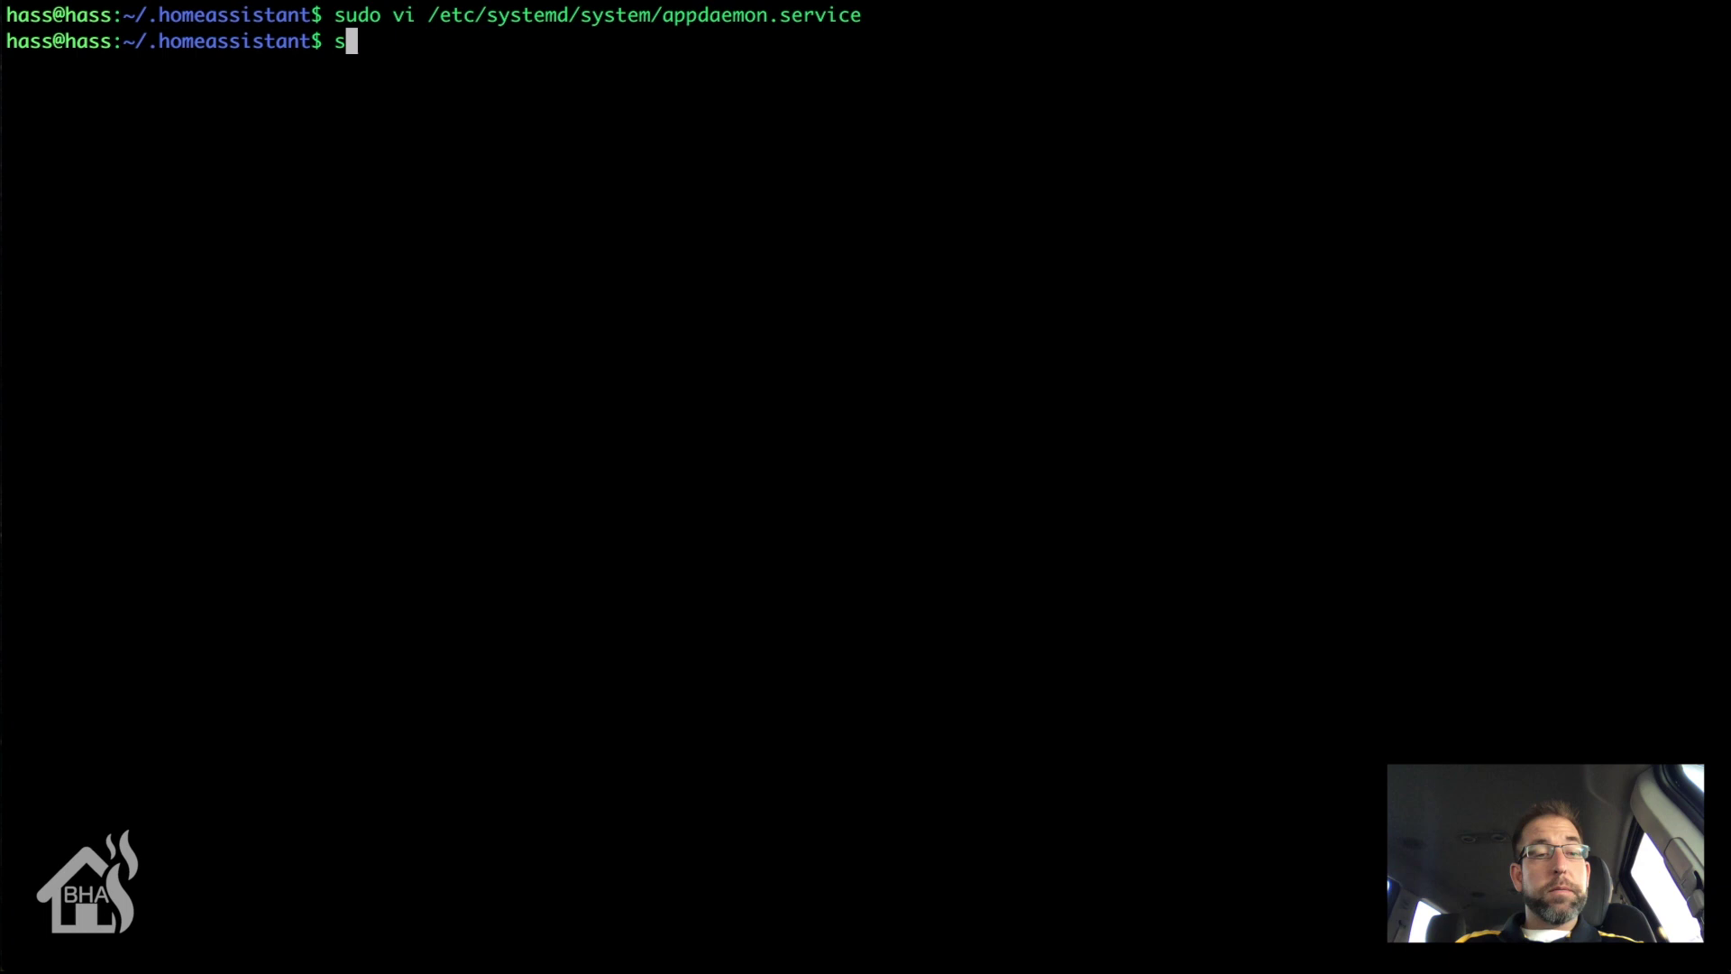
{"action": "type", "text": "udo systemct"}
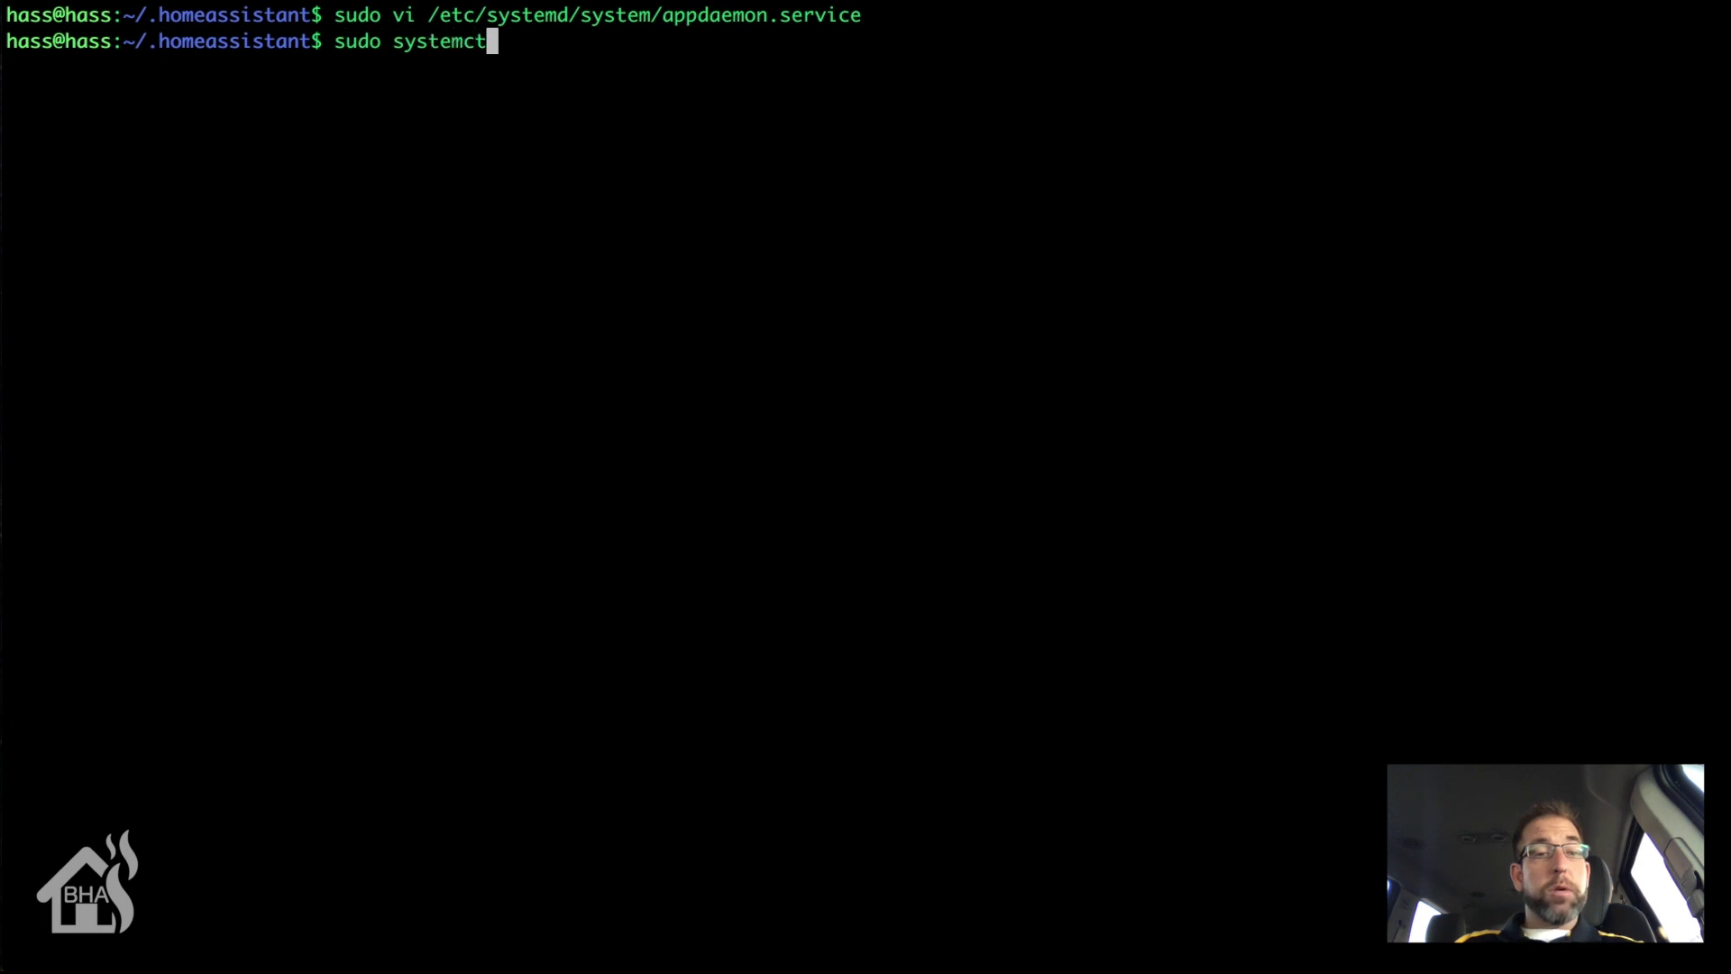
{"action": "type", "text": "l daemon-reload"}
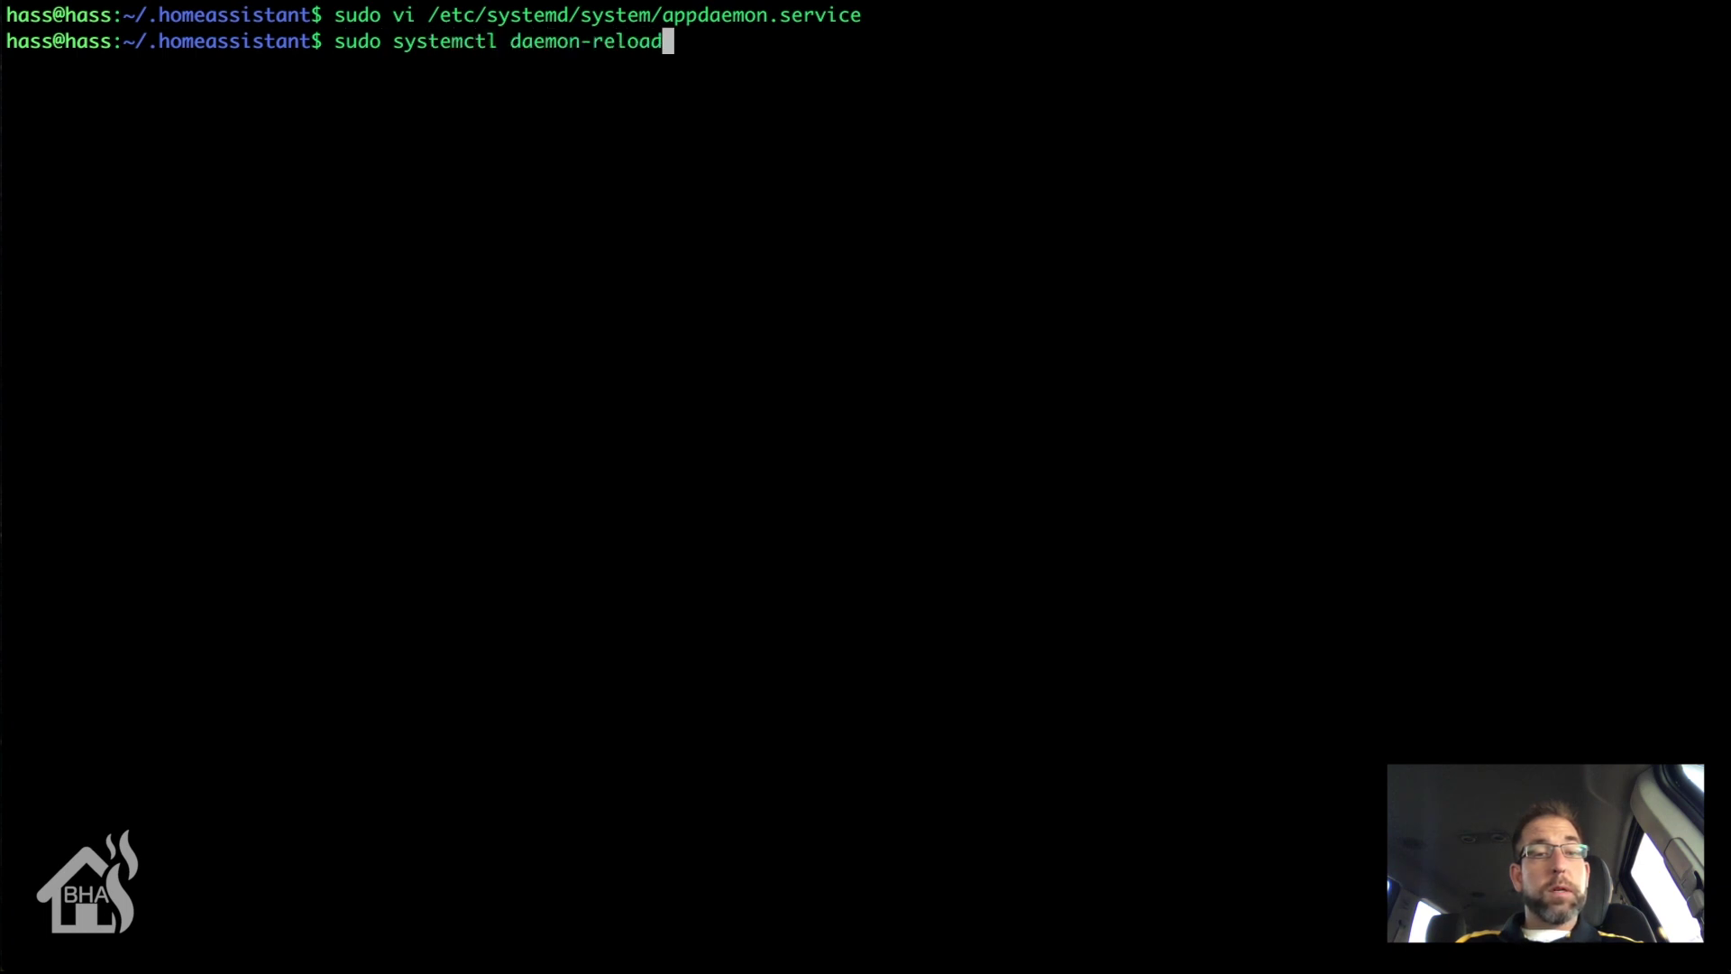
{"action": "key", "text": "Return"}
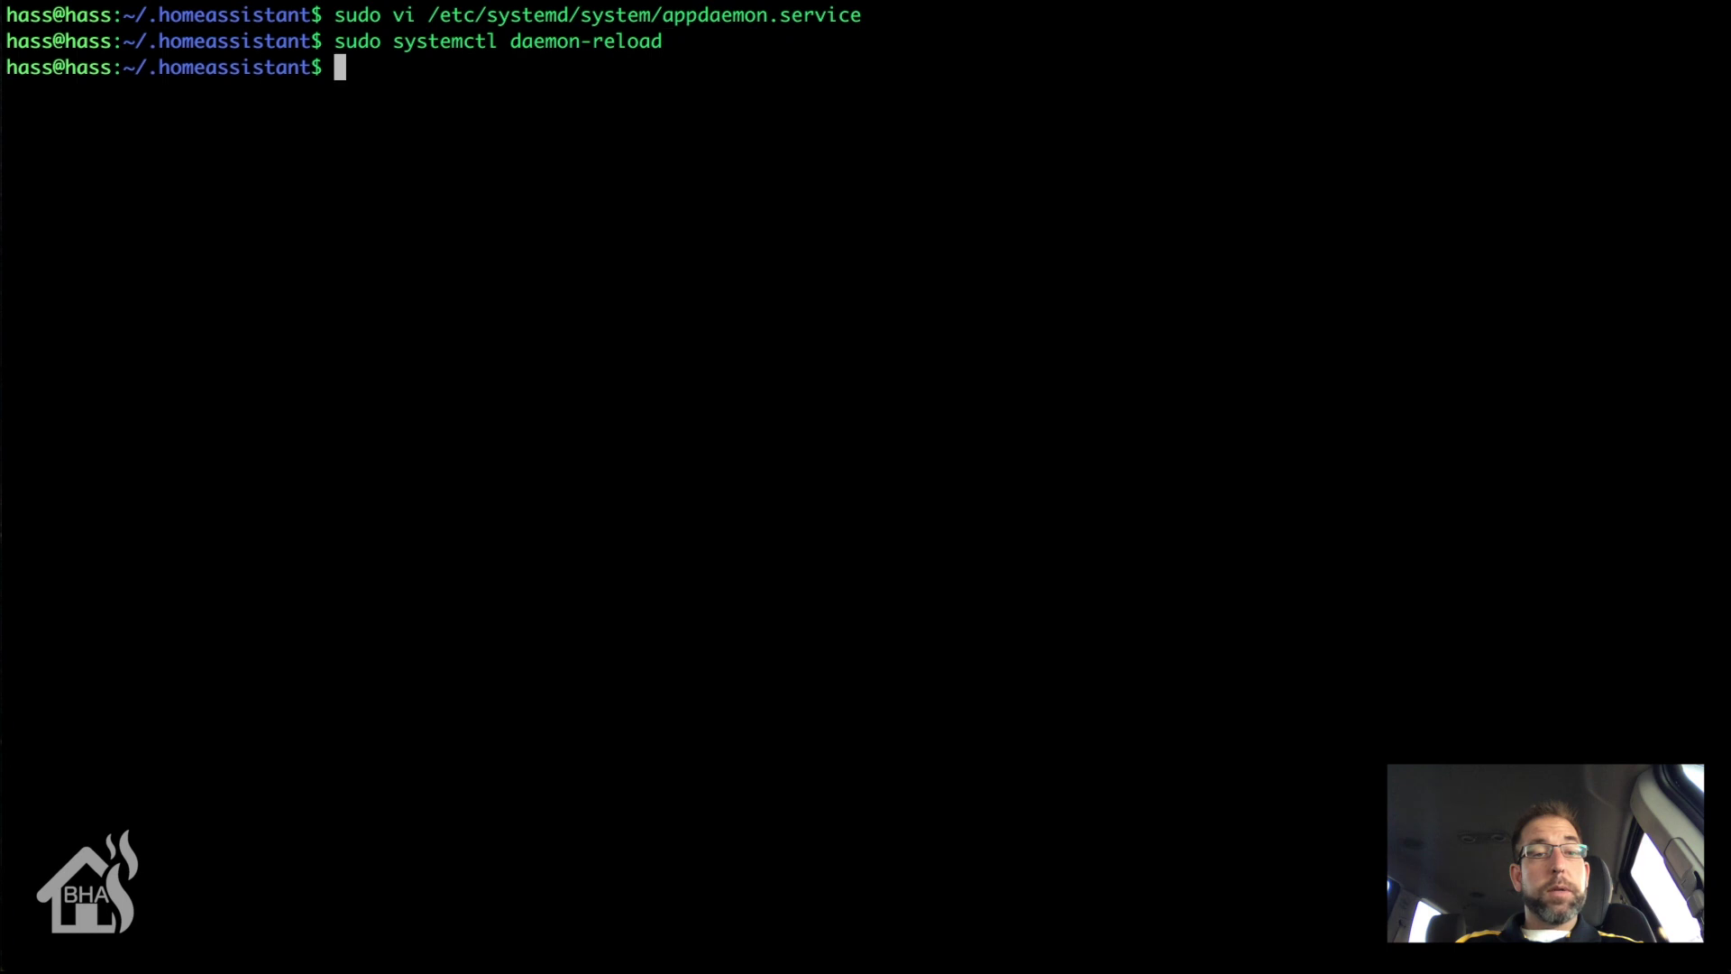
Step: Start appdaemon.service with sudo systemctl start, completing the service name
{"action": "type", "text": "su"}
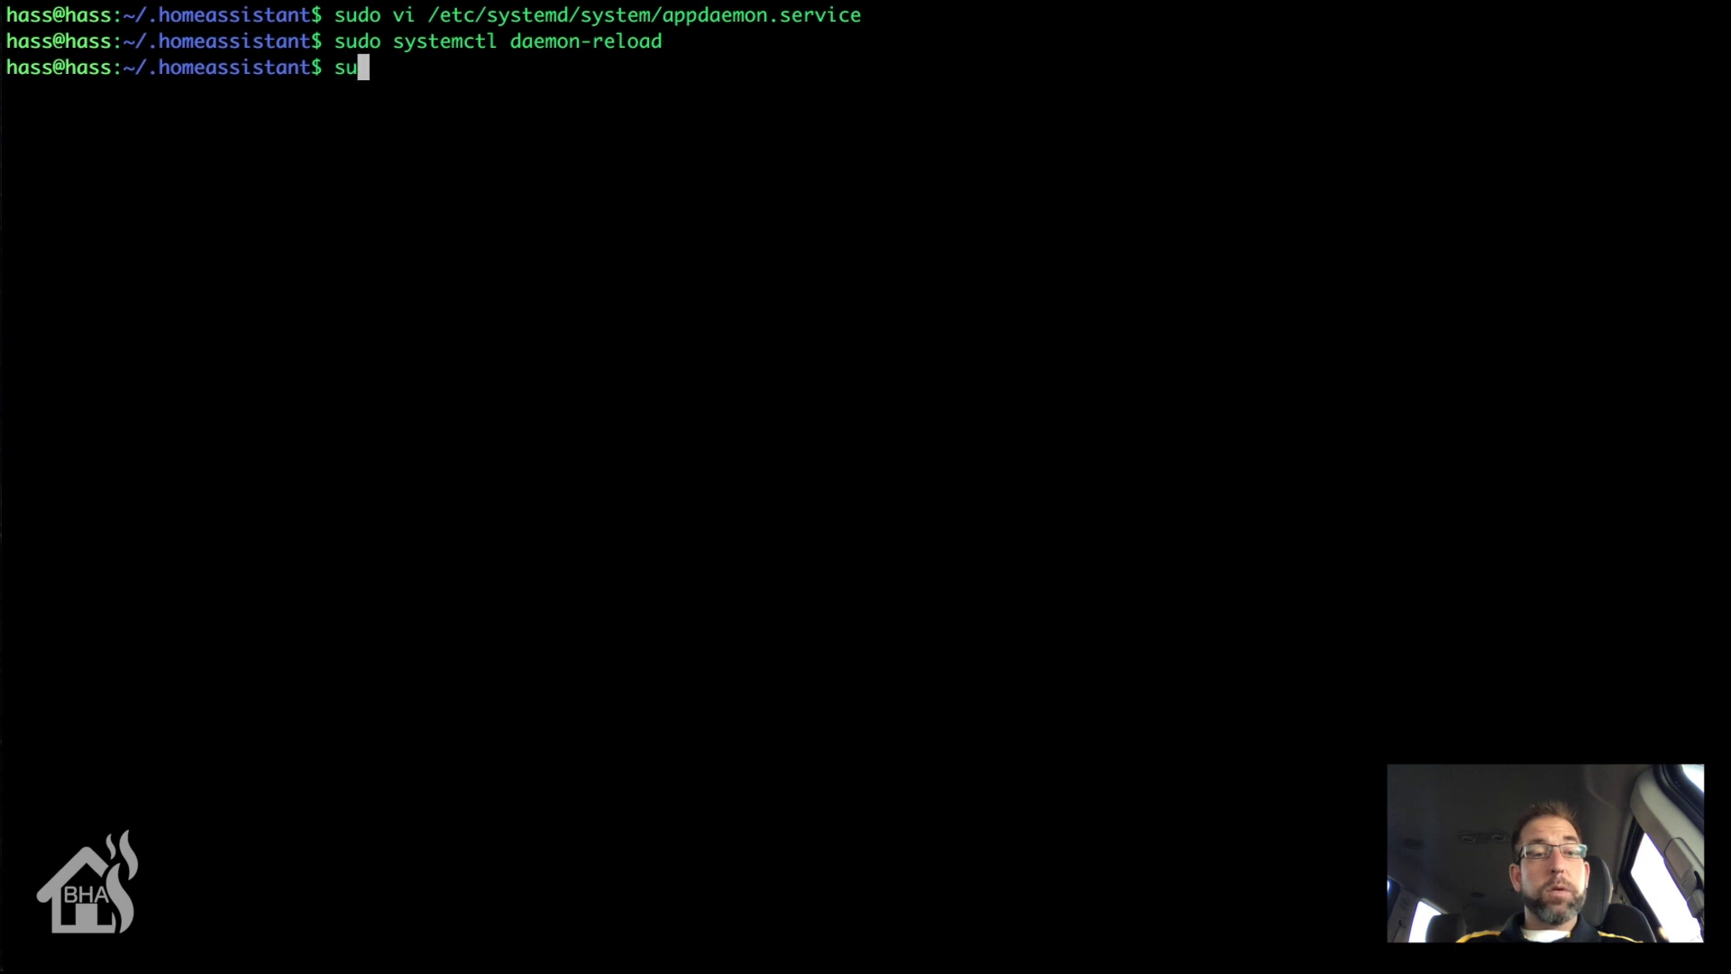
{"action": "type", "text": "do systemctl "}
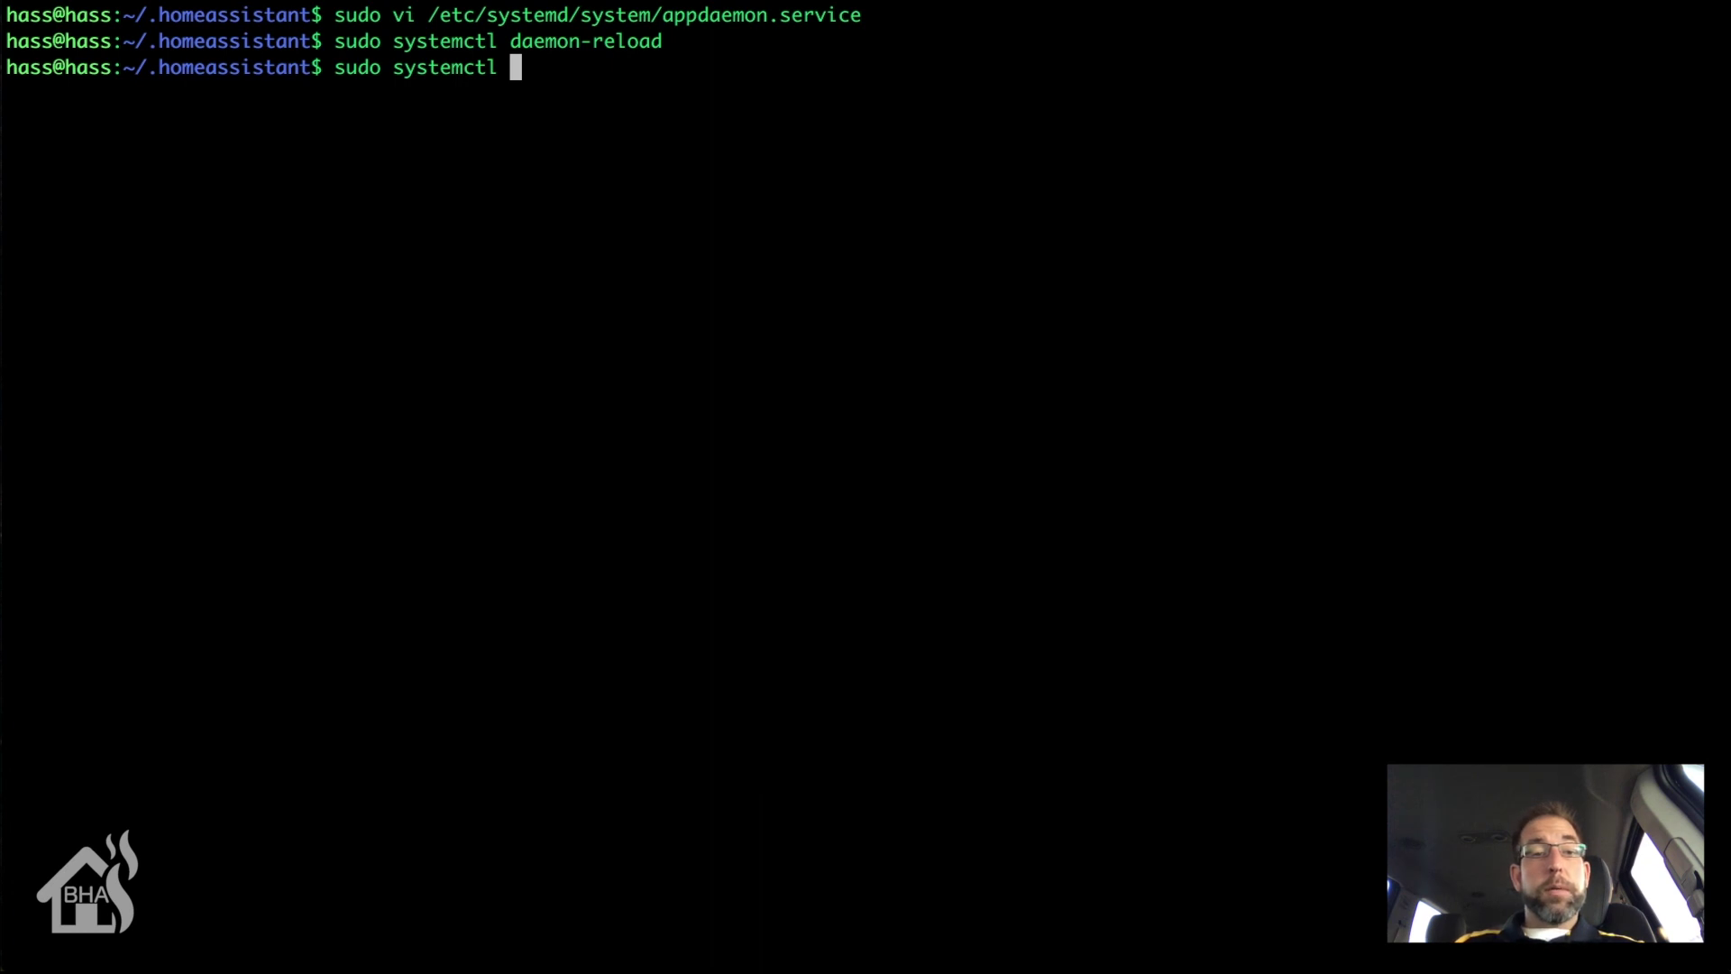
{"action": "type", "text": "start "}
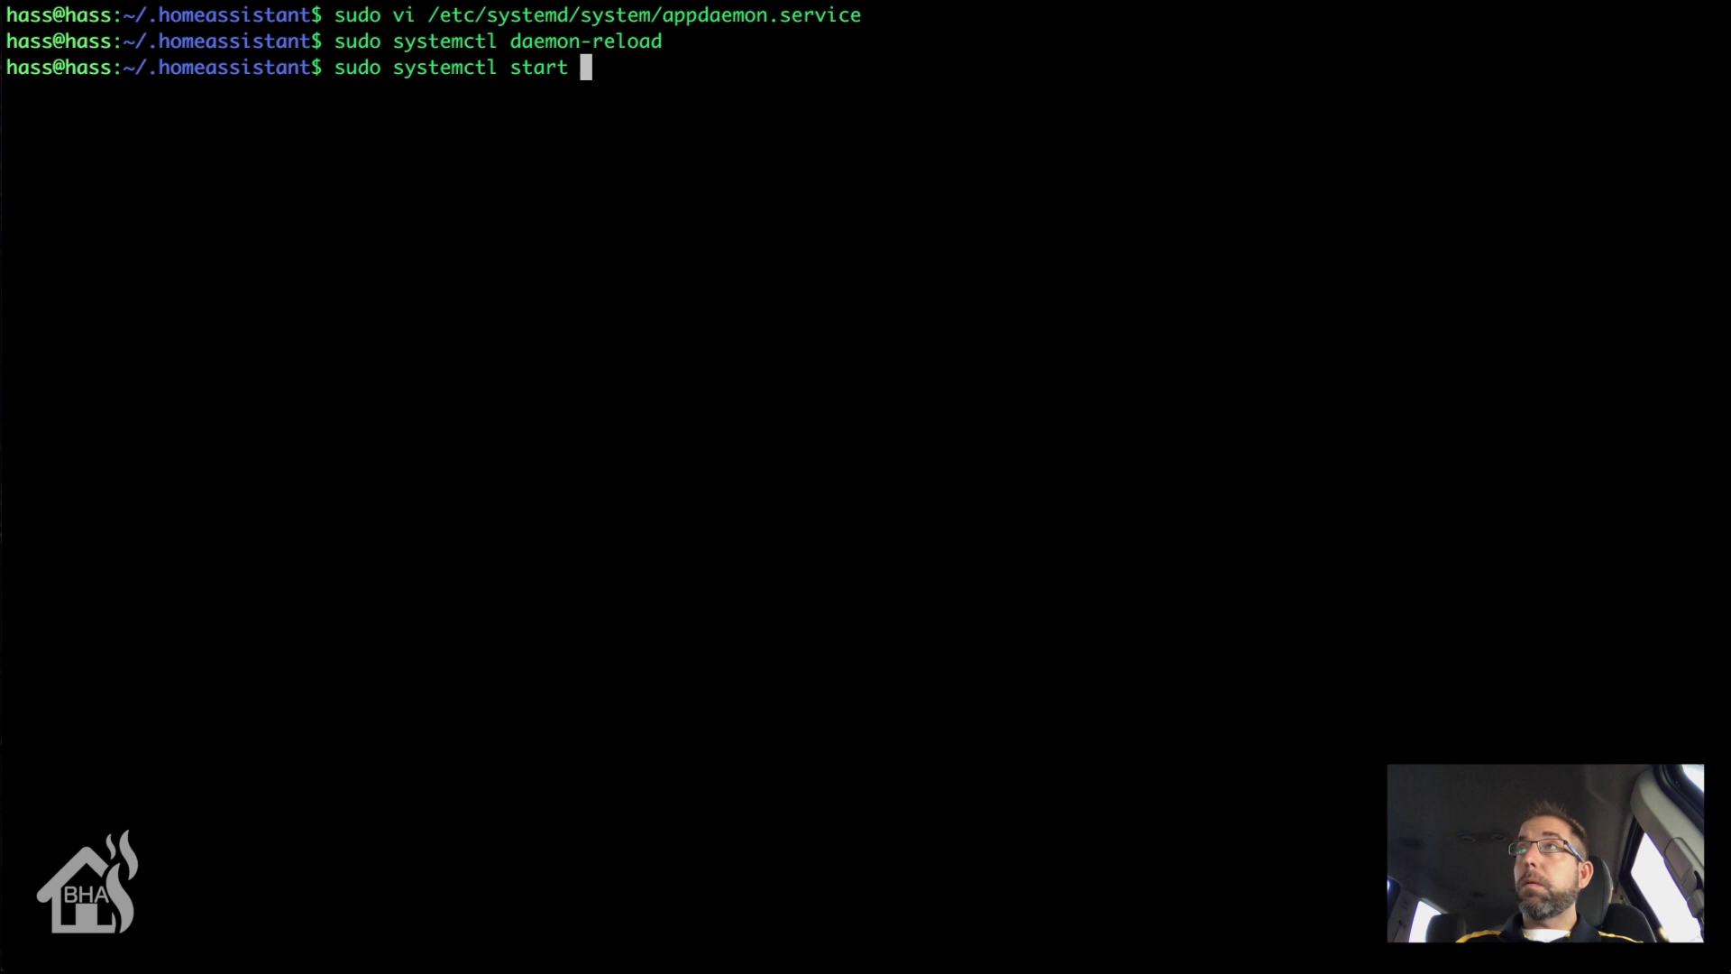
{"action": "type", "text": "app"}
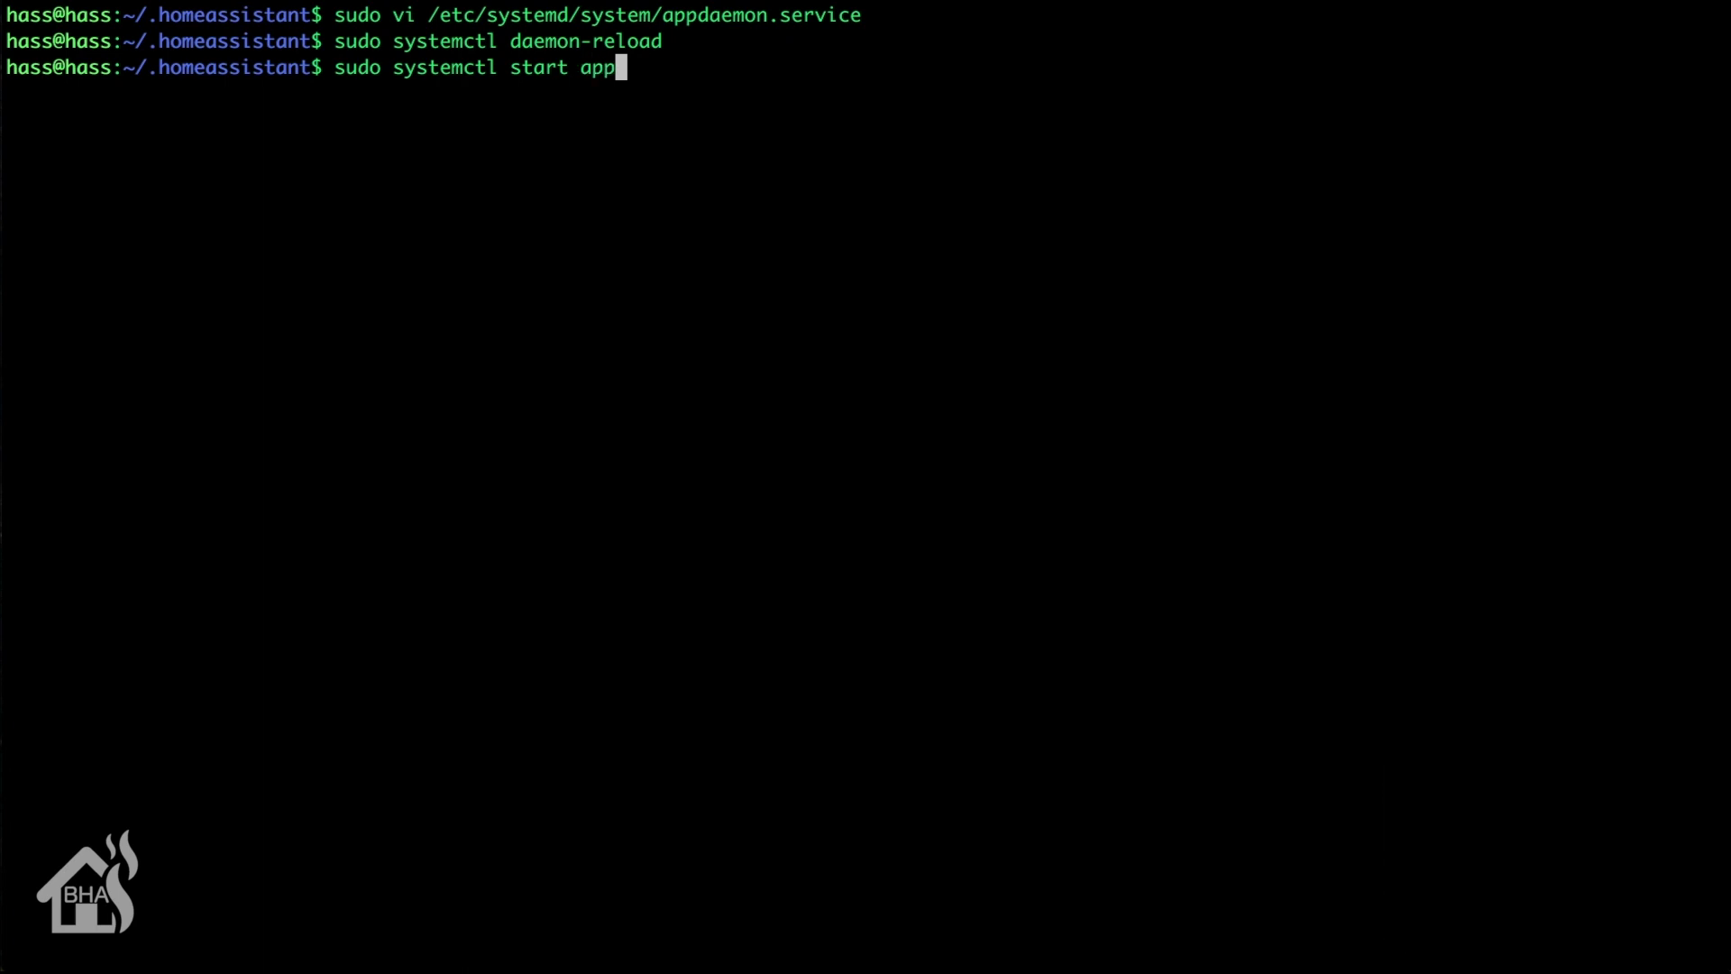
{"action": "key", "text": "Tab"}
{"action": "key", "text": "Tab"}
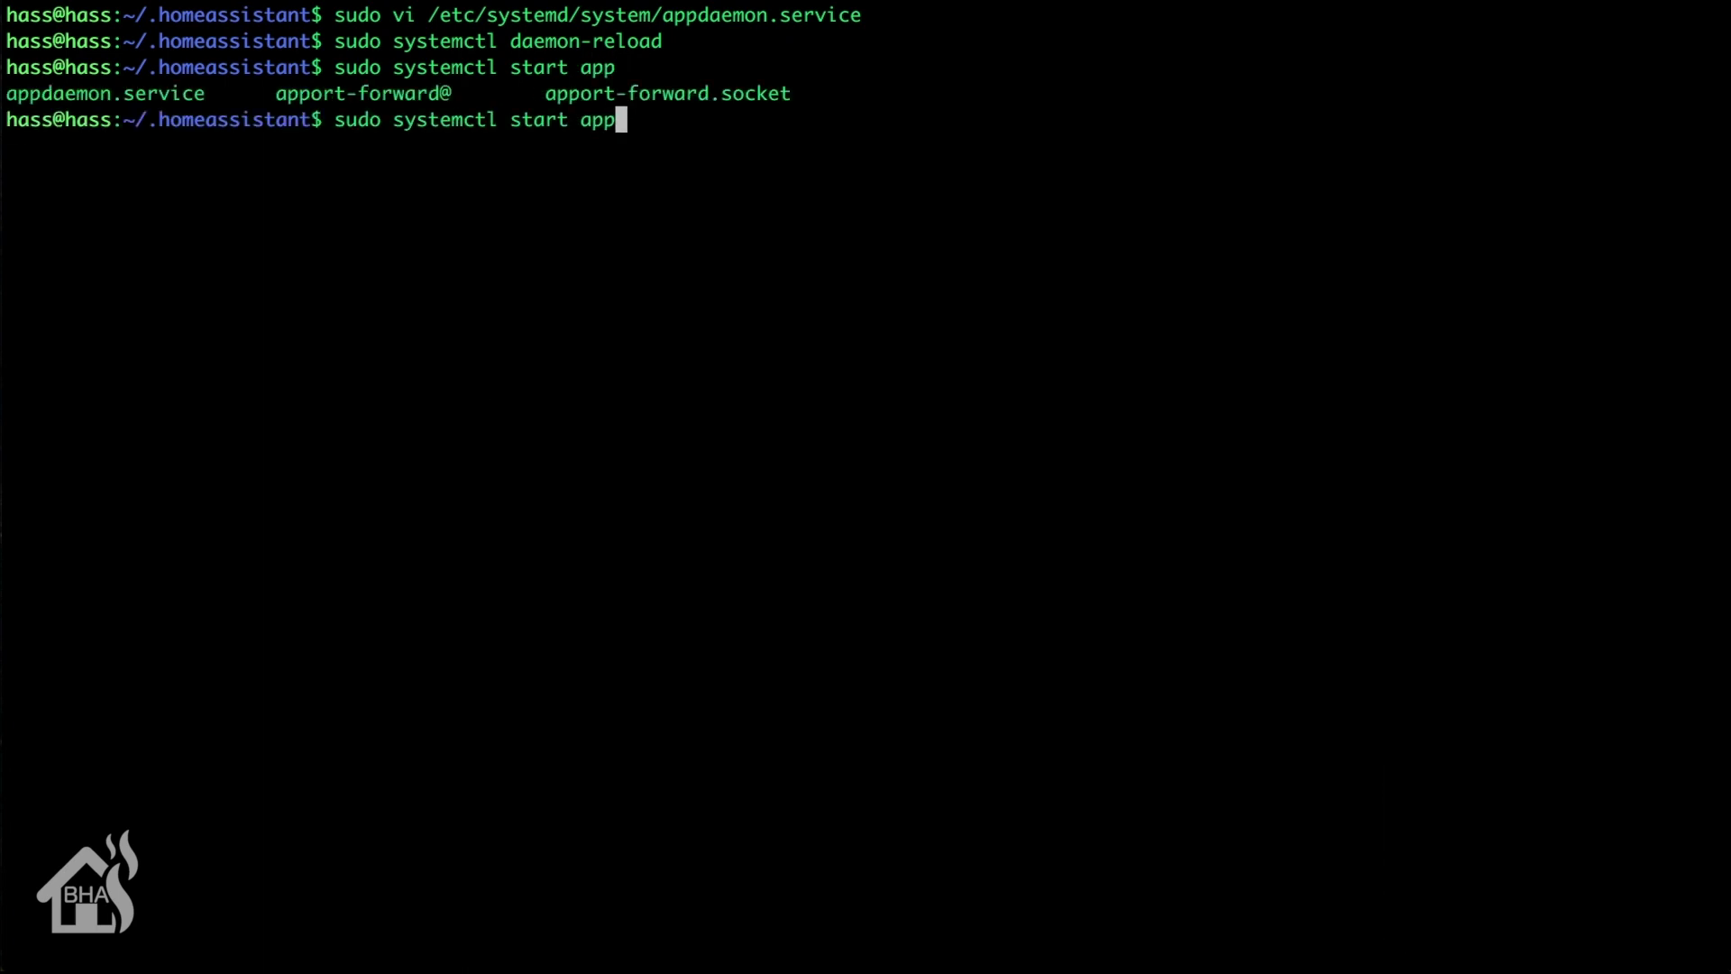
{"action": "key", "text": "Tab"}
{"action": "key", "text": "Tab"}
{"action": "type", "text": "dae"}
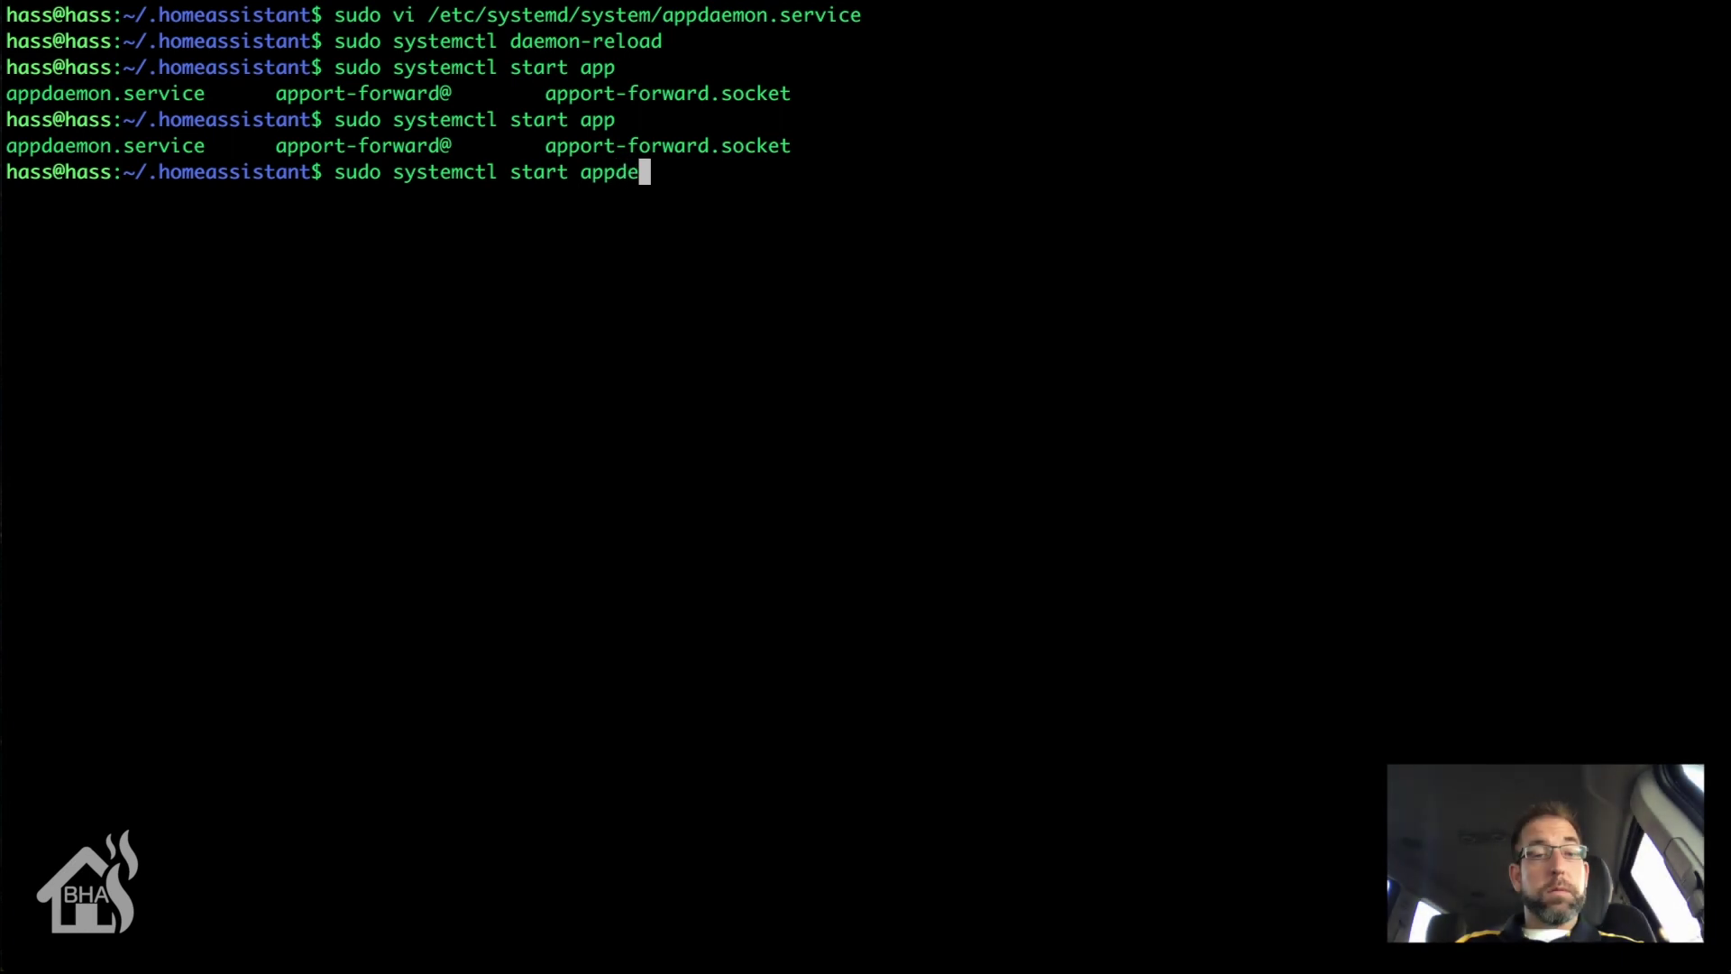
{"action": "key", "text": "BackSpace"}
{"action": "key", "text": "BackSpace"}
{"action": "type", "text": "ae"}
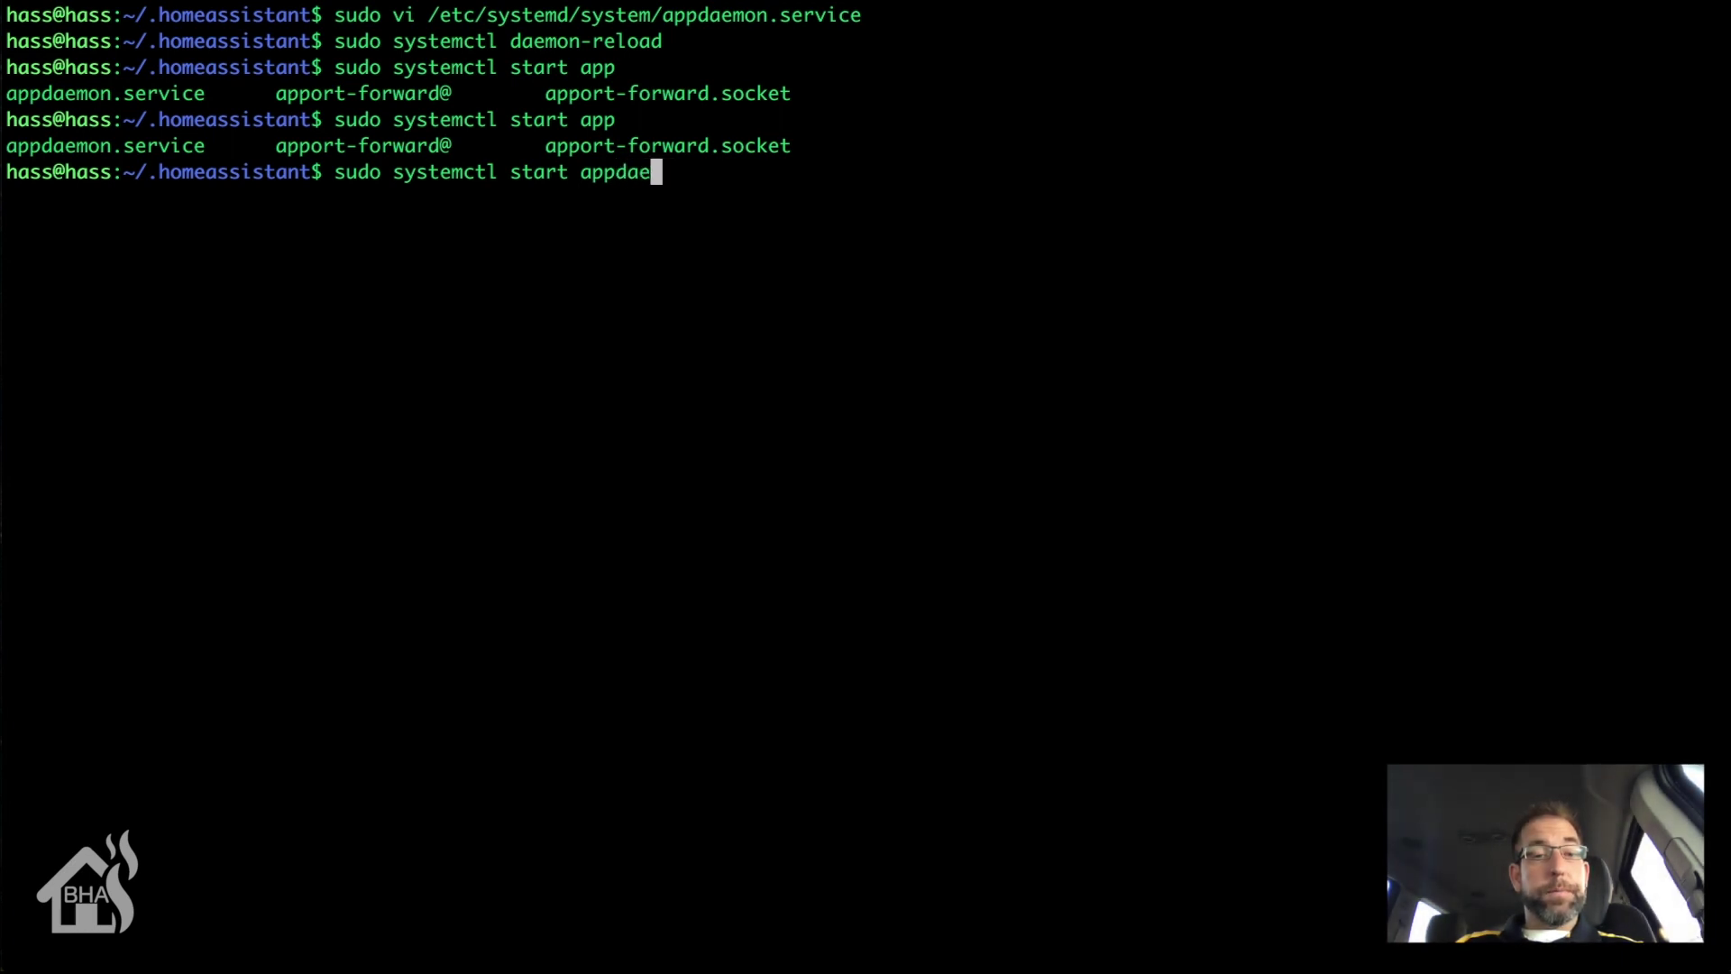
{"action": "key", "text": "Tab"}
{"action": "key", "text": "Return"}
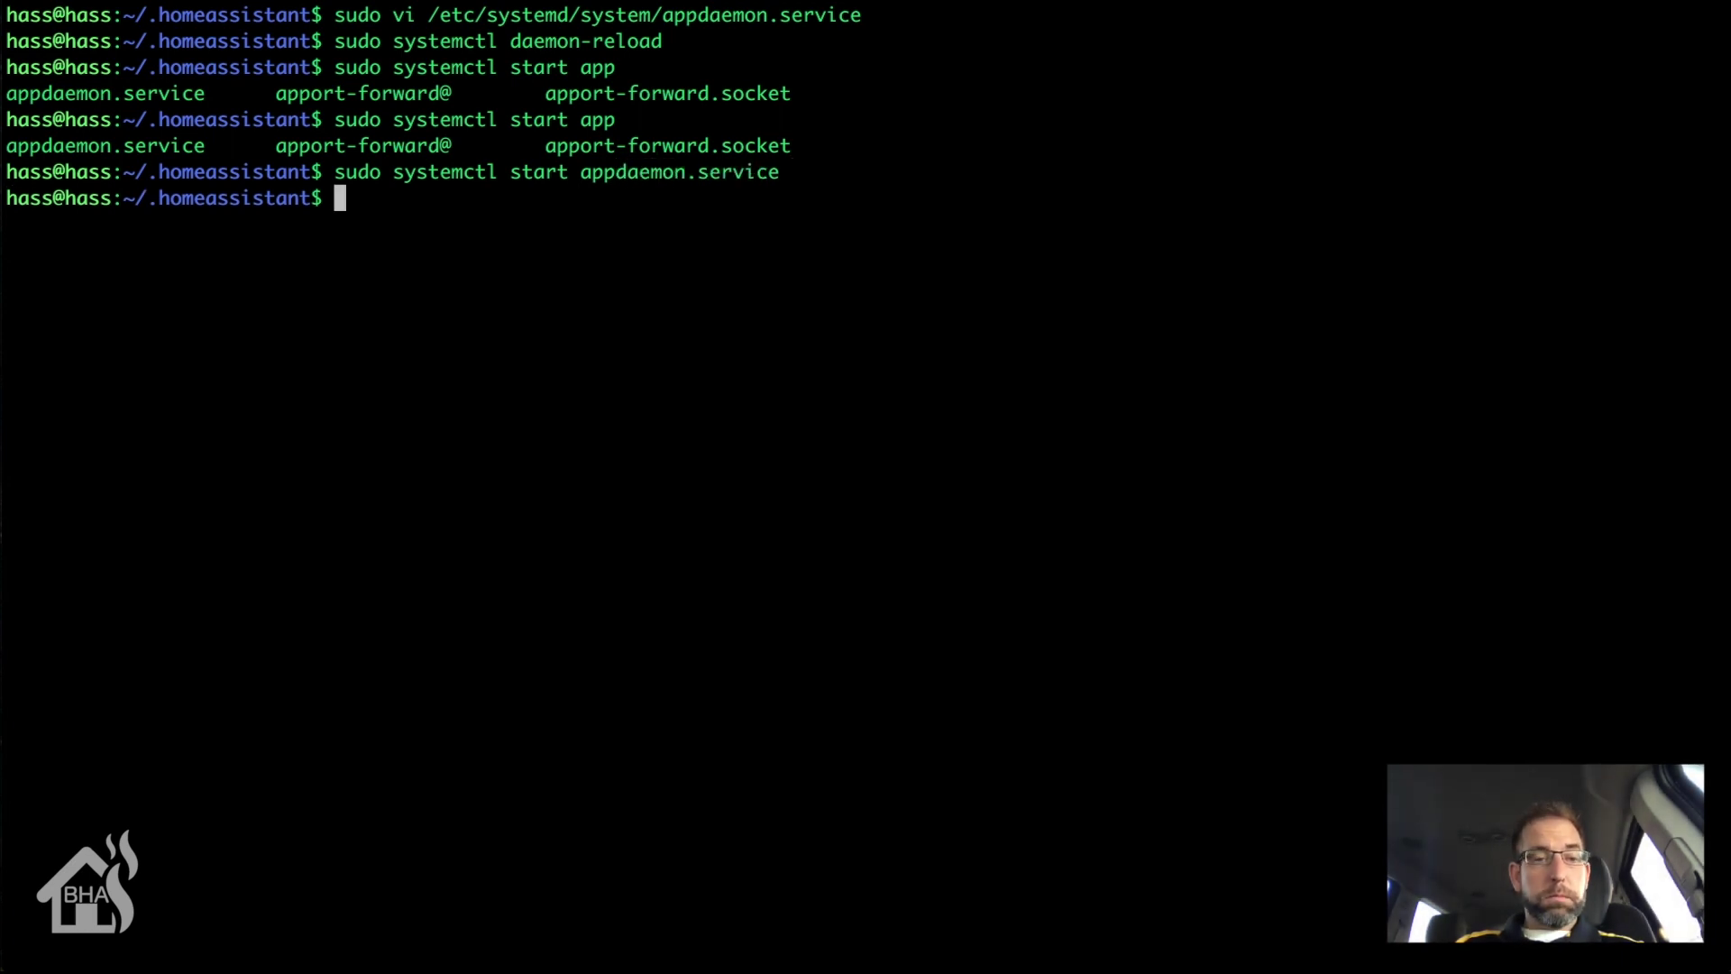
Step: Show the status of appdaemon.service with sudo systemctl status
{"action": "type", "text": "sud"}
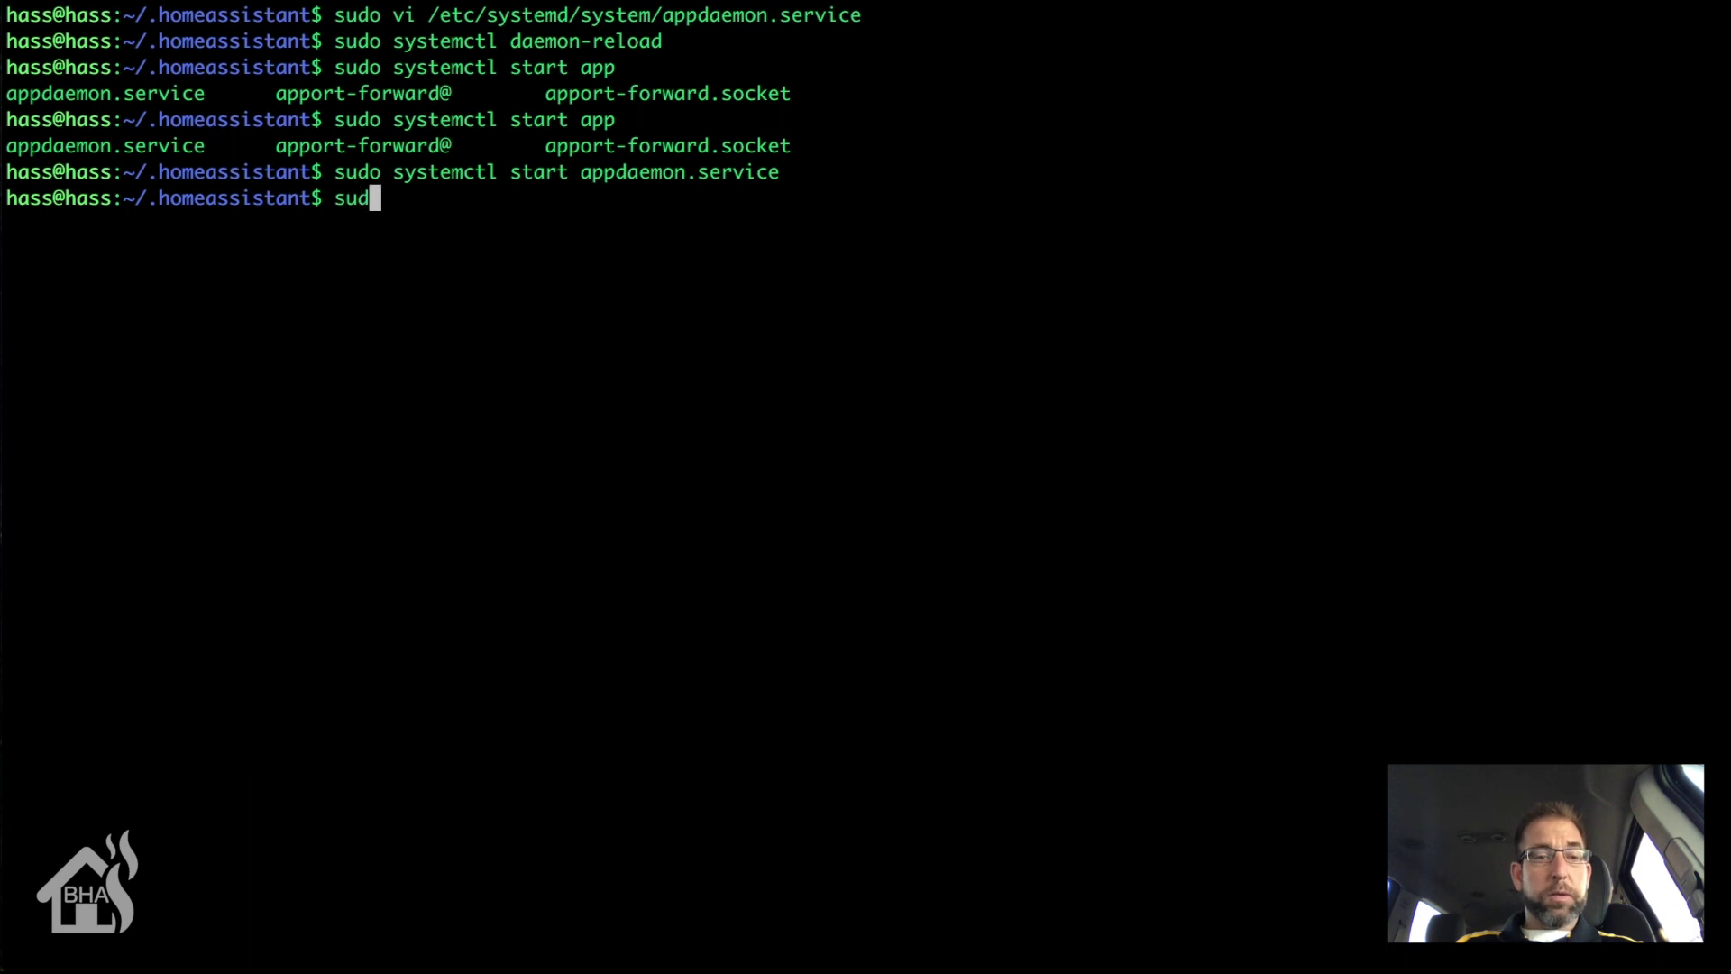
{"action": "type", "text": "o systemct"}
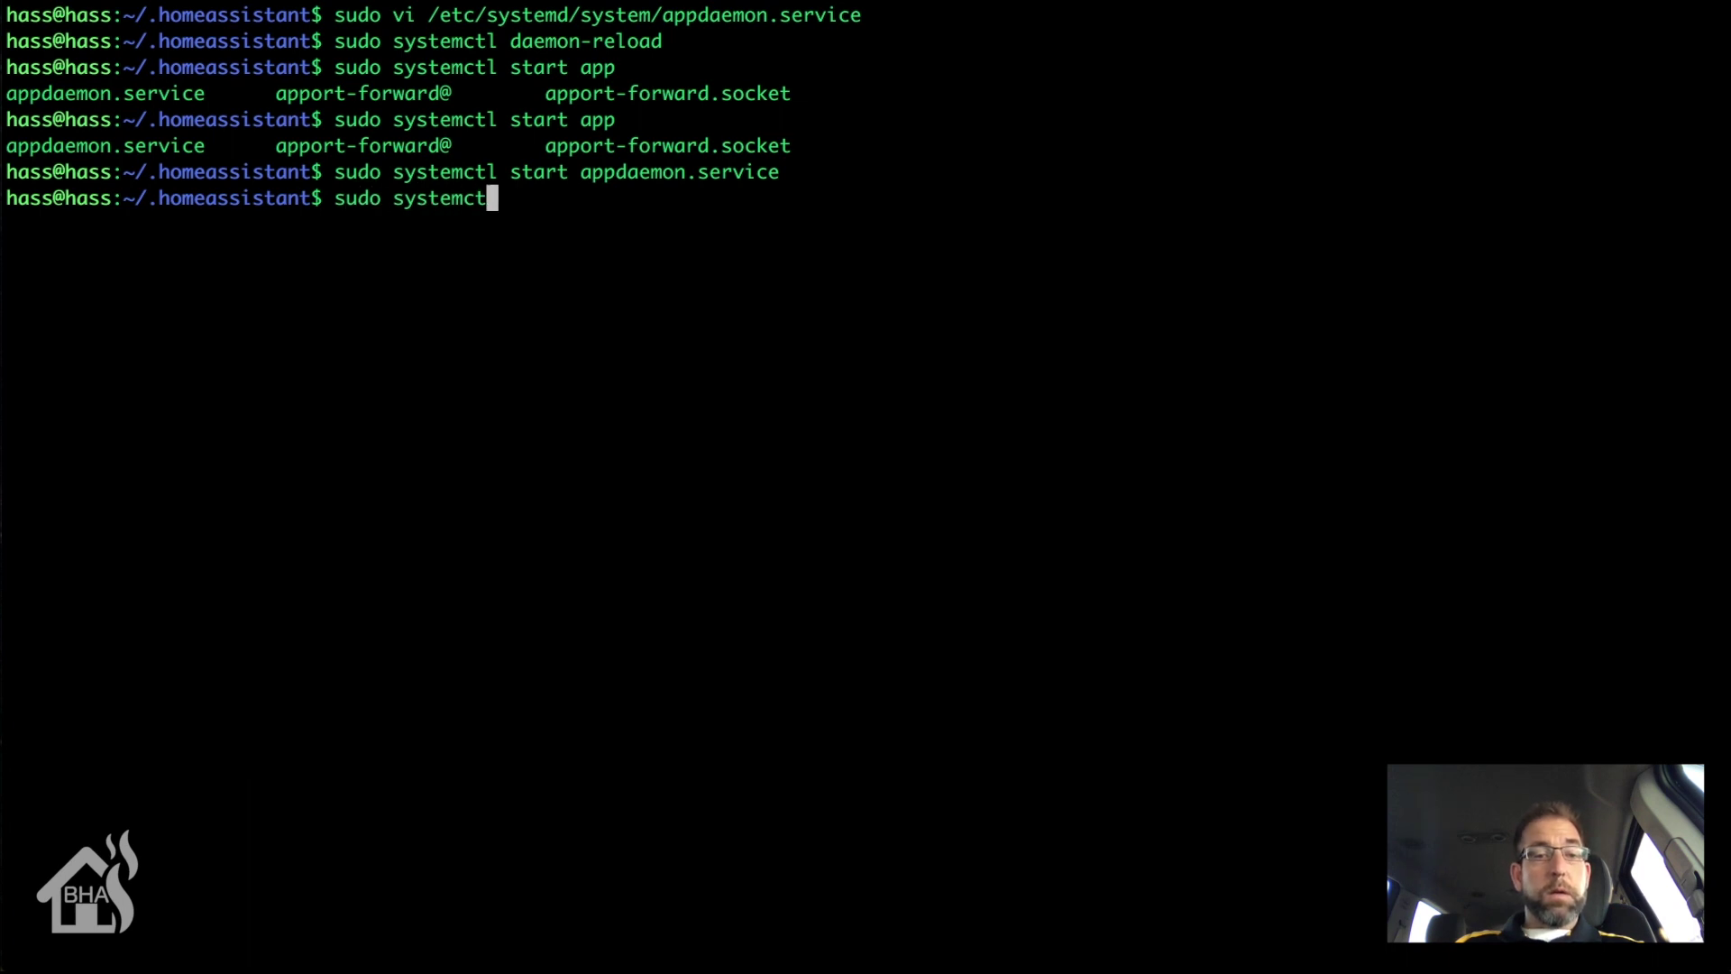
{"action": "type", "text": "l status ap"}
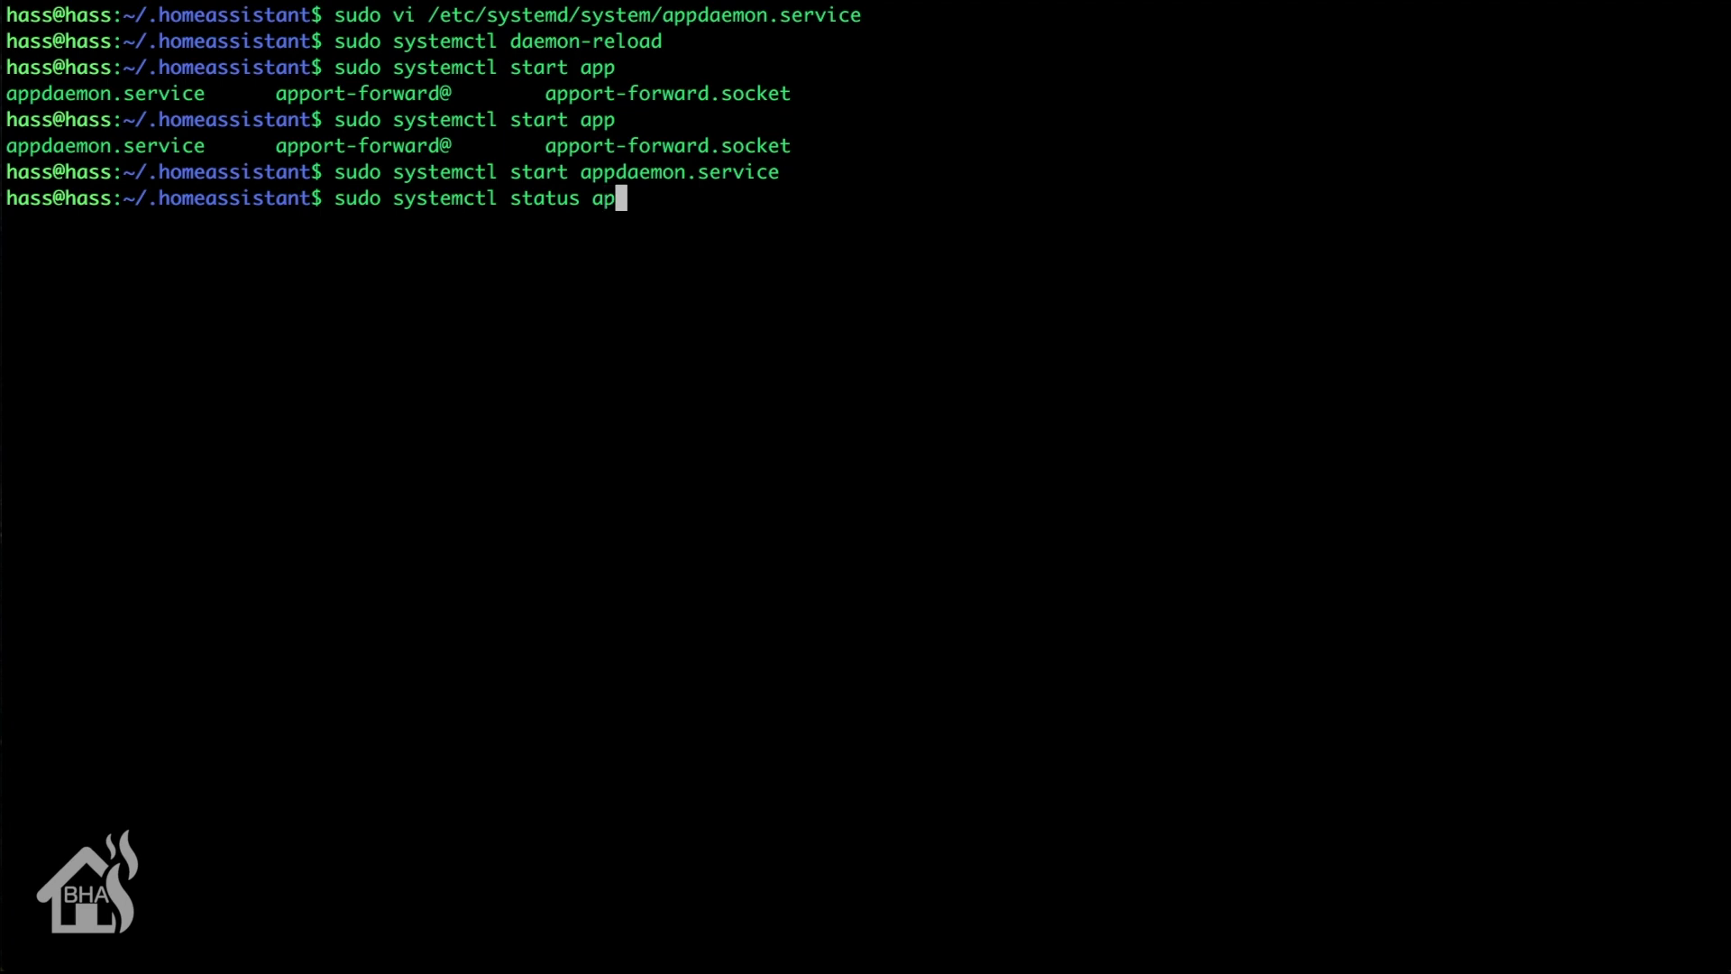
{"action": "type", "text": "pdae"}
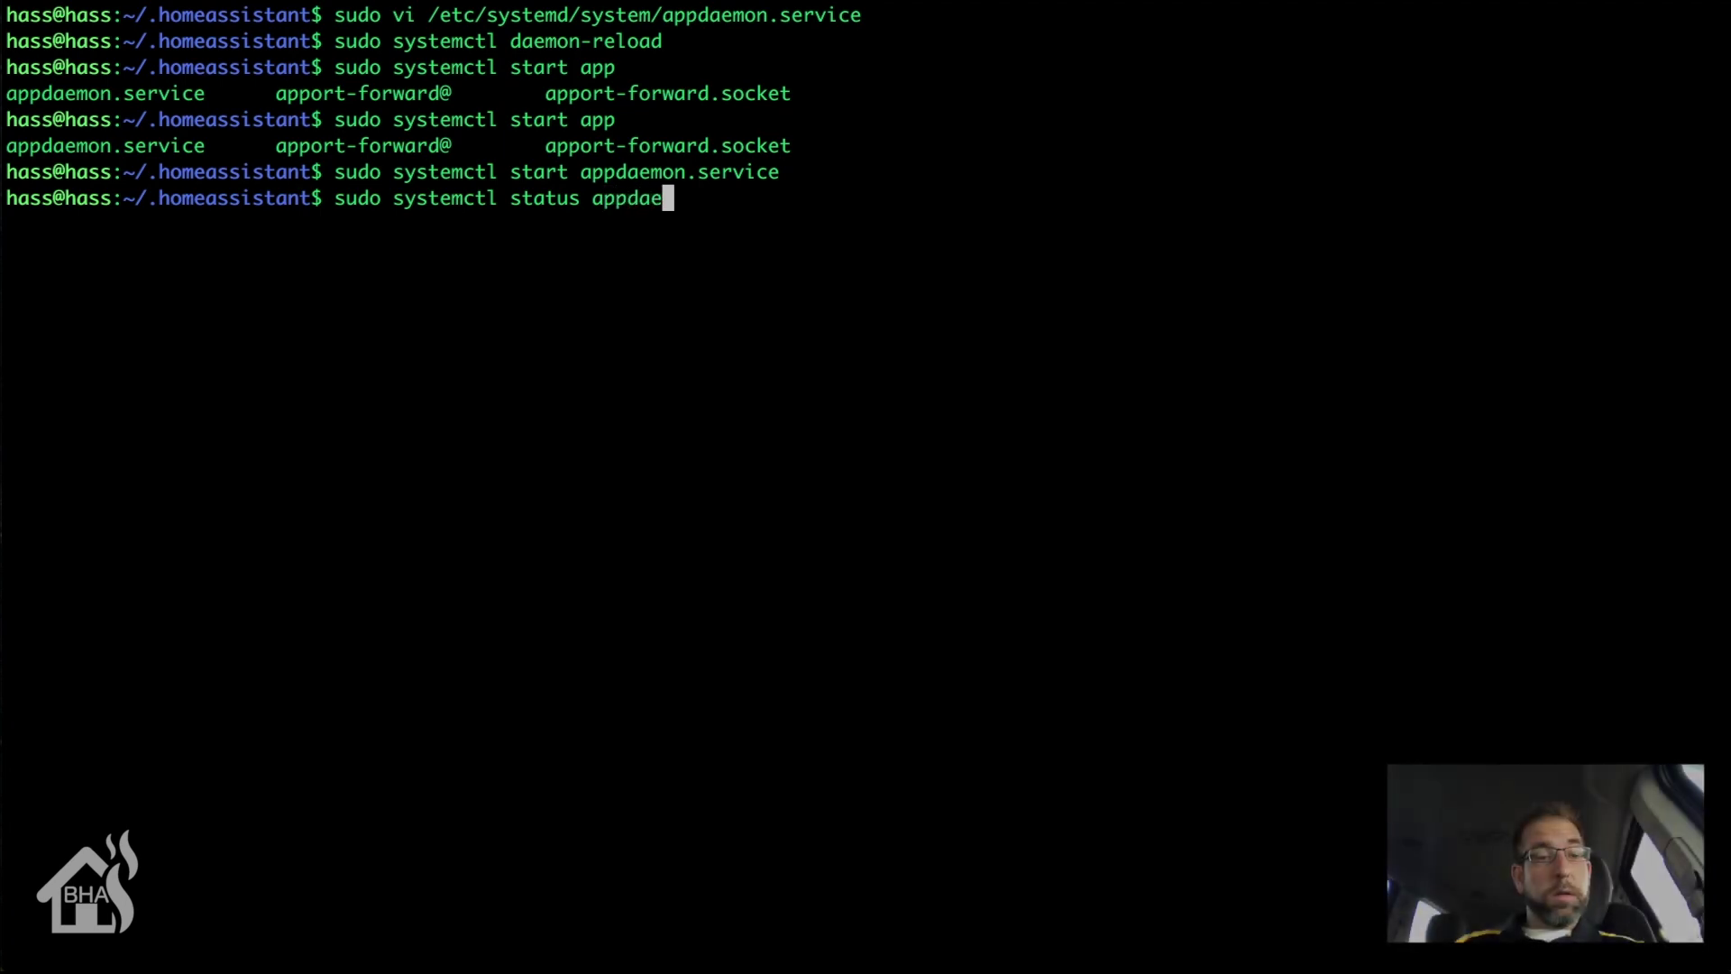
{"action": "key", "text": "Tab"}
{"action": "key", "text": "Return"}
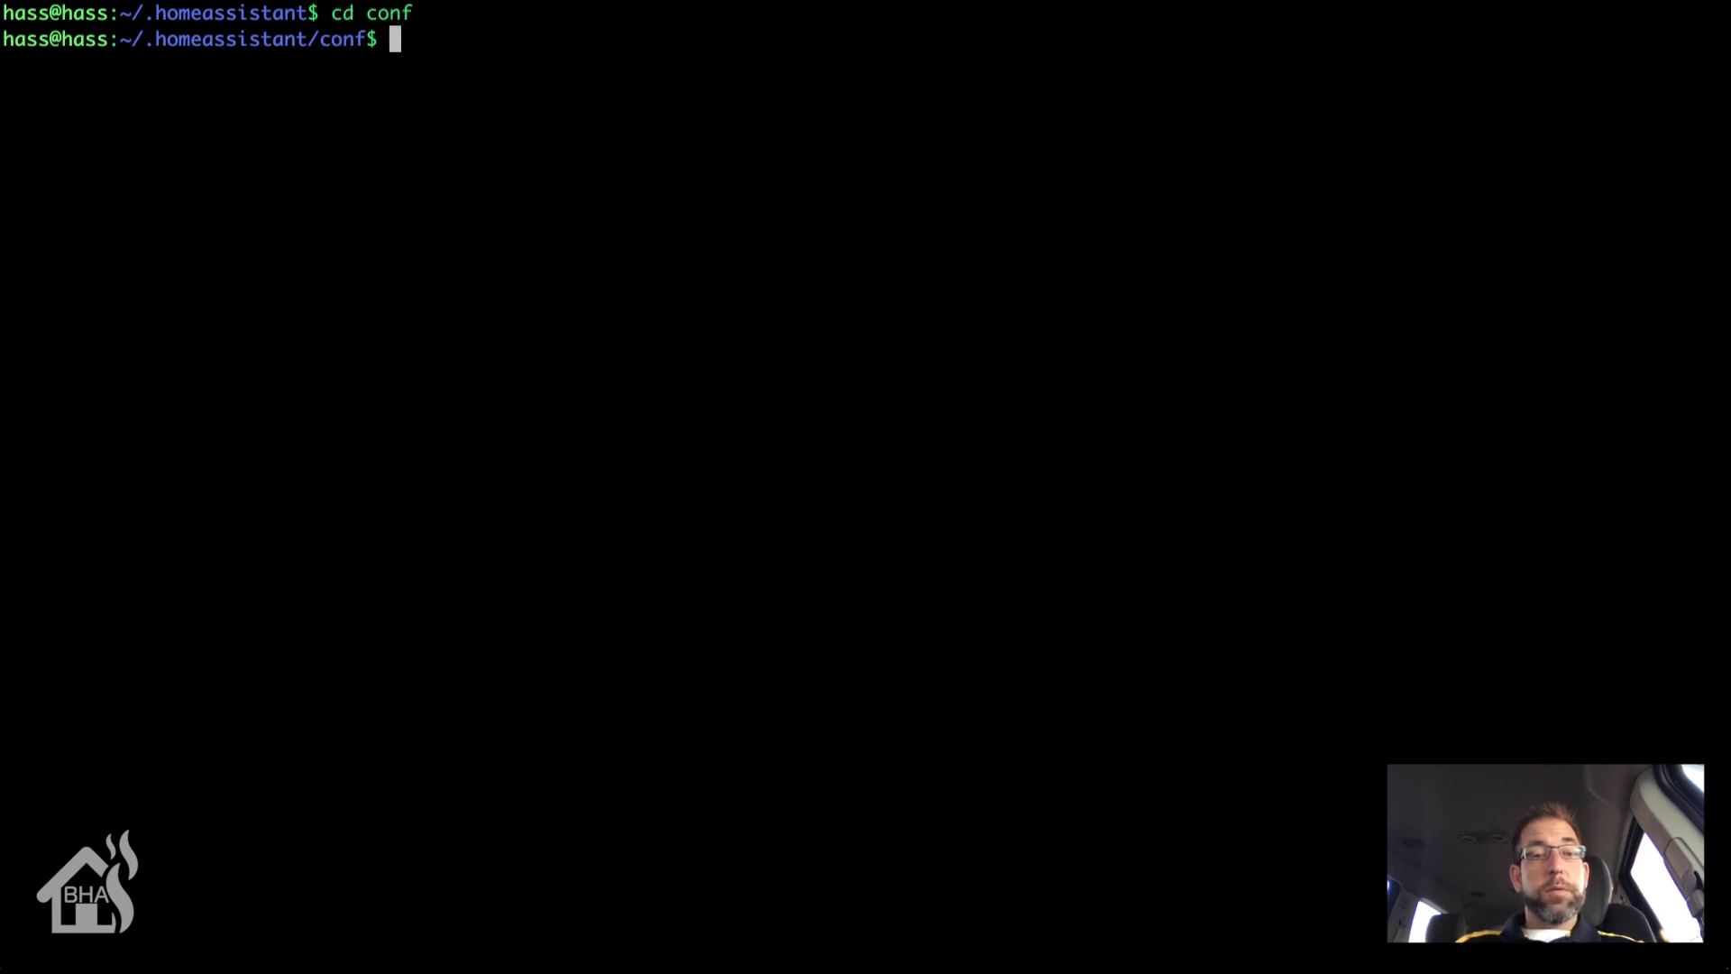
Step: Create a dashboards folder, move into it, and open a new main.dash file in vi
{"action": "type", "text": "sudo "}
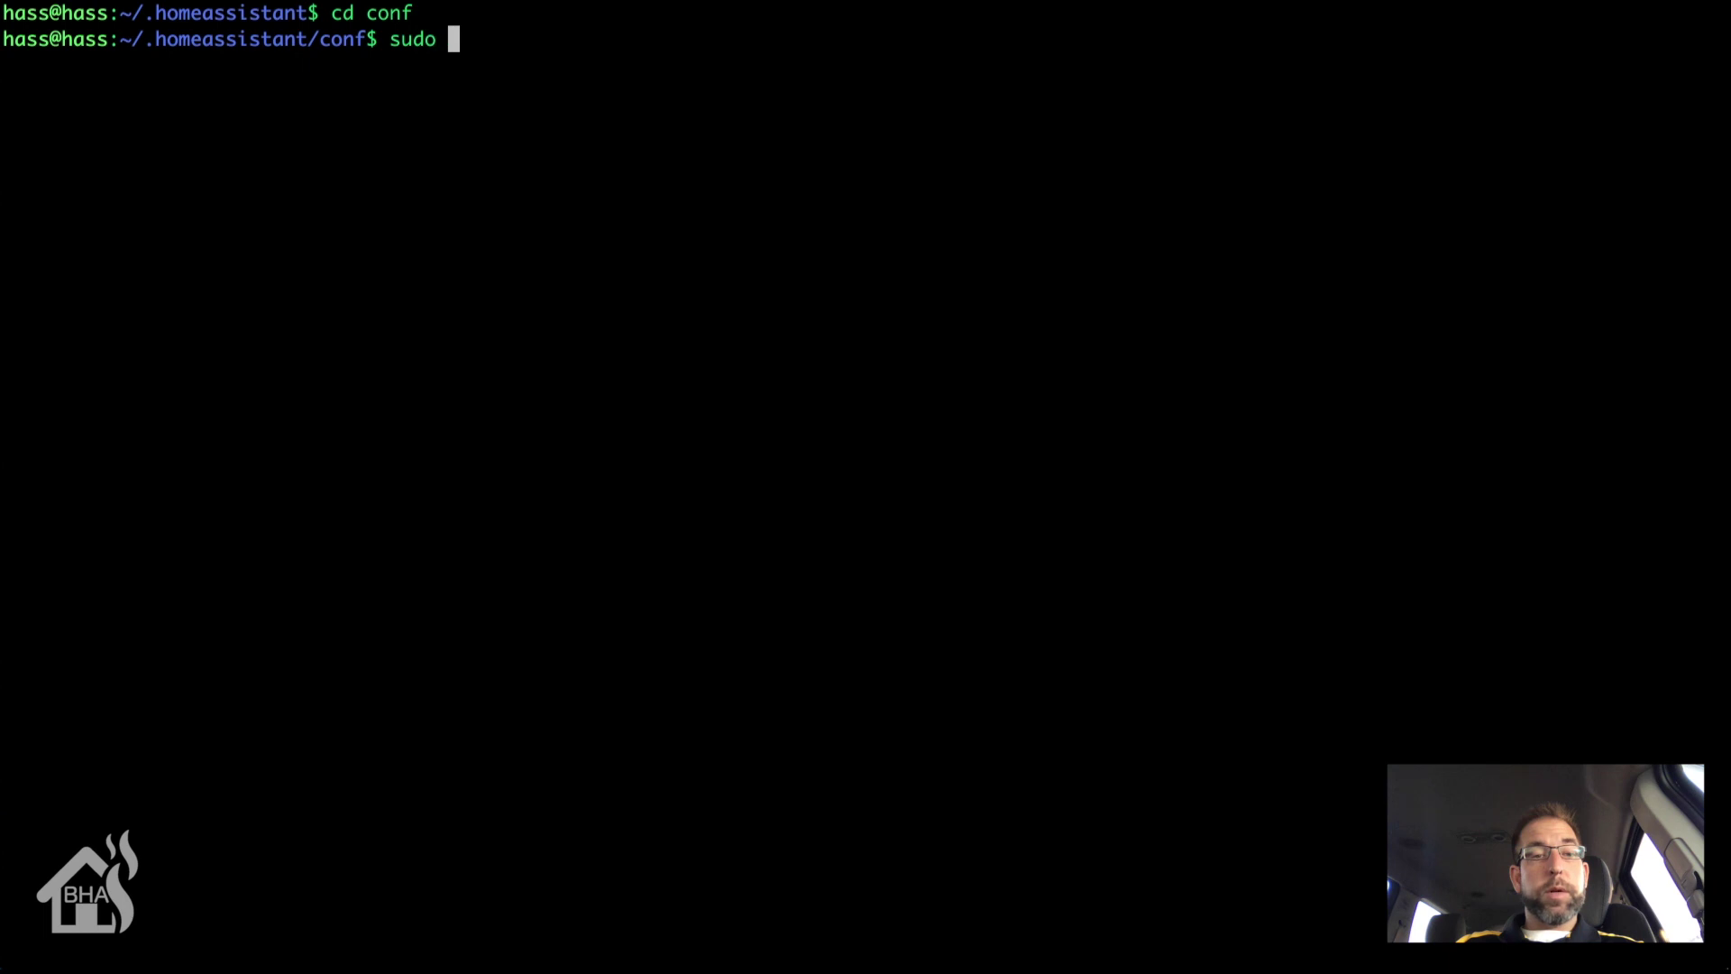
{"action": "type", "text": "mkdir dashboar"}
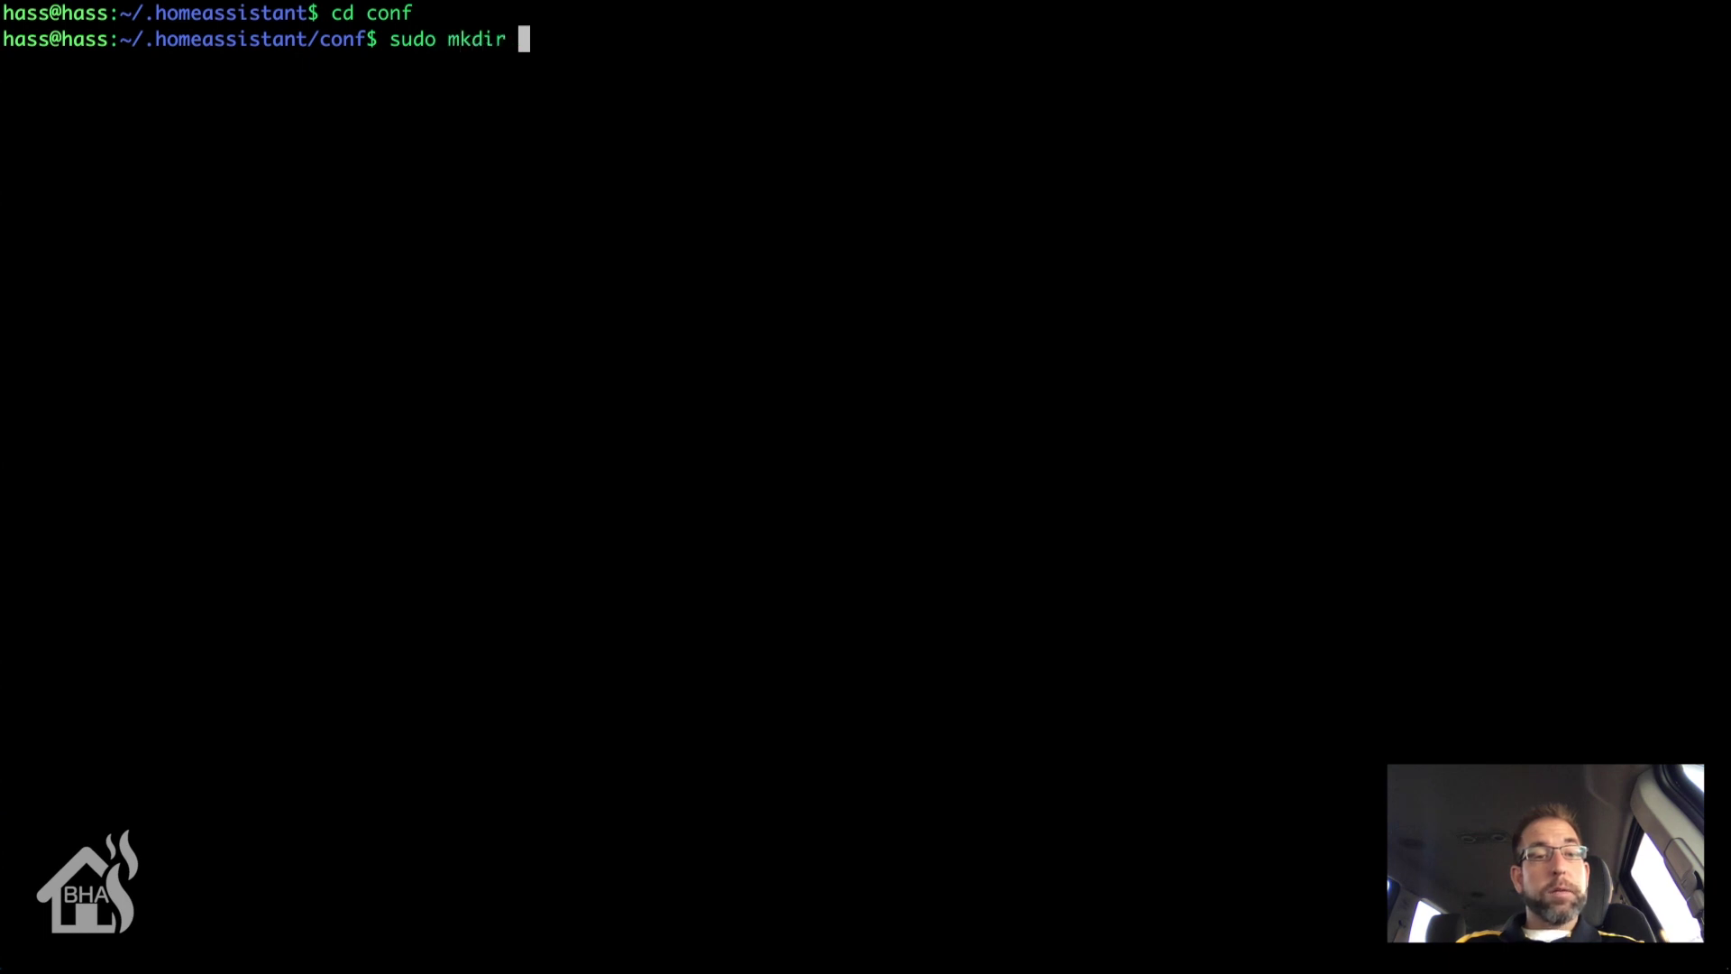
{"action": "type", "text": "ds"}
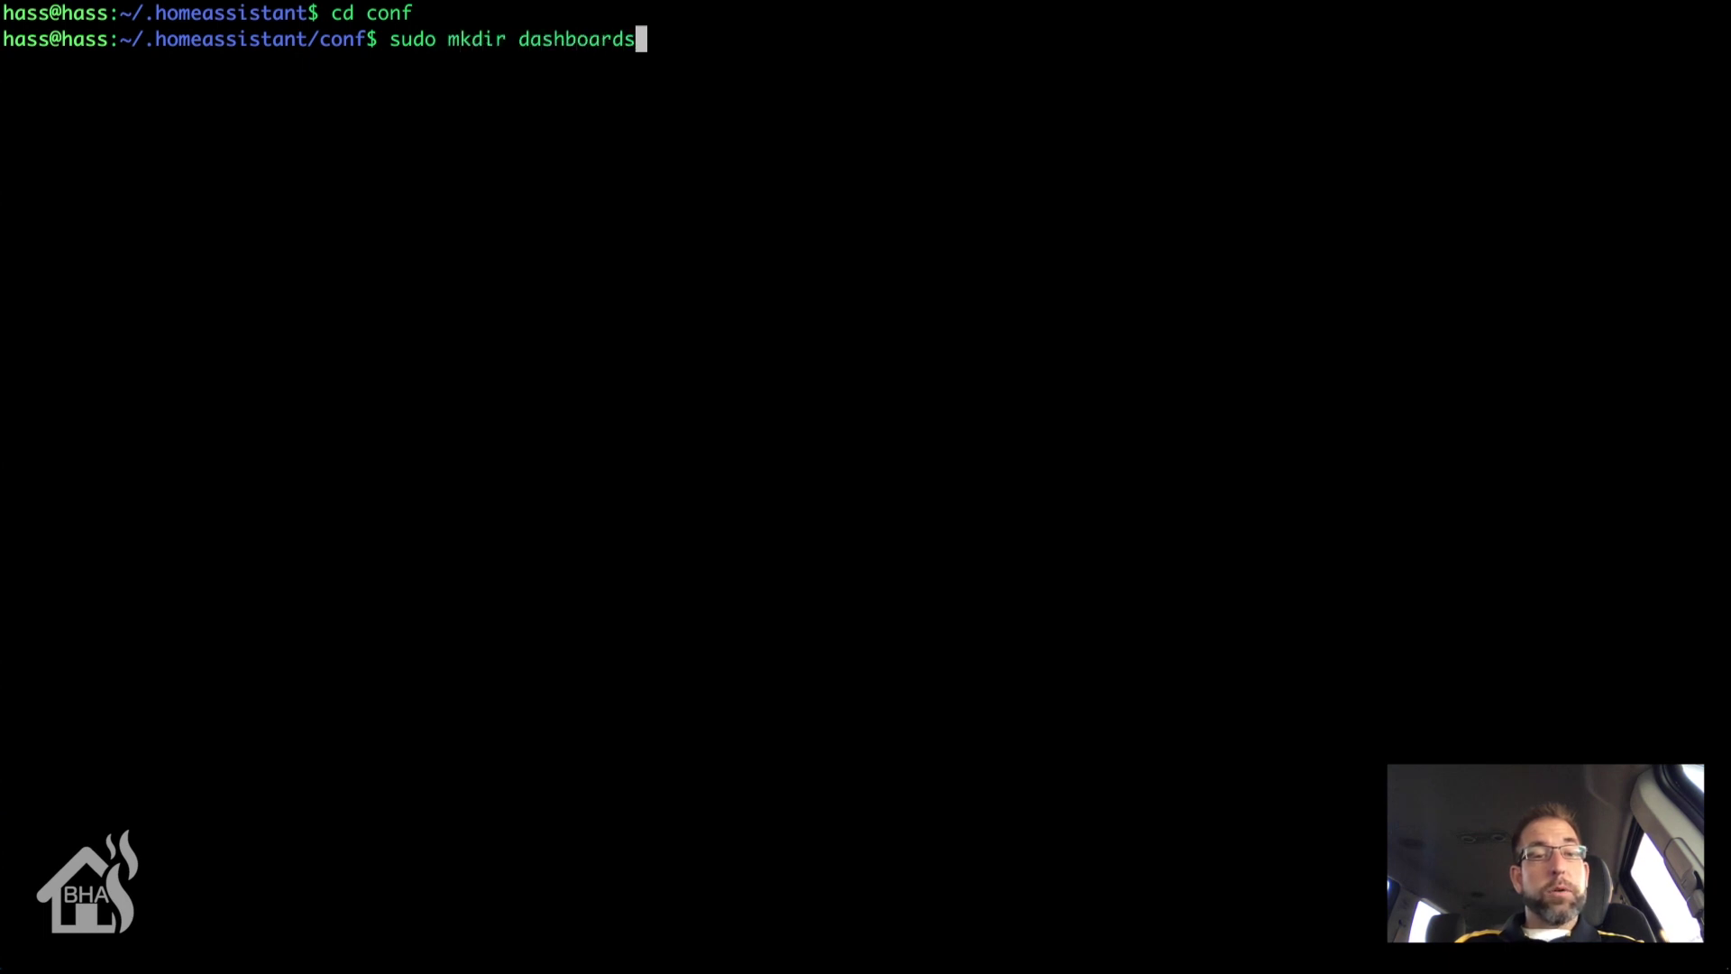
{"action": "key", "text": "Return"}
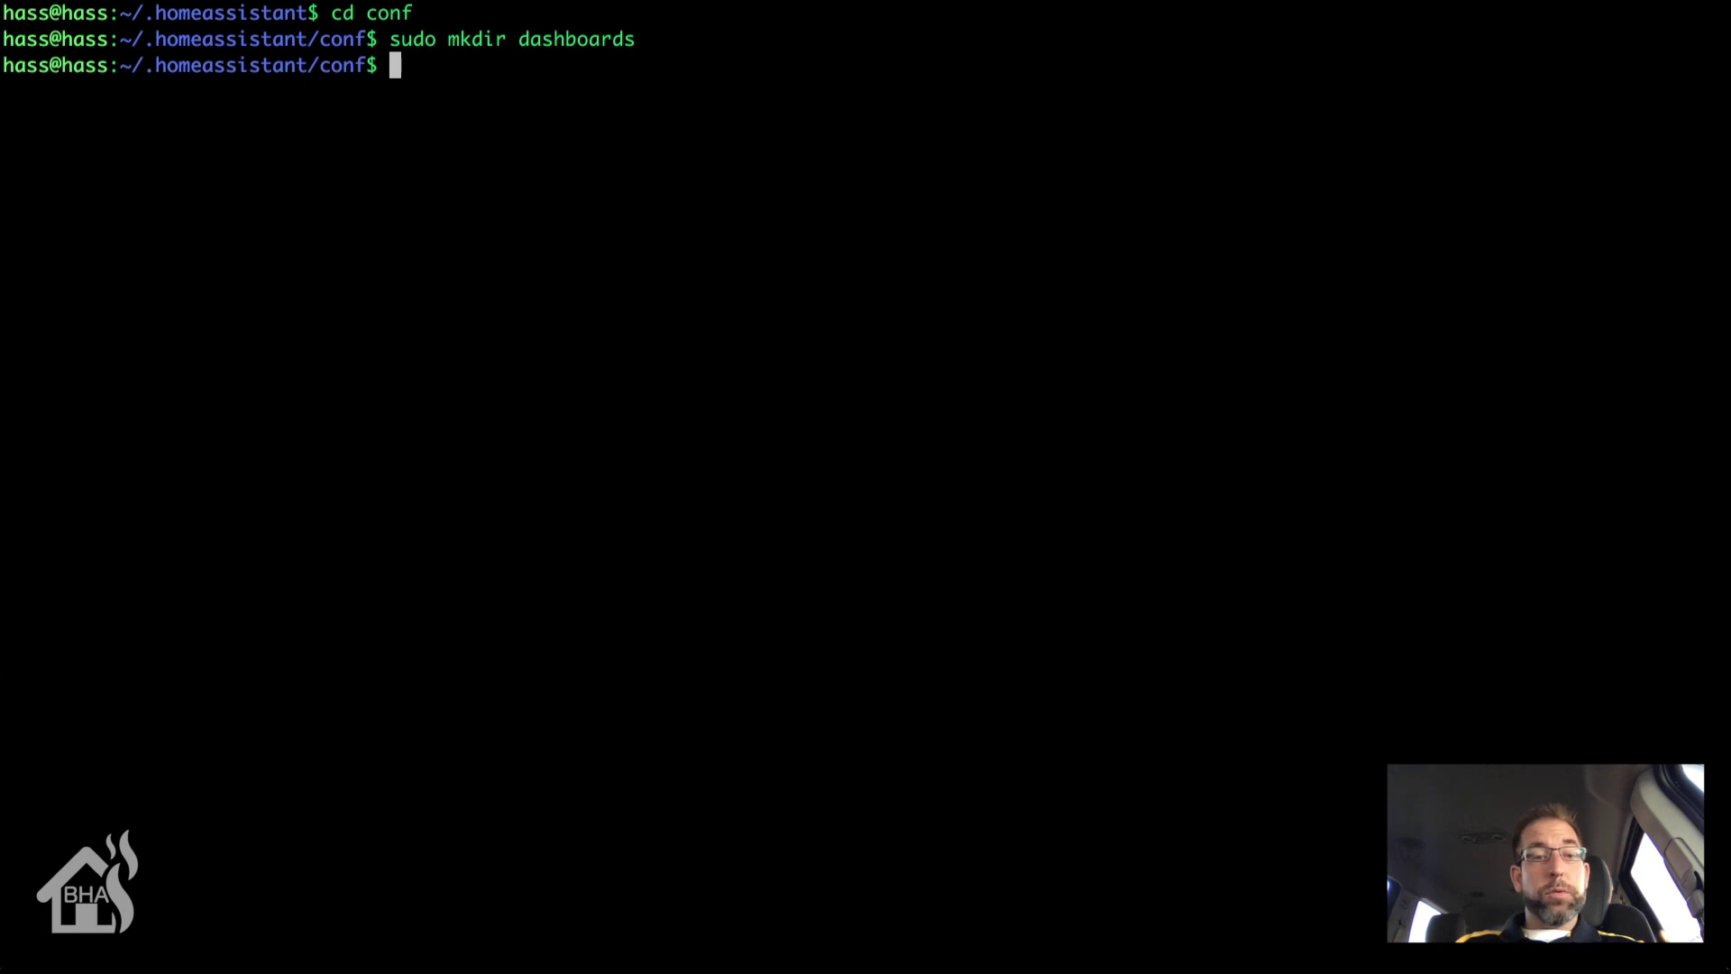
{"action": "type", "text": "cd dashb"}
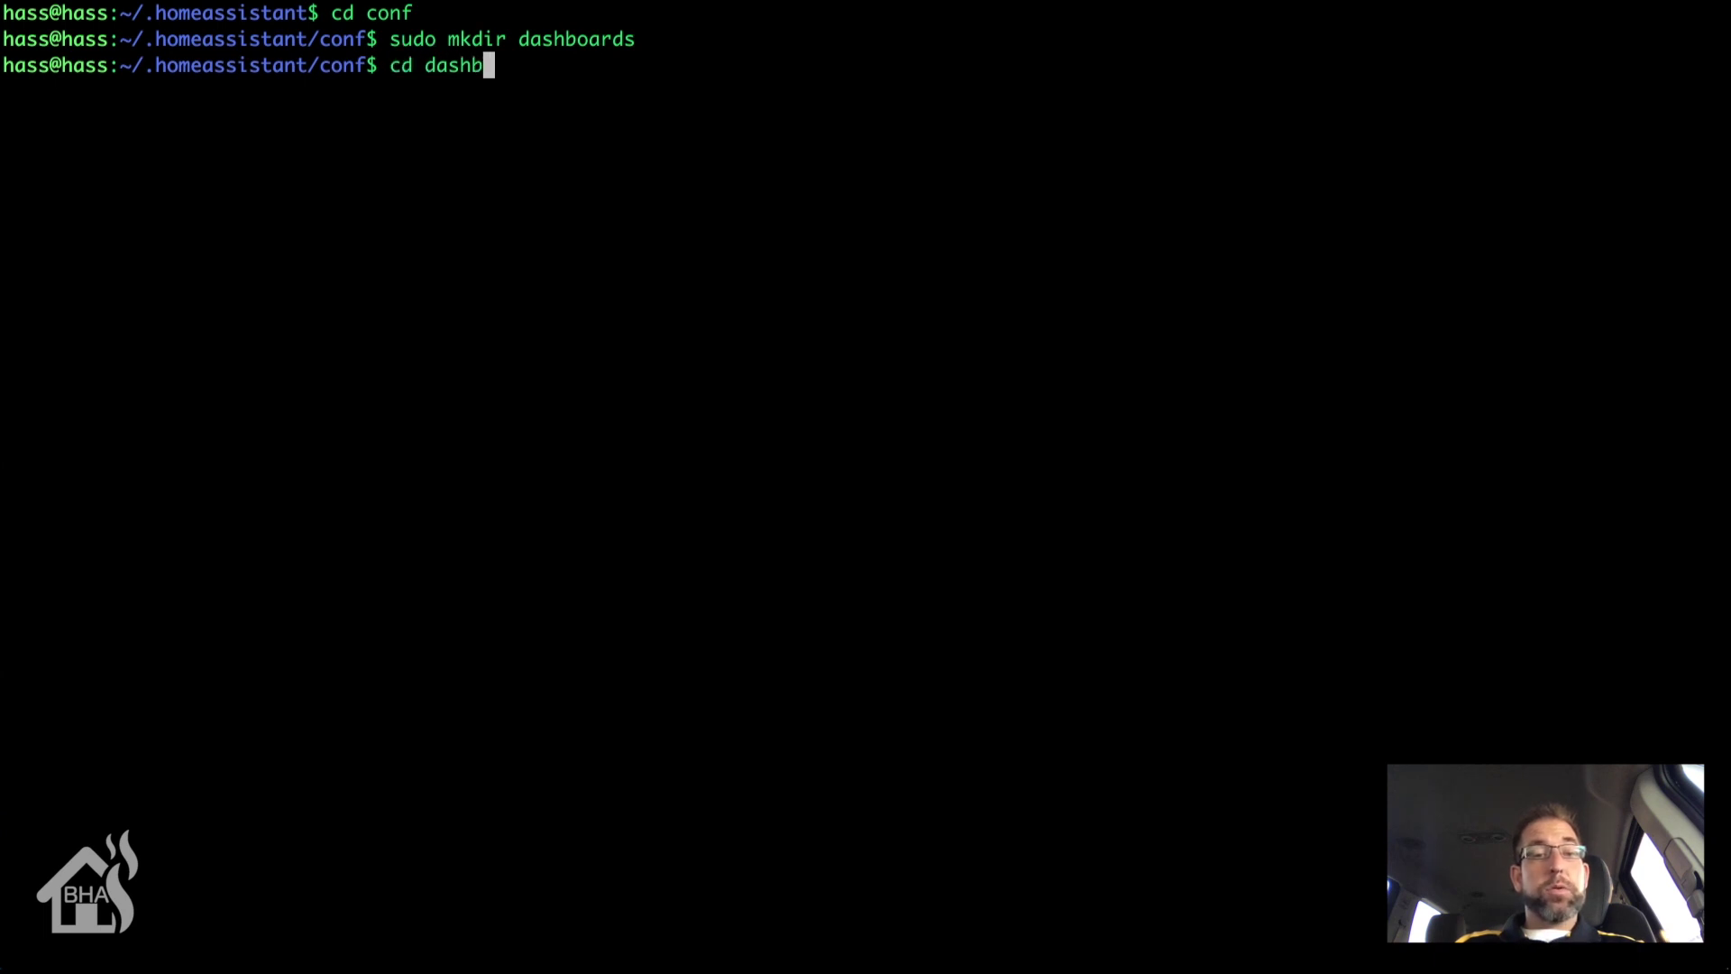
{"action": "key", "text": "Tab"}
{"action": "key", "text": "Return"}
{"action": "type", "text": "sudo "}
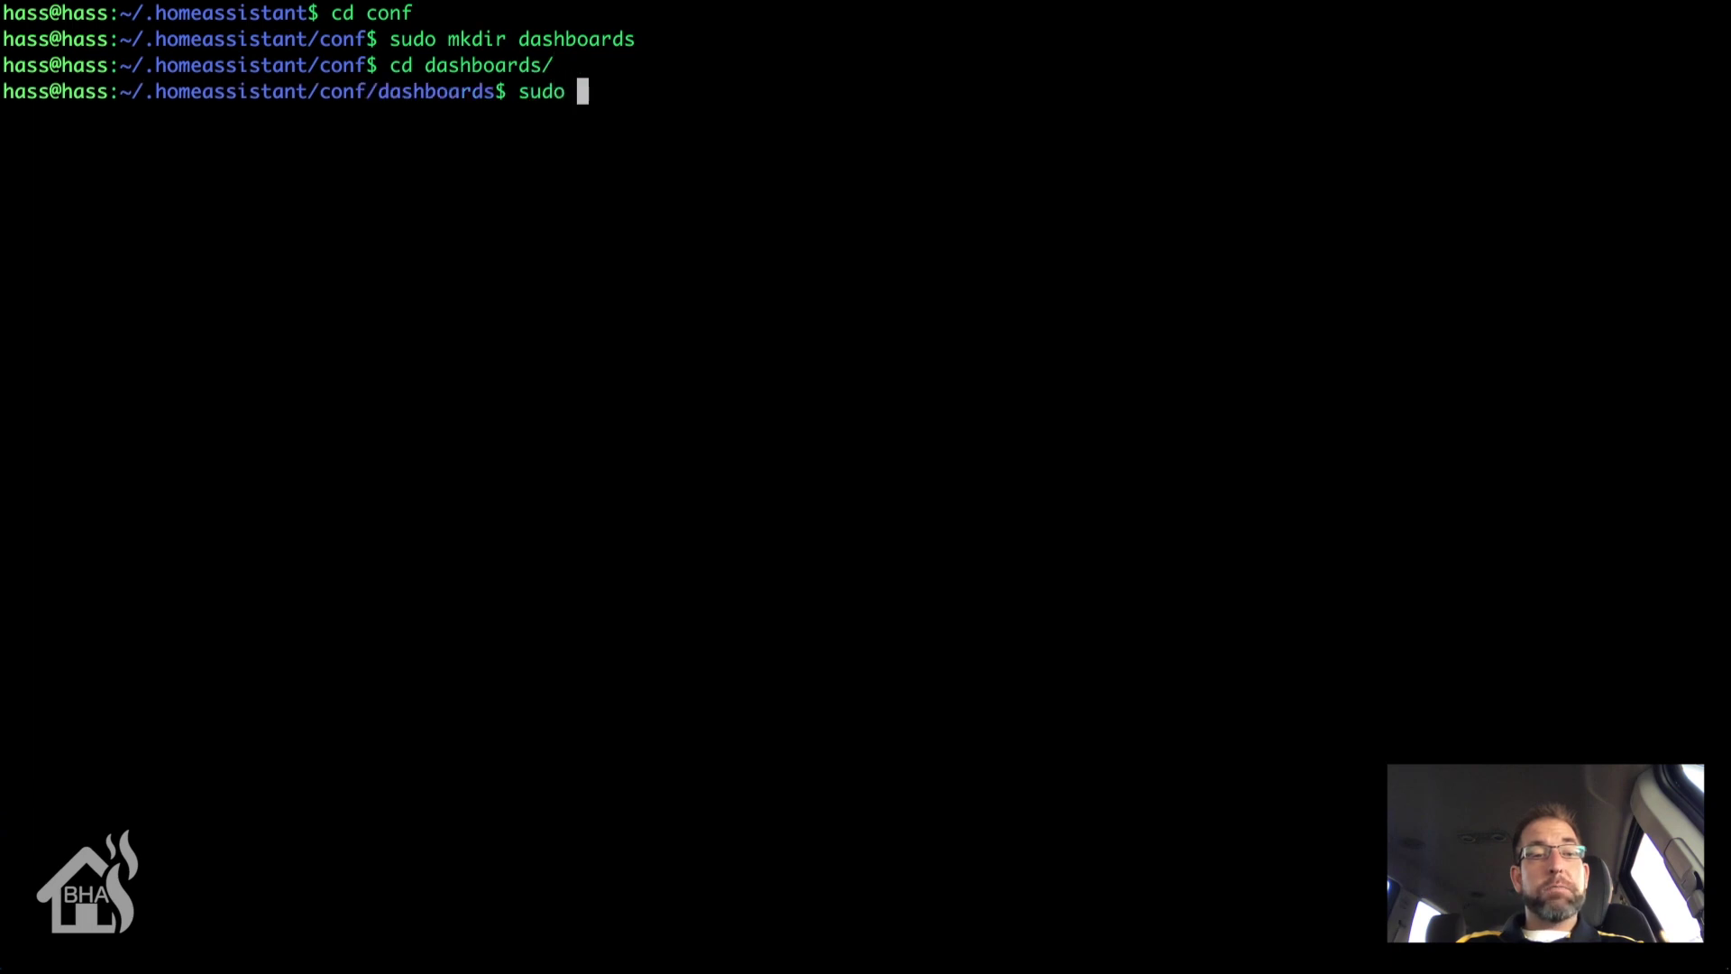
{"action": "type", "text": "vi main.da"}
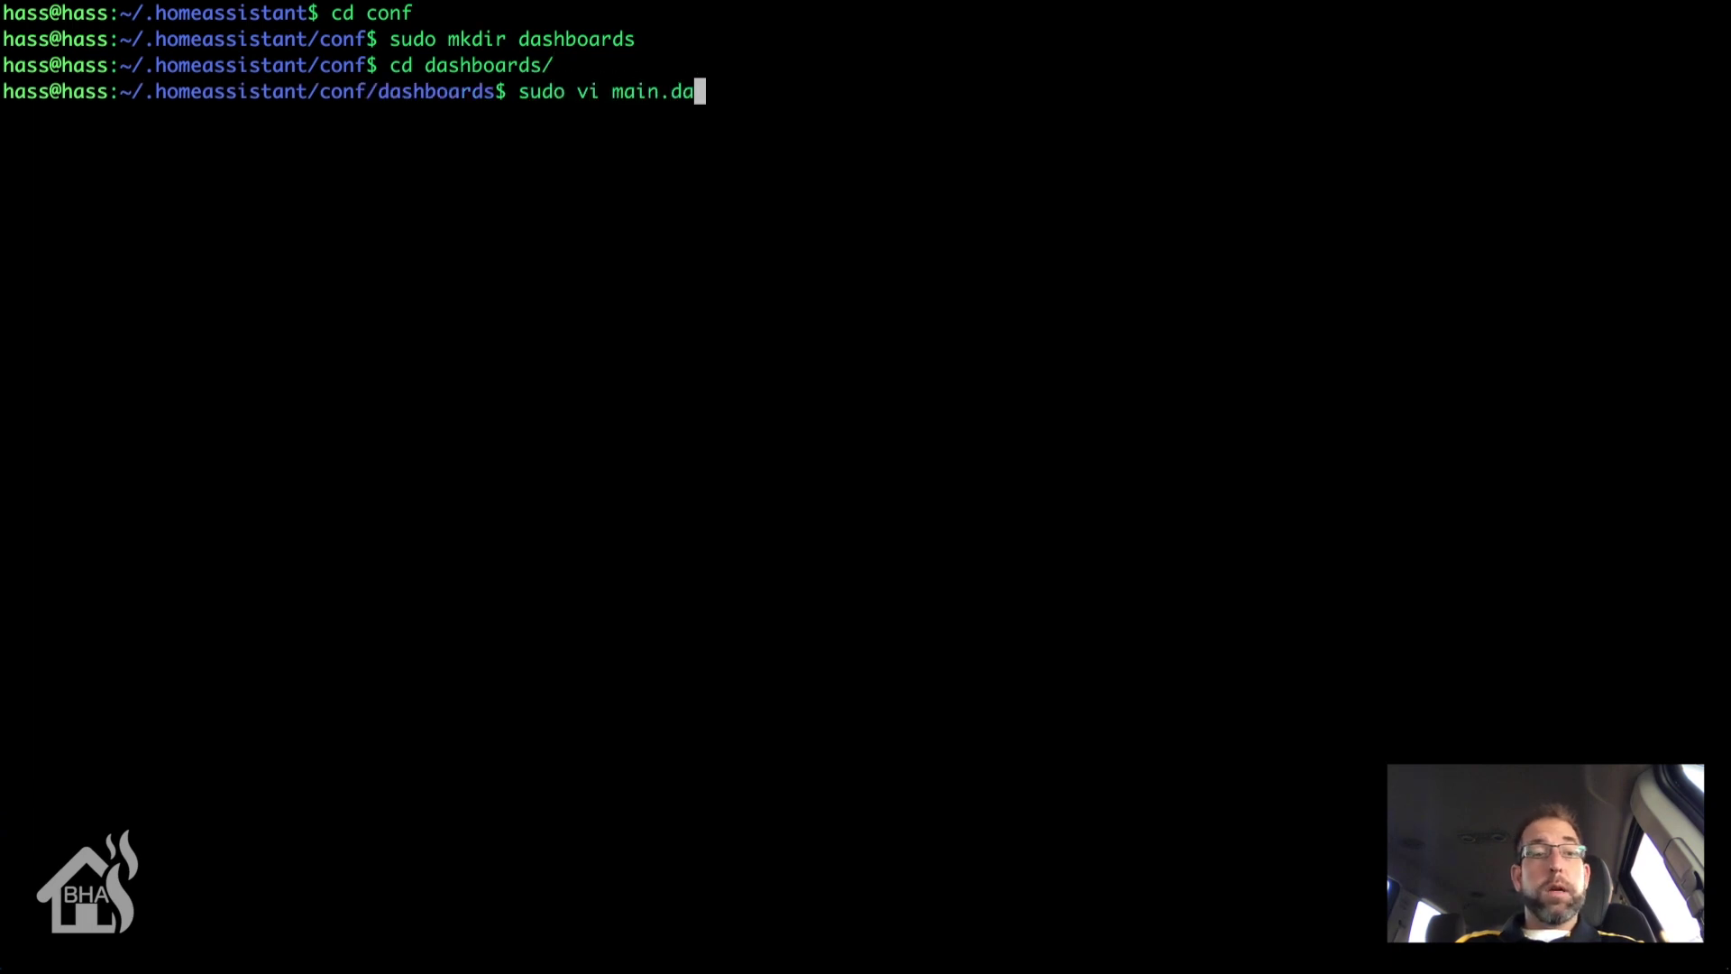
{"action": "type", "text": "sh"}
{"action": "key", "text": "Return"}
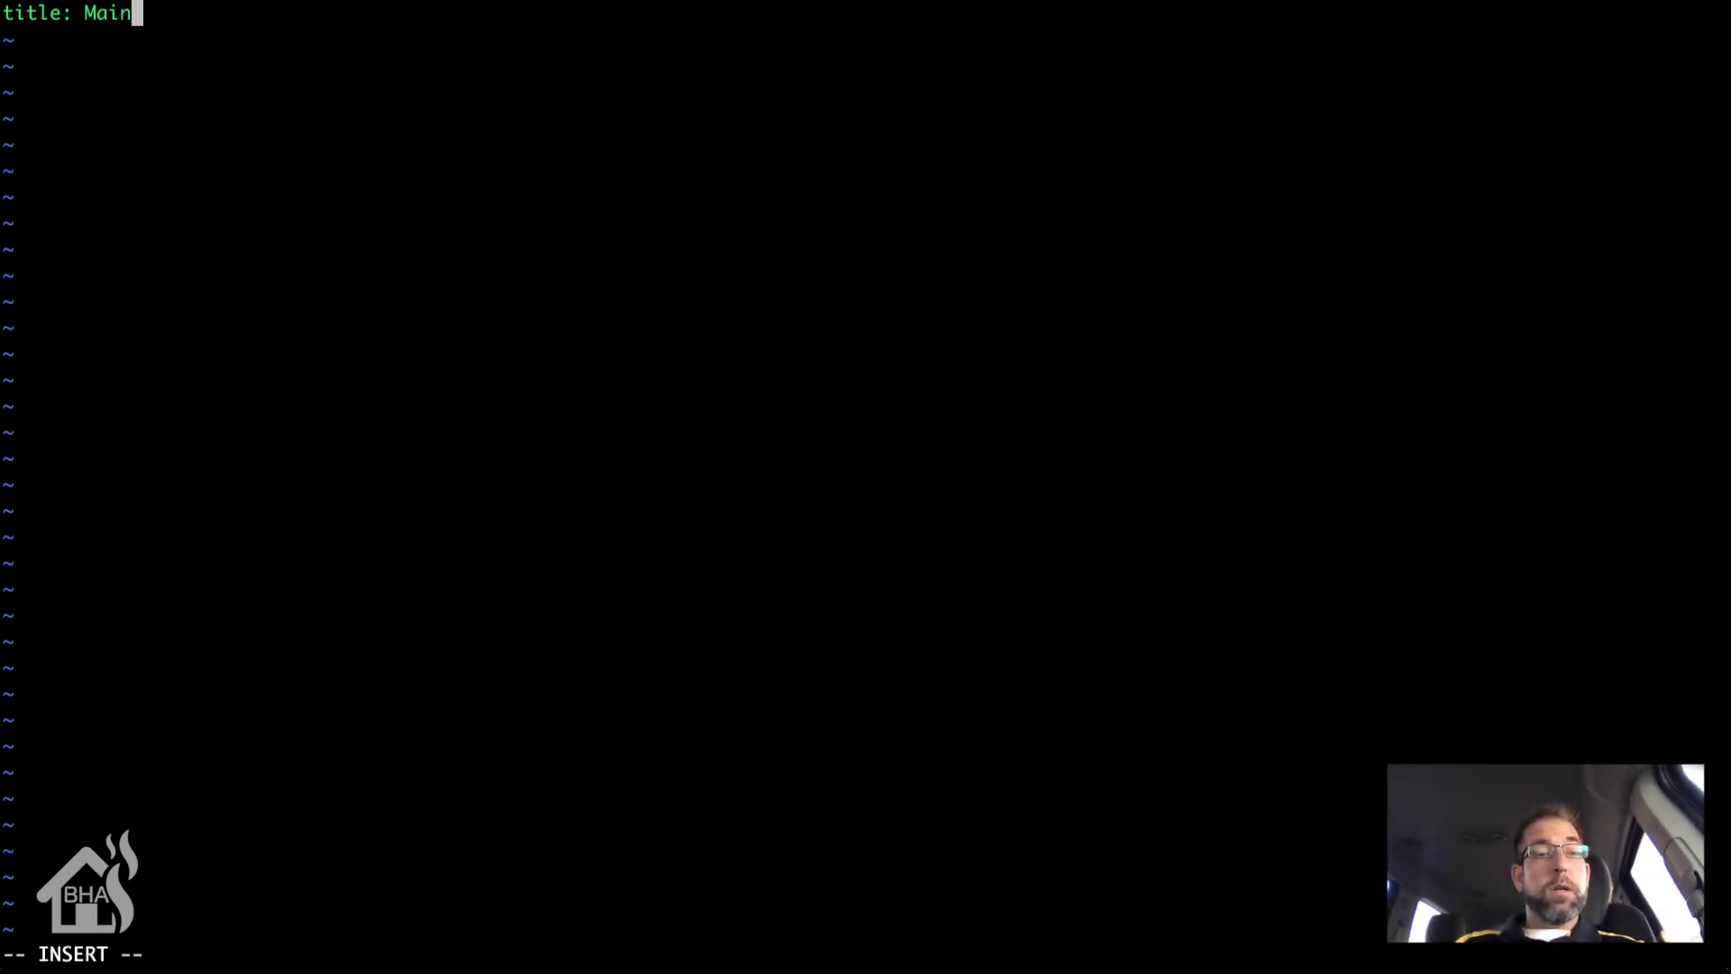
Step: Add widget_dimensions: [170, 180], widget_margins: [15, 15] and columns: 11 lines to main.dash
{"action": "key", "text": "Return"}
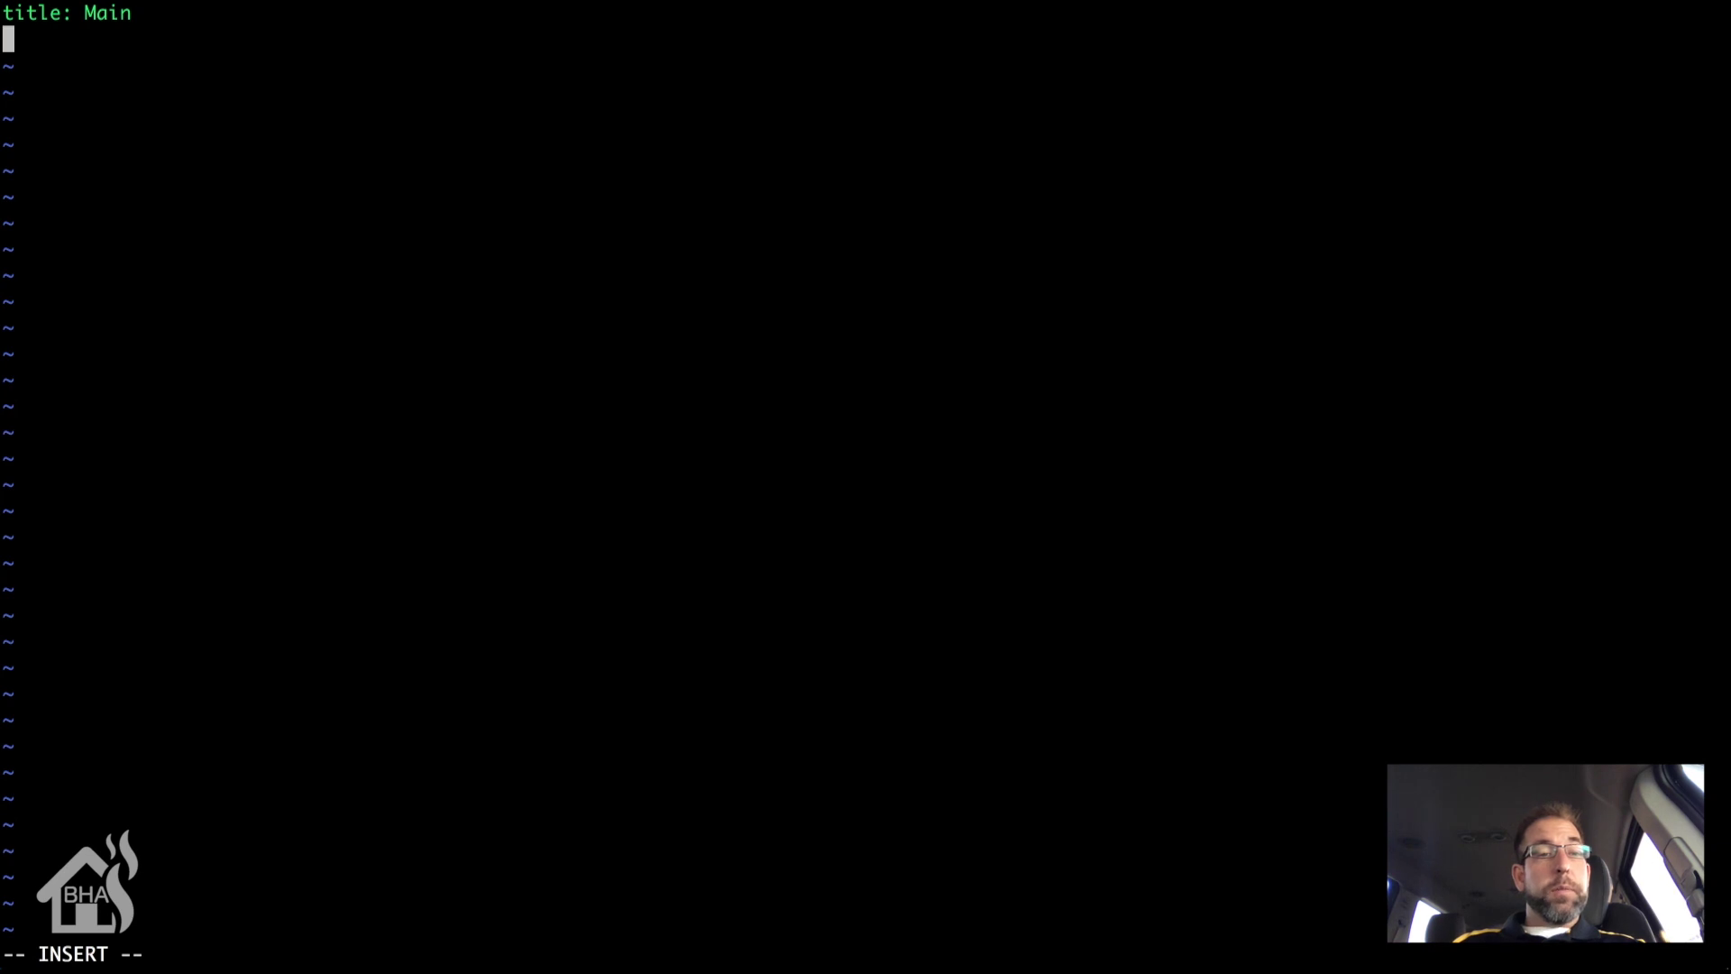
{"action": "type", "text": "widget+"}
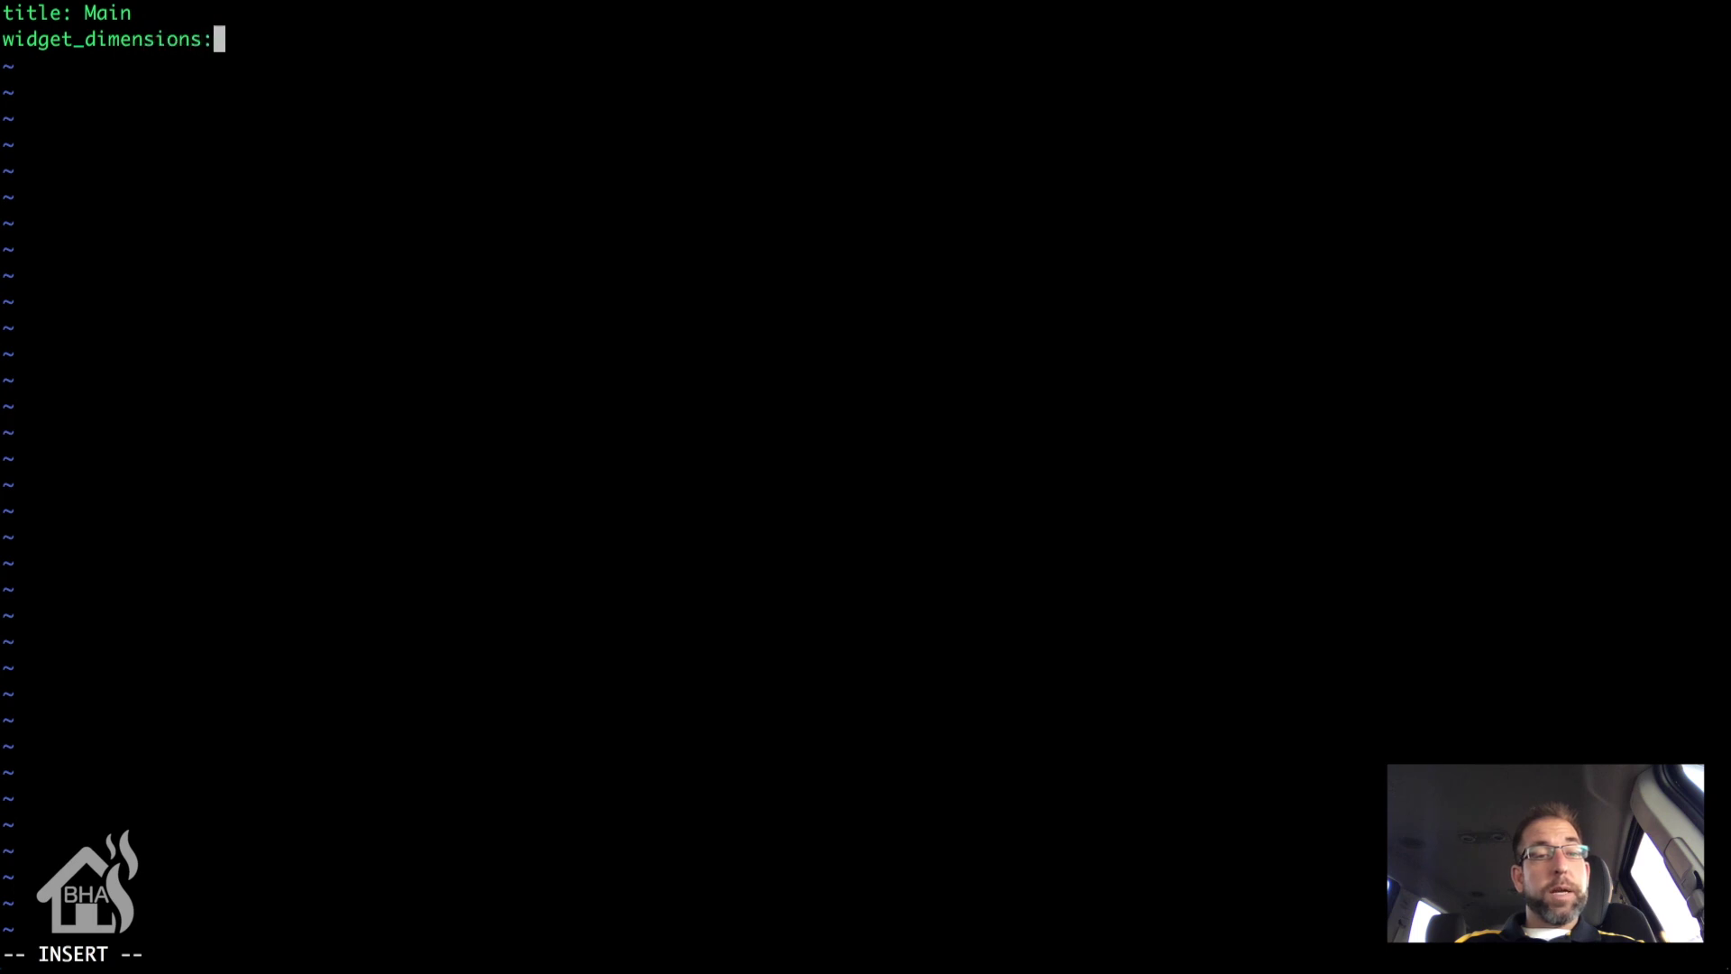
{"action": "type", "text": " [1"}
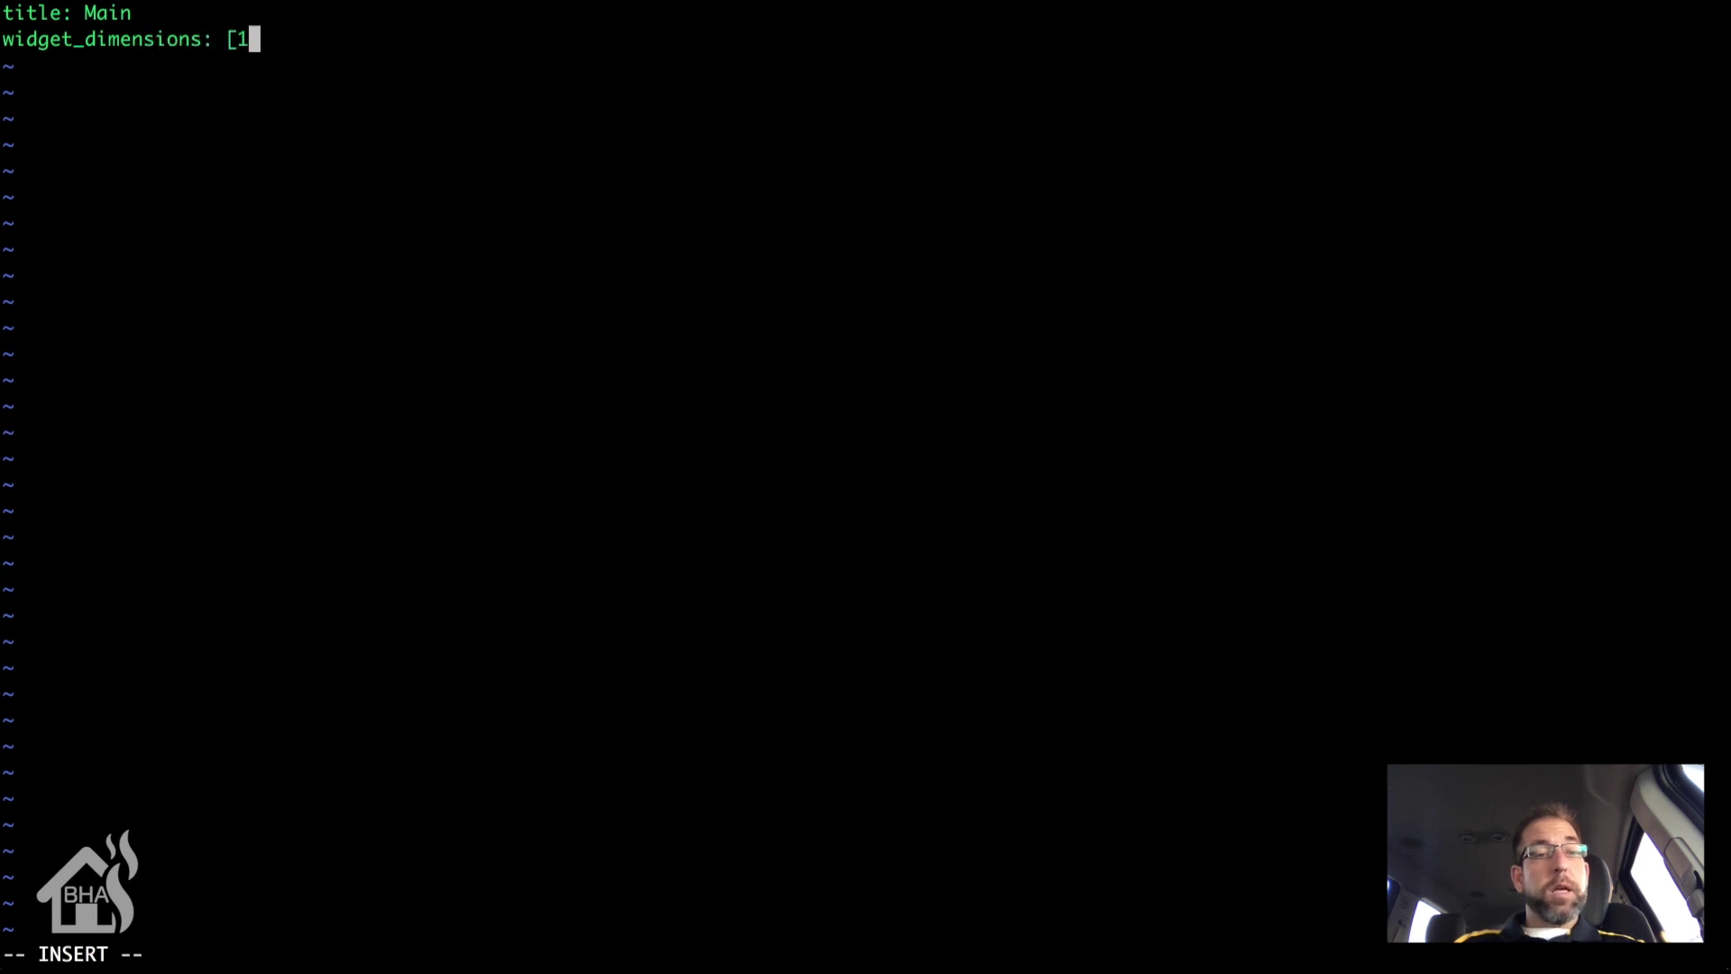
{"action": "type", "text": "70, 1"}
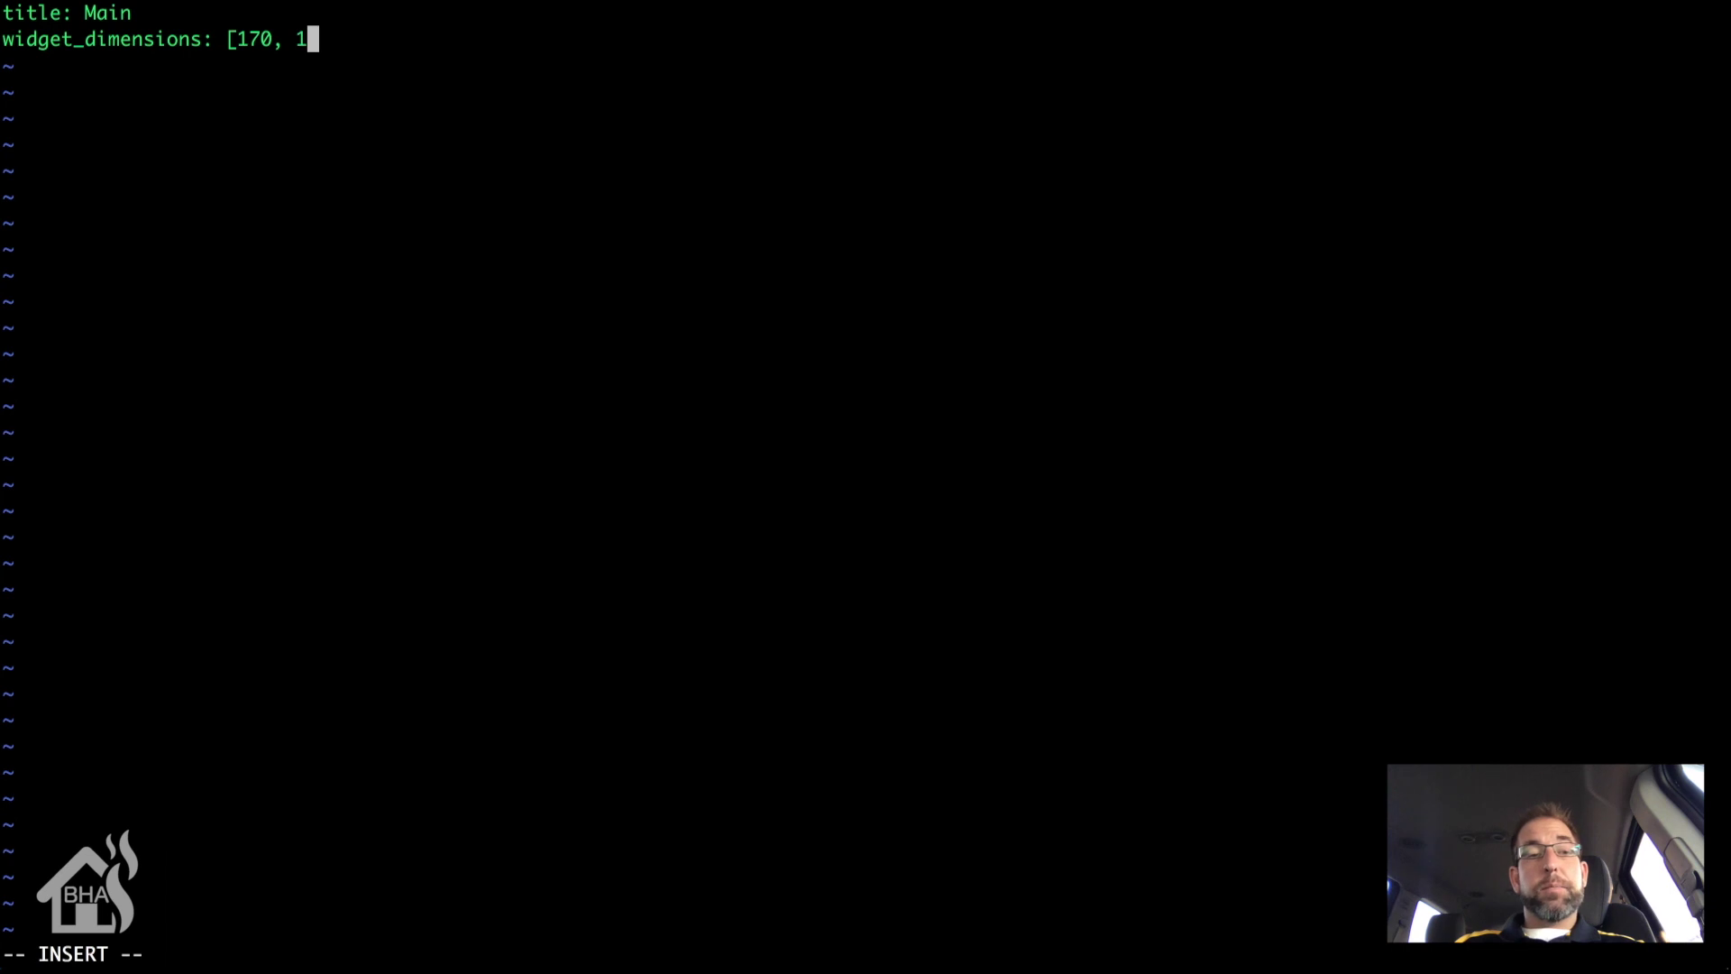
{"action": "type", "text": "80]"}
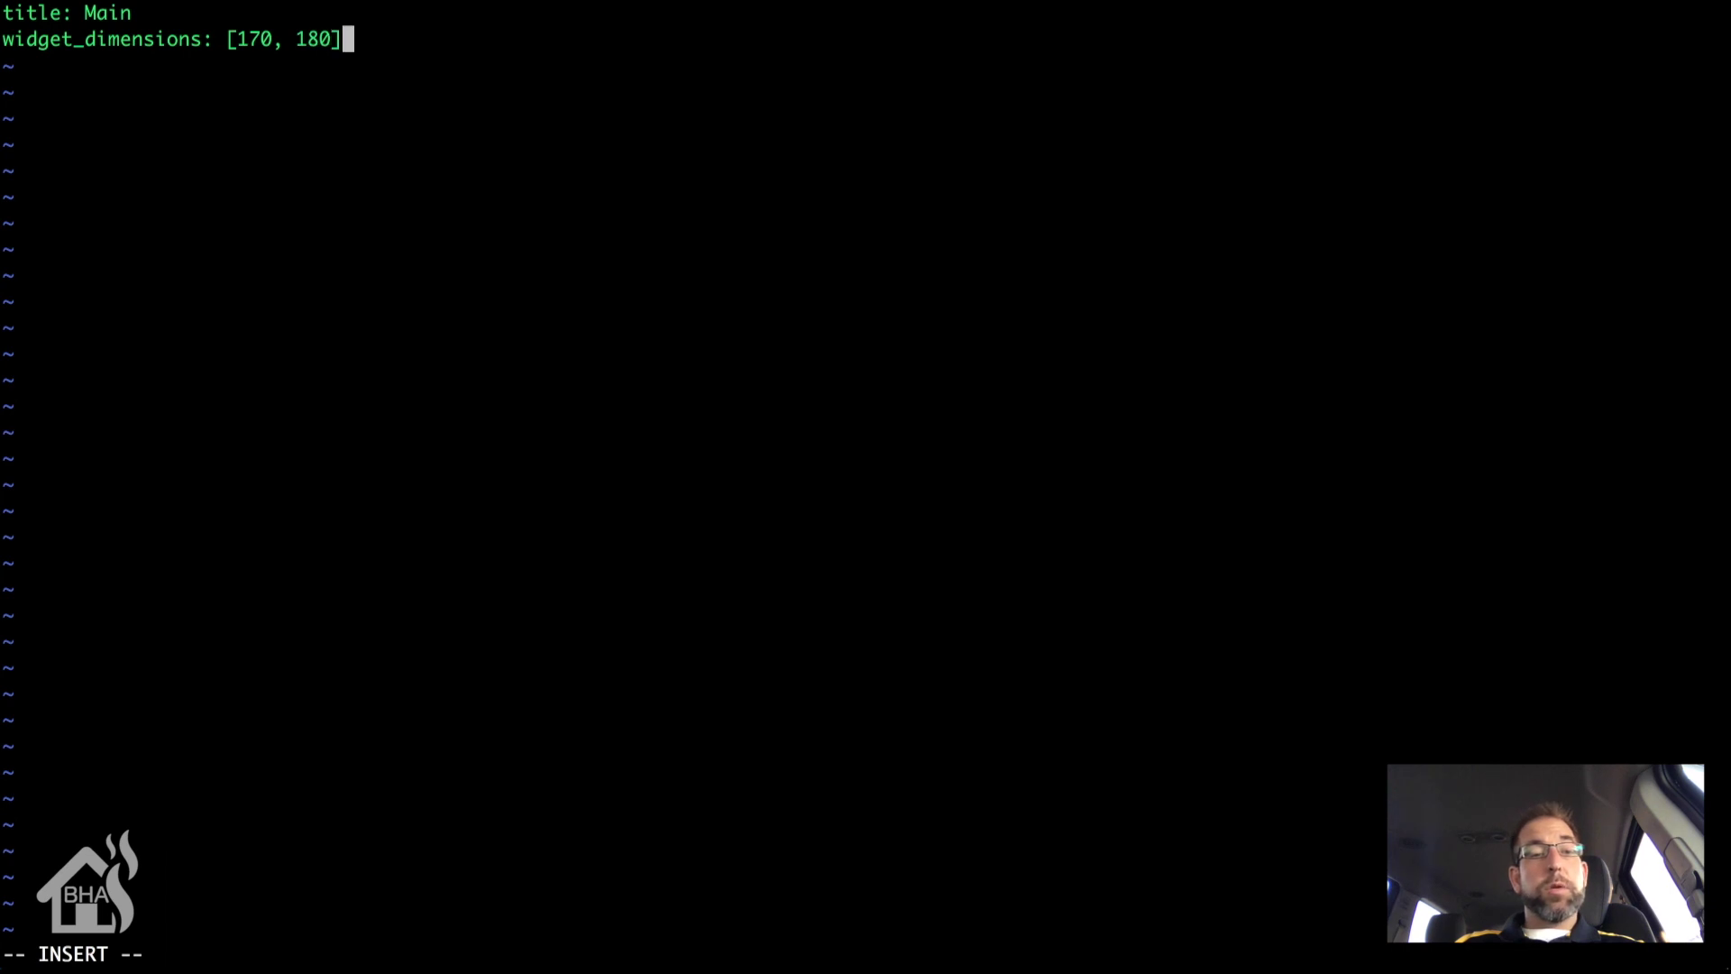
{"action": "key", "text": "Return"}
{"action": "type", "text": "w"}
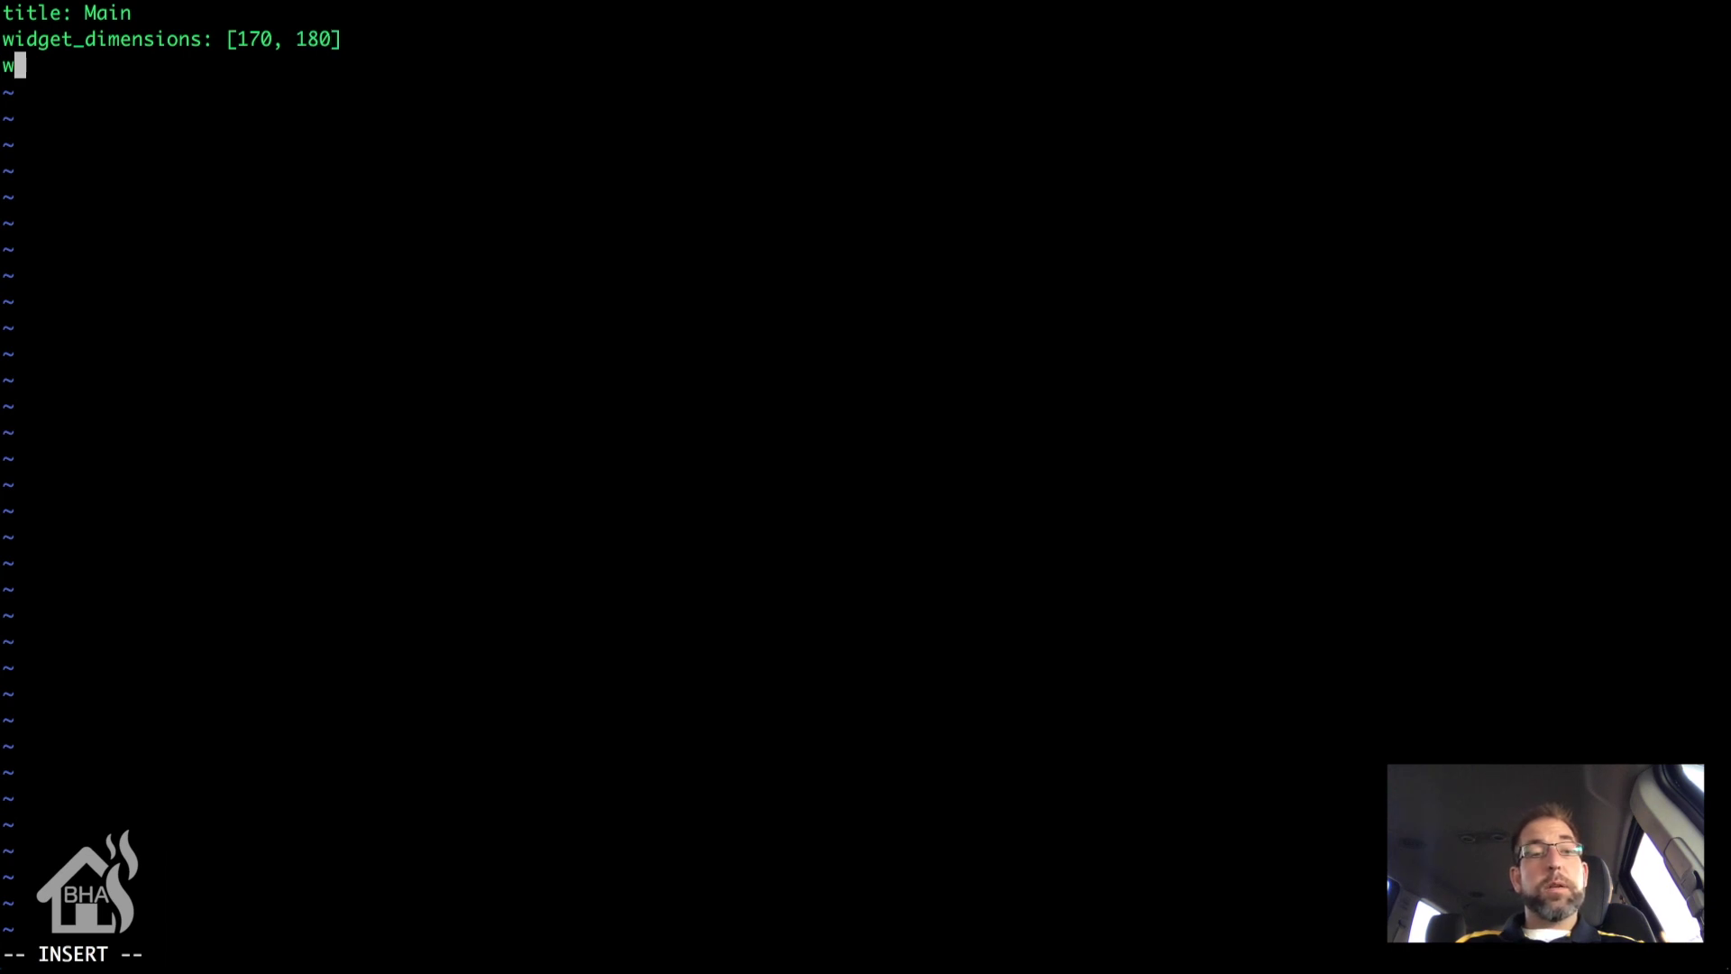
{"action": "type", "text": "idget_mar"}
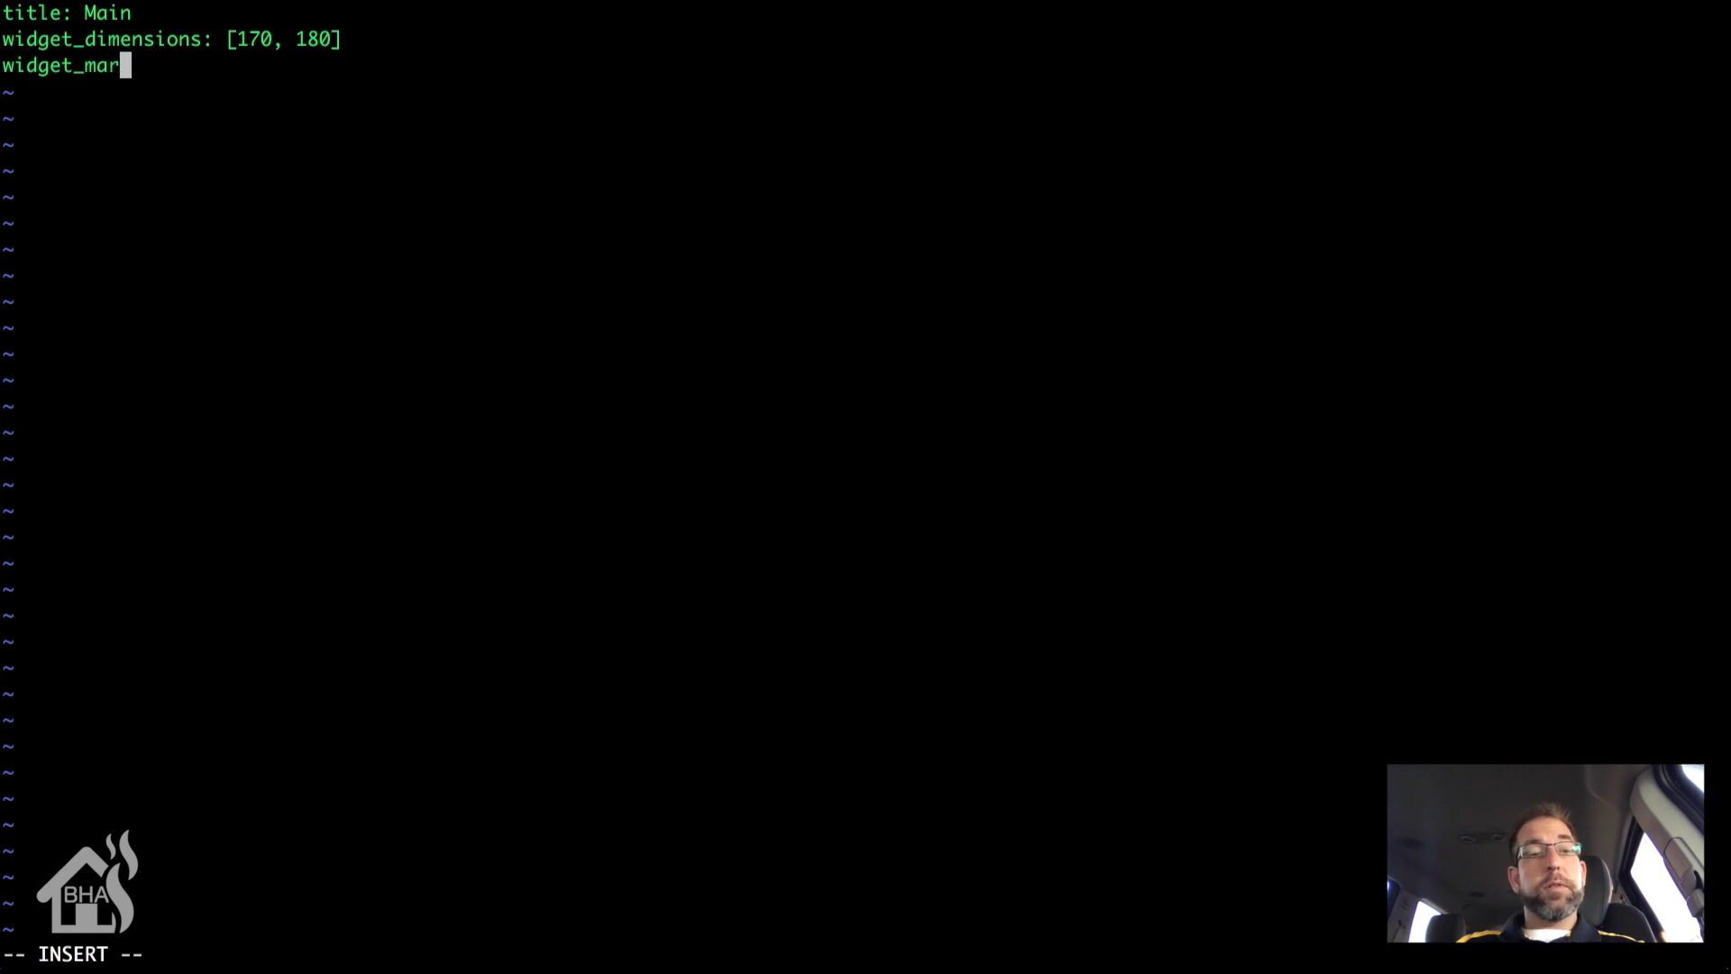
{"action": "type", "text": "gins: [15"}
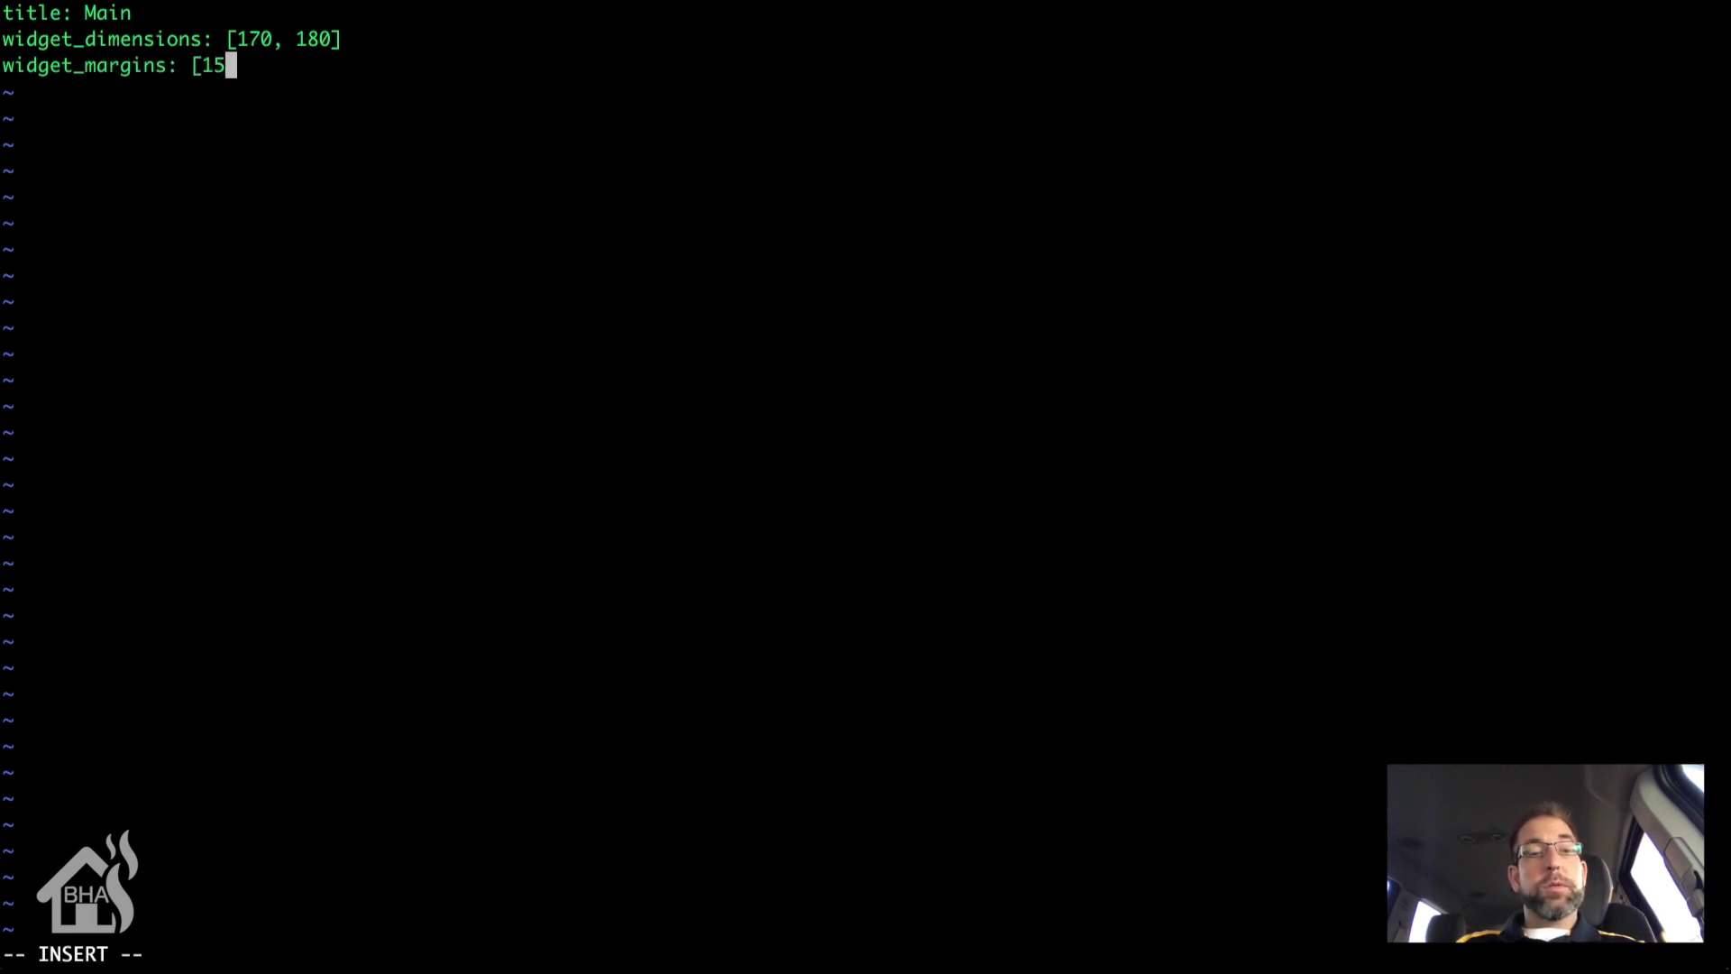
{"action": "type", "text": ","}
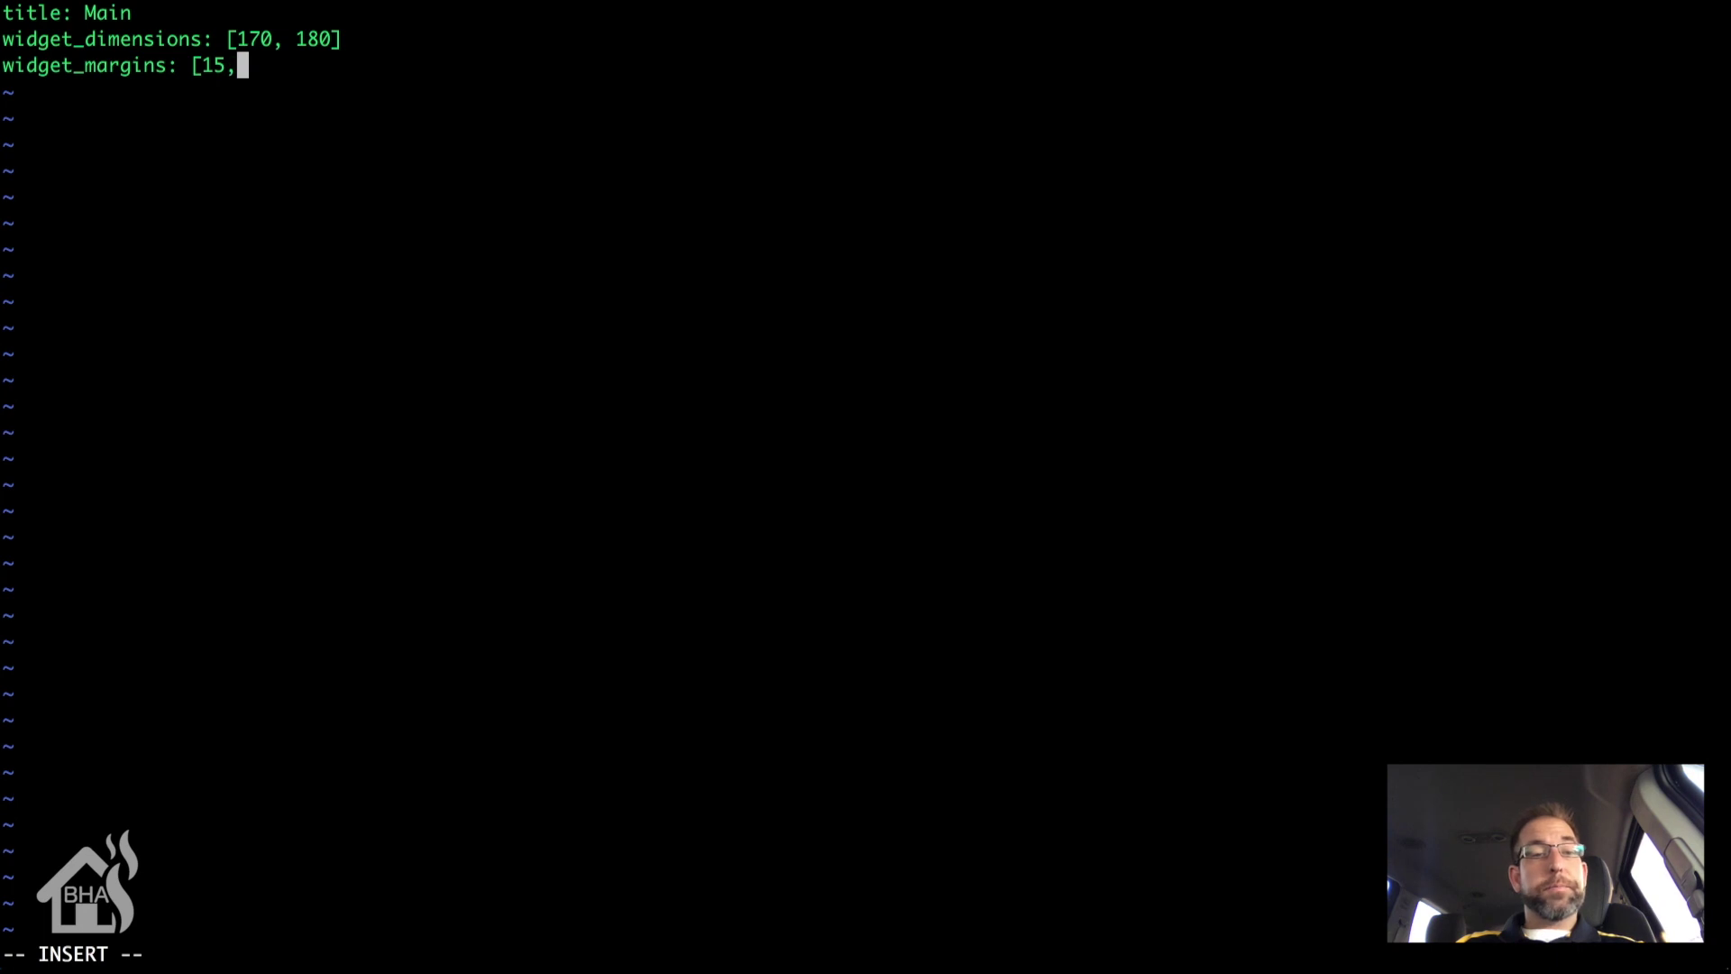
{"action": "type", "text": " 15"}
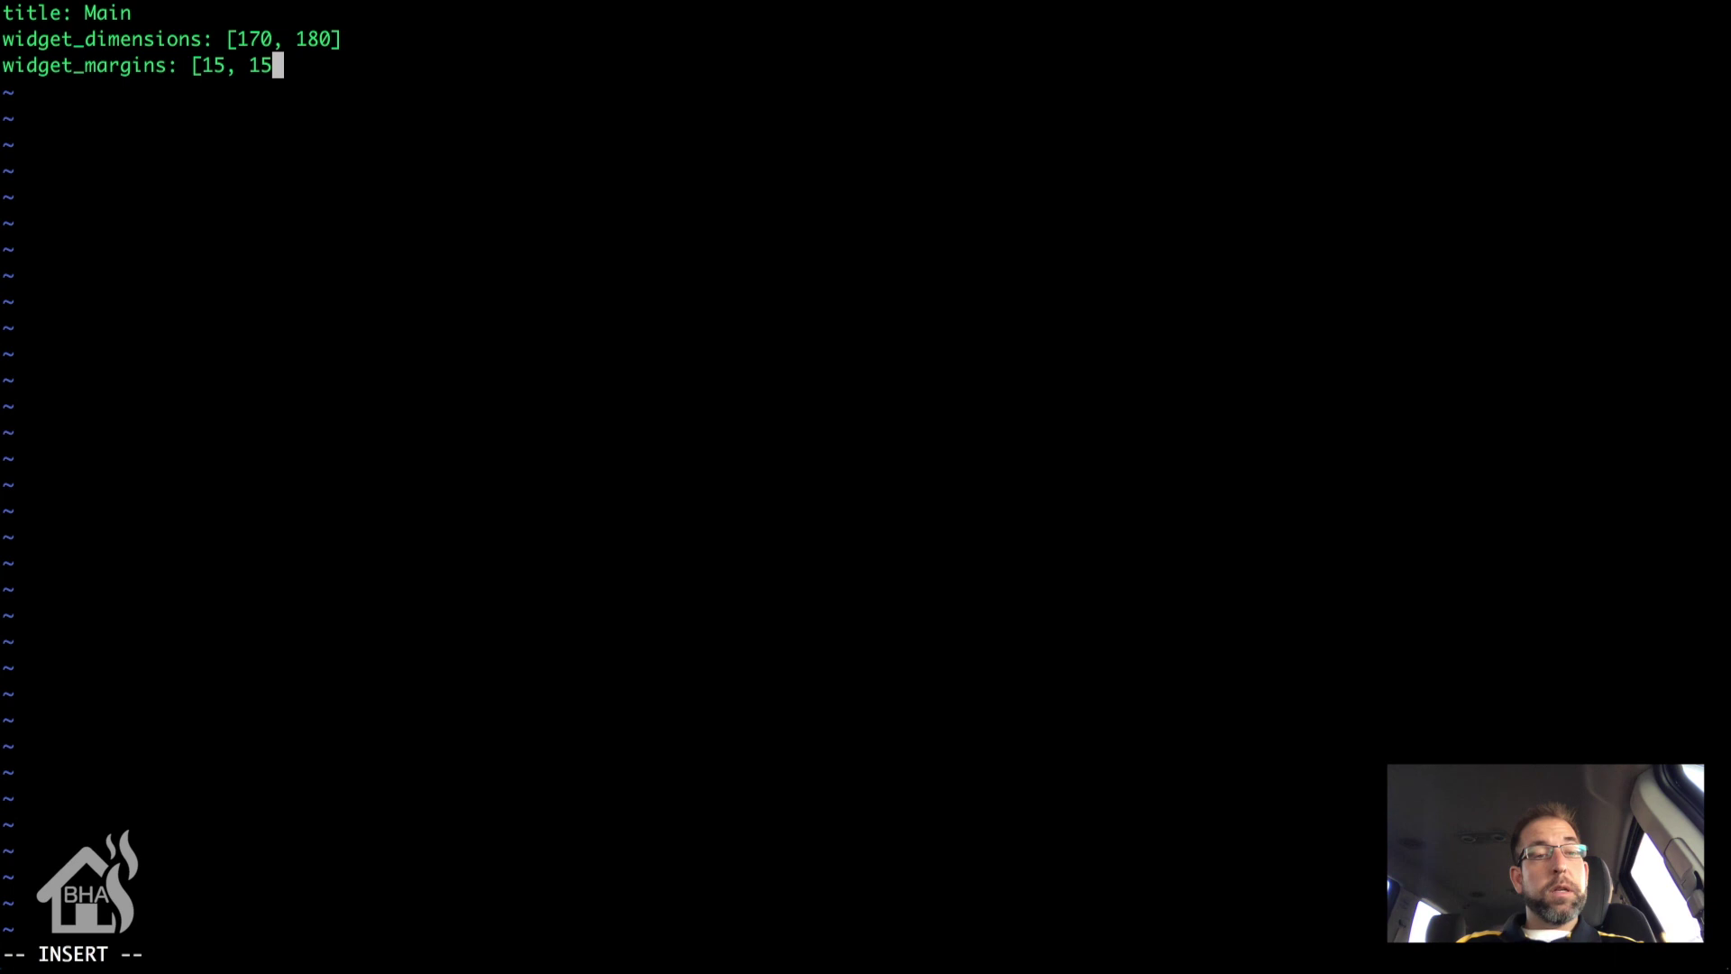
{"action": "type", "text": "]"}
{"action": "key", "text": "Return"}
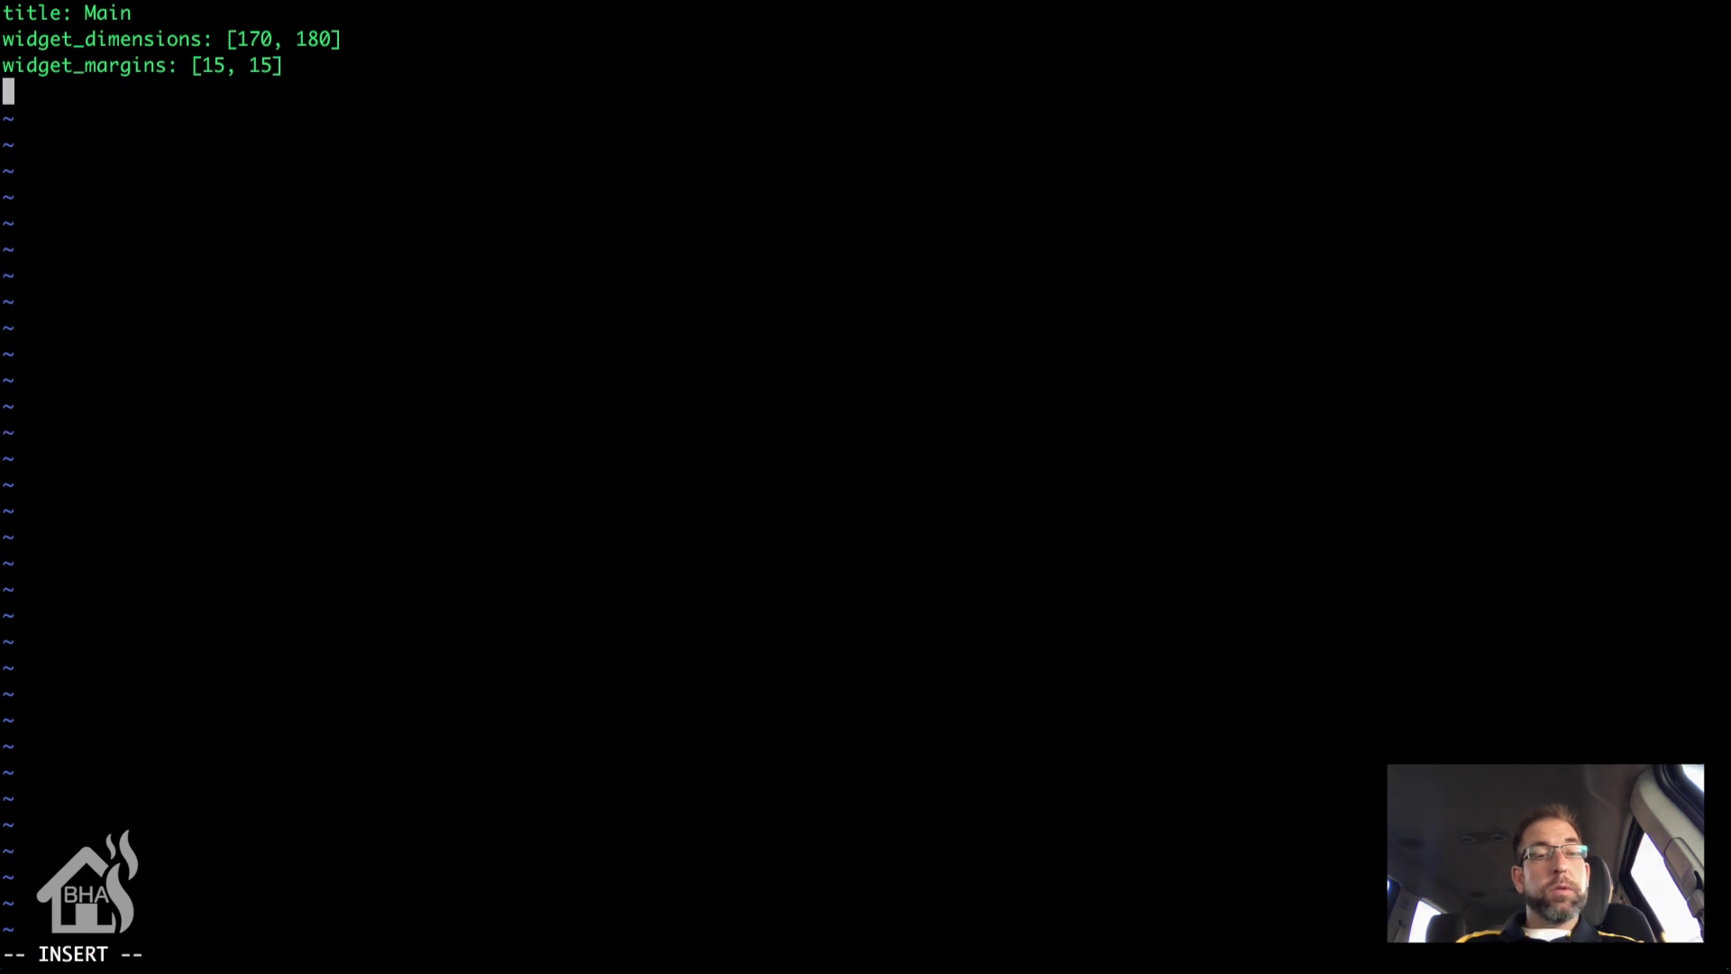
{"action": "type", "text": "colum"}
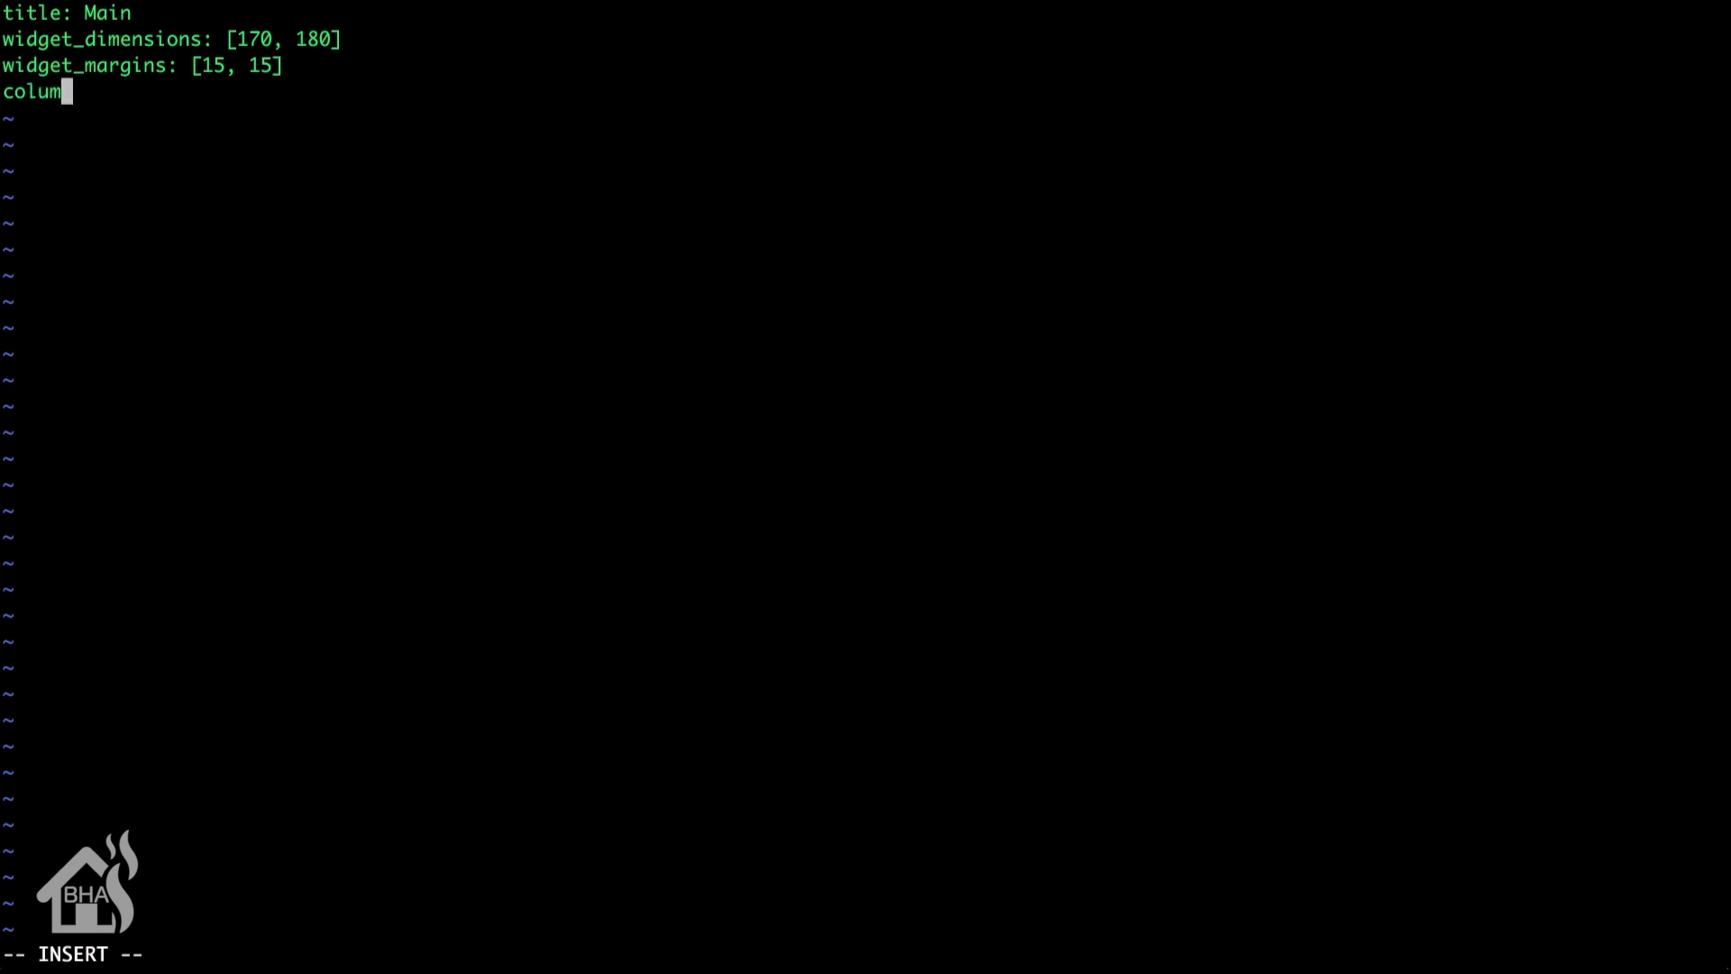
{"action": "type", "text": "ns:"}
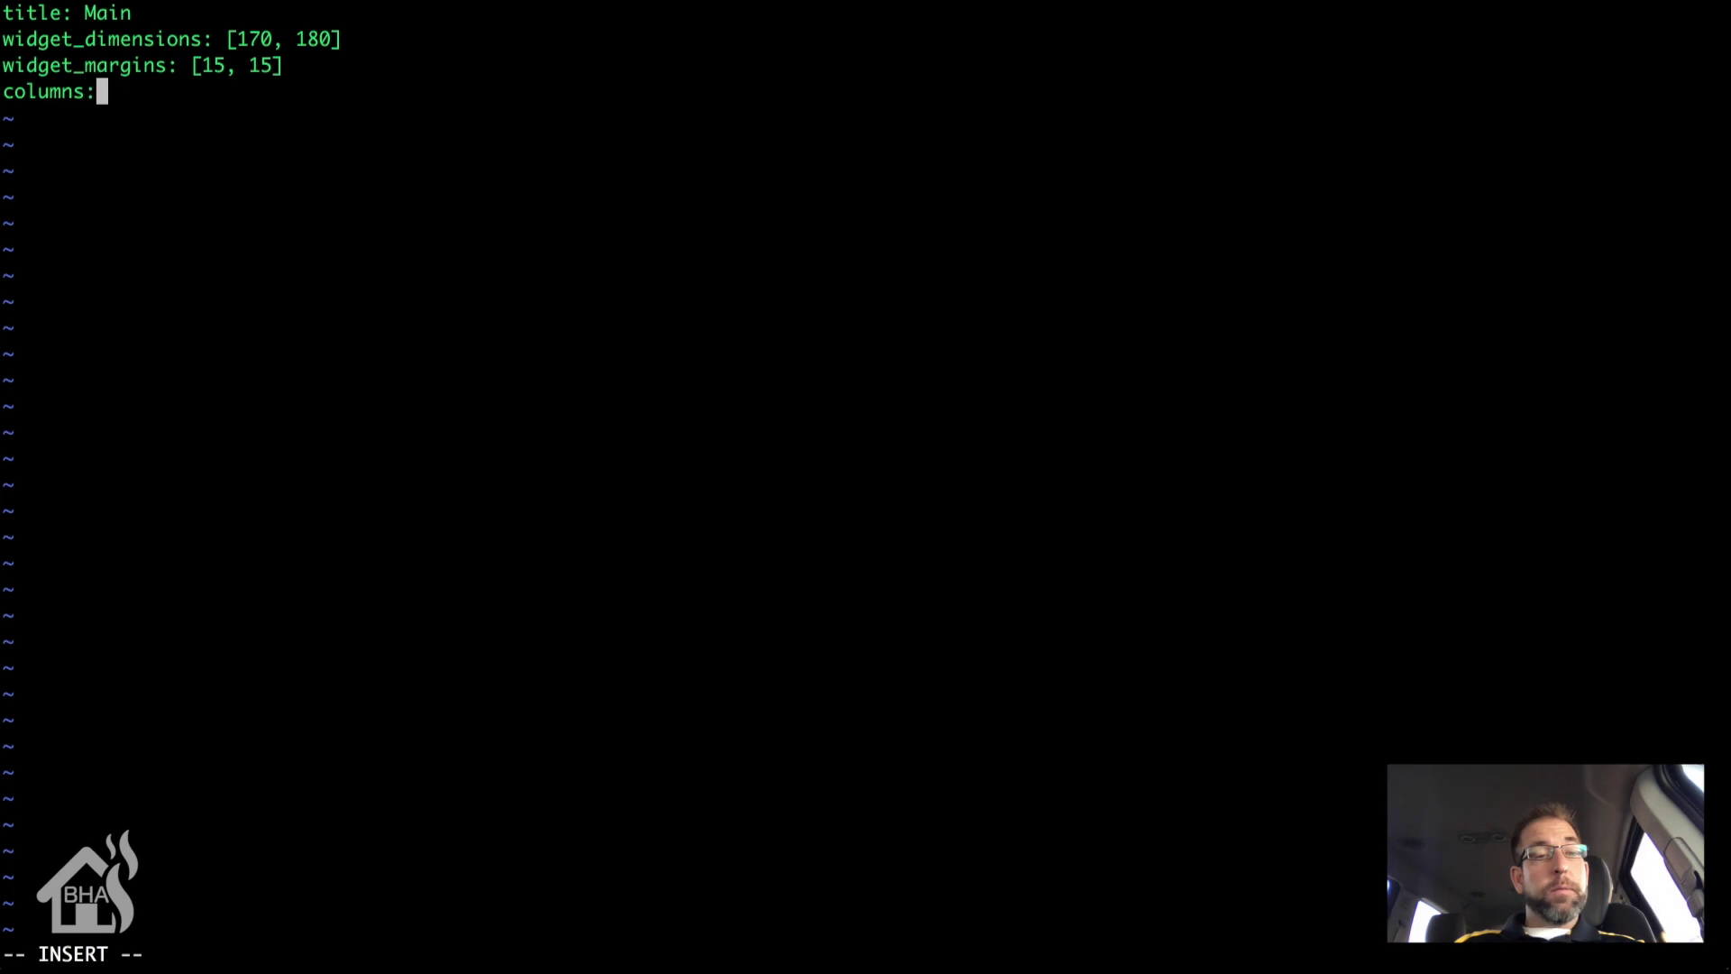
{"action": "type", "text": " 11"}
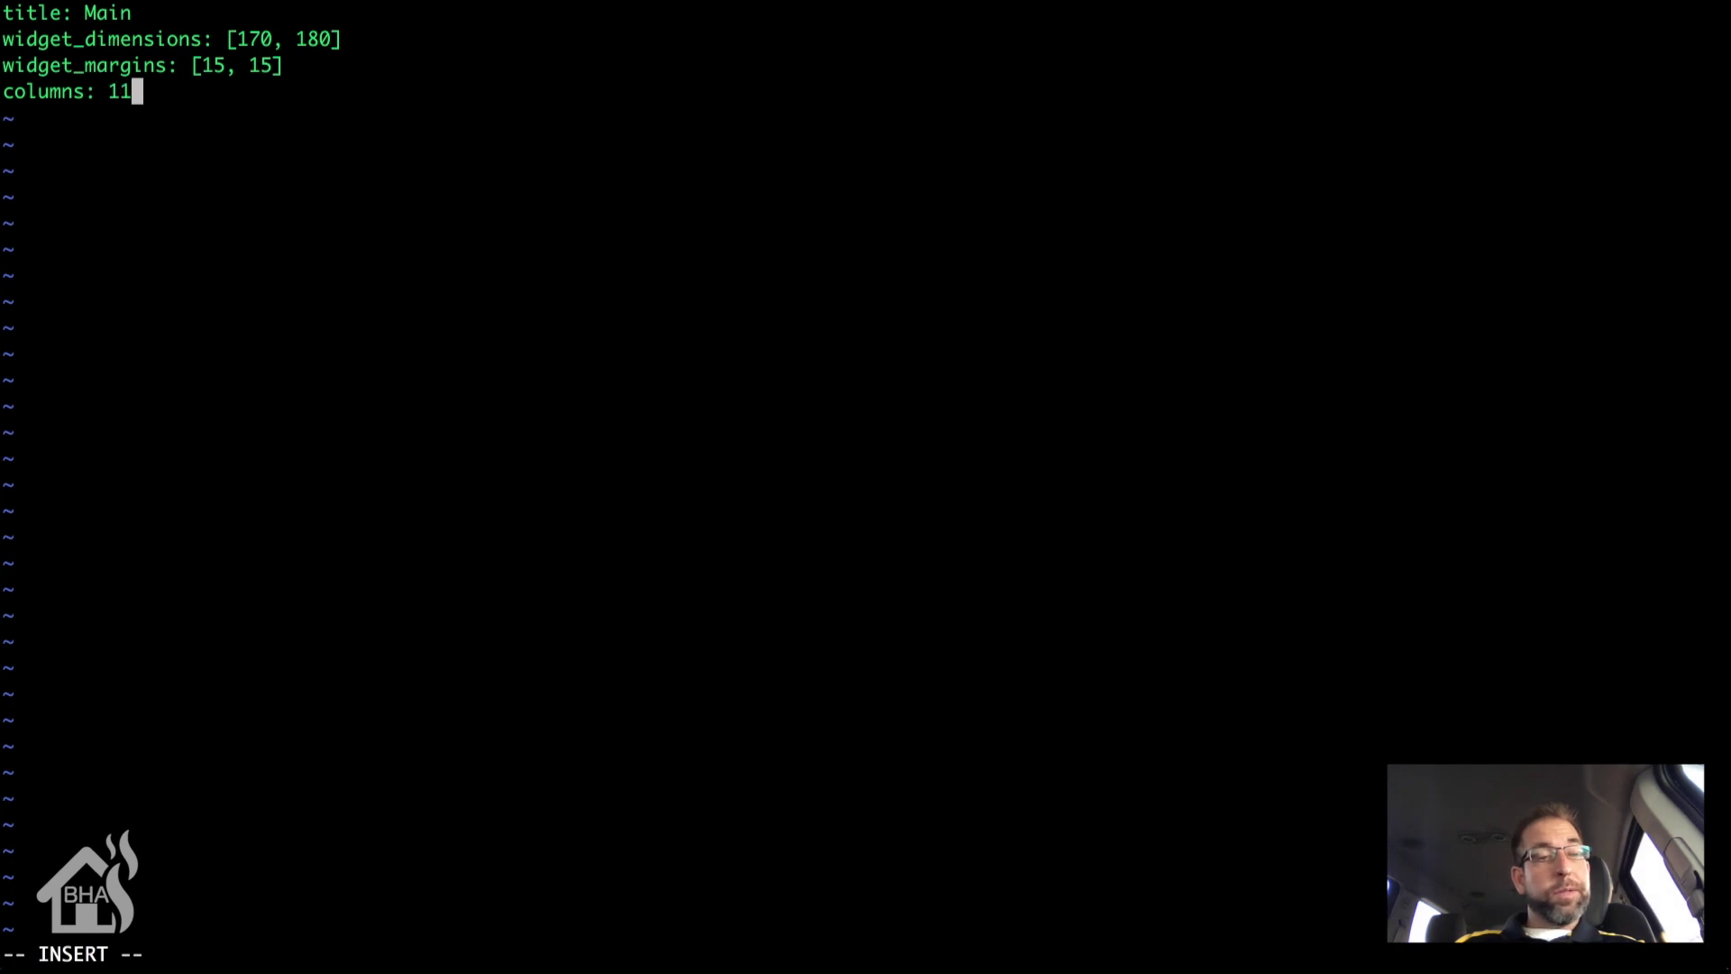
Step: Add a clock: widget with widget_type: clock after a blank line
{"action": "key", "text": "Return"}
{"action": "key", "text": "Return"}
{"action": "type", "text": "clock:"}
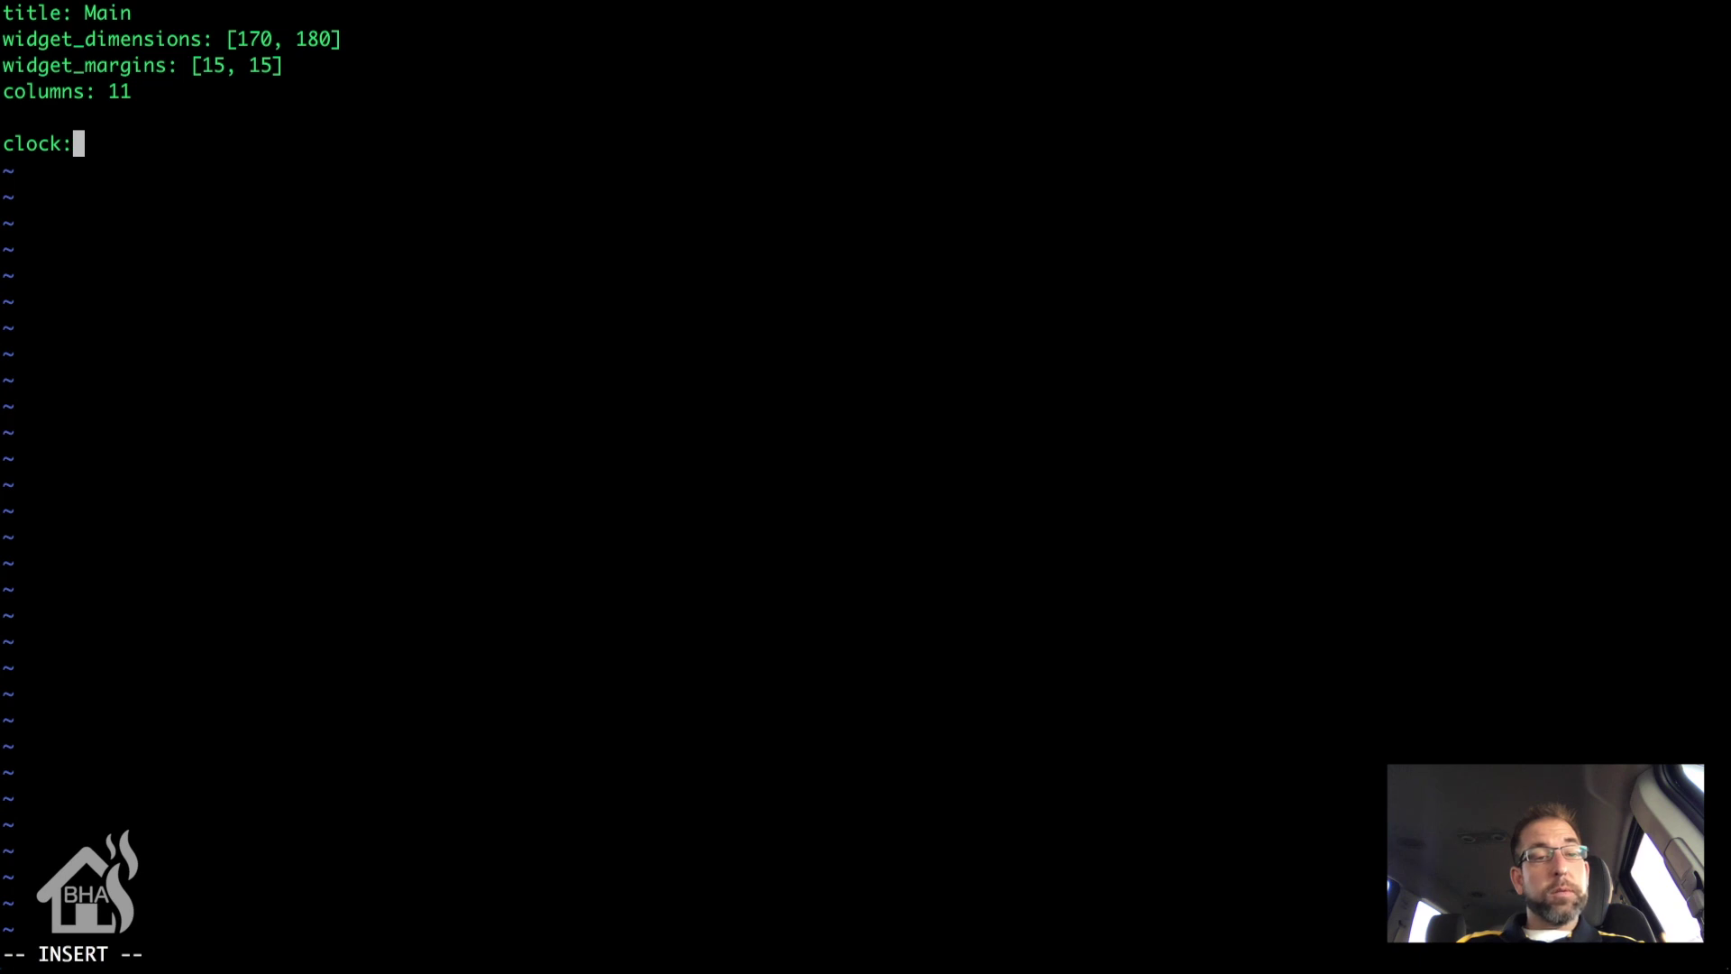
{"action": "key", "text": "Return"}
{"action": "type", "text": "widg"}
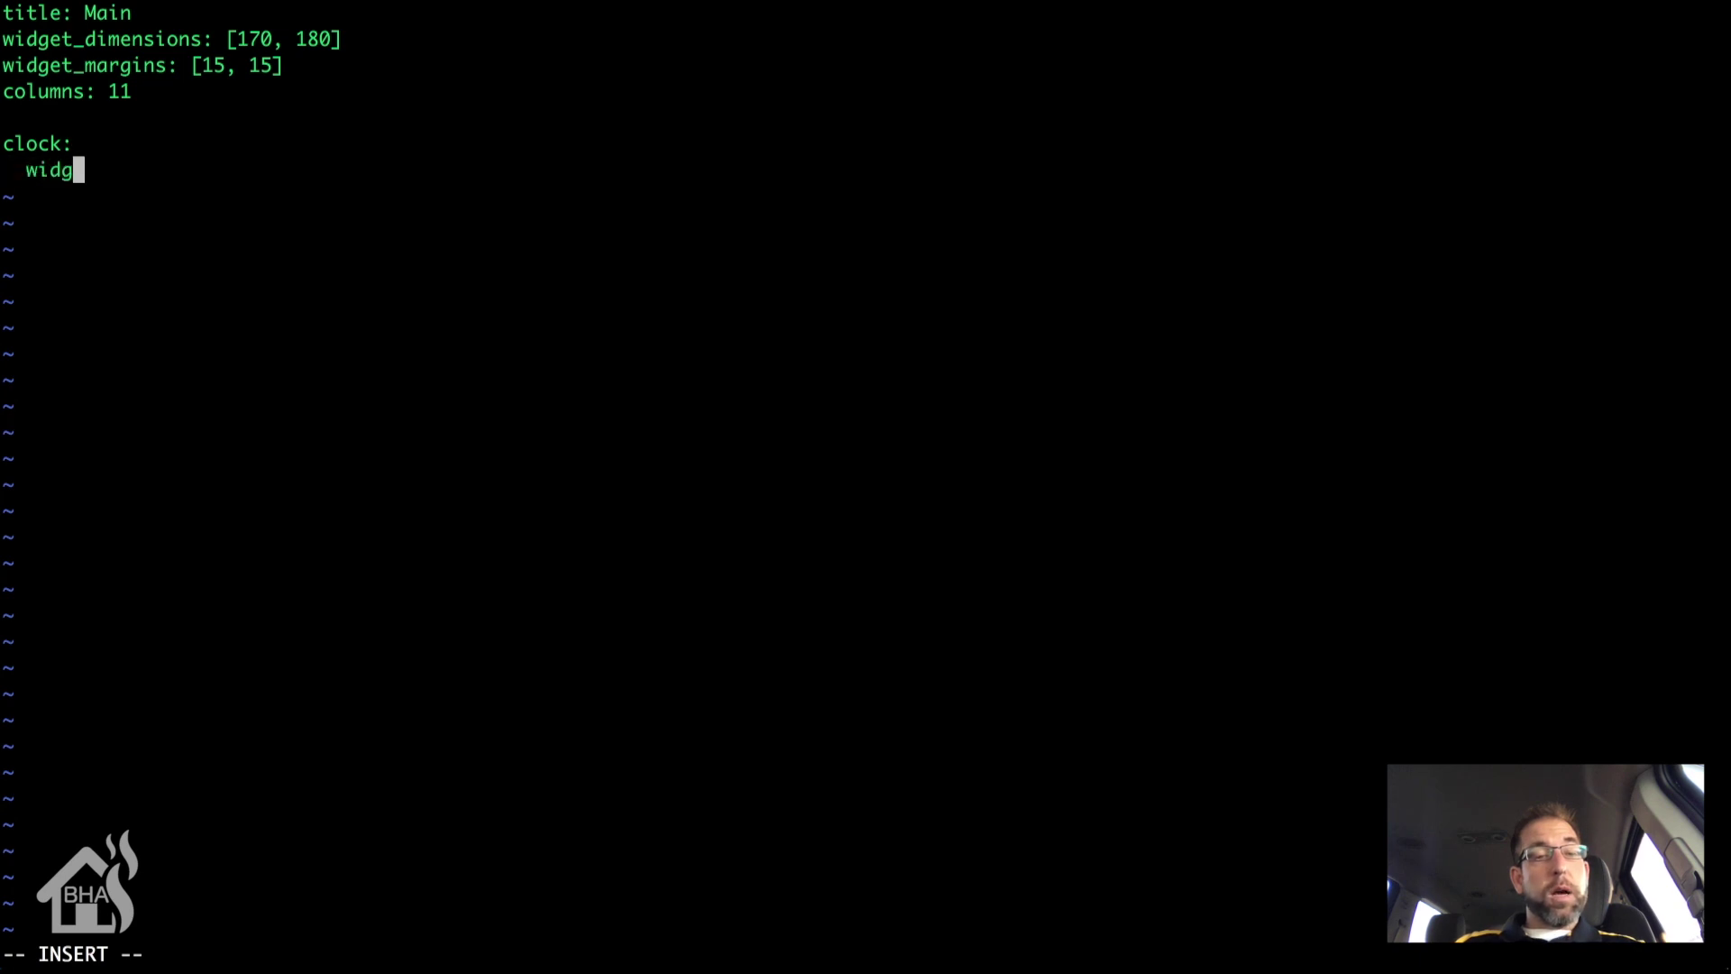
{"action": "type", "text": "et_type"}
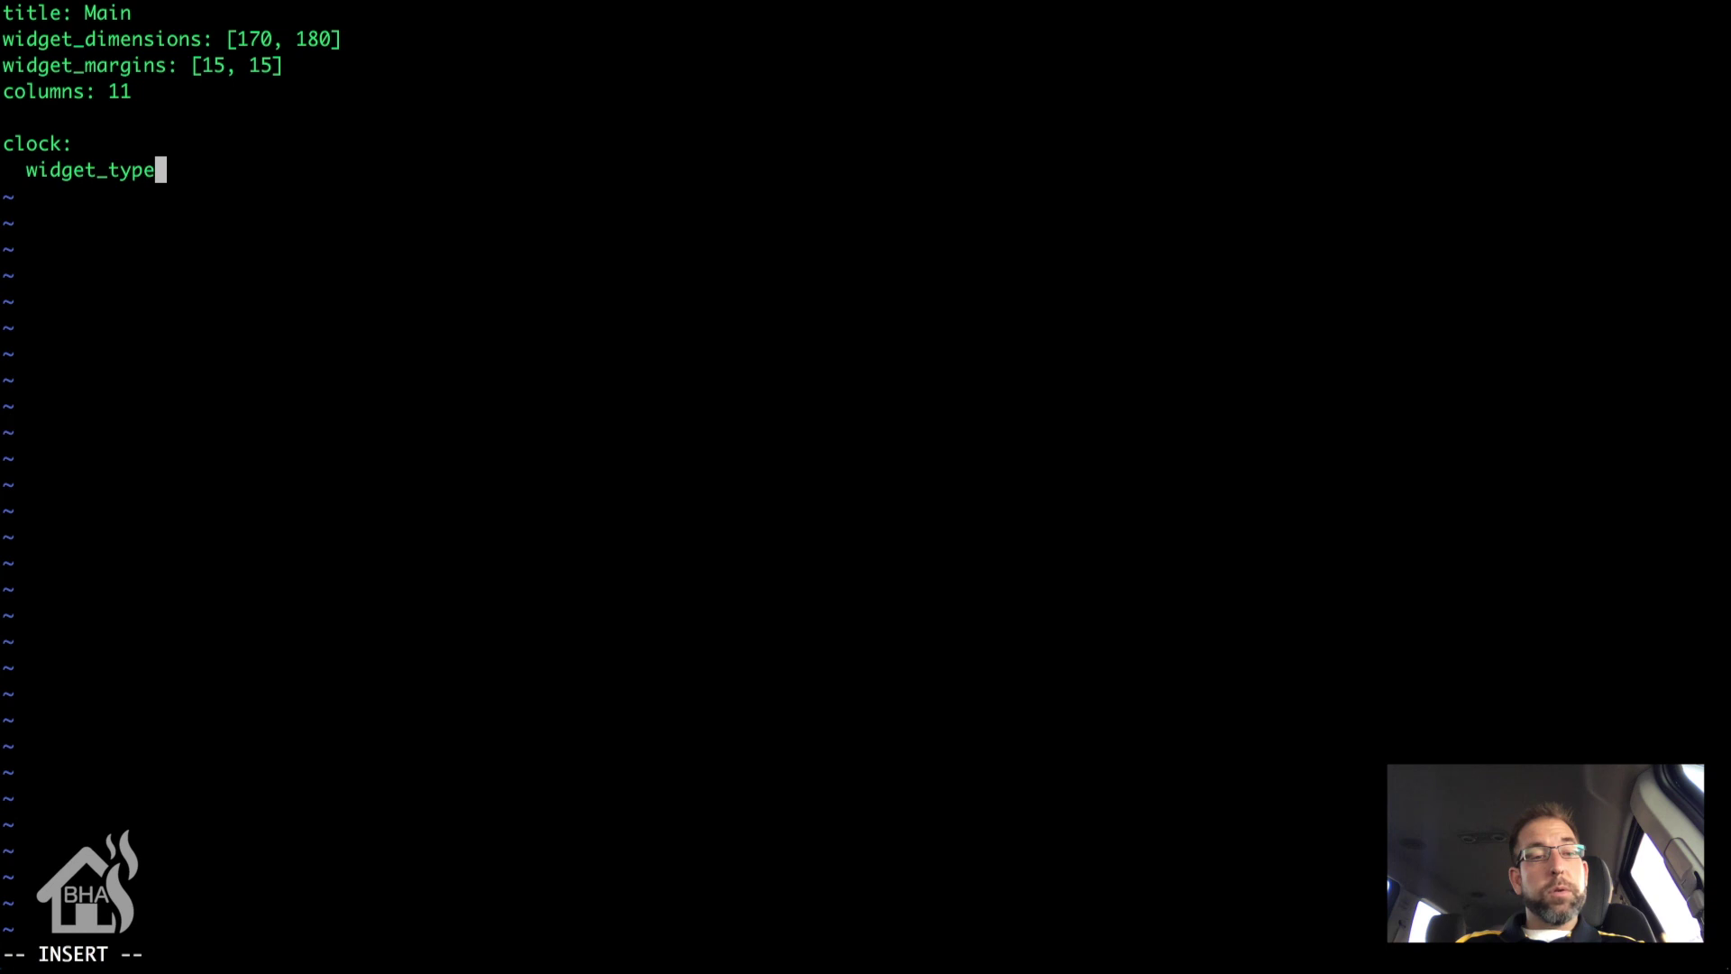
{"action": "type", "text": ": cl"}
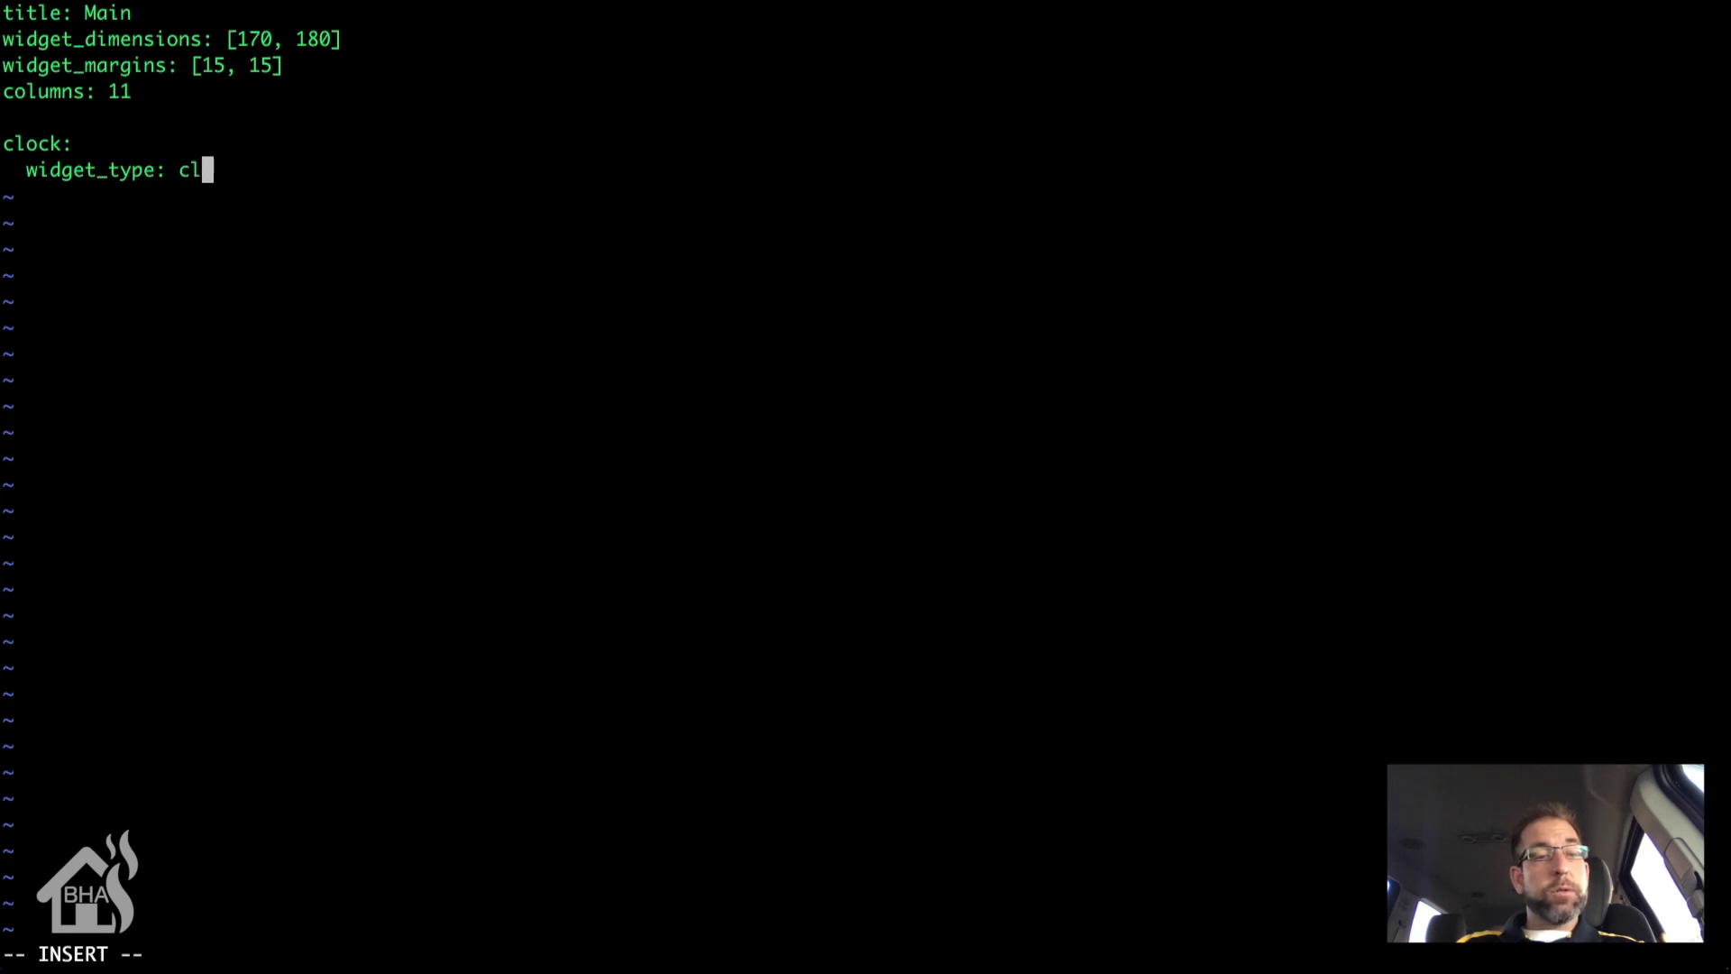
{"action": "type", "text": "ock"}
{"action": "key", "text": "Return"}
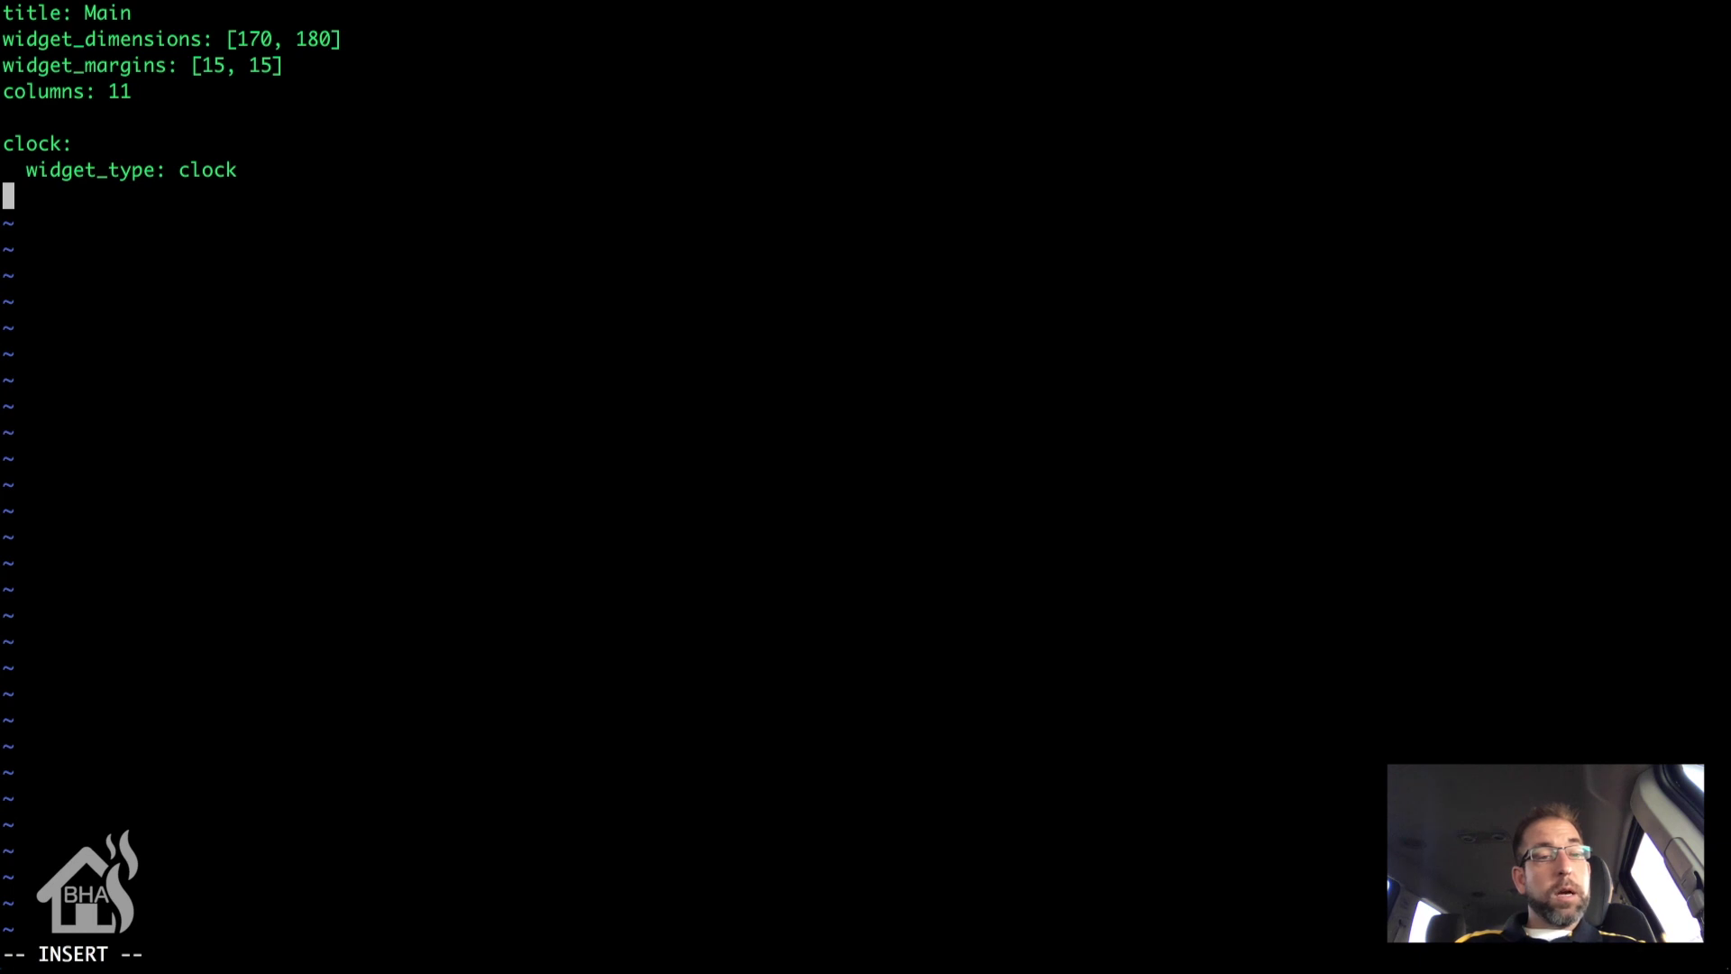
Step: Add a weather: widget with widget_type: weather and units: "&deg;F"
{"action": "key", "text": "Return"}
{"action": "type", "text": "weather"}
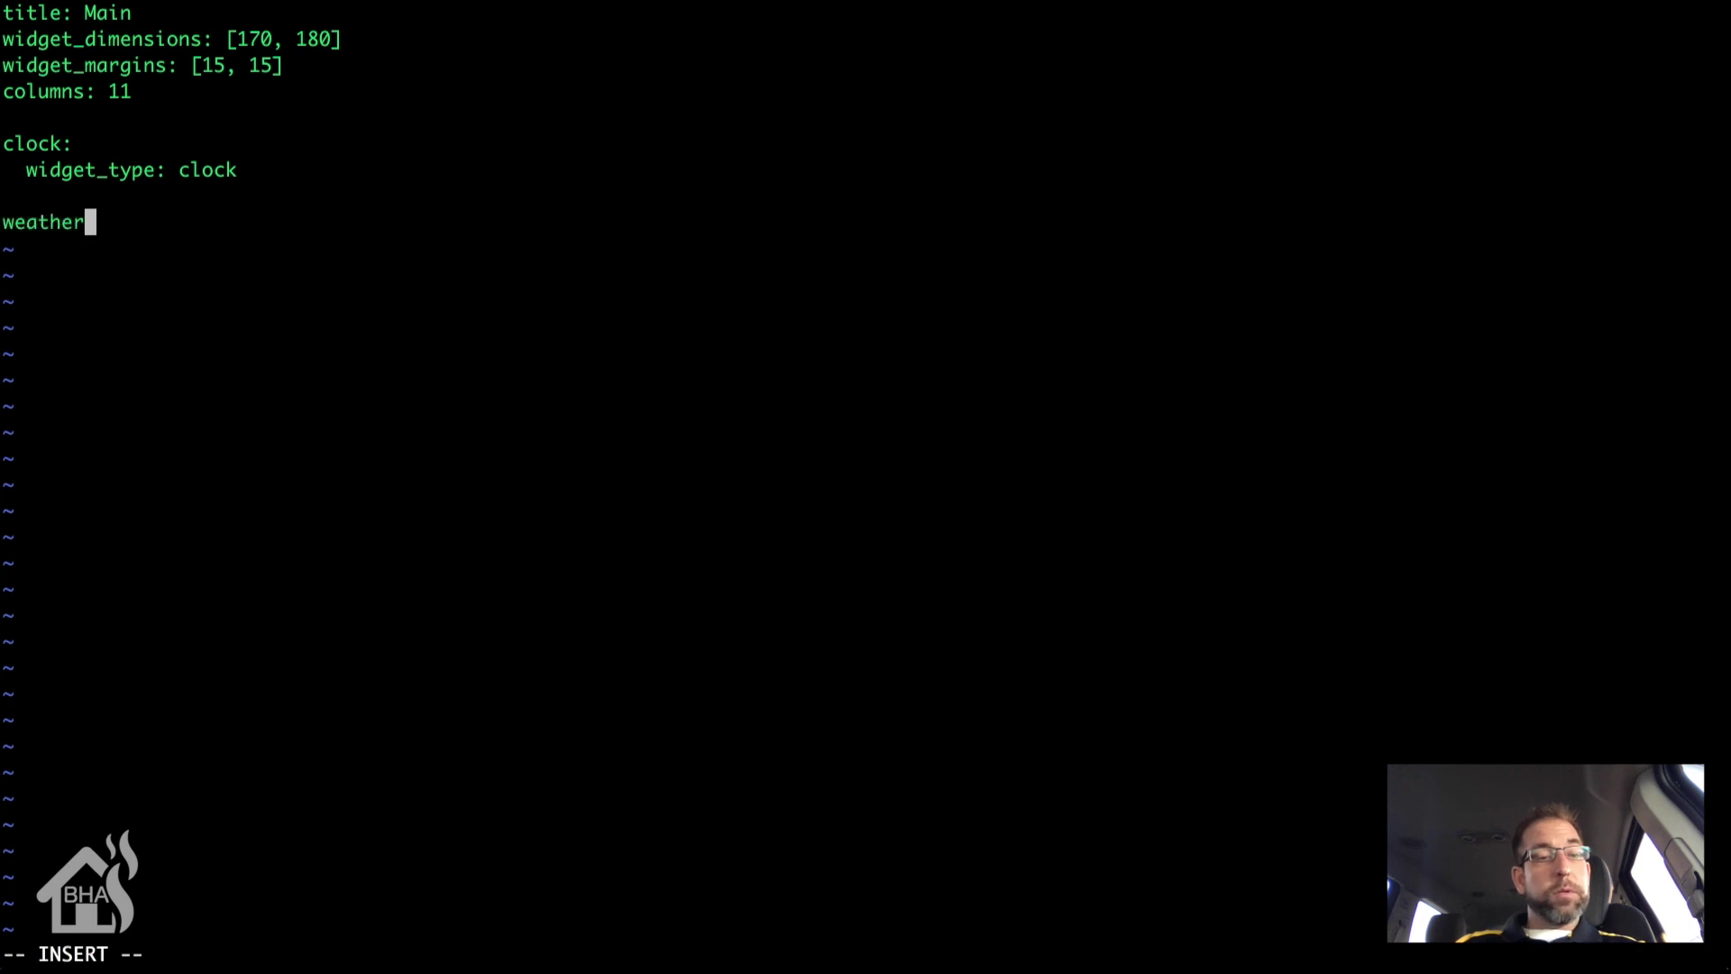
{"action": "type", "text": ":"}
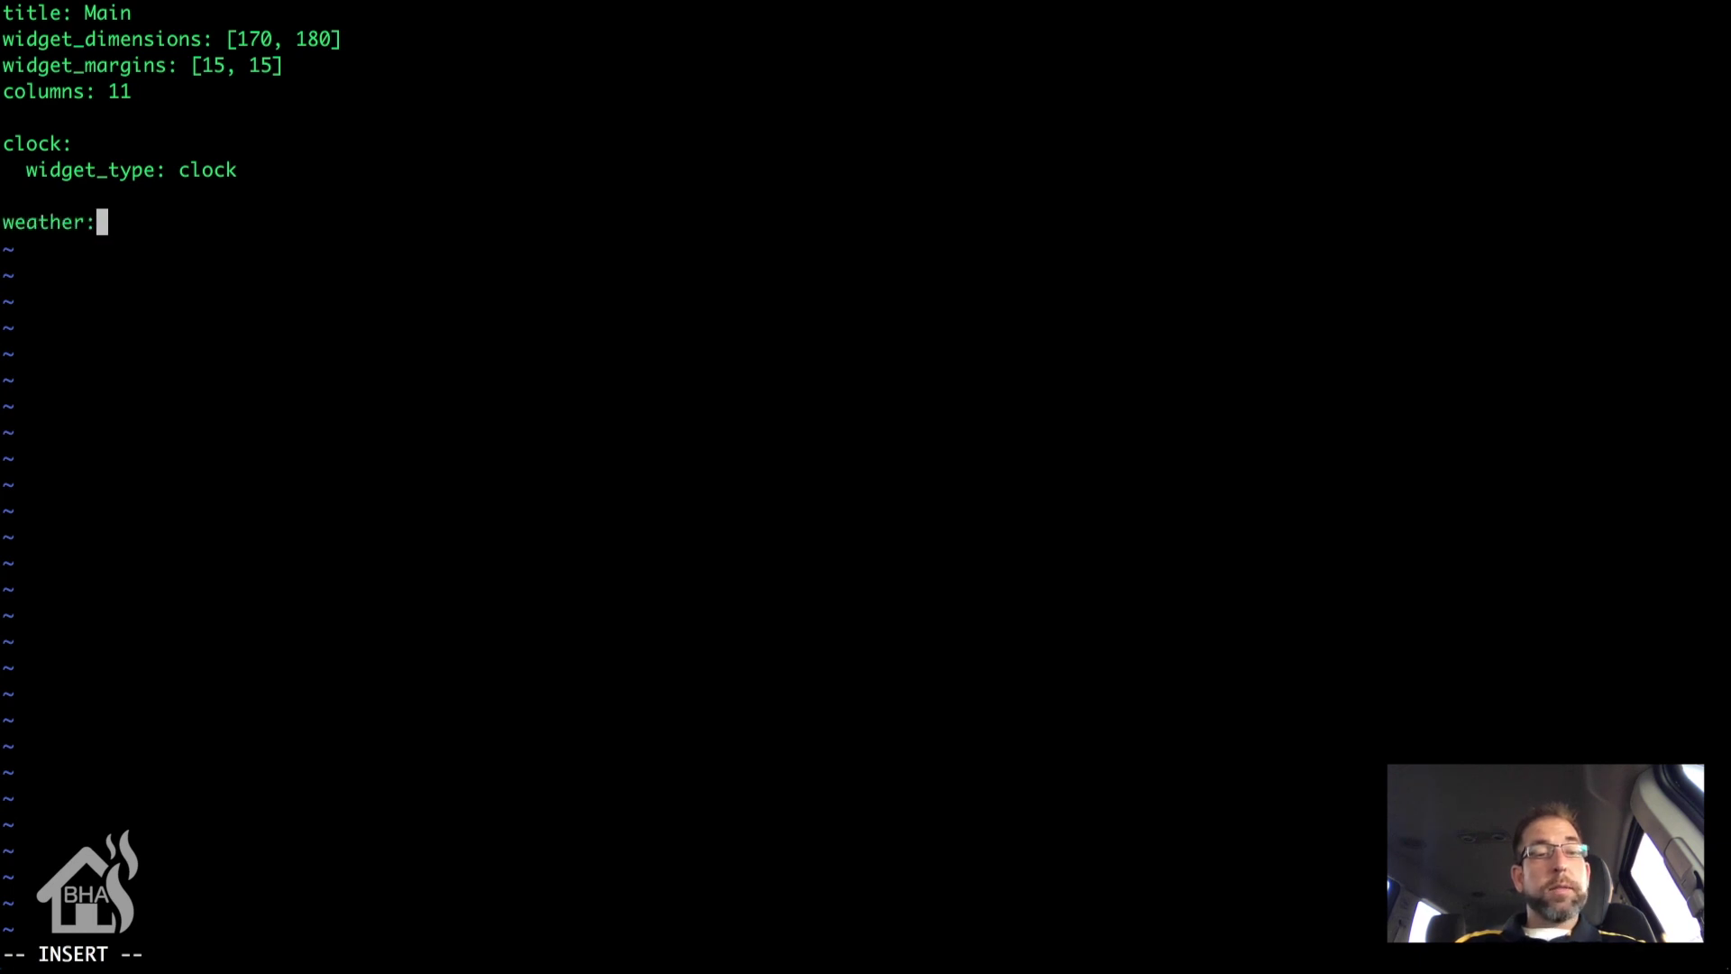
{"action": "key", "text": "Return"}
{"action": "type", "text": "wi"}
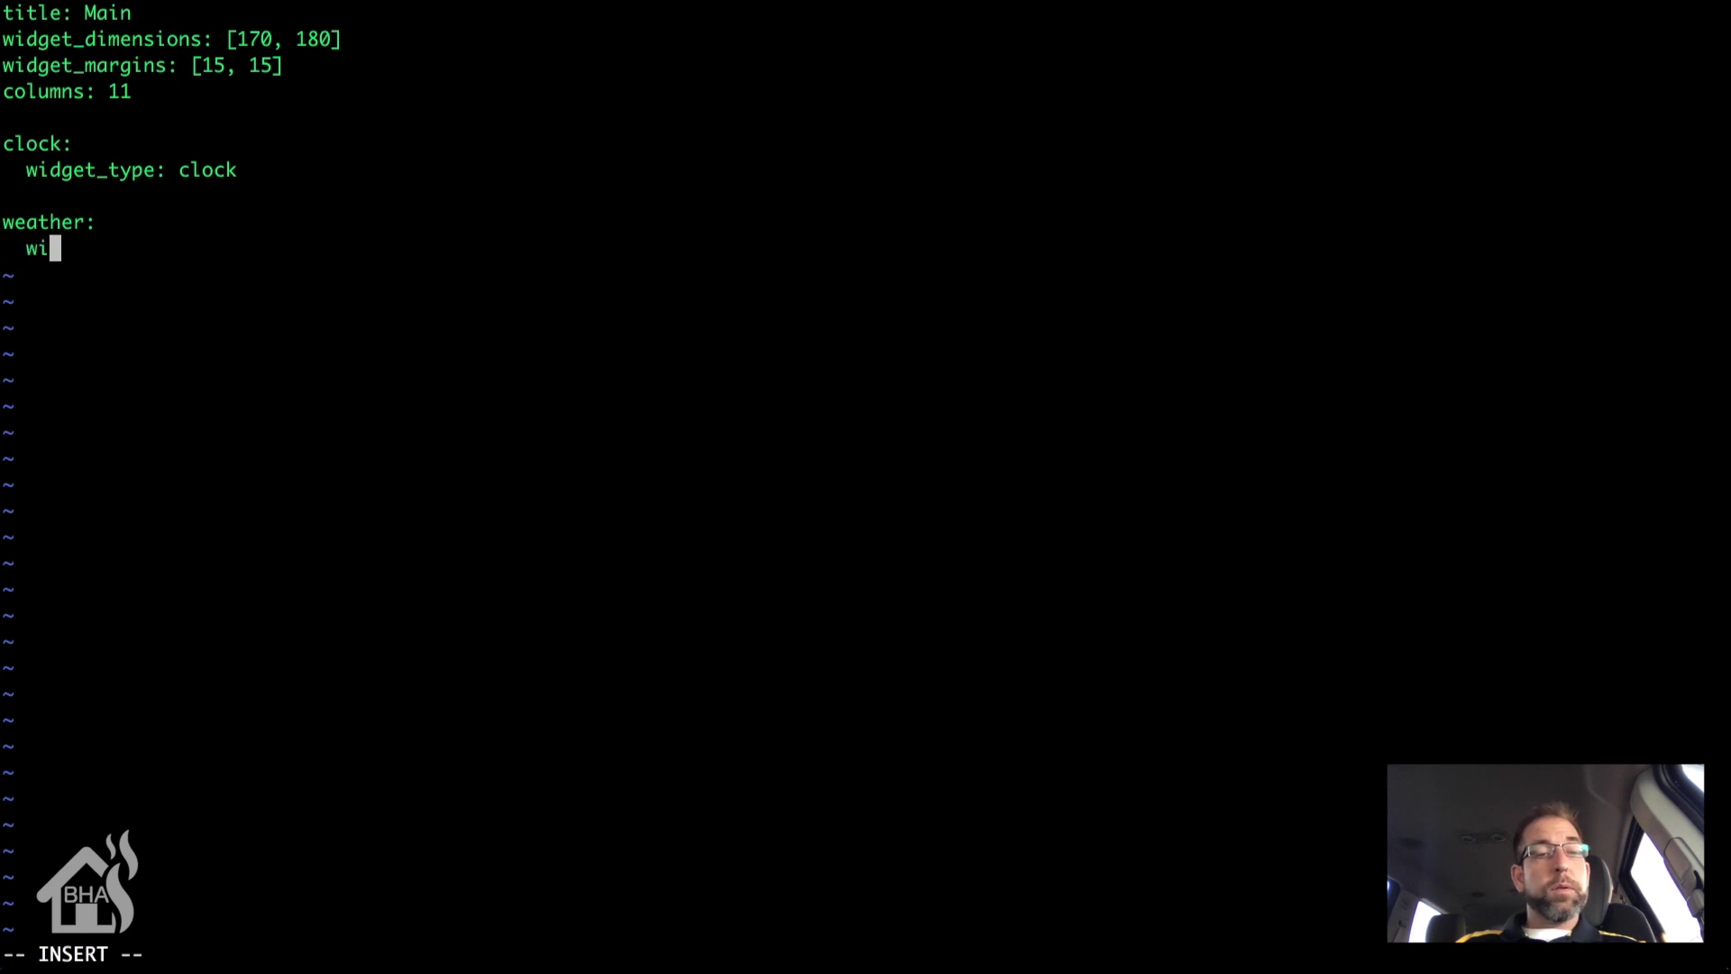
{"action": "type", "text": "dget-"}
{"action": "key", "text": "BackSpace"}
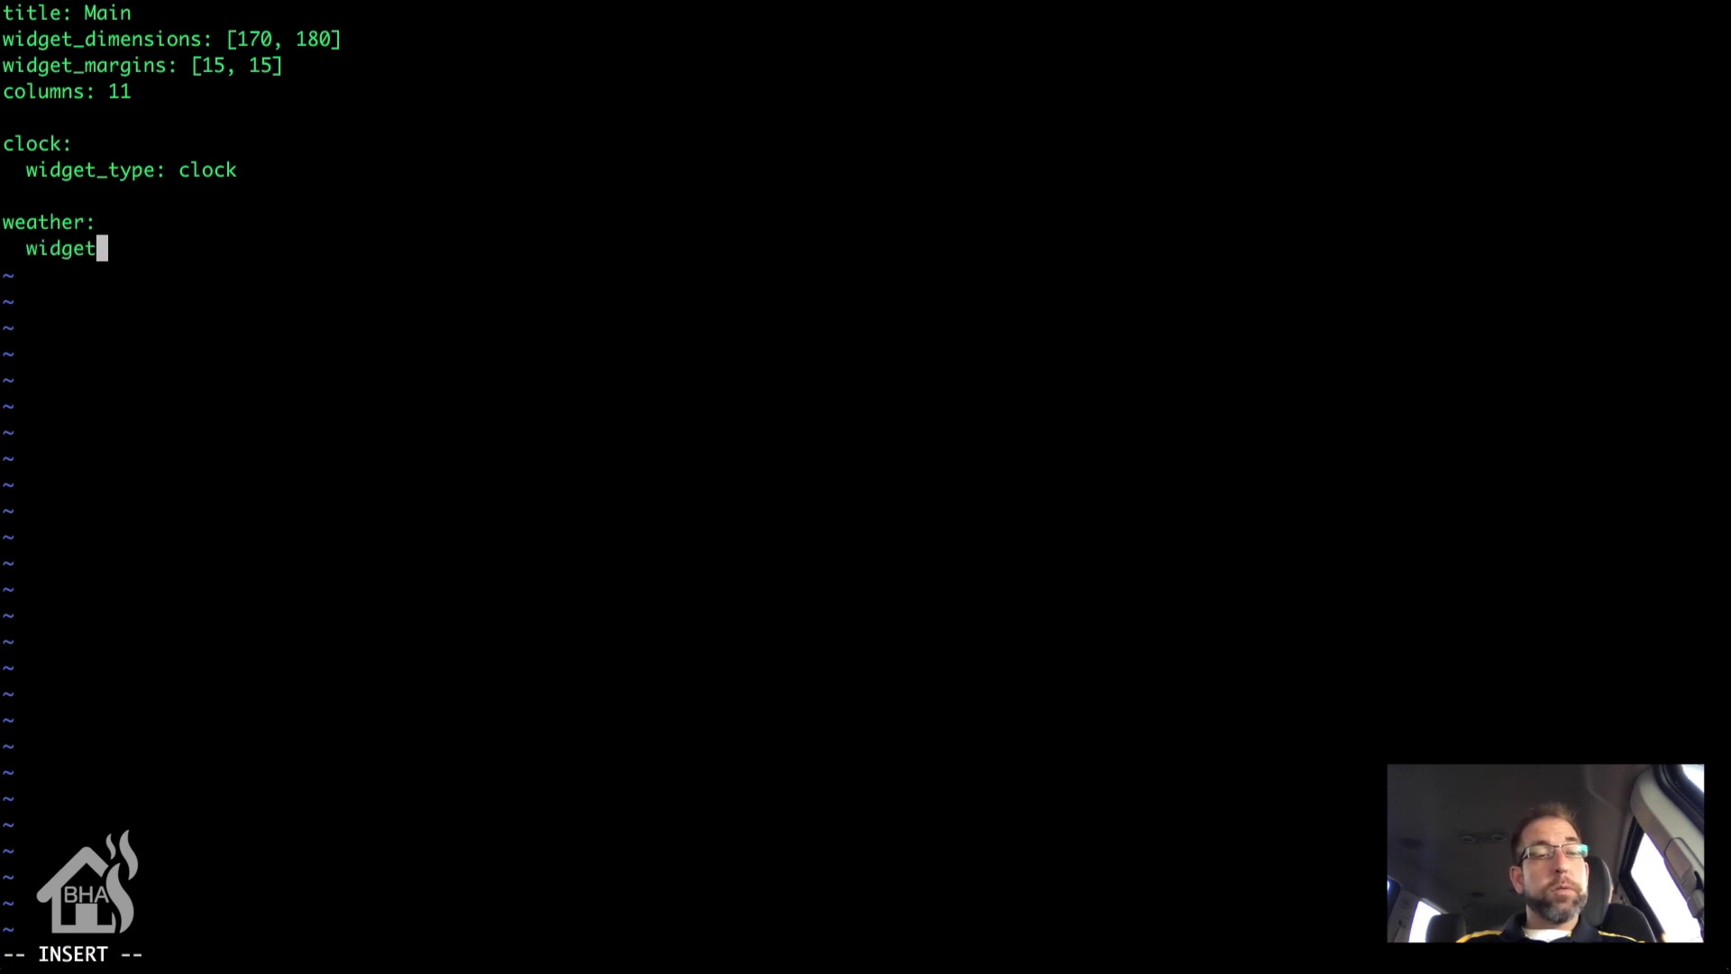
{"action": "type", "text": "_type"}
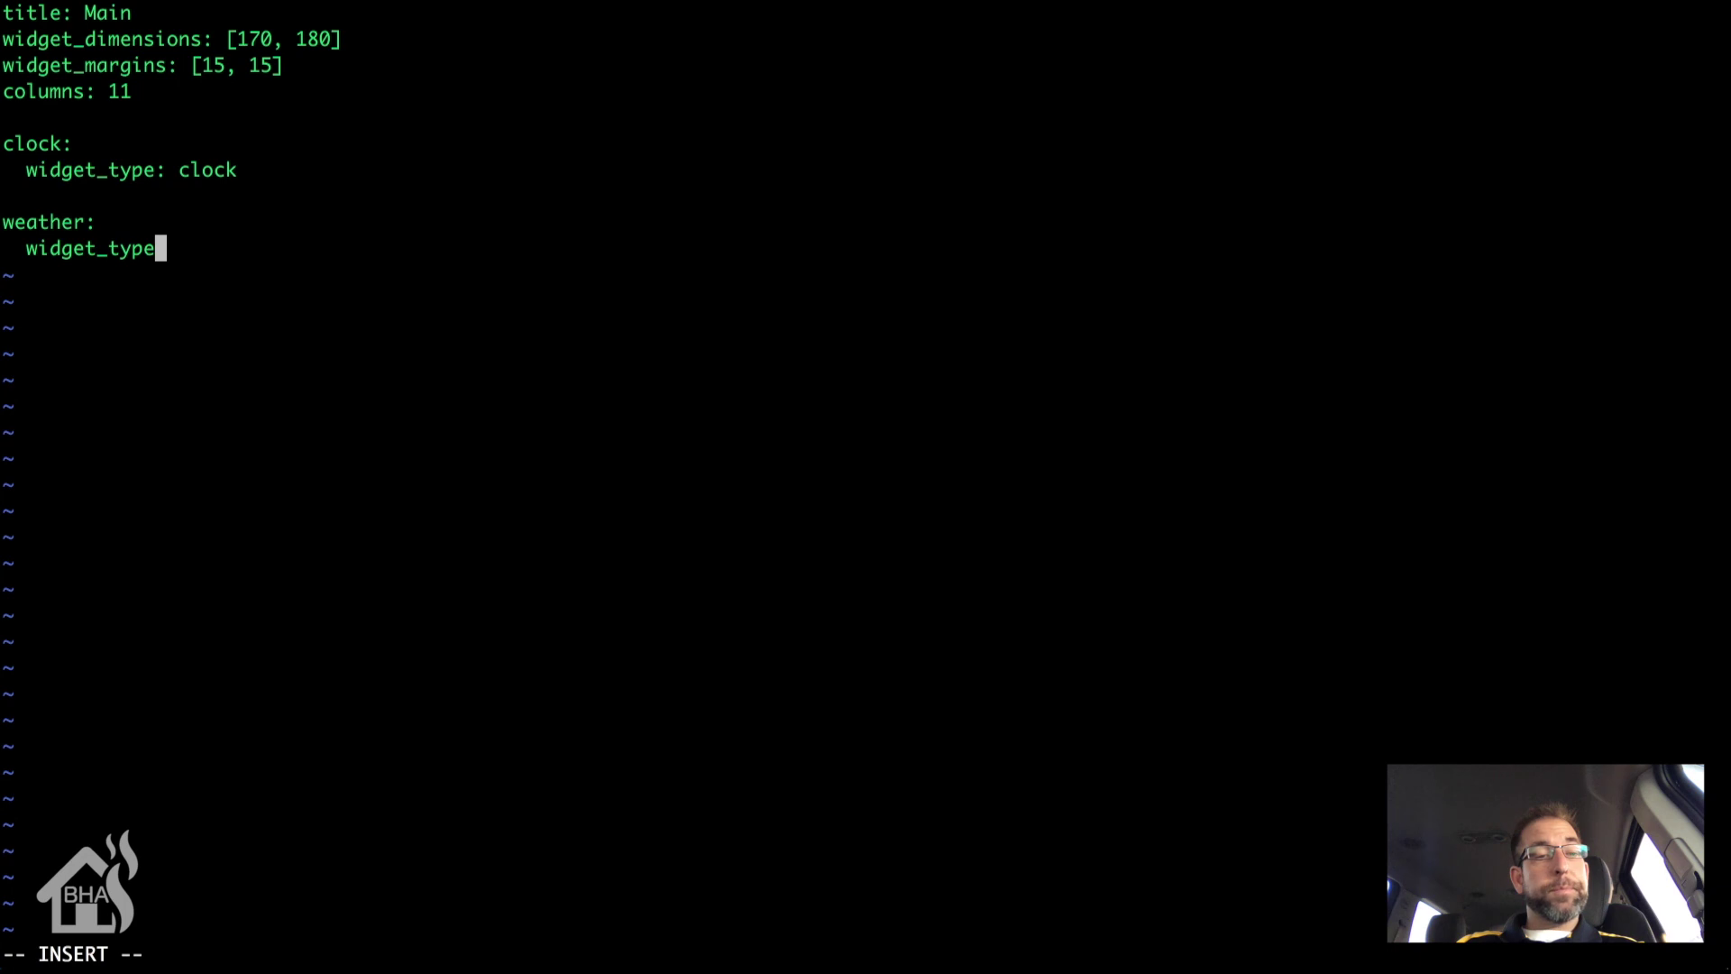
{"action": "type", "text": ": weather"}
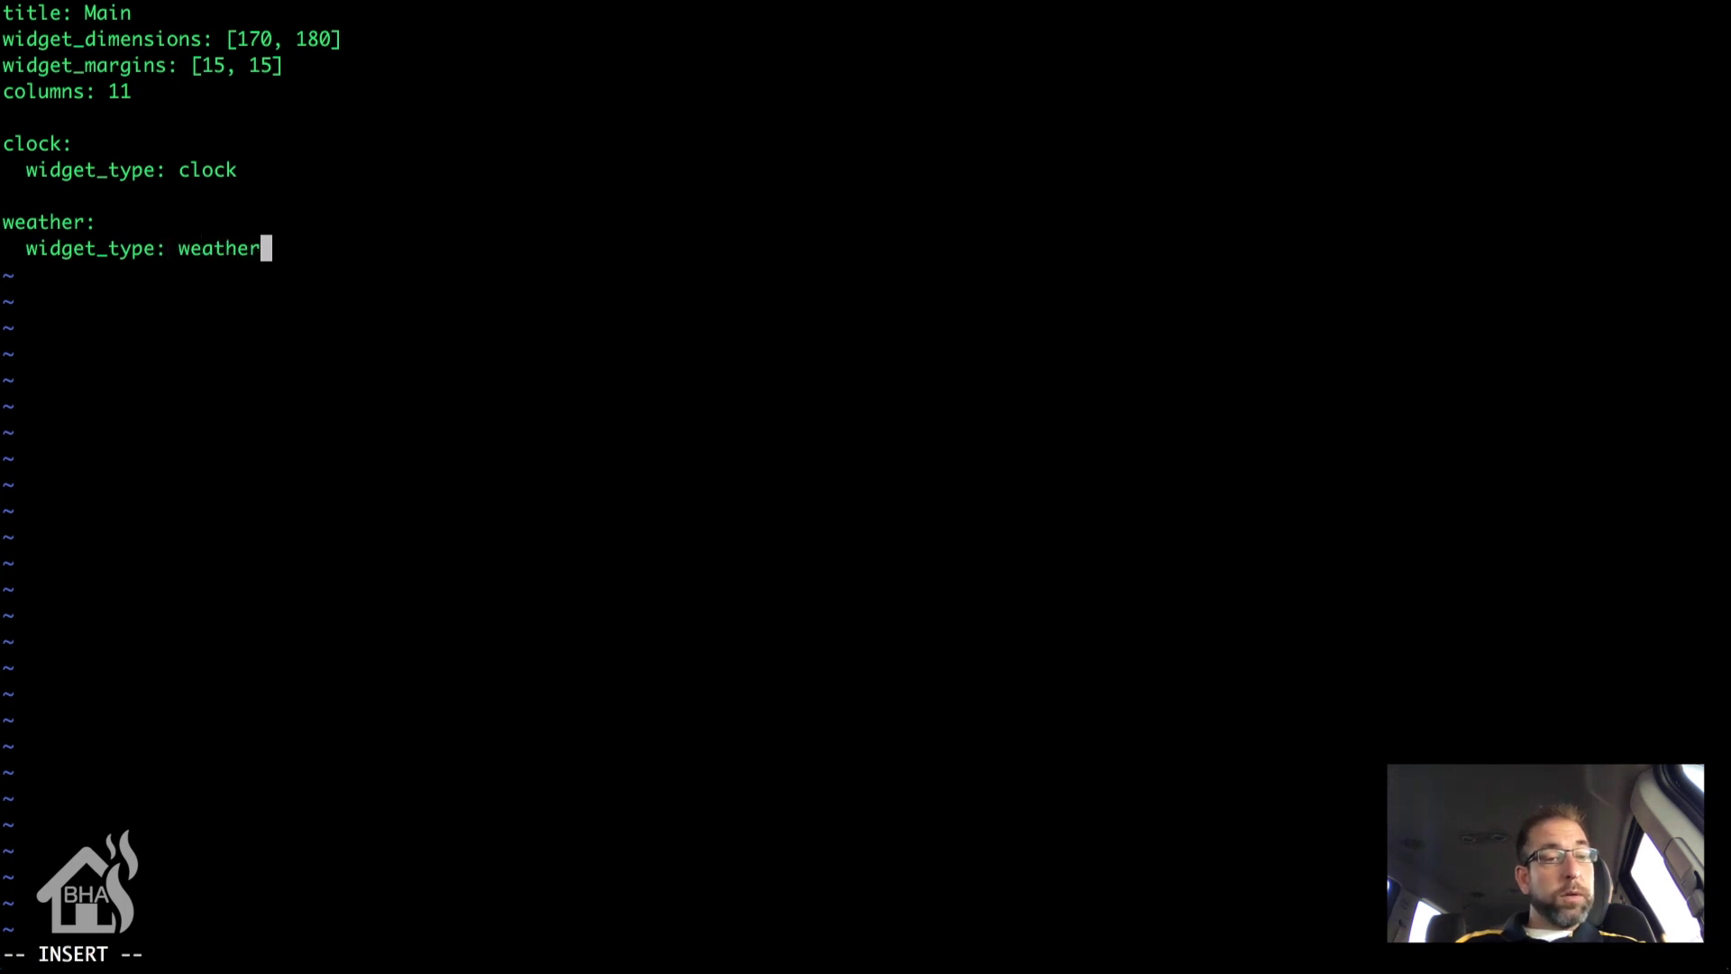
{"action": "key", "text": "Return"}
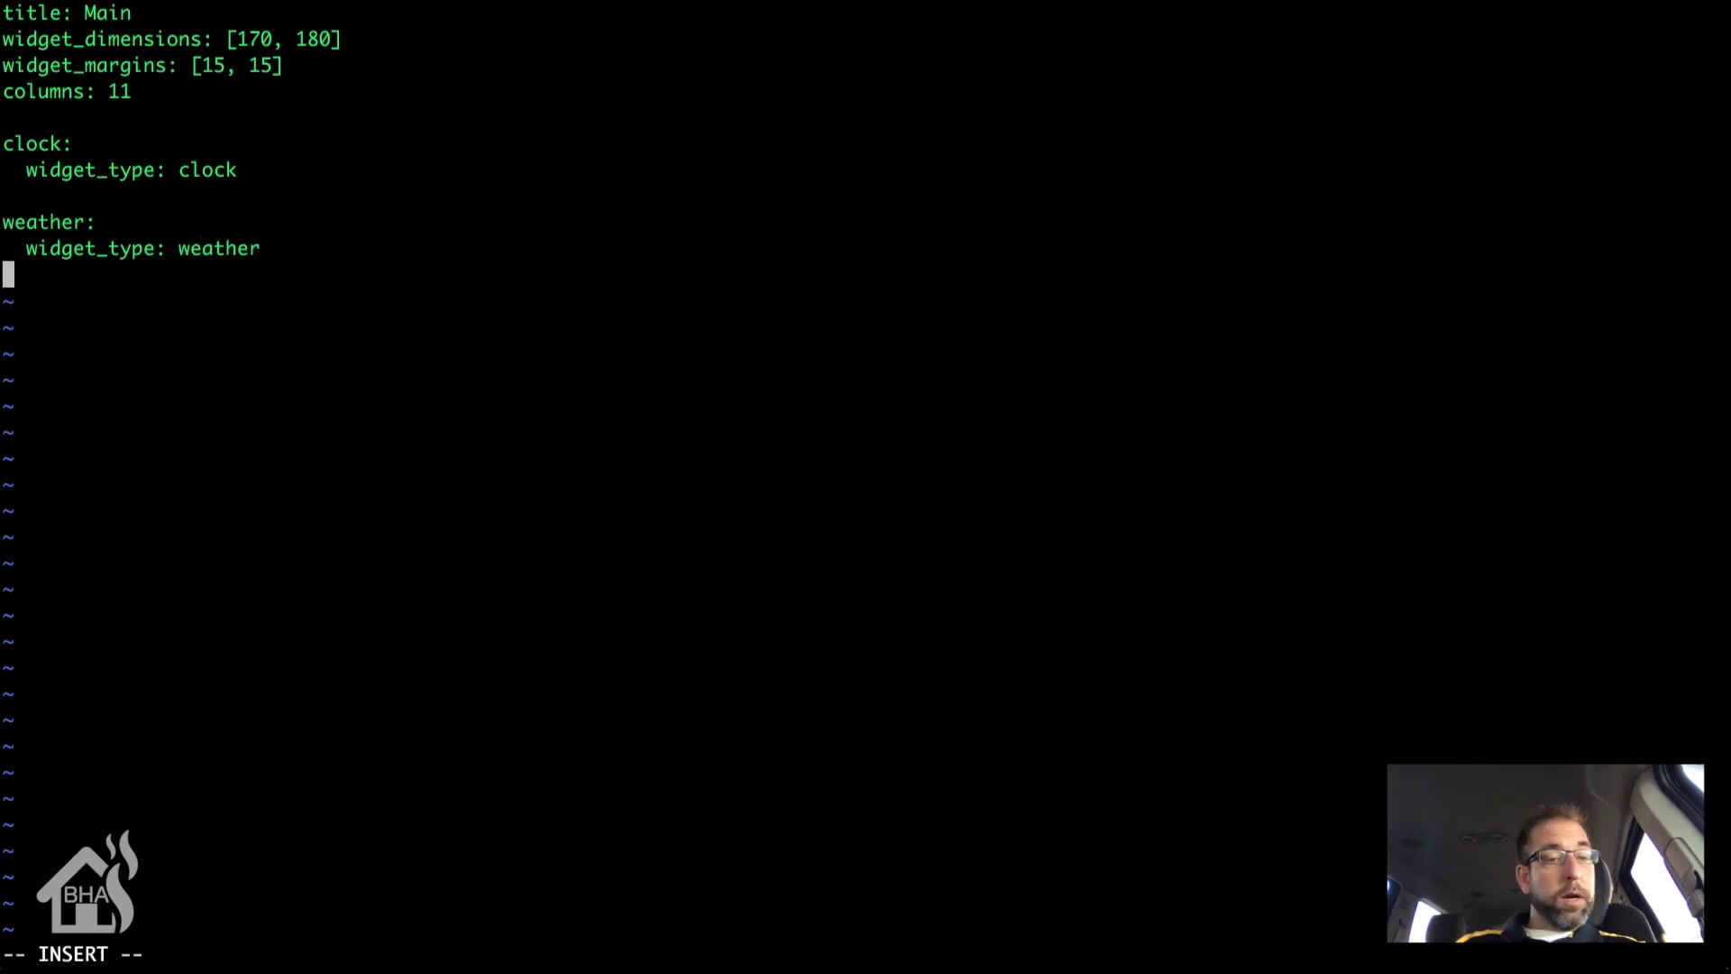
{"action": "type", "text": "units"}
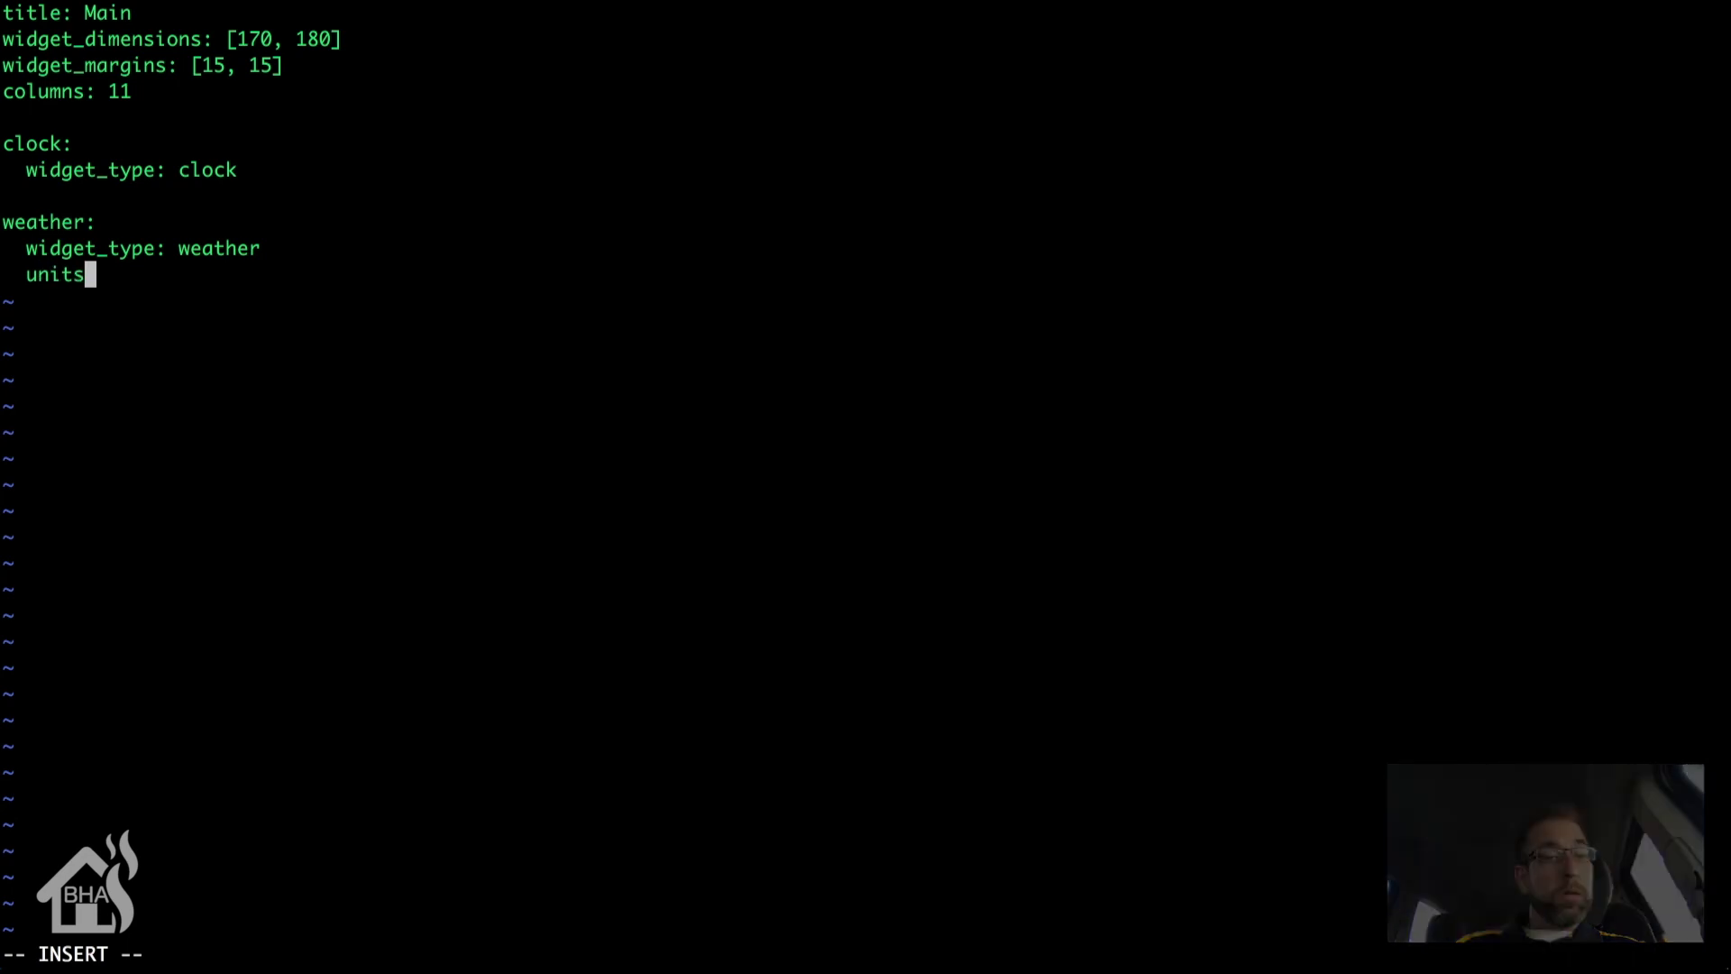
{"action": "type", "text": ": "}
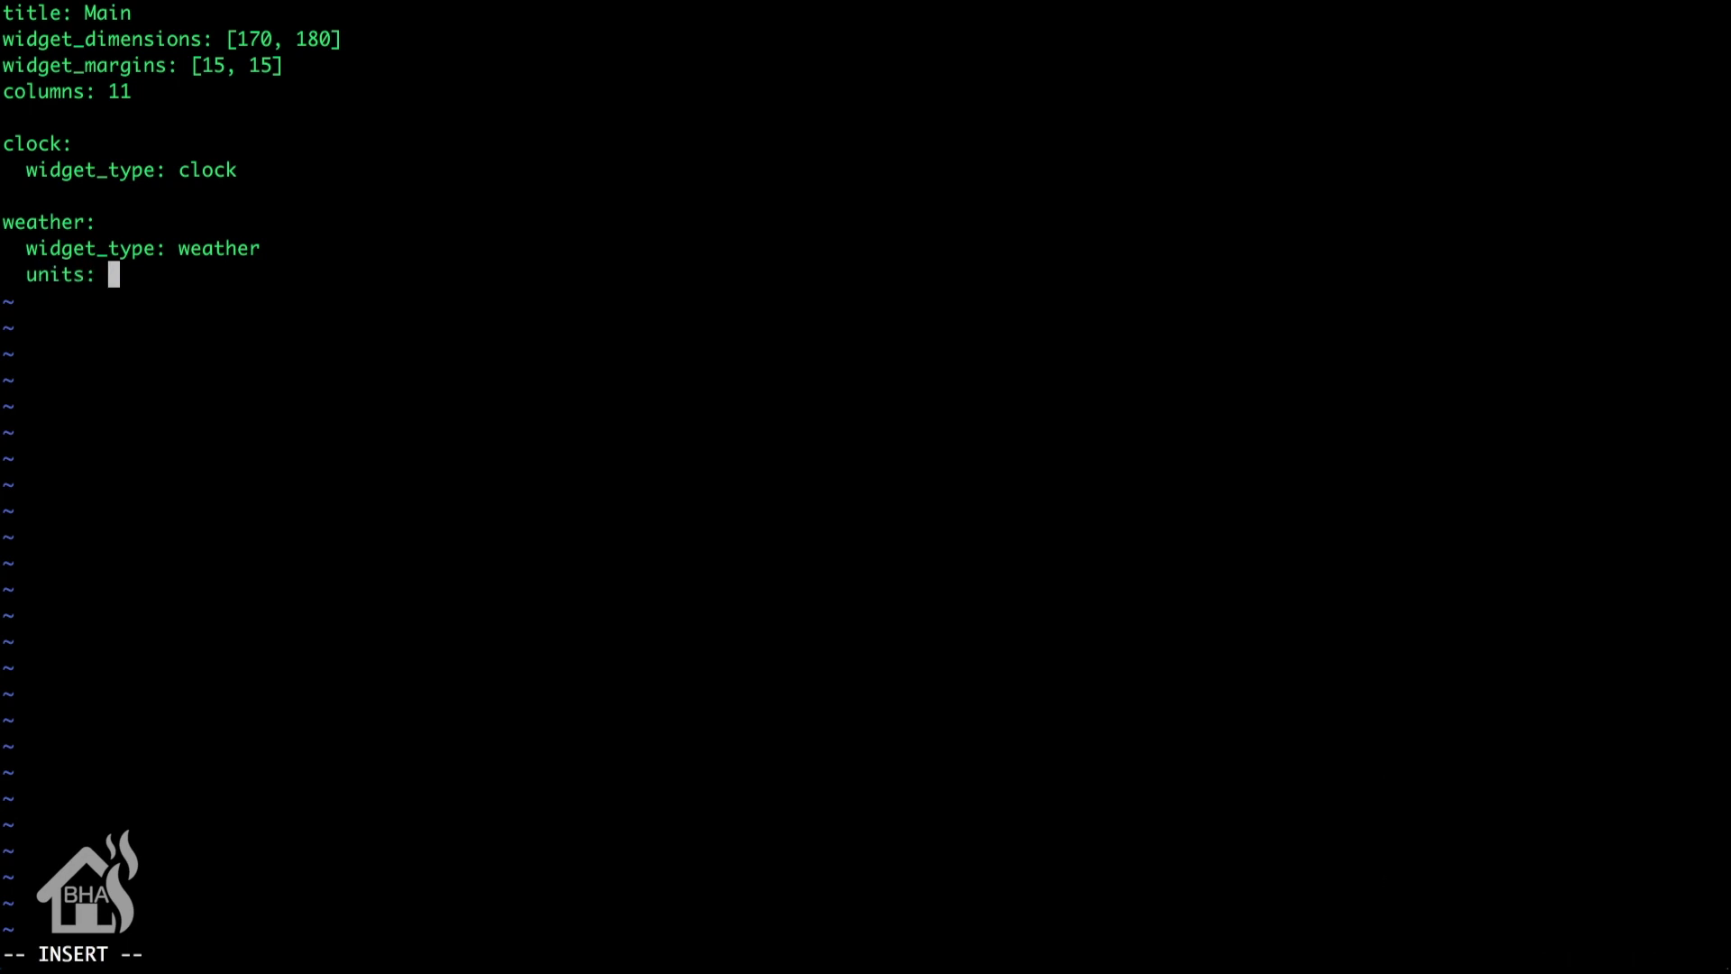
{"action": "type", "text": "\"&deg;F\""}
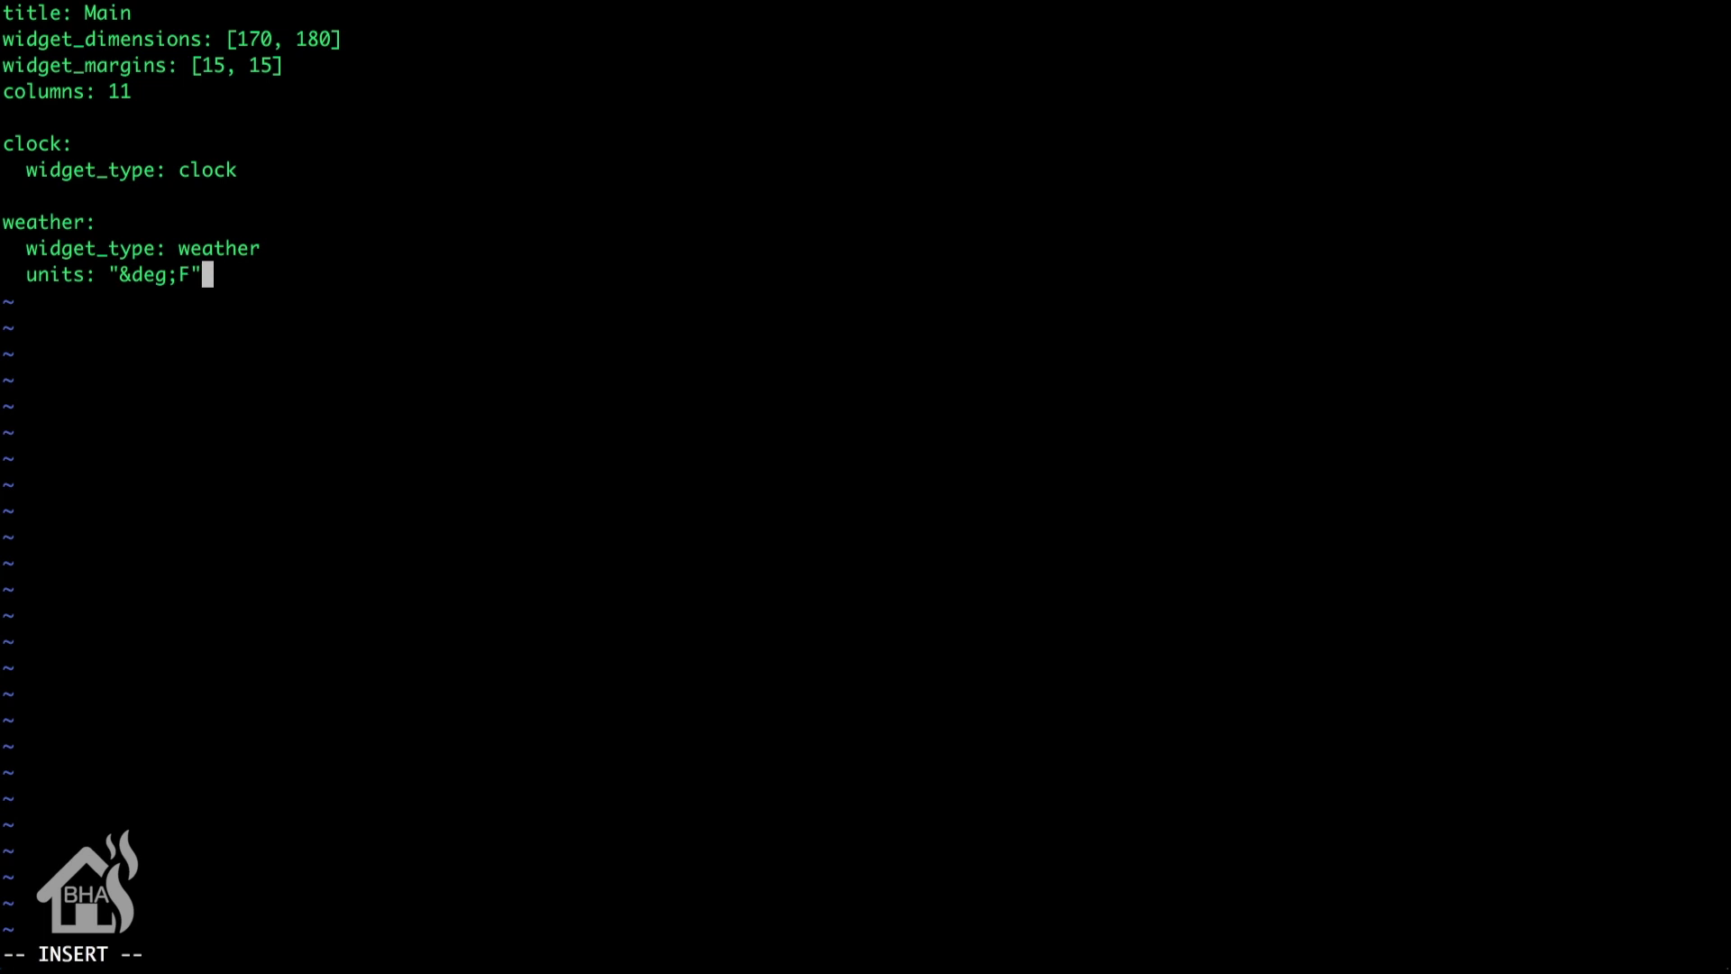
Step: Add a reload: widget with widget_type: reload
{"action": "key", "text": "Return"}
{"action": "key", "text": "Return"}
{"action": "type", "text": "r"}
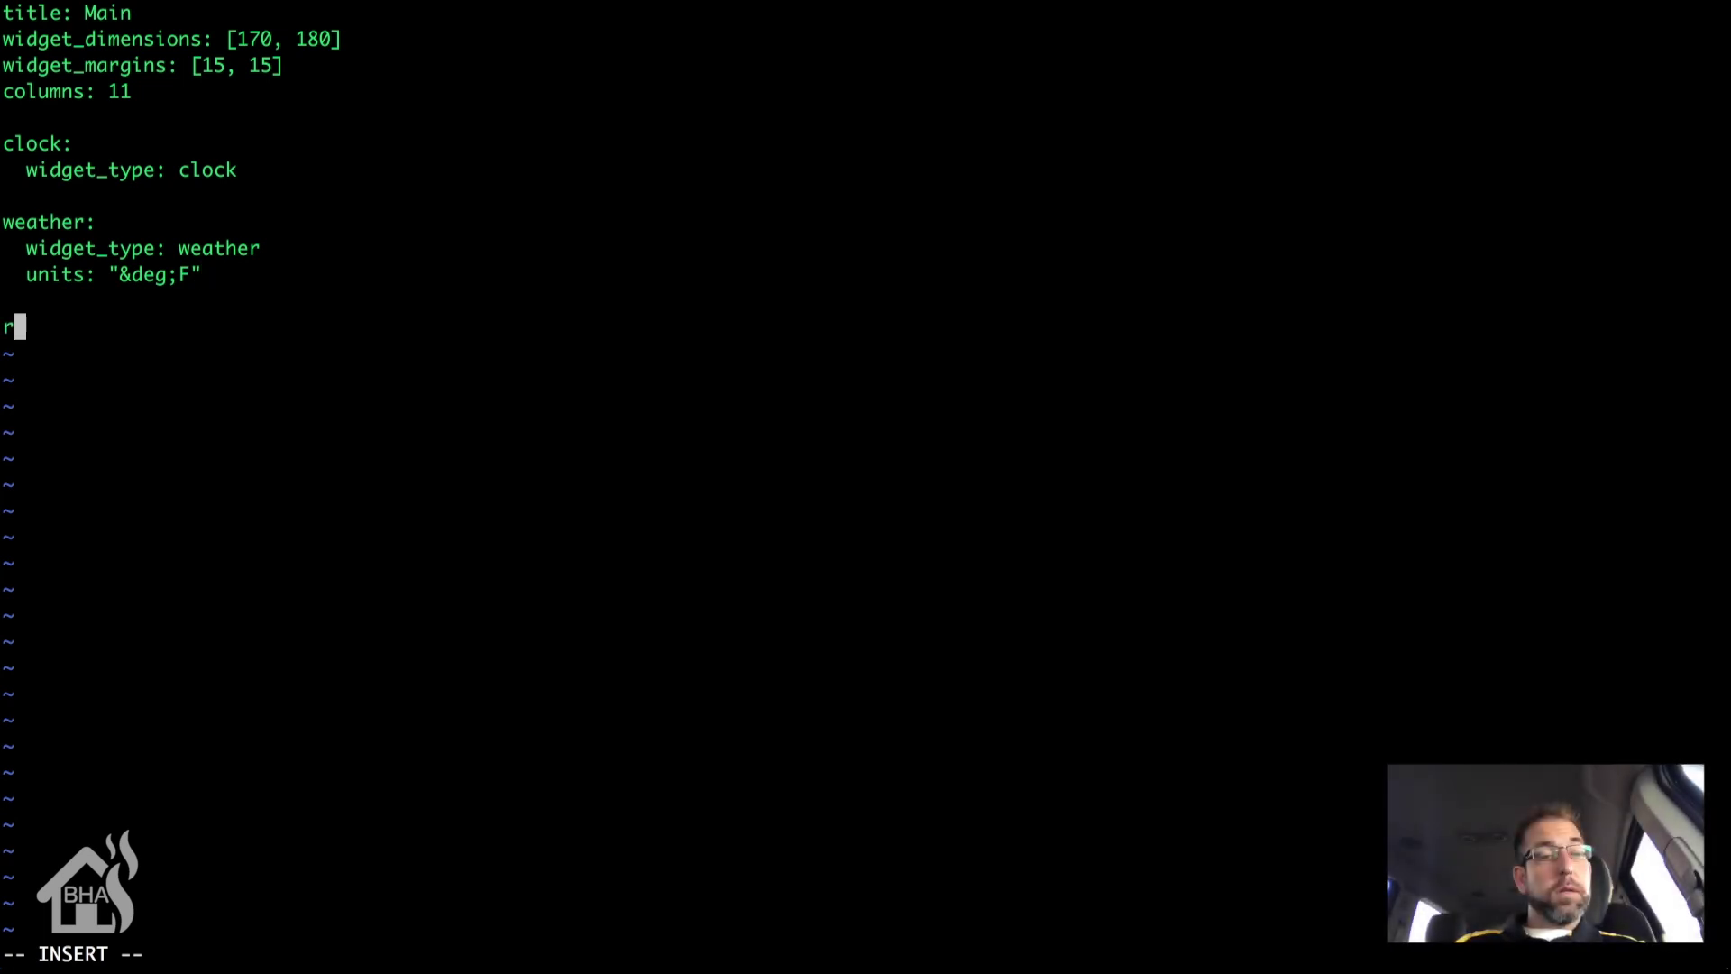
{"action": "type", "text": "eload:"}
{"action": "key", "text": "Return"}
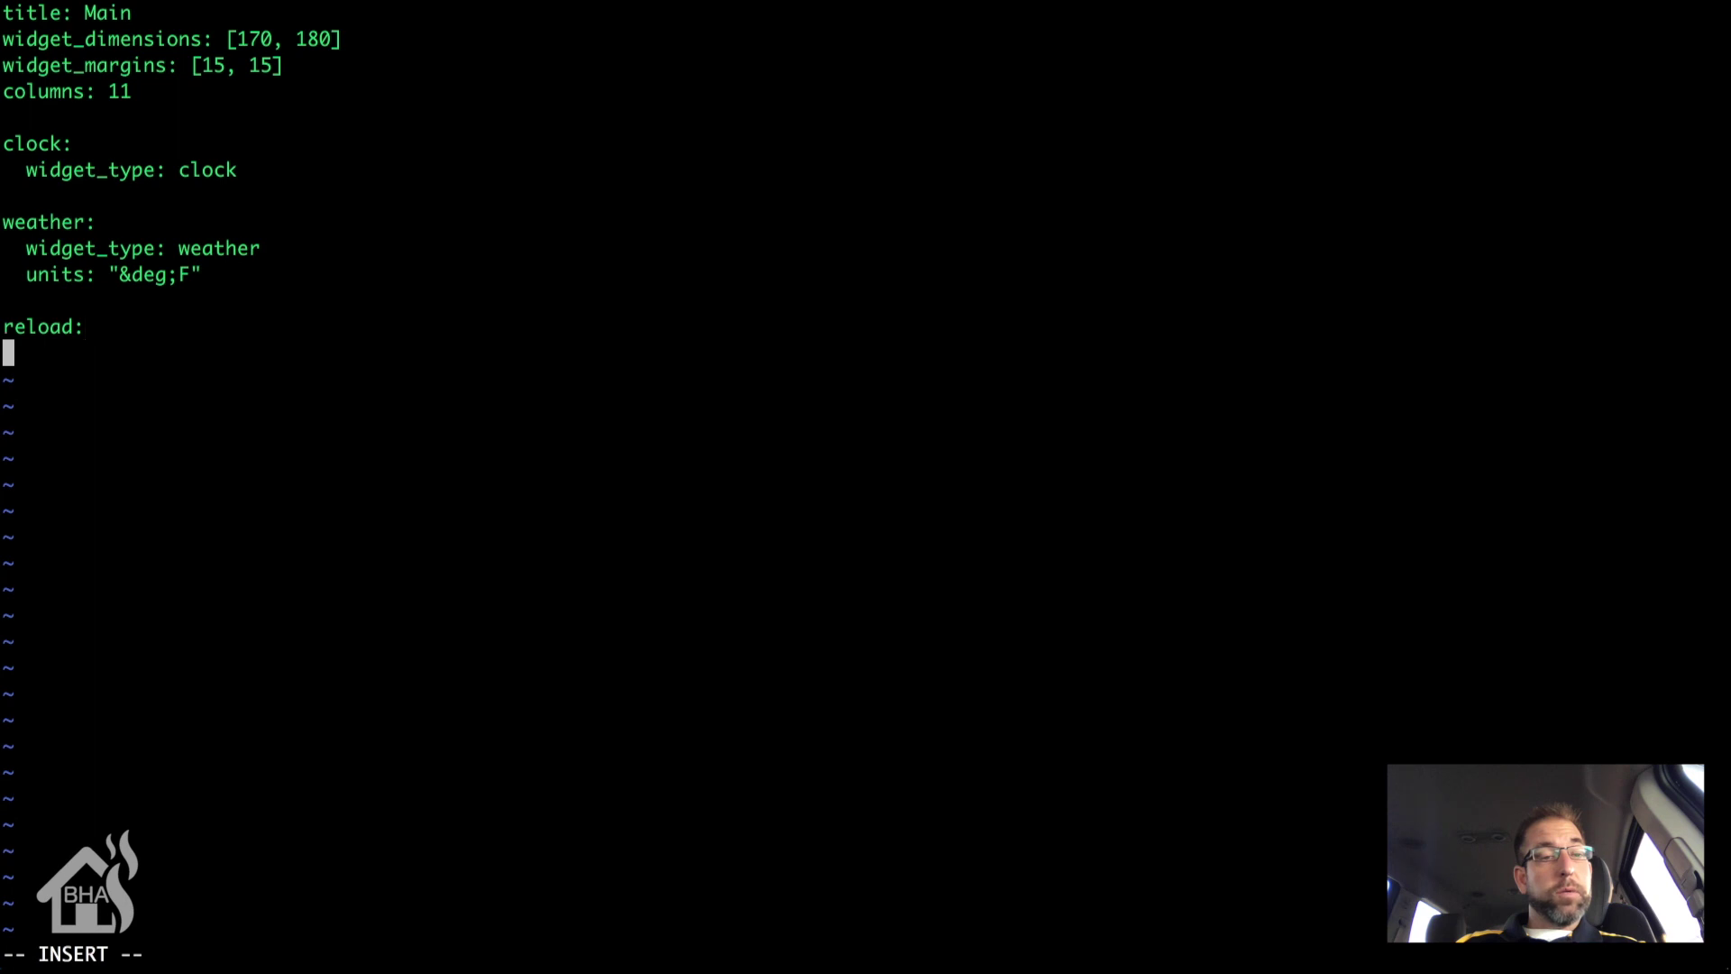
{"action": "type", "text": "widget"}
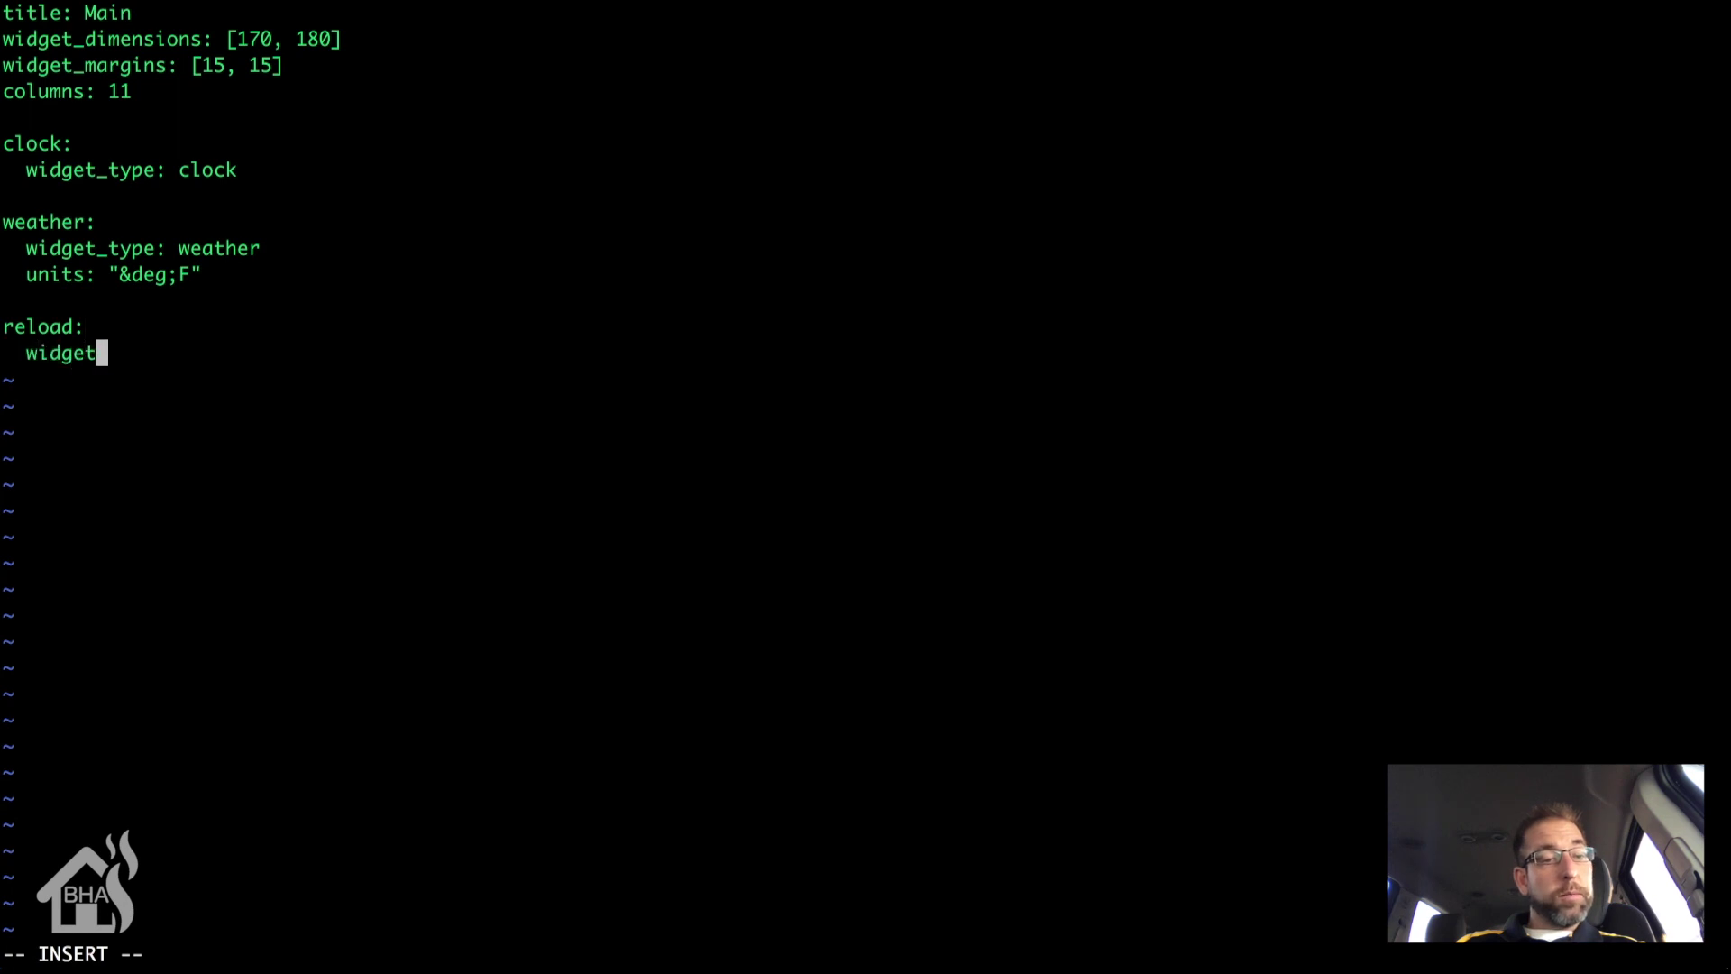
{"action": "type", "text": "_type"}
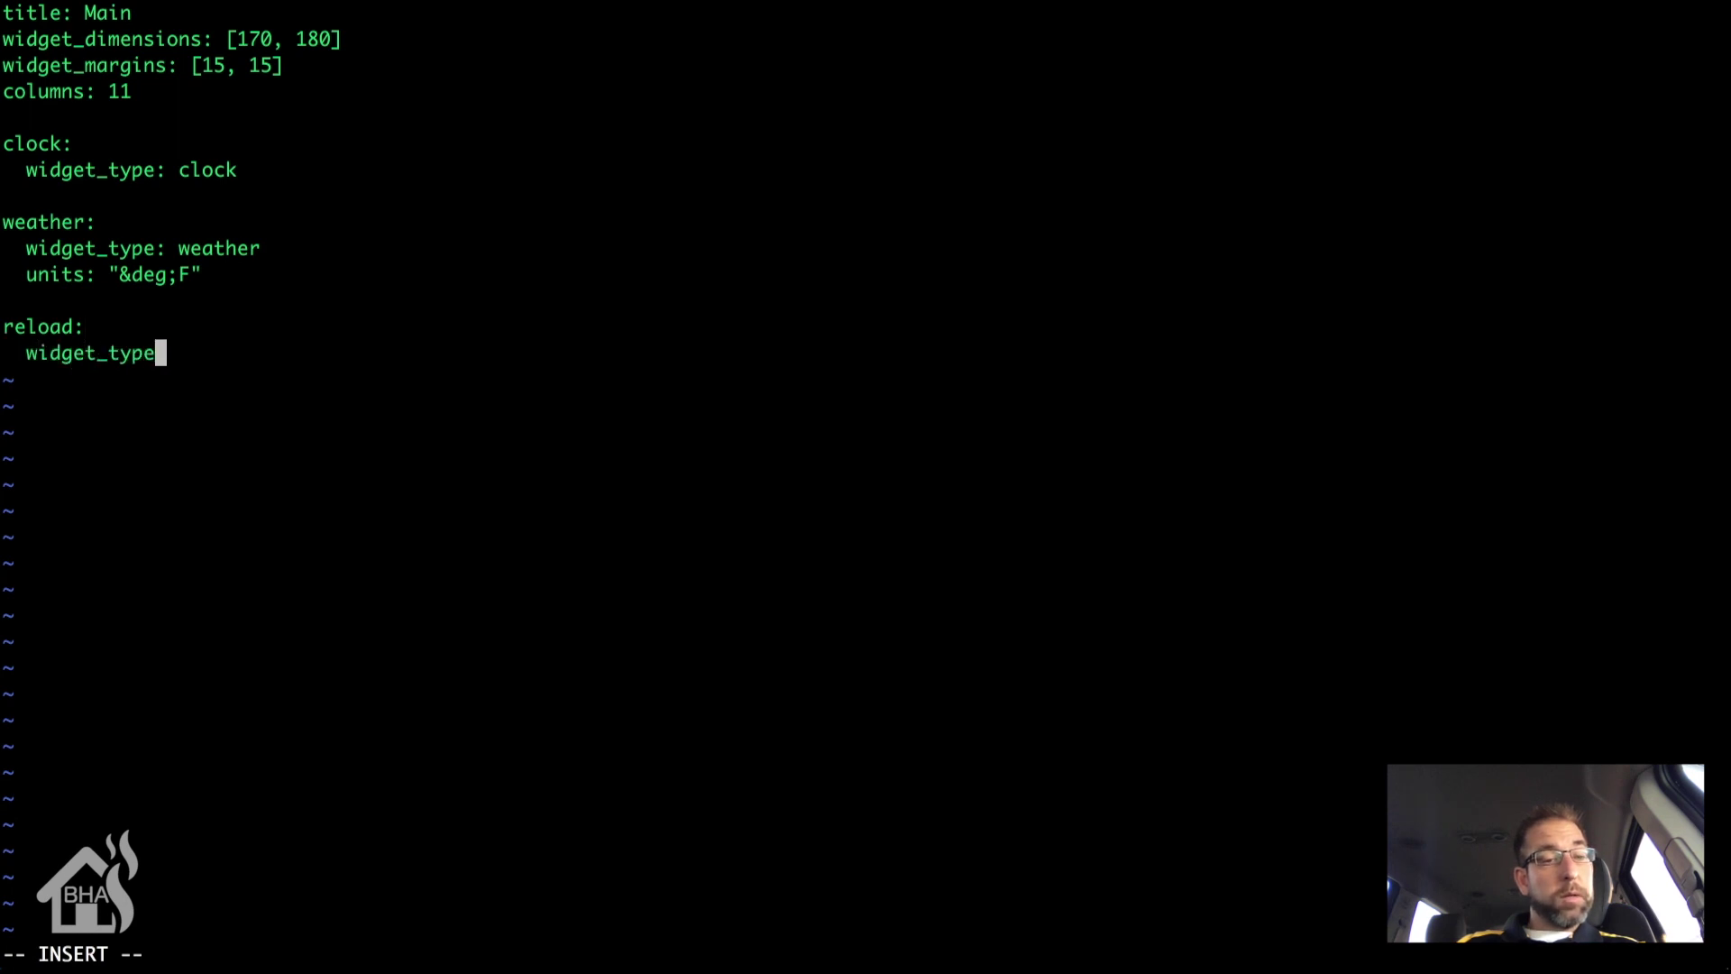
{"action": "type", "text": ": reload"}
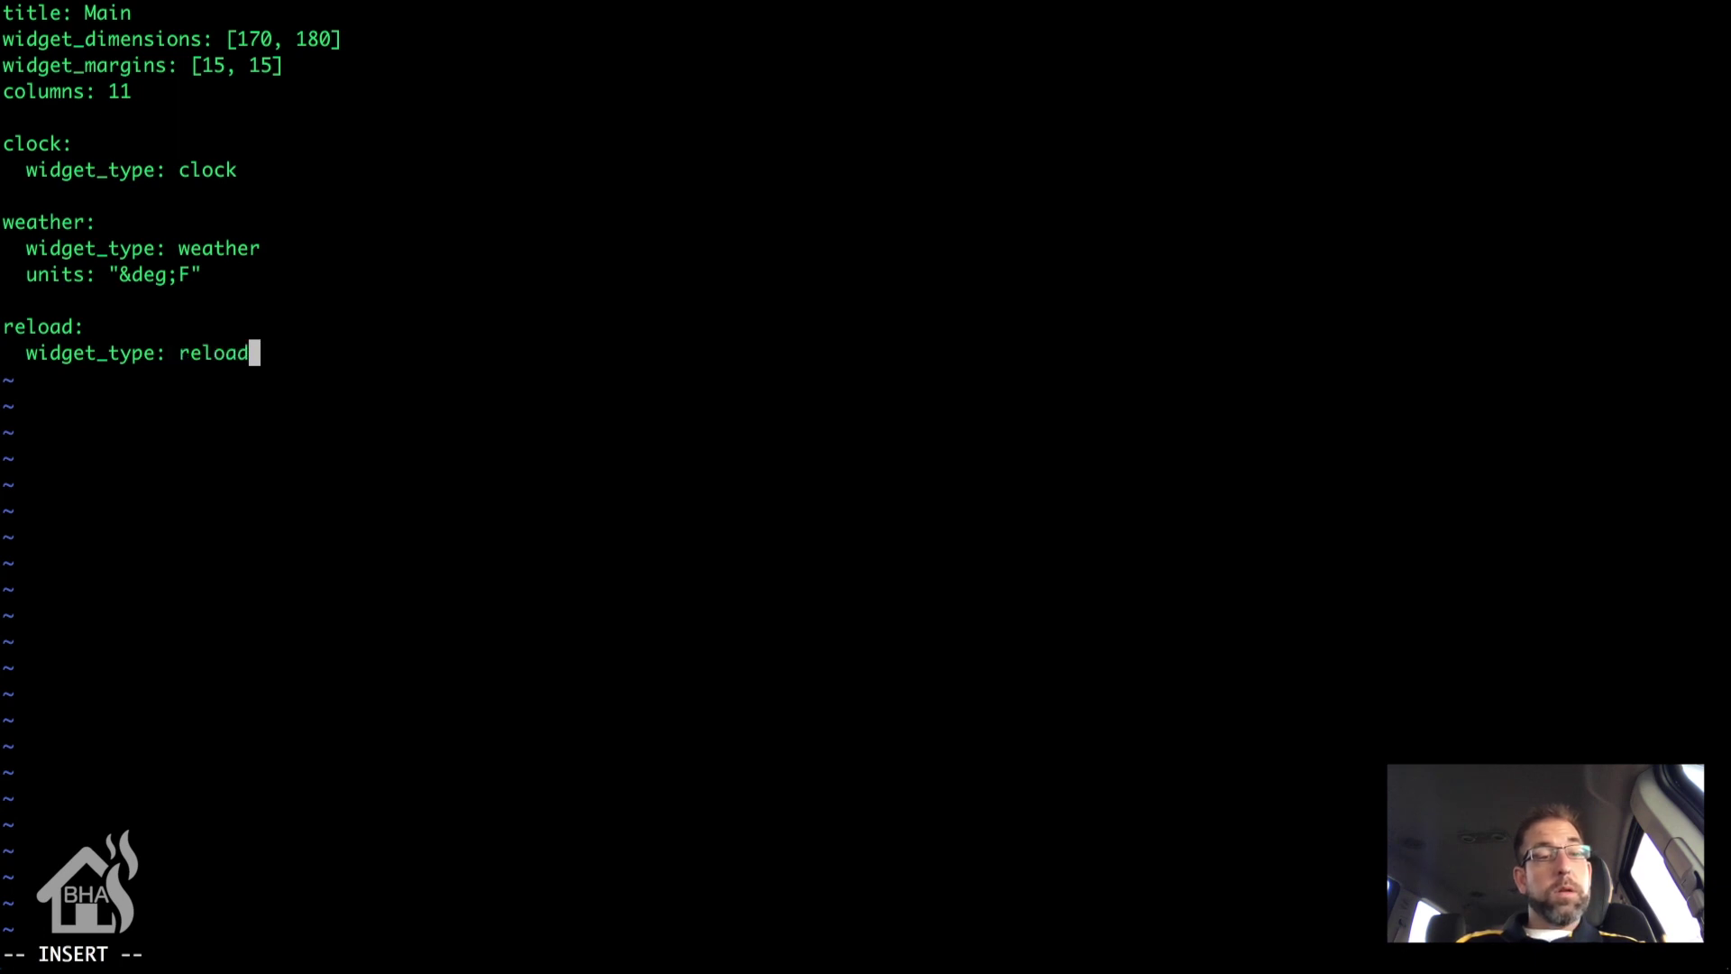
Step: Start a layout: section whose first row is clock(4x2), weather(3x3)
{"action": "key", "text": "Return"}
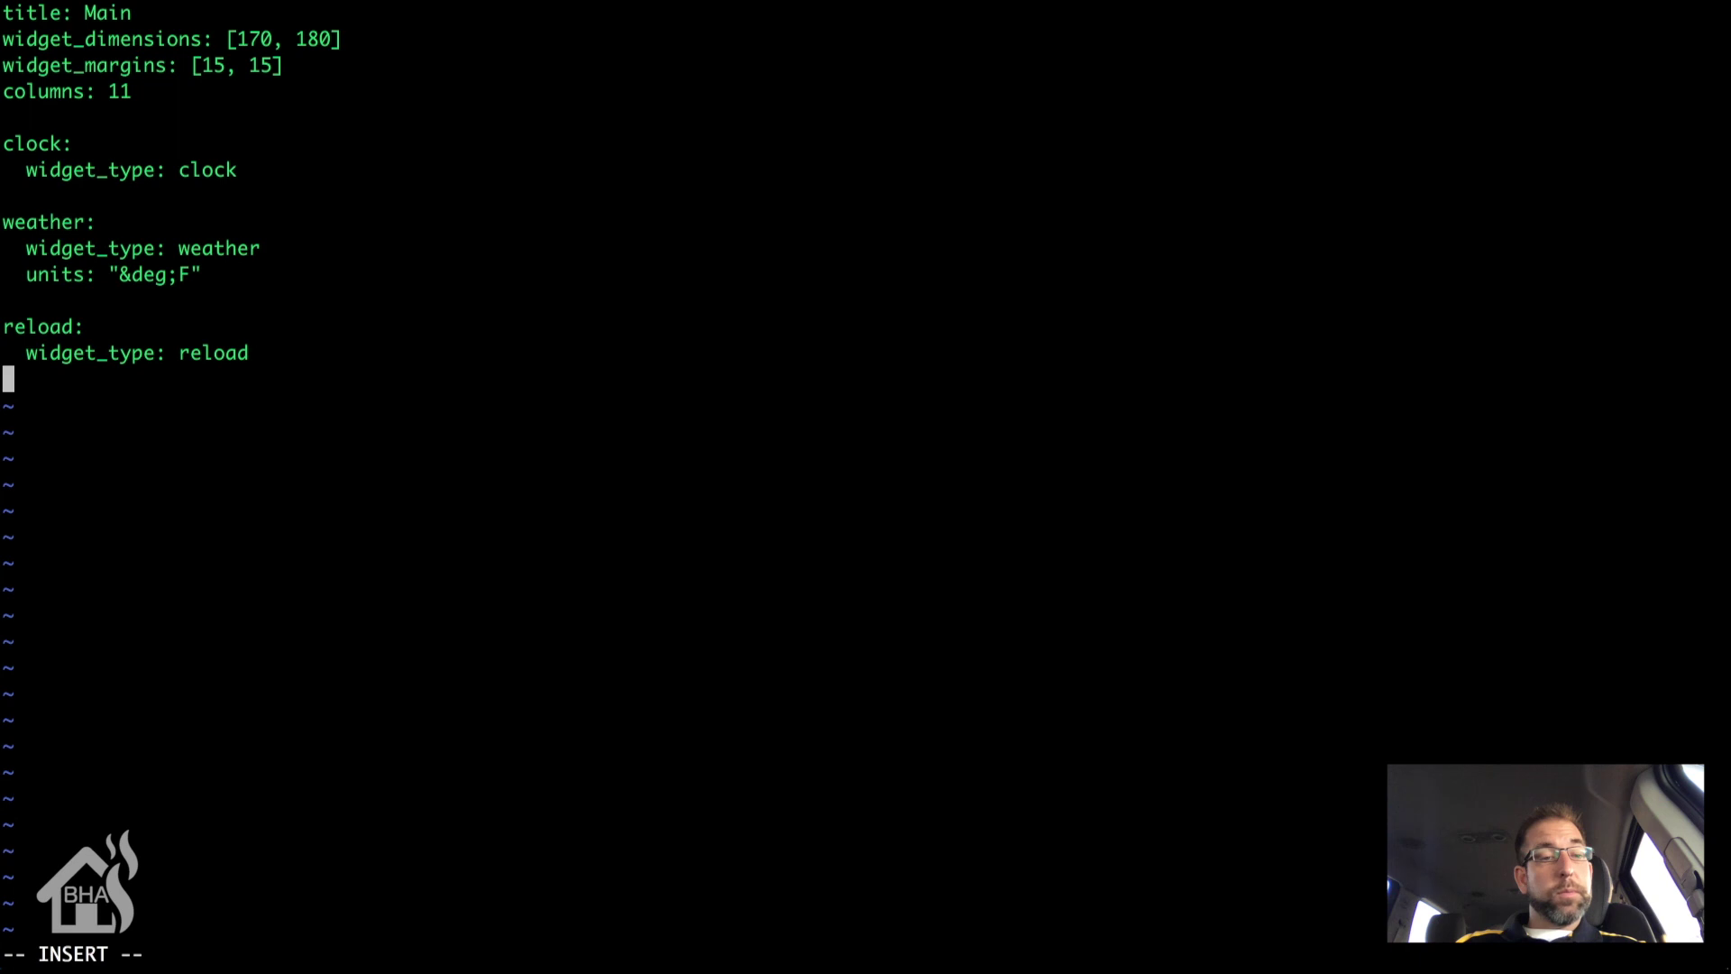
{"action": "key", "text": "Return"}
{"action": "type", "text": "lay"}
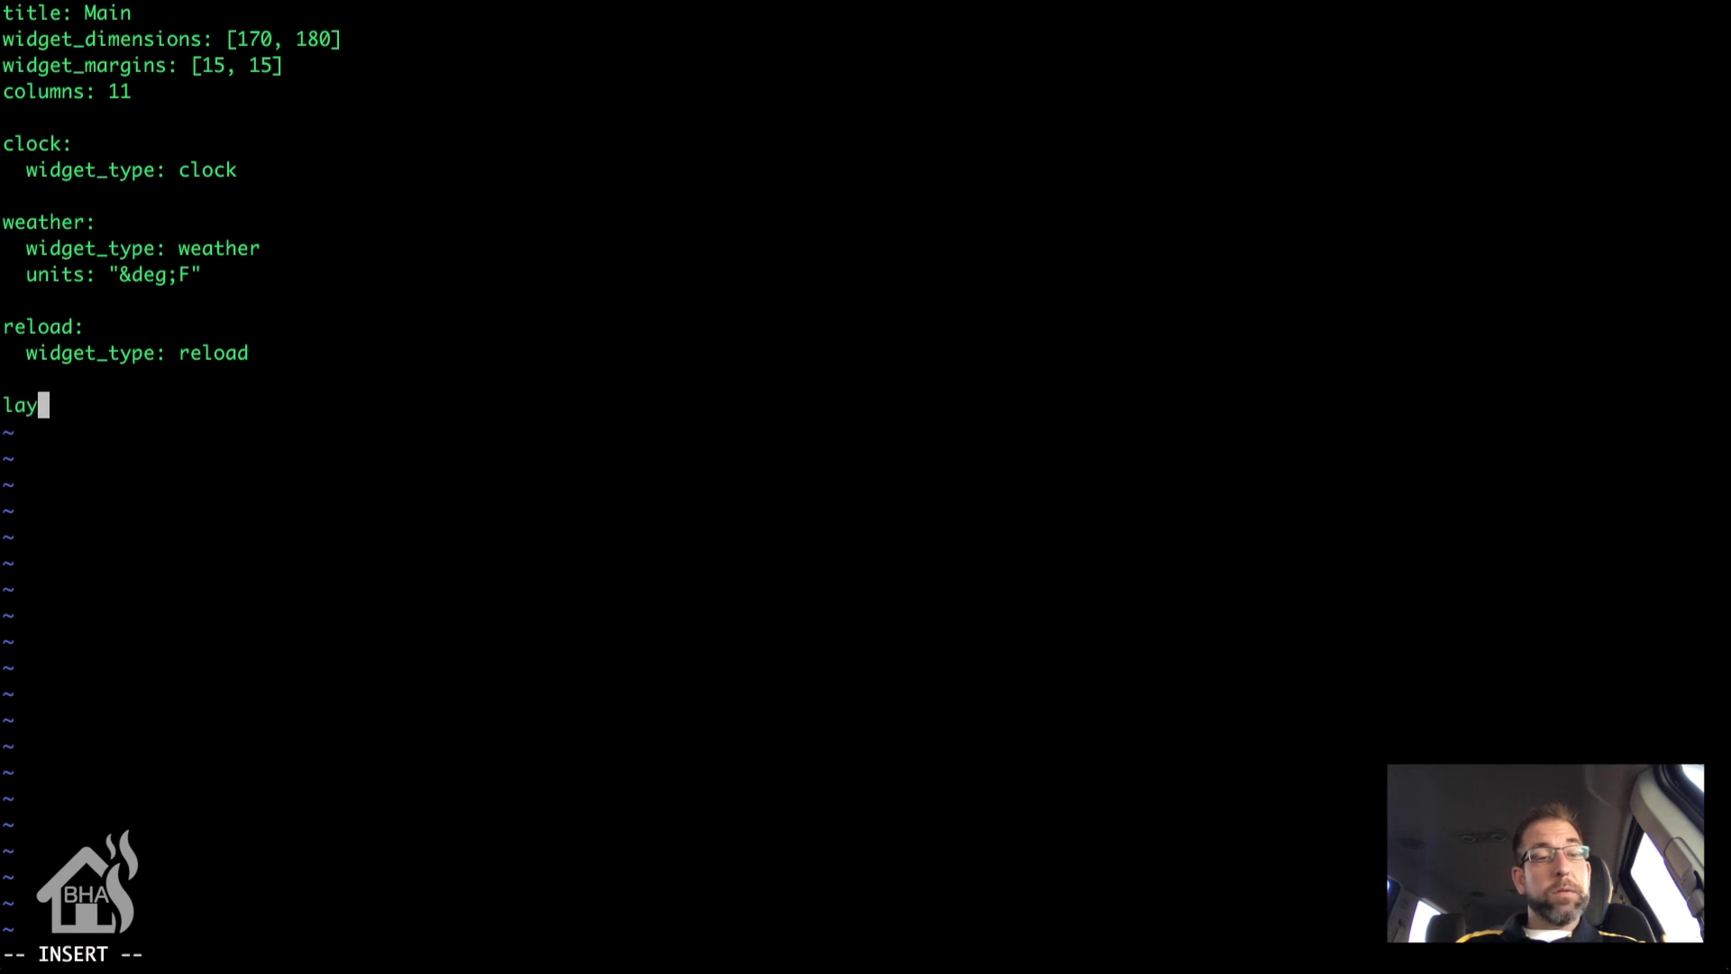
{"action": "type", "text": "out"}
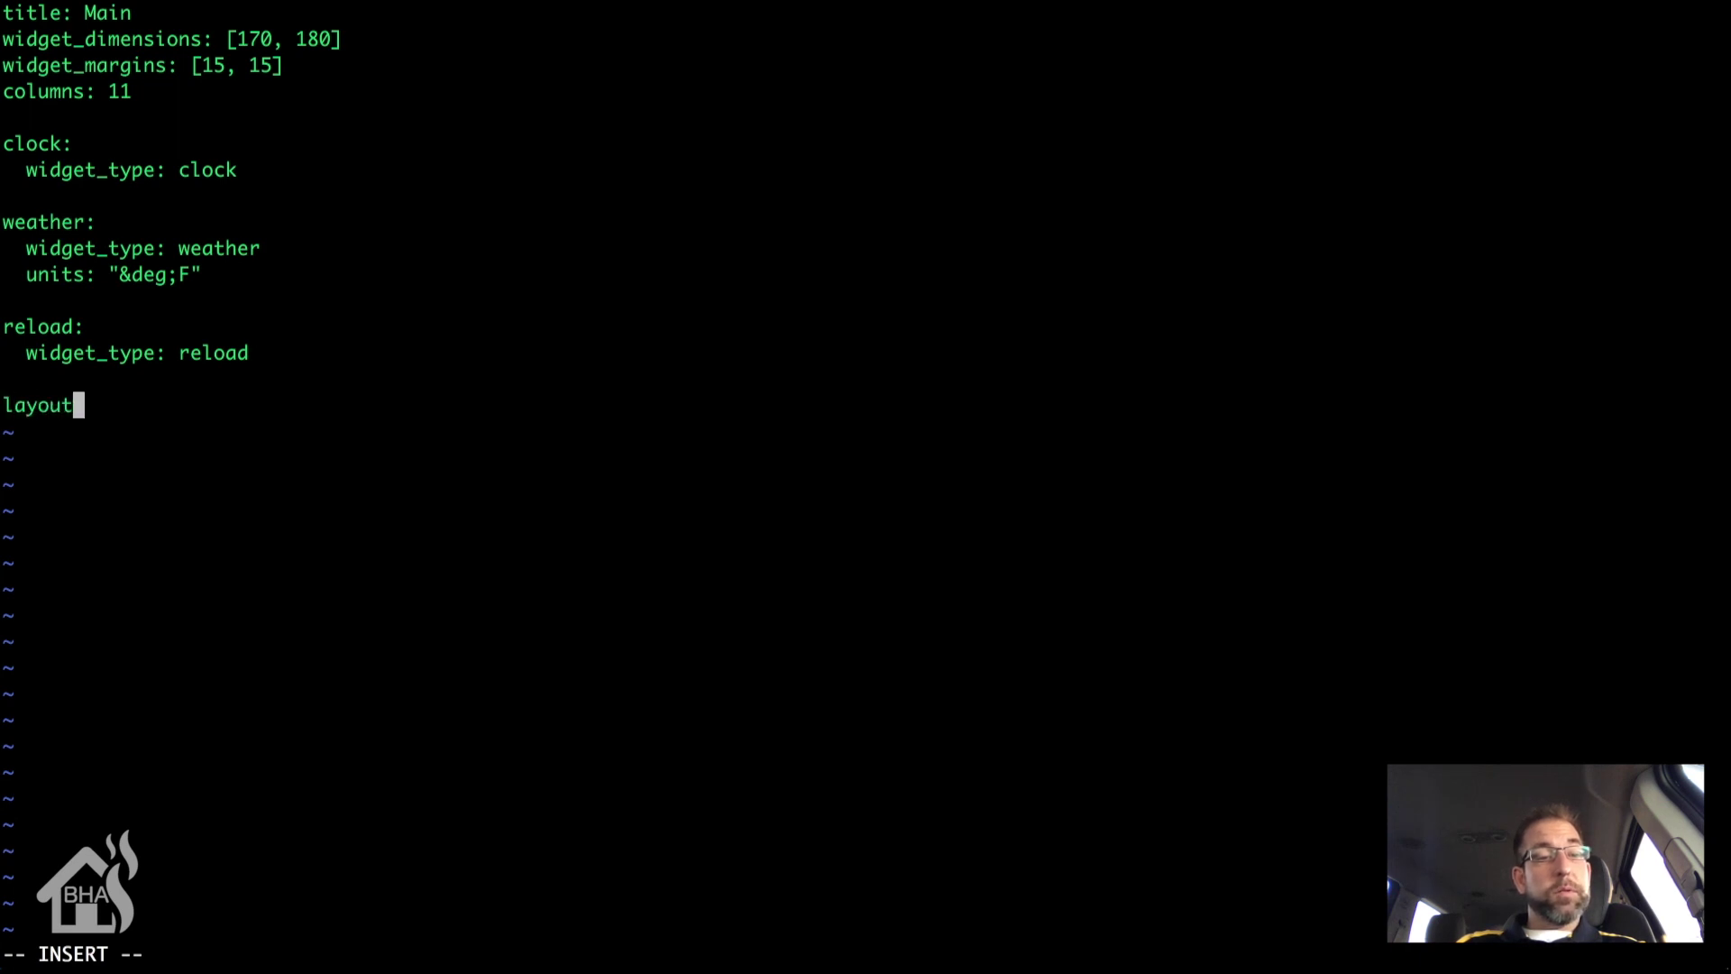
{"action": "type", "text": ":"}
{"action": "key", "text": "Return"}
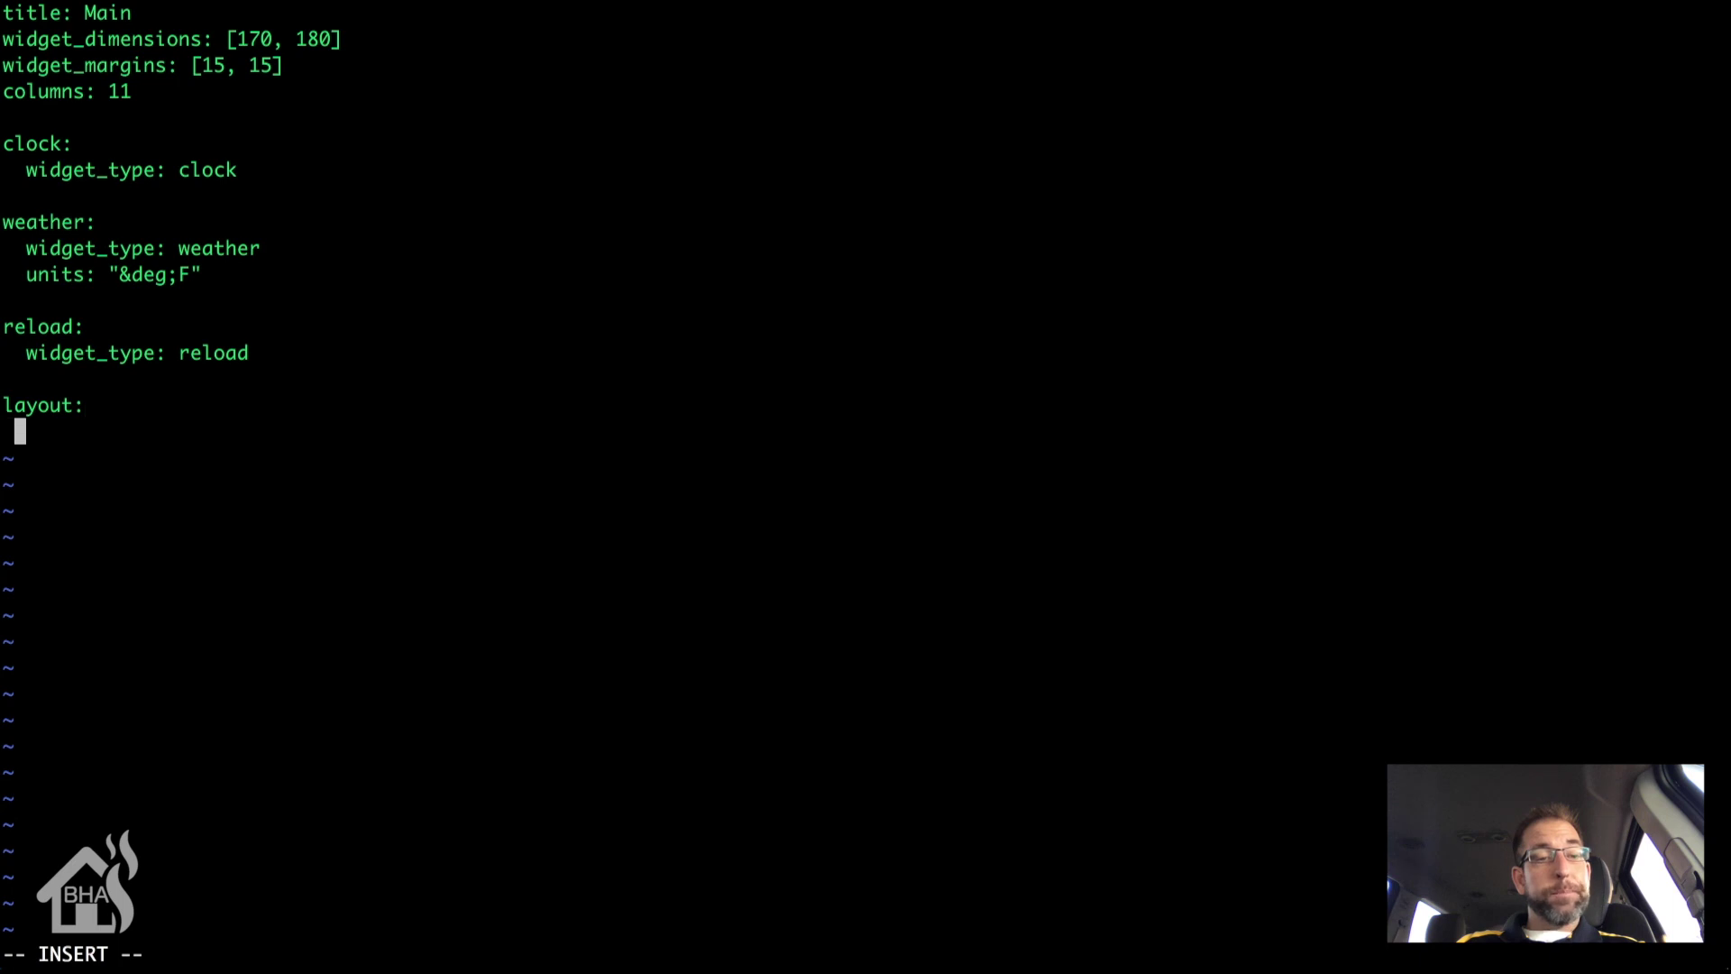
{"action": "type", "text": "- "}
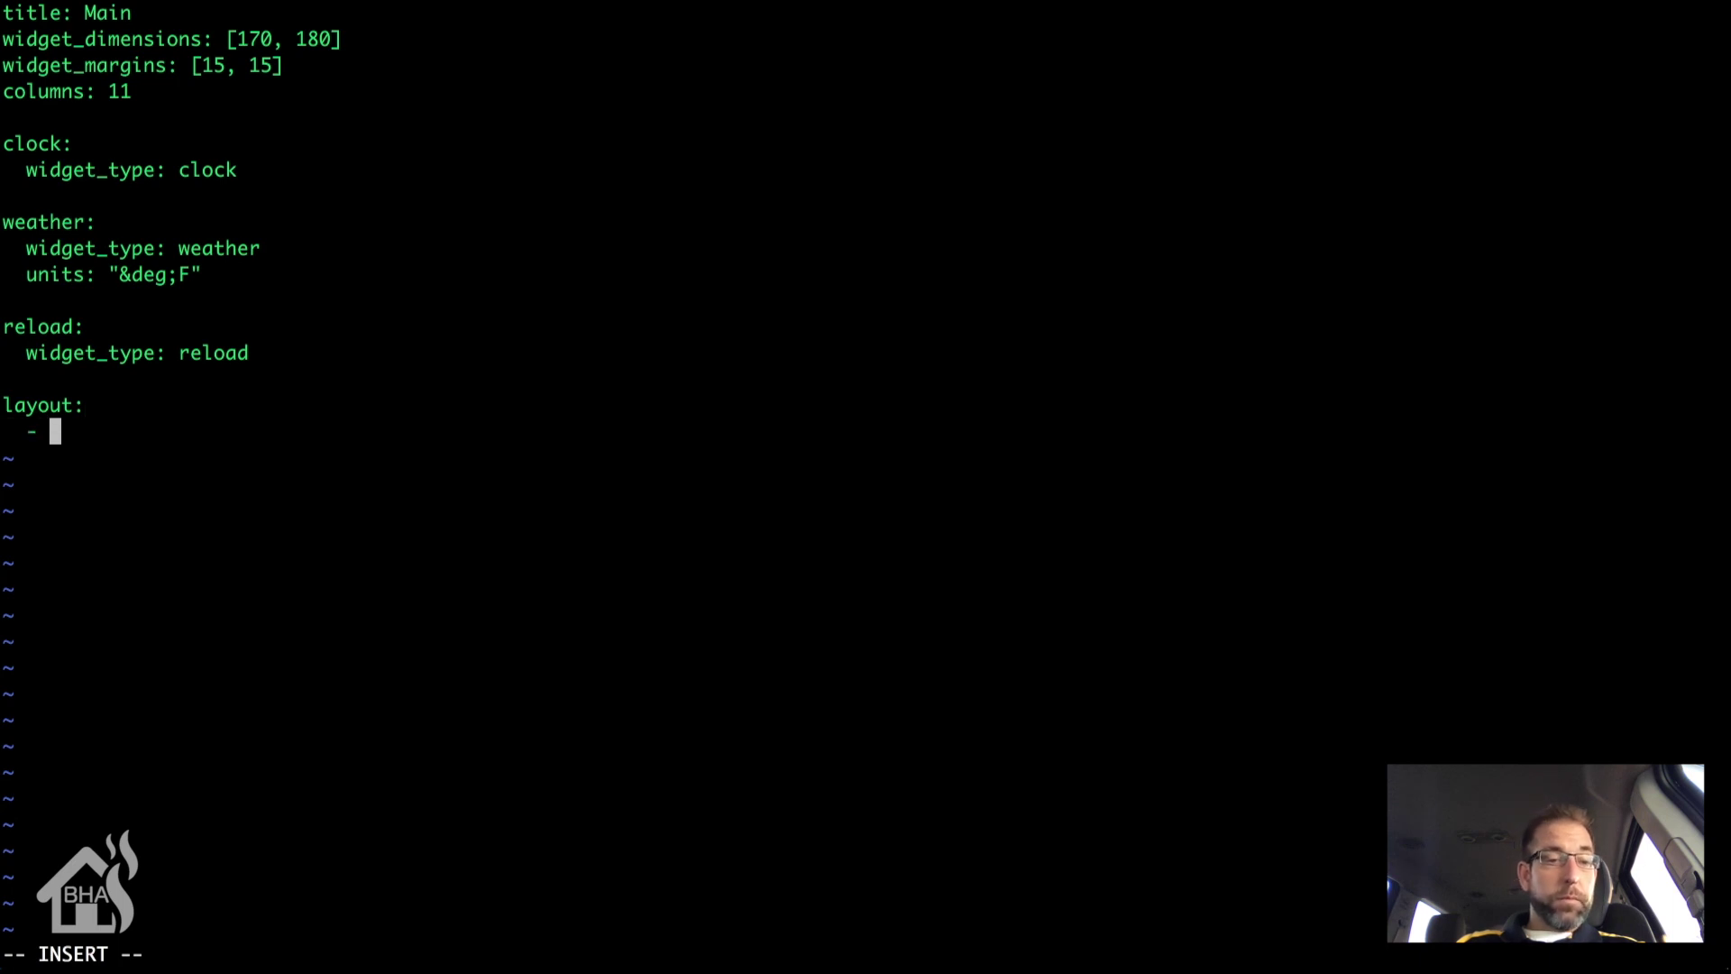
{"action": "type", "text": "clock"}
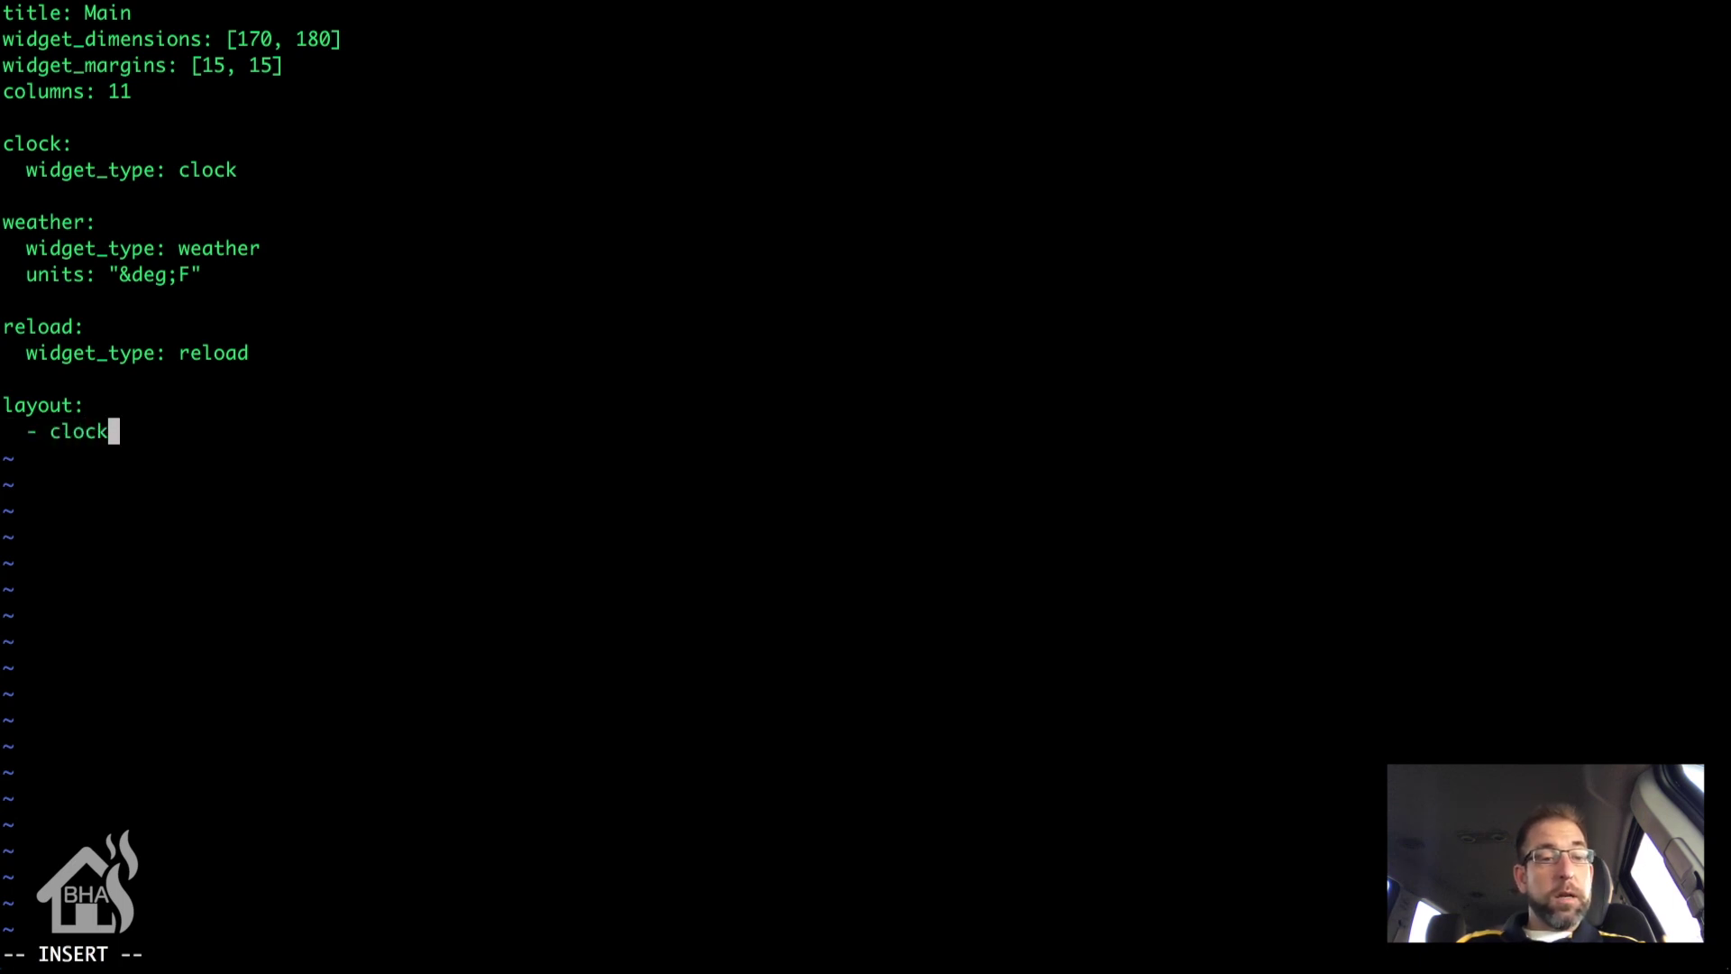
{"action": "type", "text": "("}
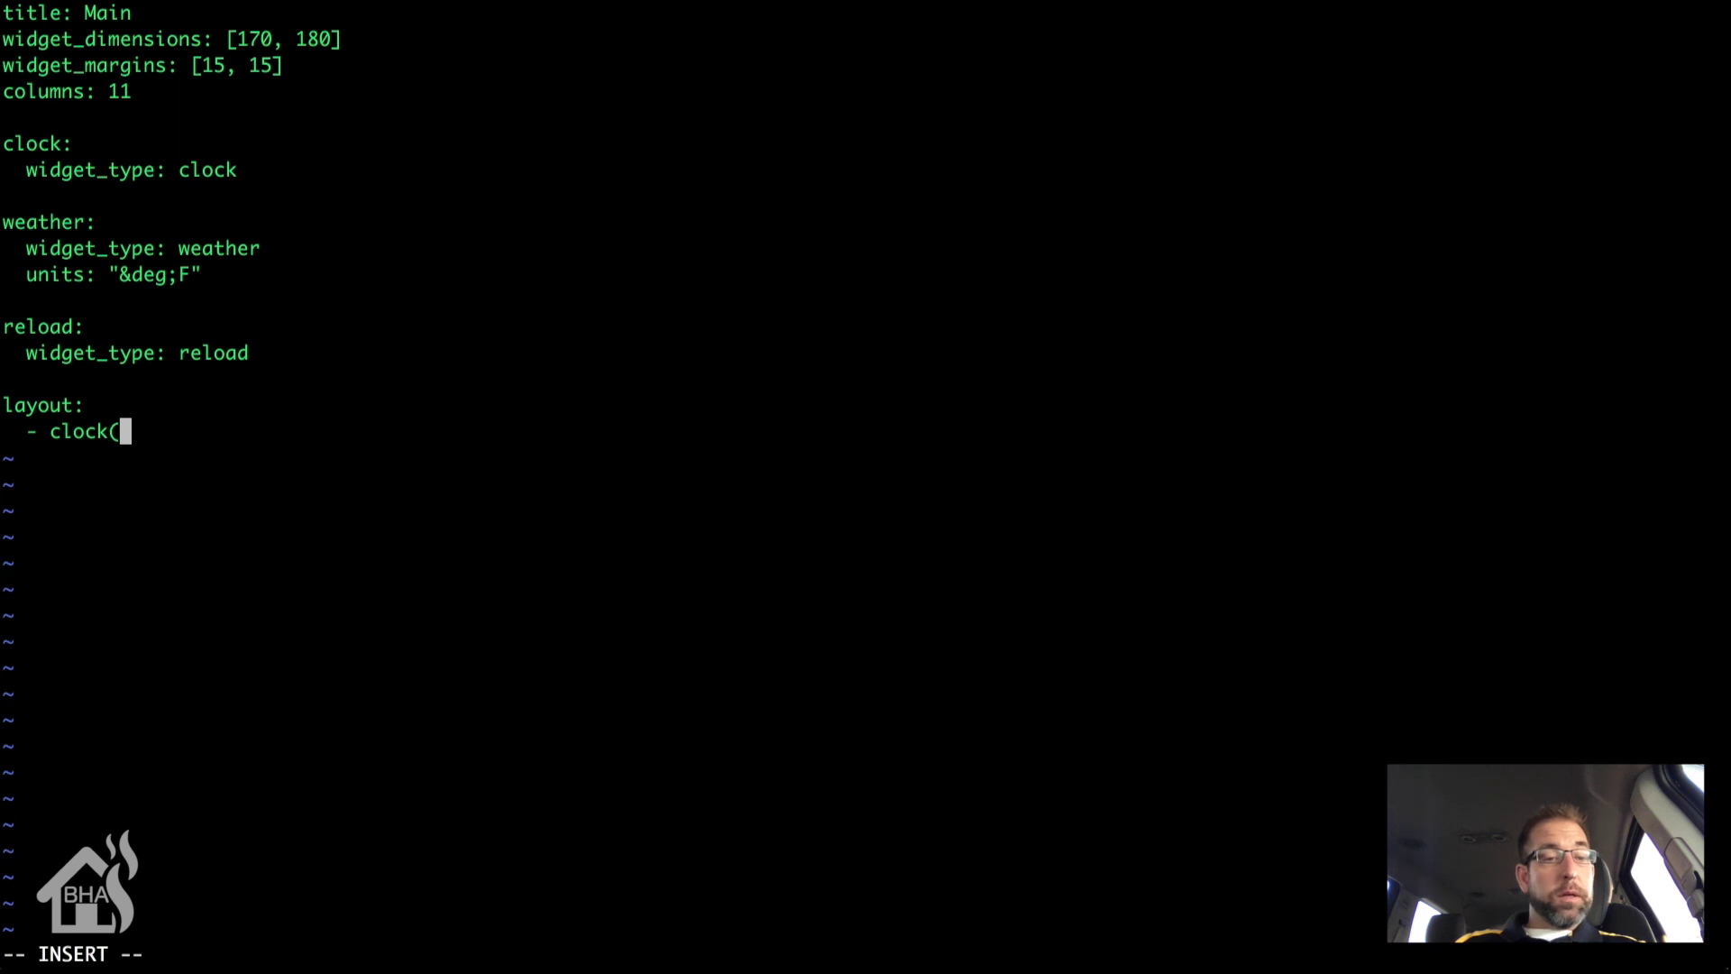
{"action": "type", "text": "4"}
{"action": "key", "text": "BackSpace"}
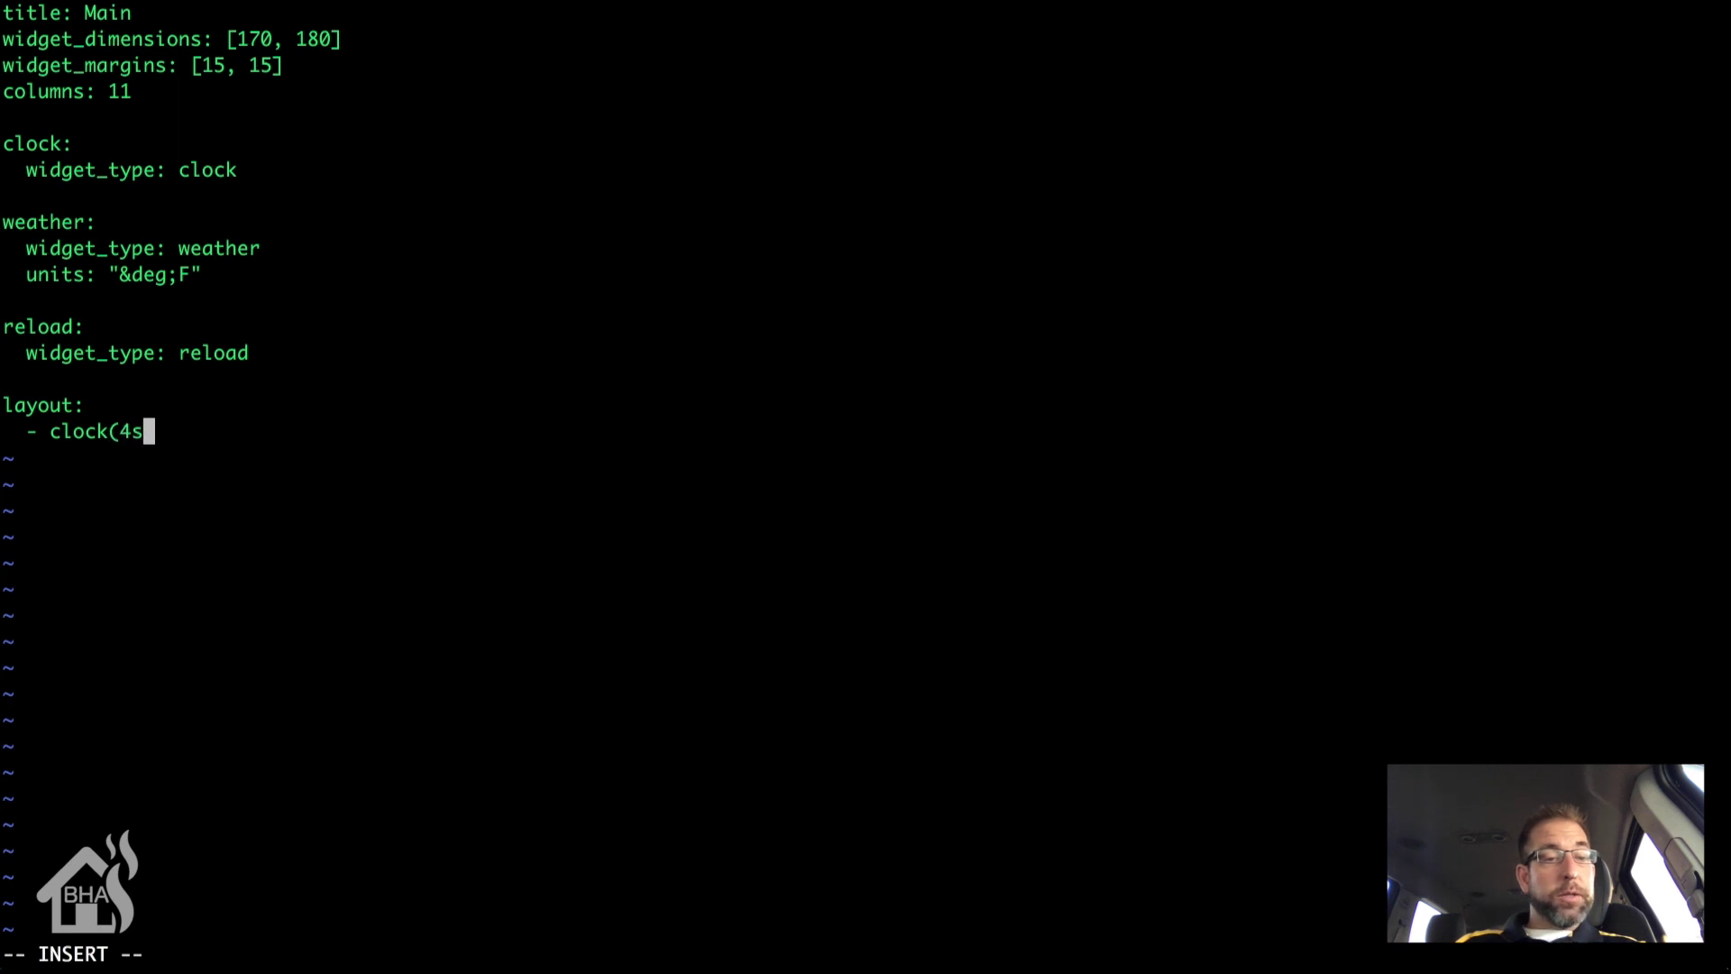
{"action": "type", "text": "x2)"}
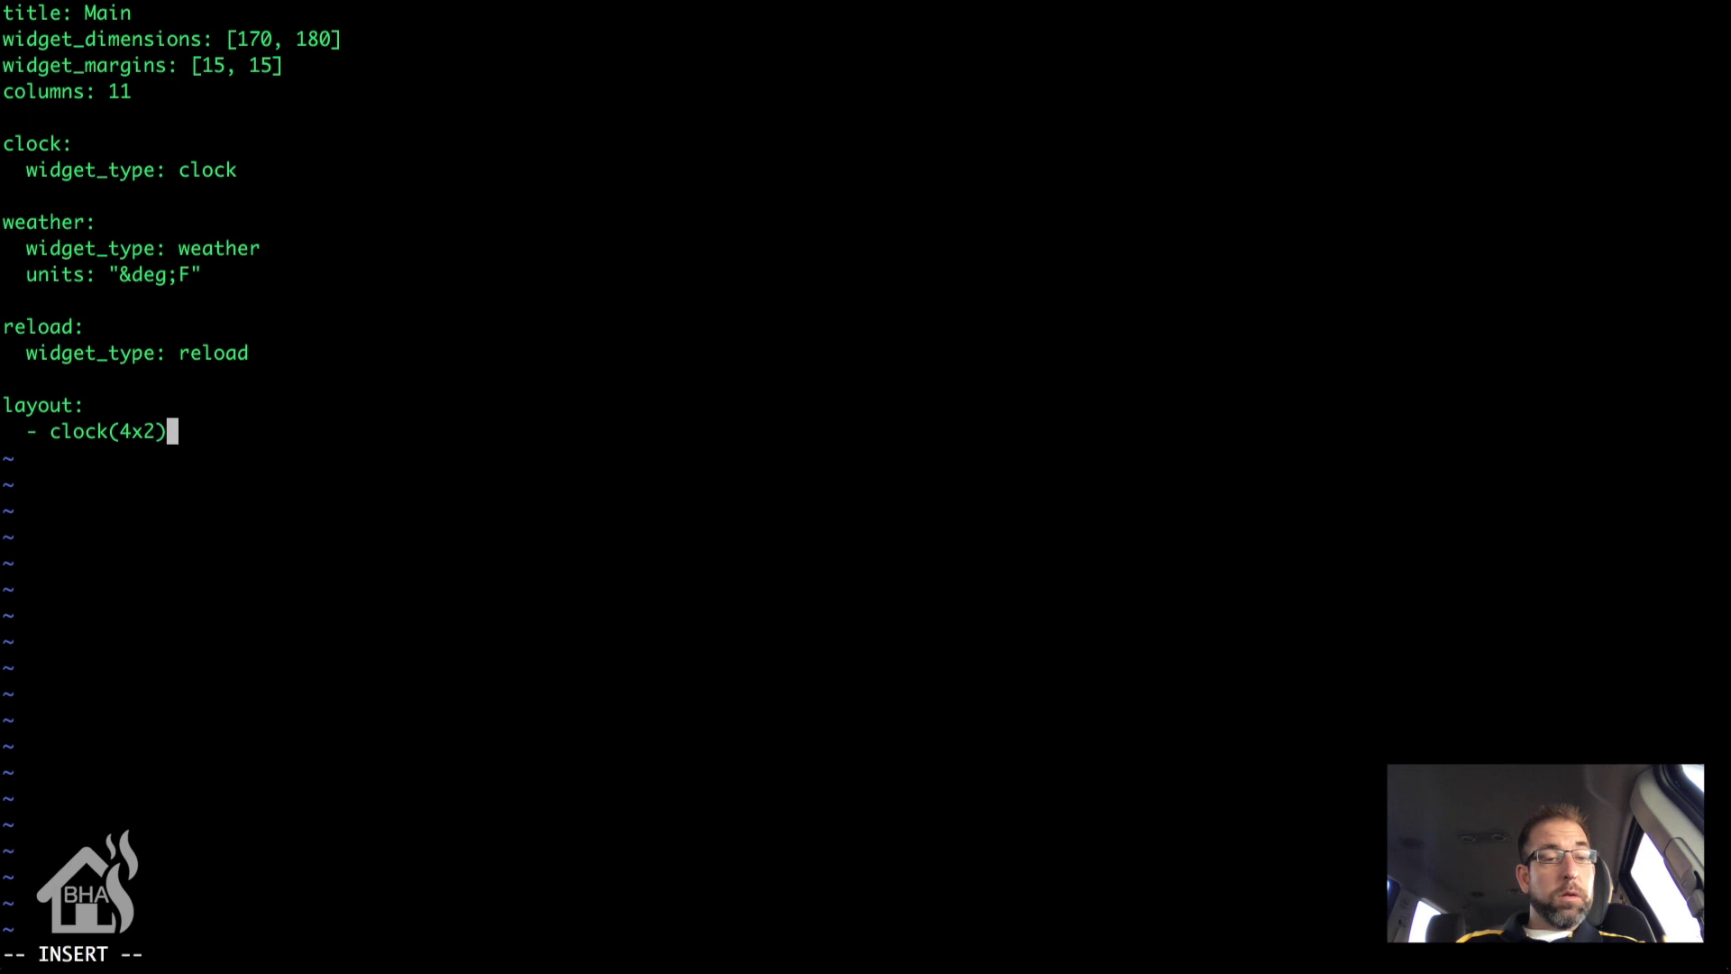
{"action": "type", "text": ", weather"}
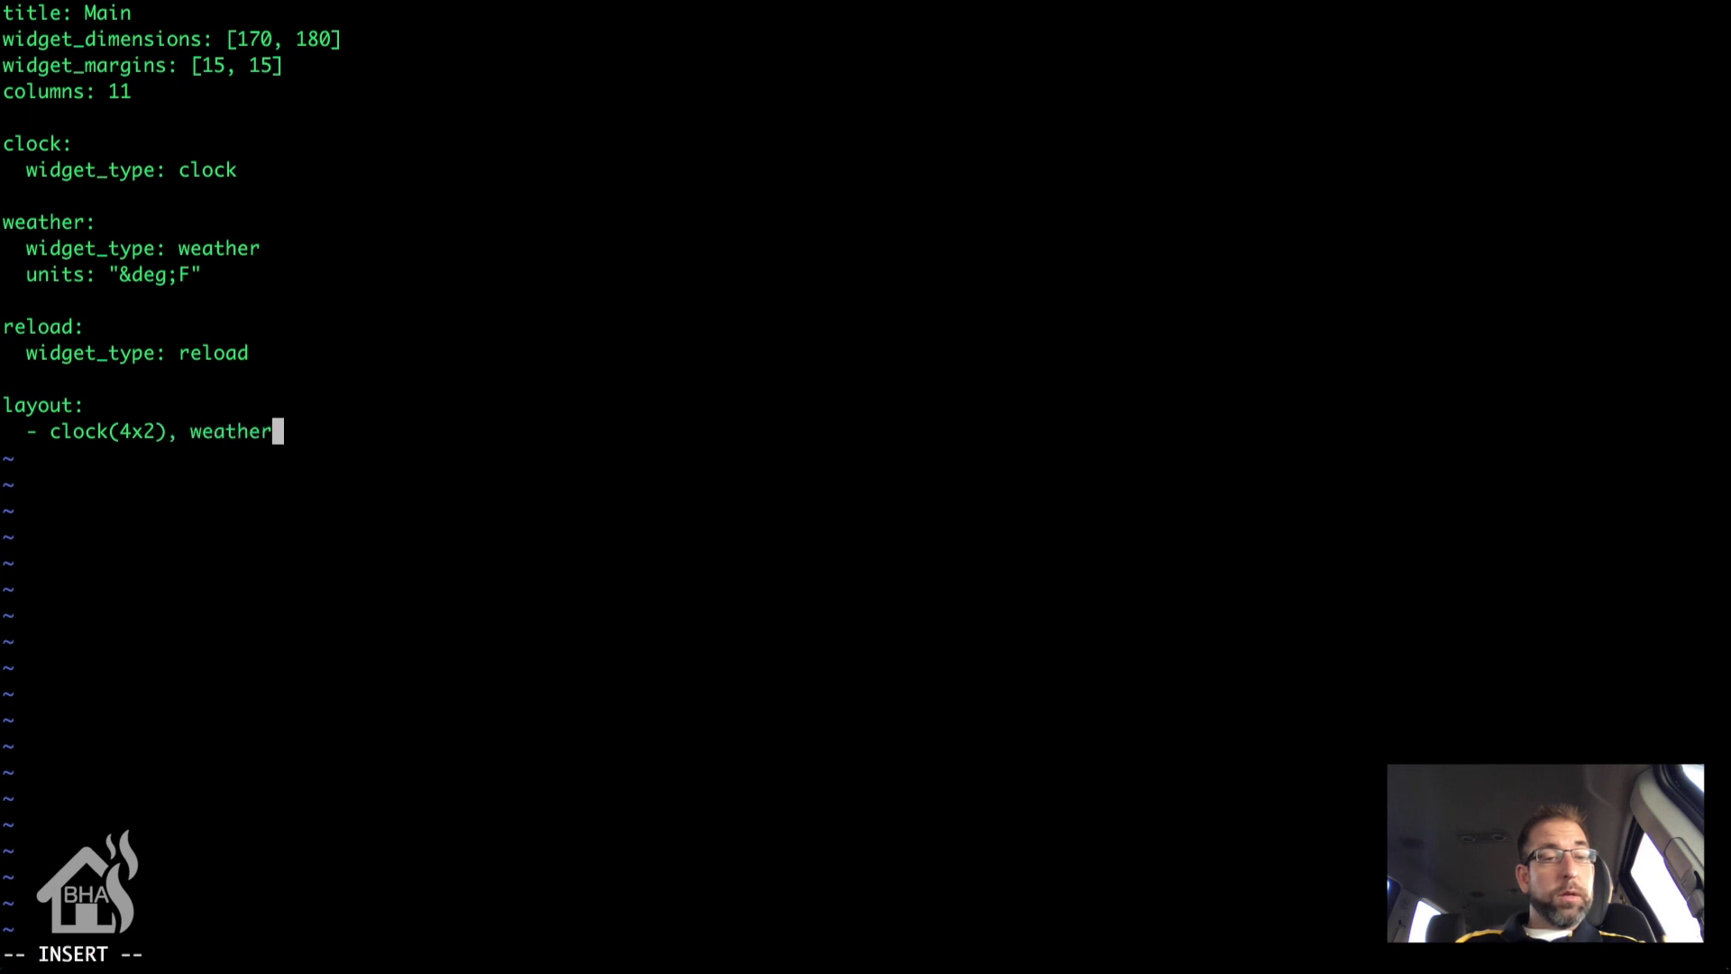
{"action": "type", "text": "(3x3"}
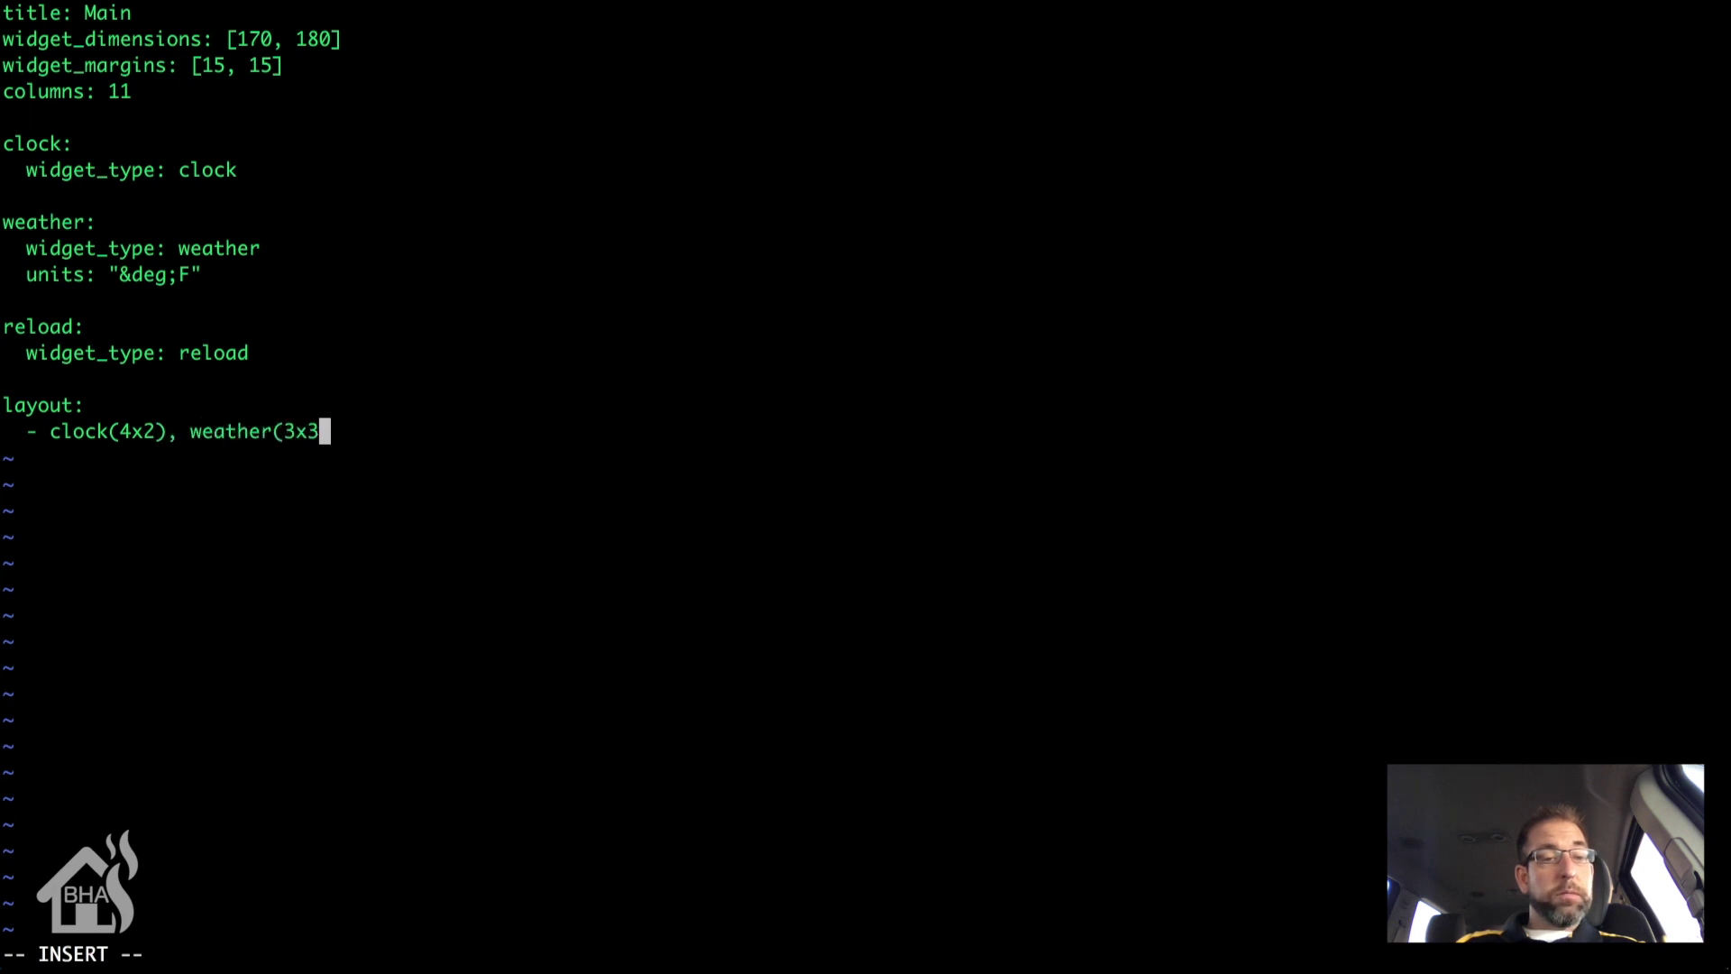
{"action": "type", "text": ")"}
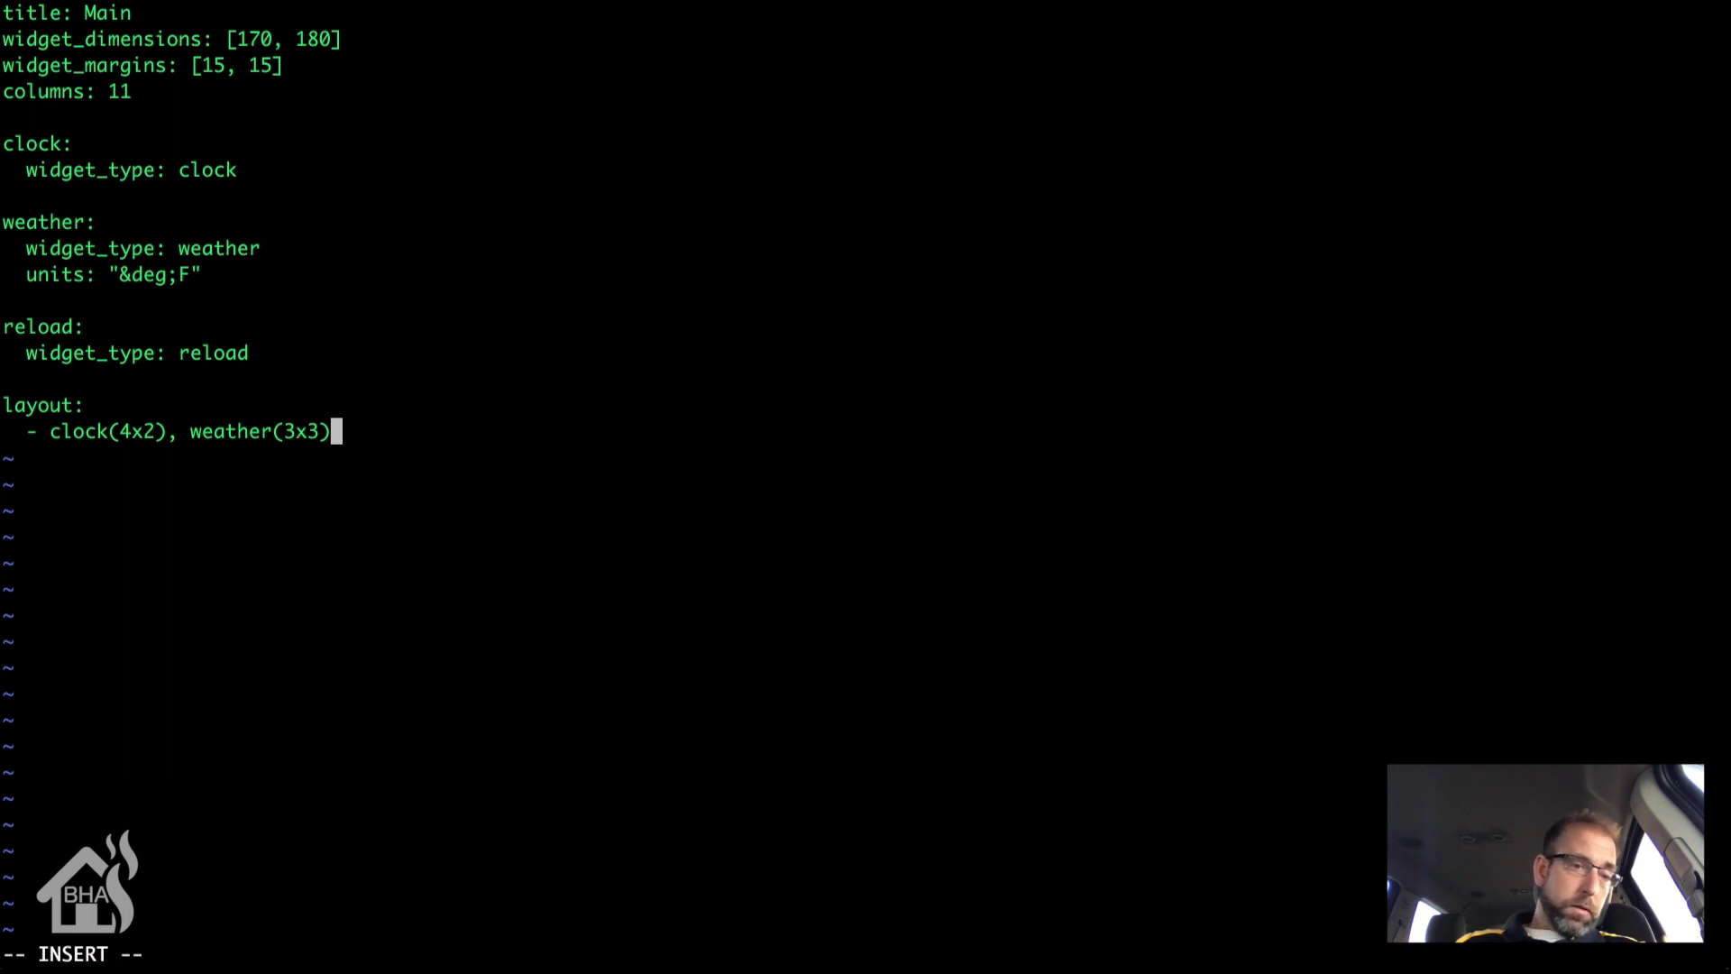
Step: Add three empty '-' layout rows followed by a reload(1x1) row
{"action": "key", "text": "Return"}
{"action": "type", "text": "-"}
{"action": "key", "text": "Return"}
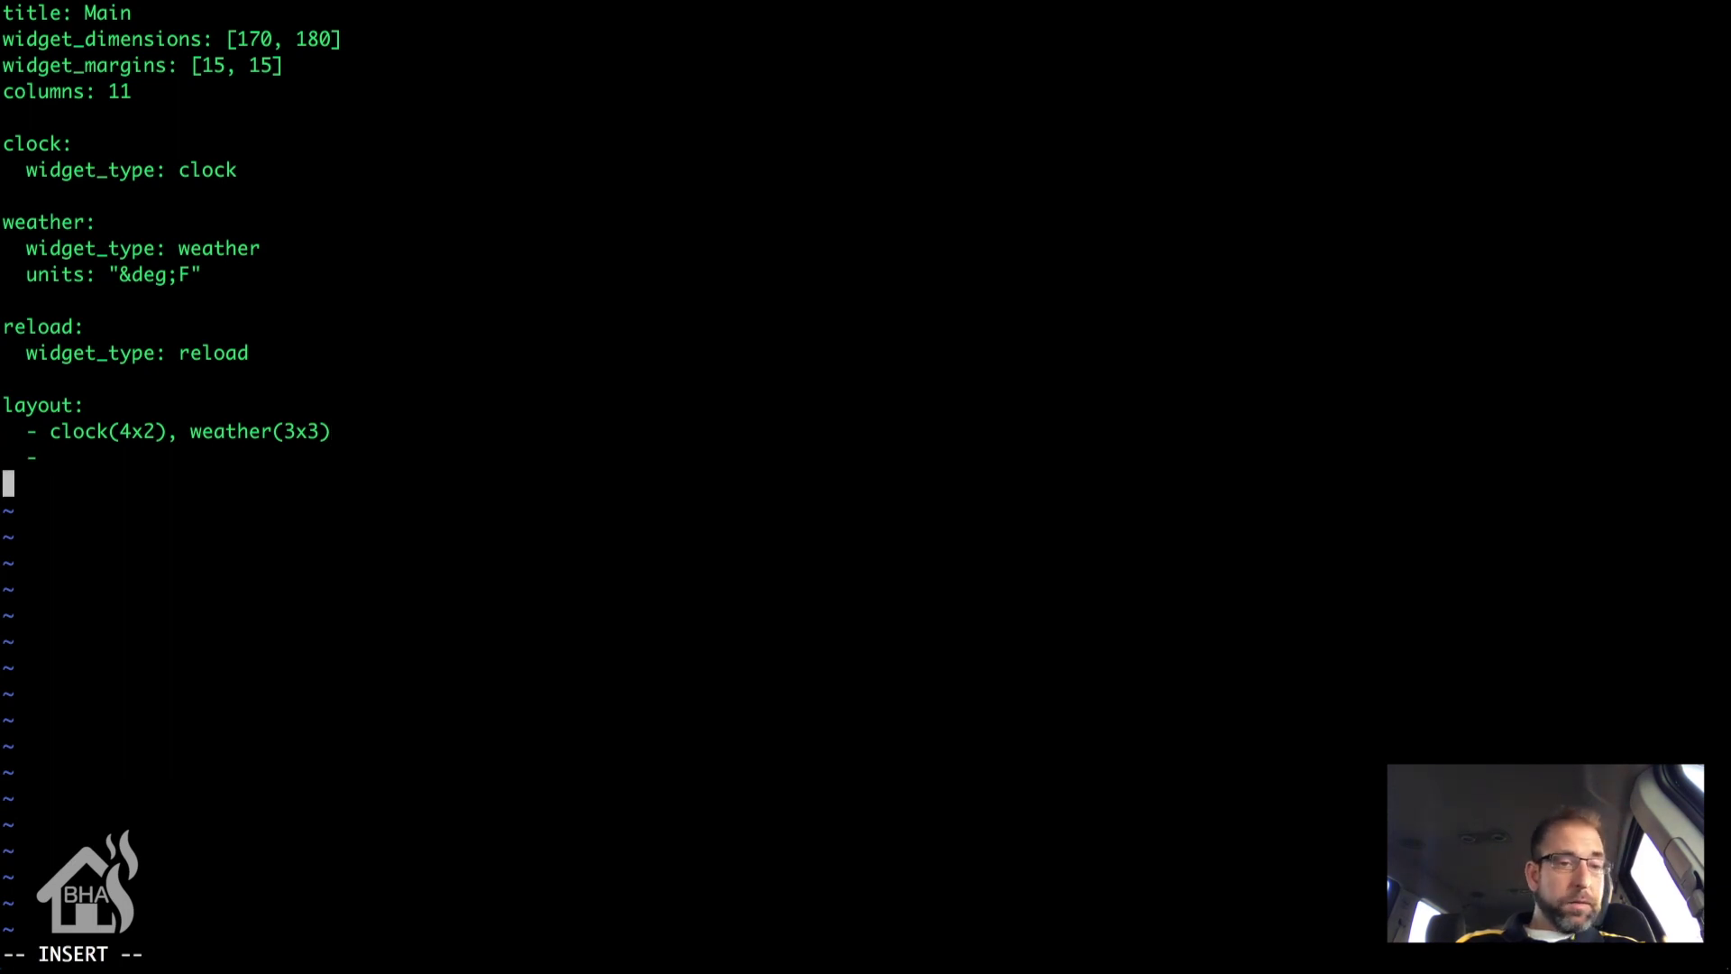
{"action": "type", "text": "-"}
{"action": "key", "text": "Return"}
{"action": "type", "text": "-"}
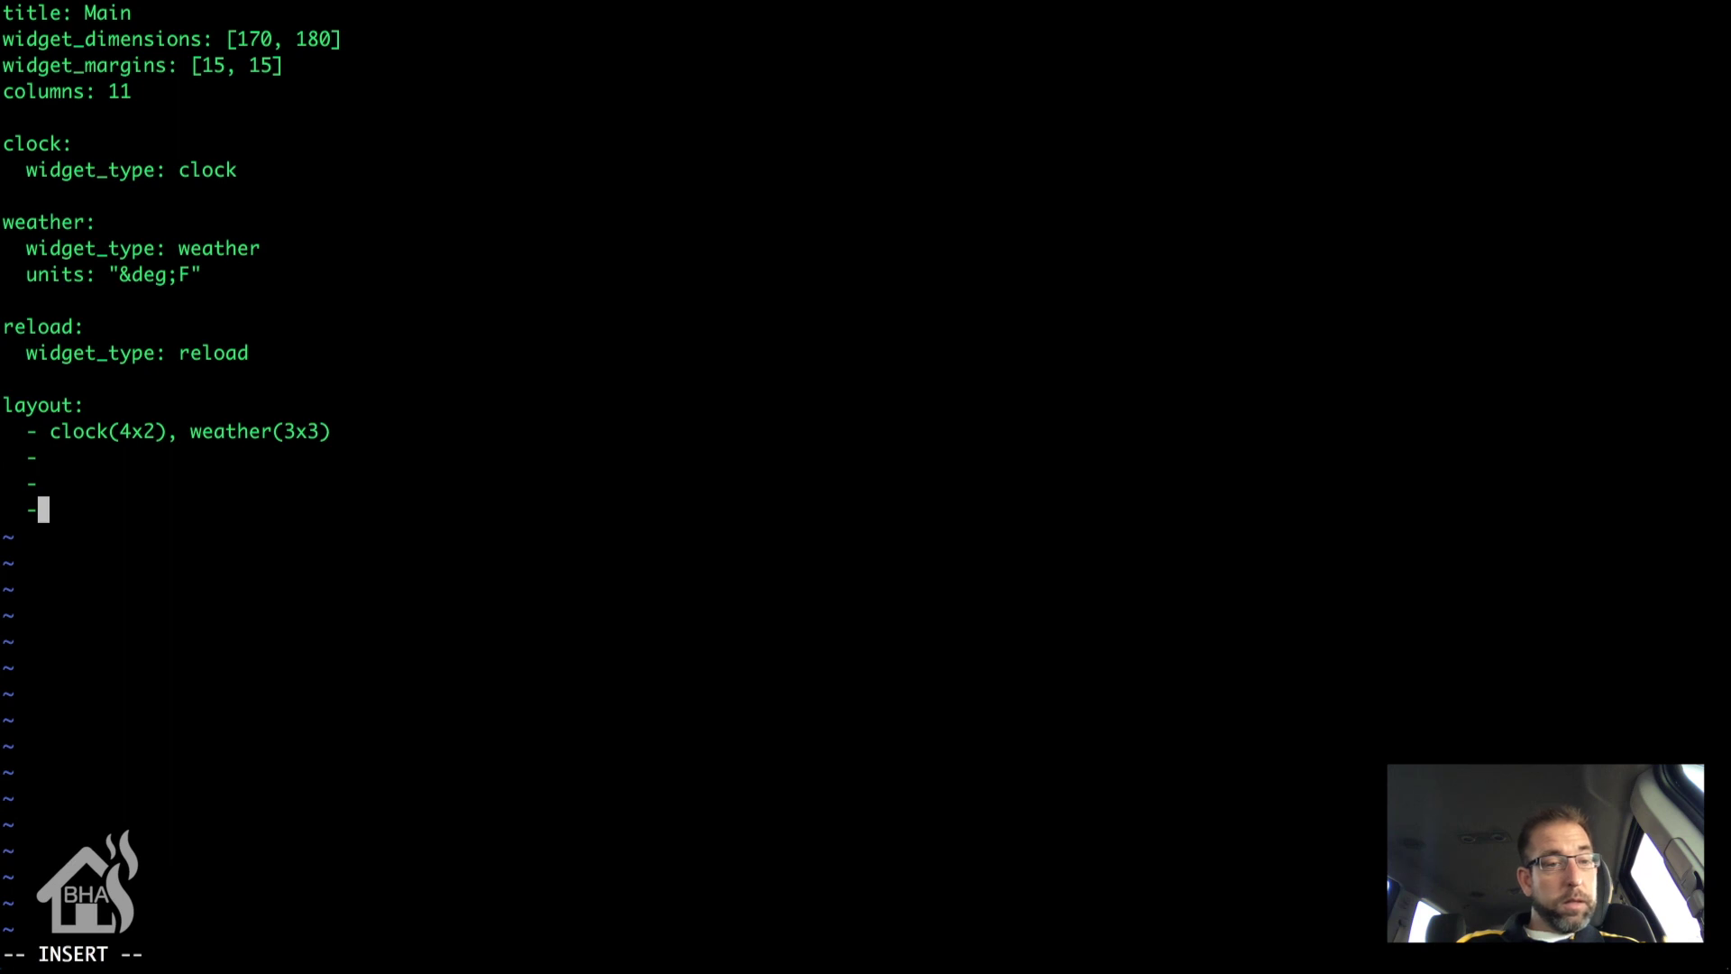
{"action": "key", "text": "Return"}
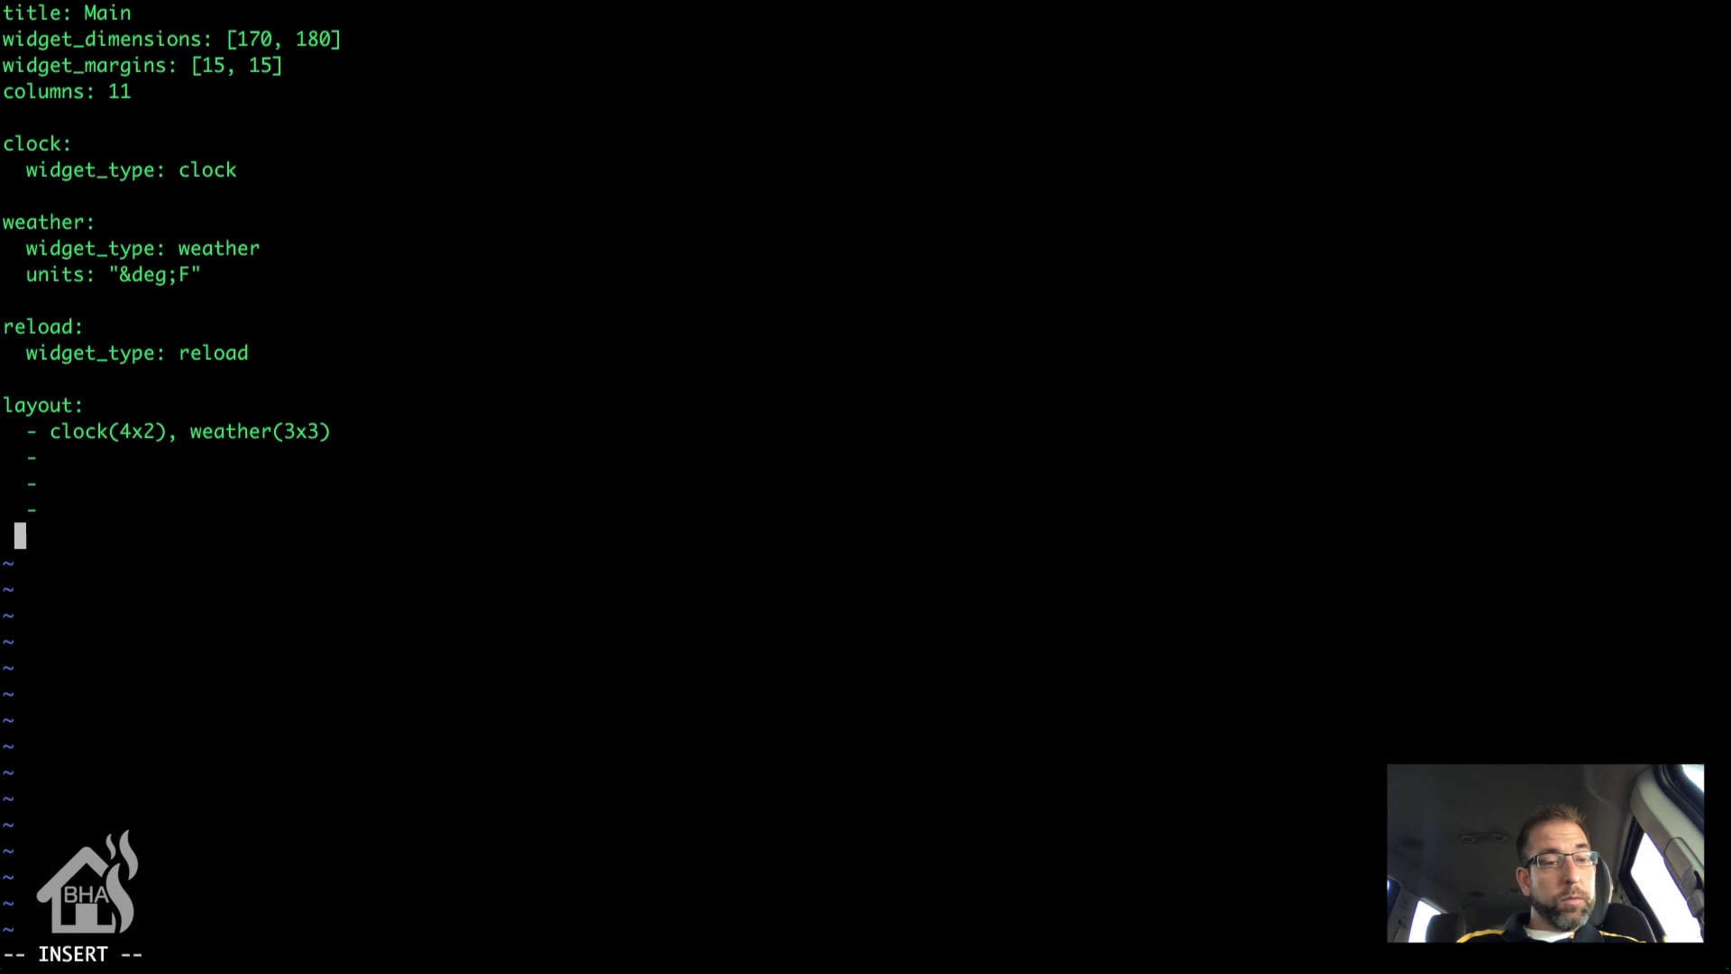
{"action": "type", "text": "-"}
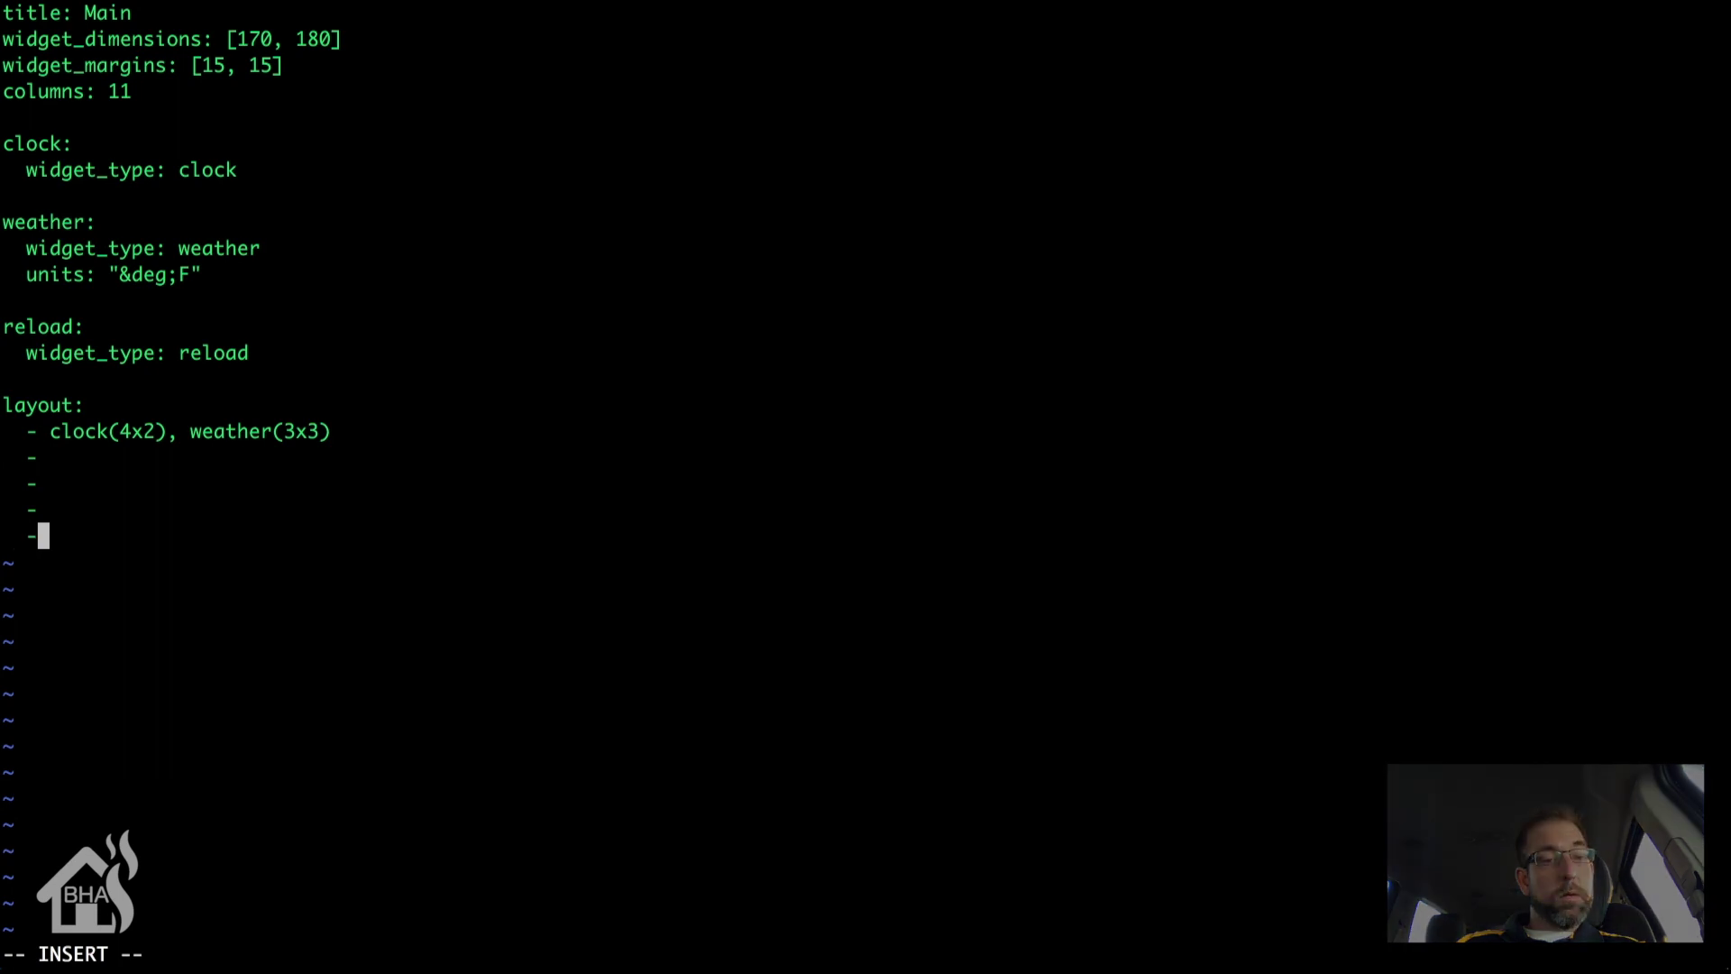
{"action": "type", "text": " rel"}
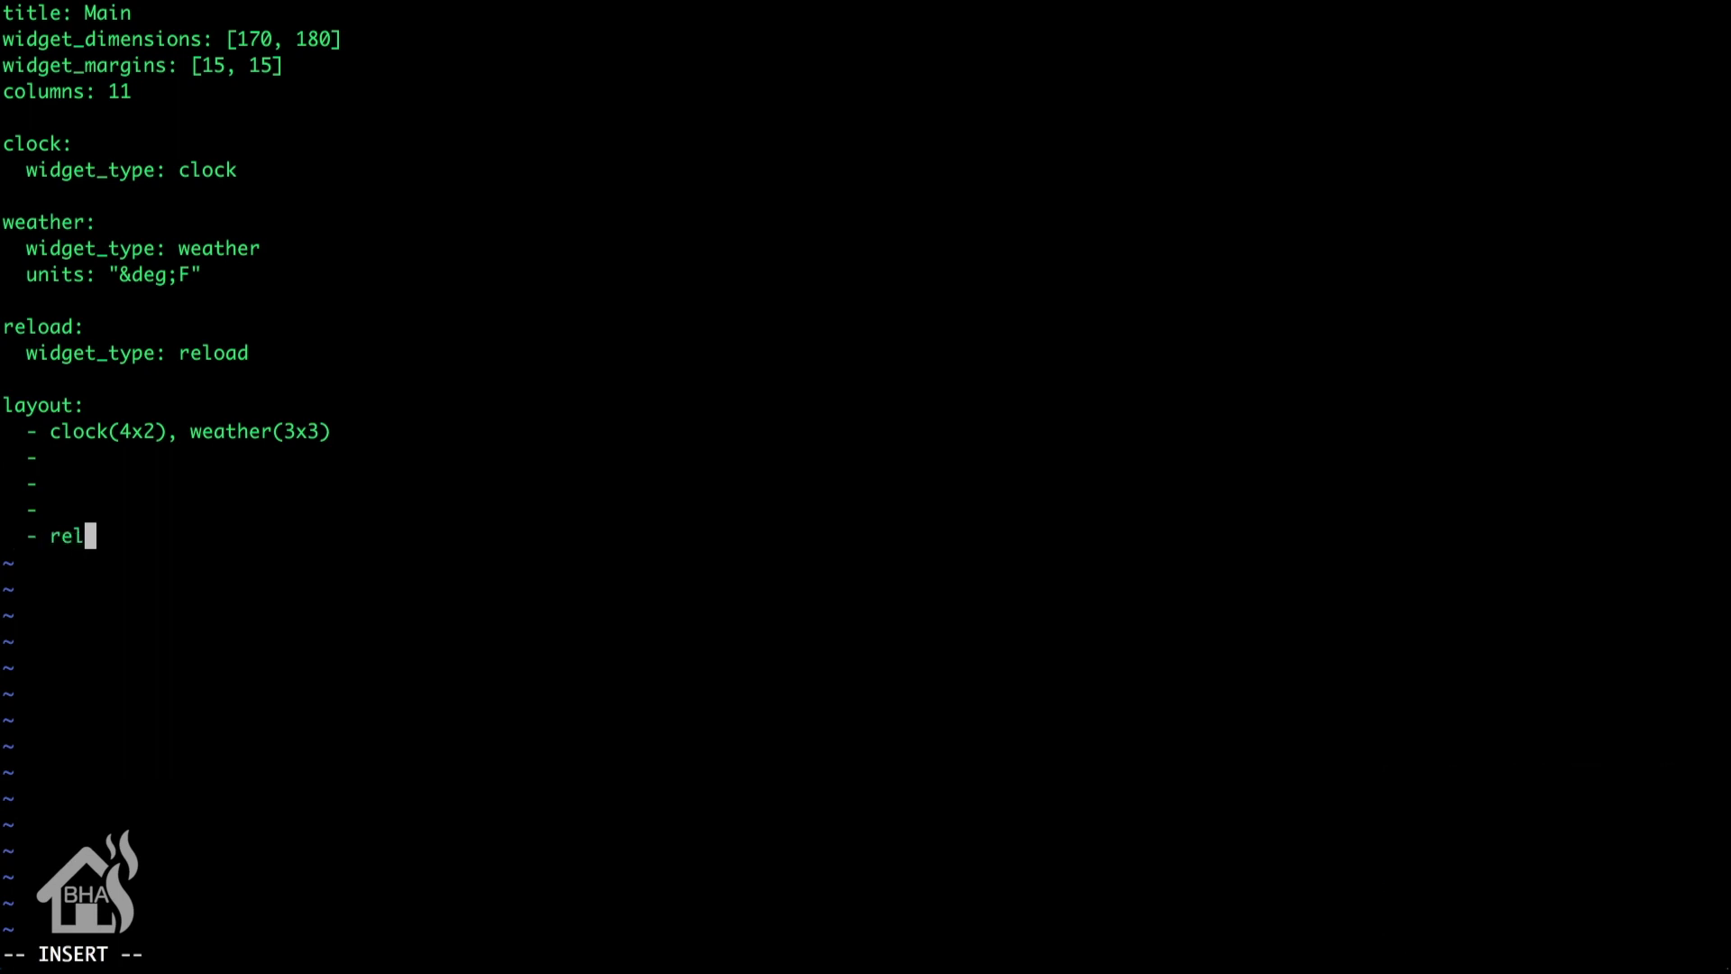
{"action": "type", "text": "oad(1x1)"}
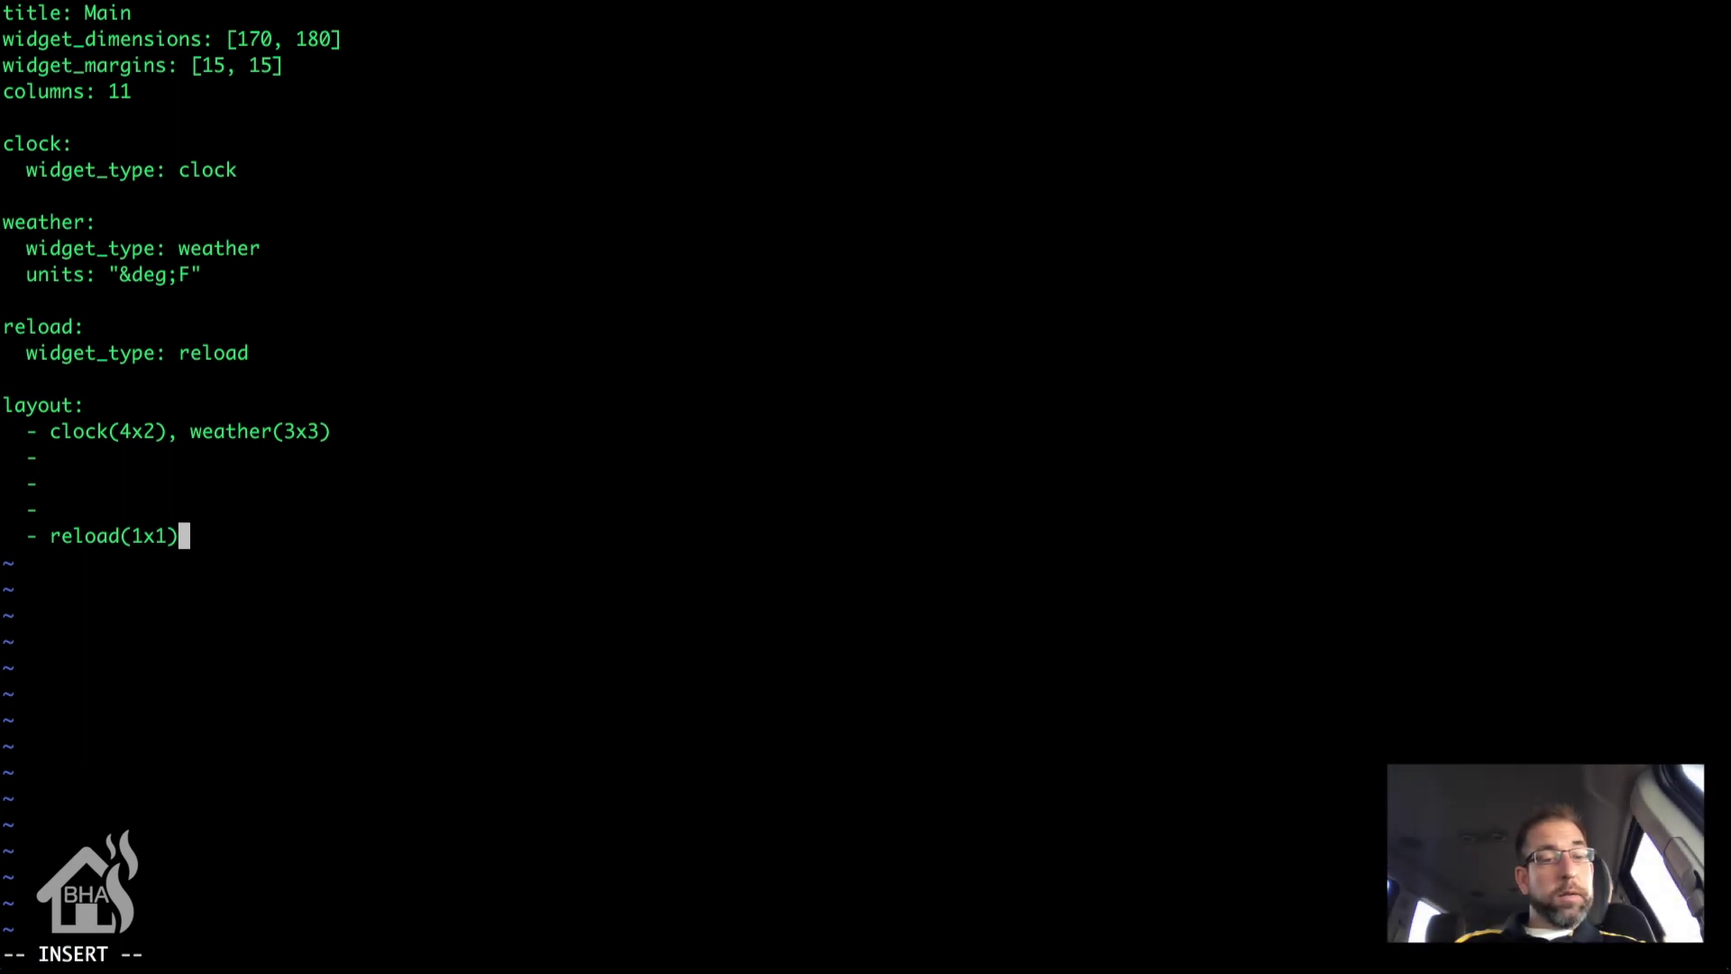
Step: Save main.dash and quit vi with :wq
{"action": "key", "text": "Escape"}
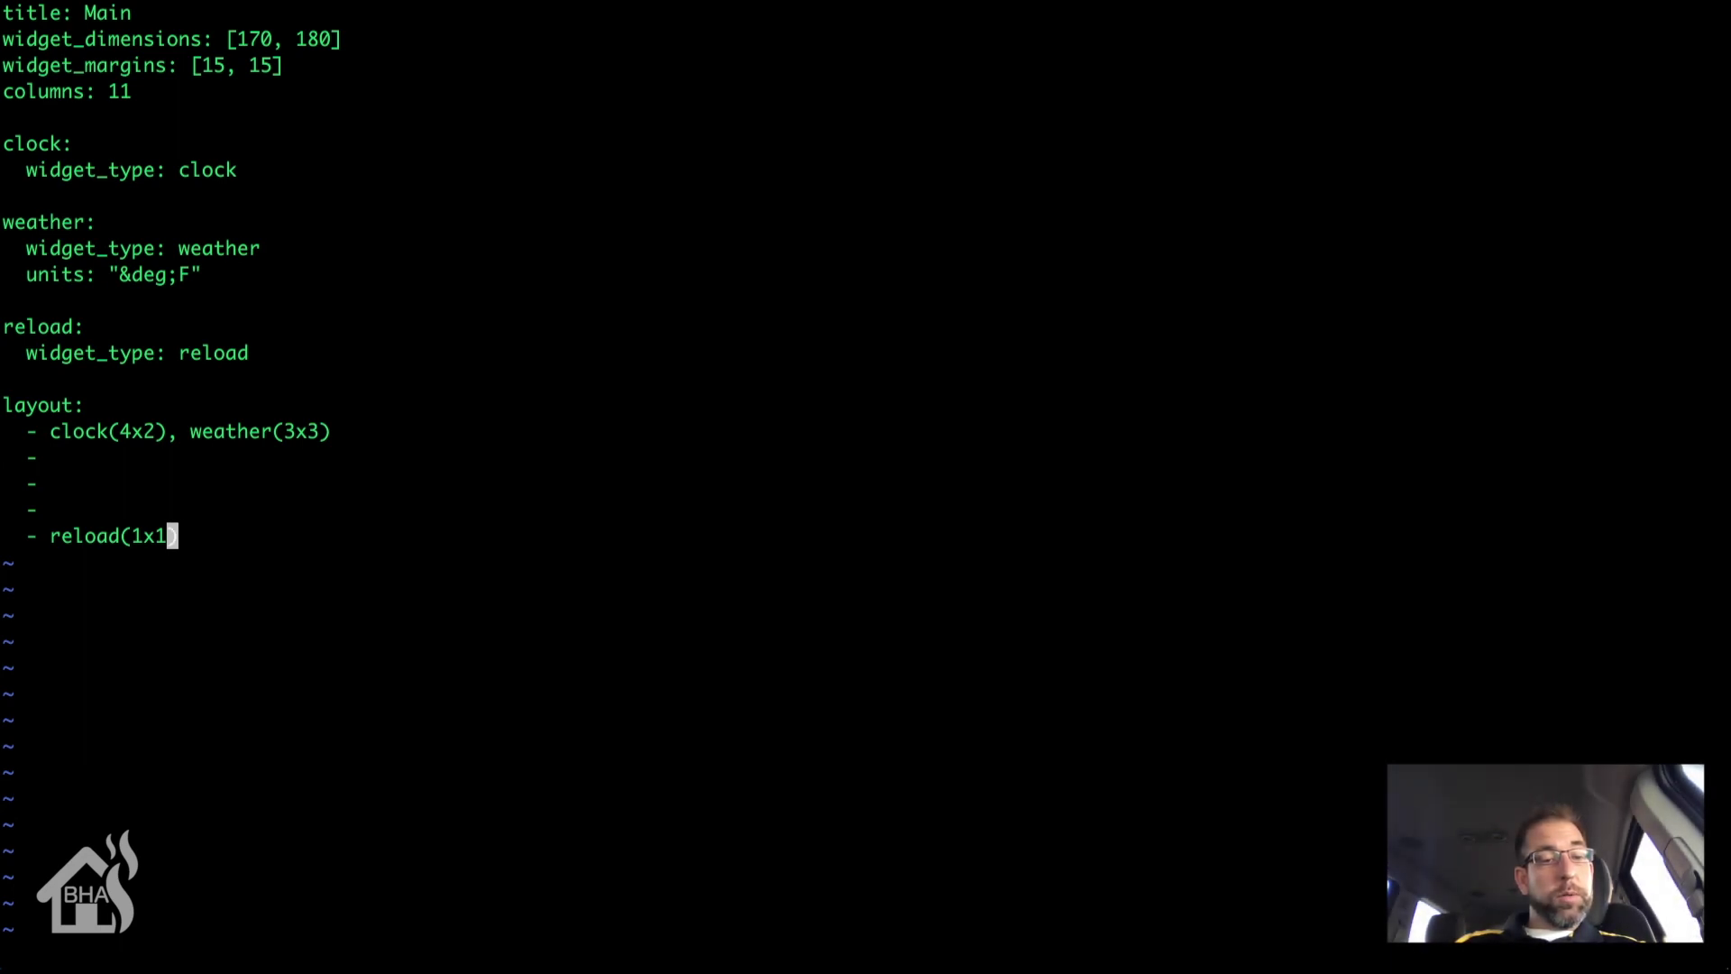
{"action": "key", "text": "shift+semicolon"}
{"action": "type", "text": "wq!"}
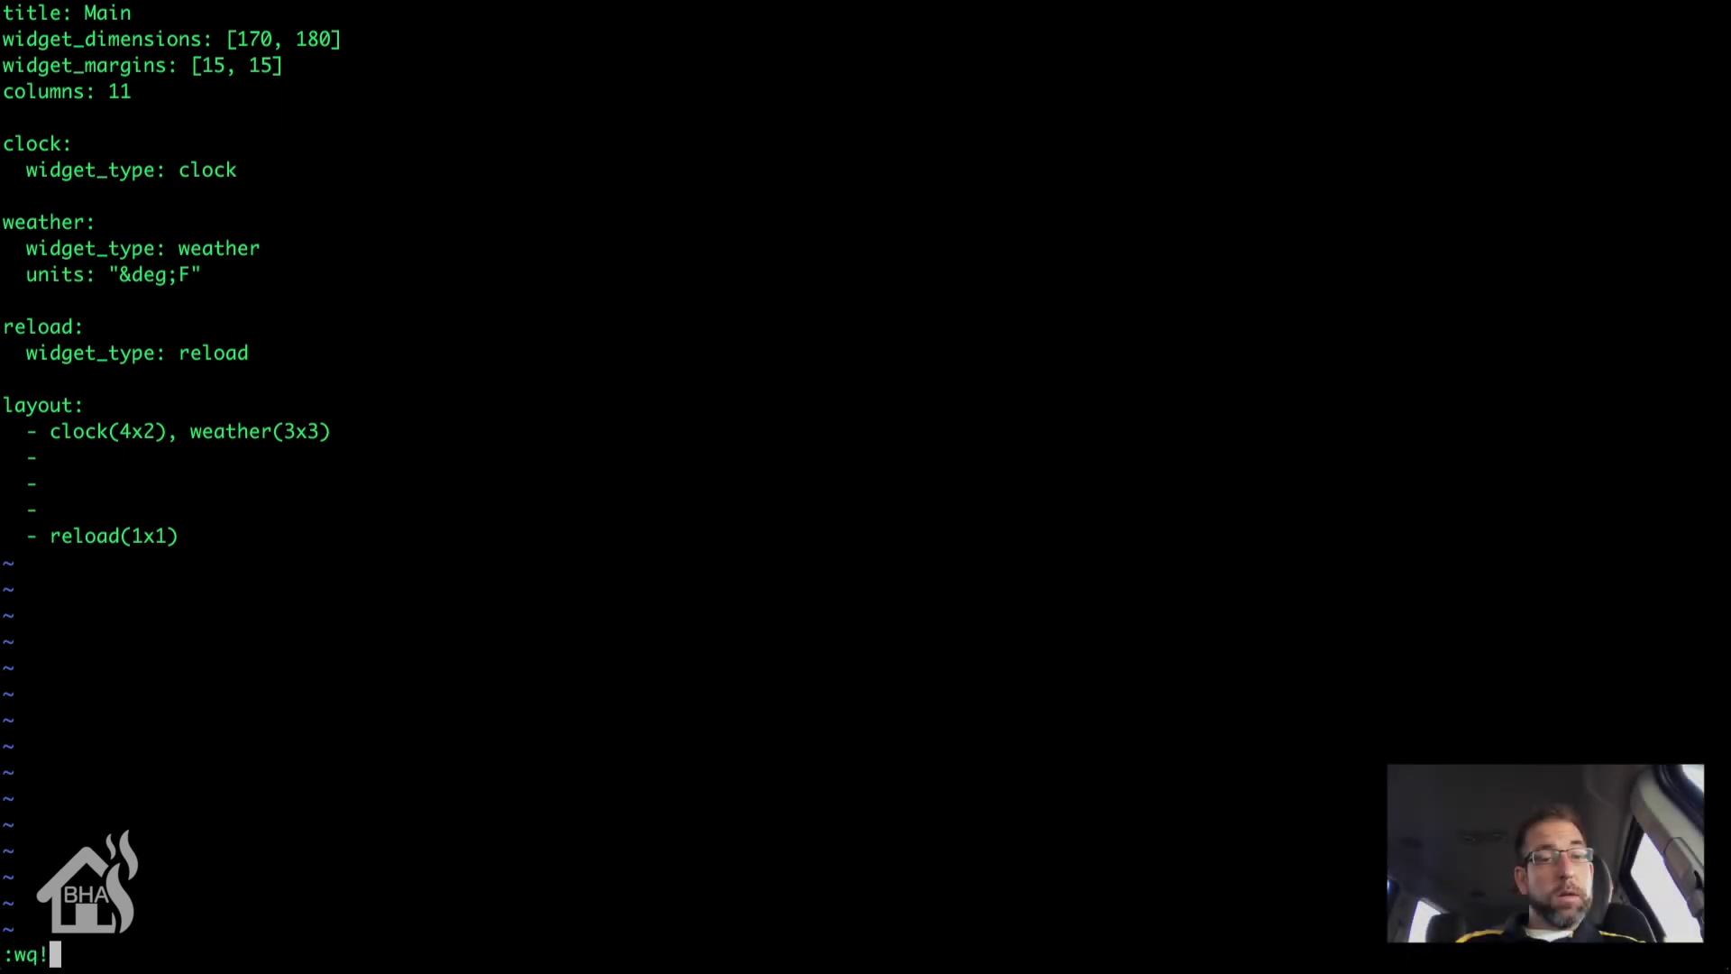
{"action": "key", "text": "Return"}
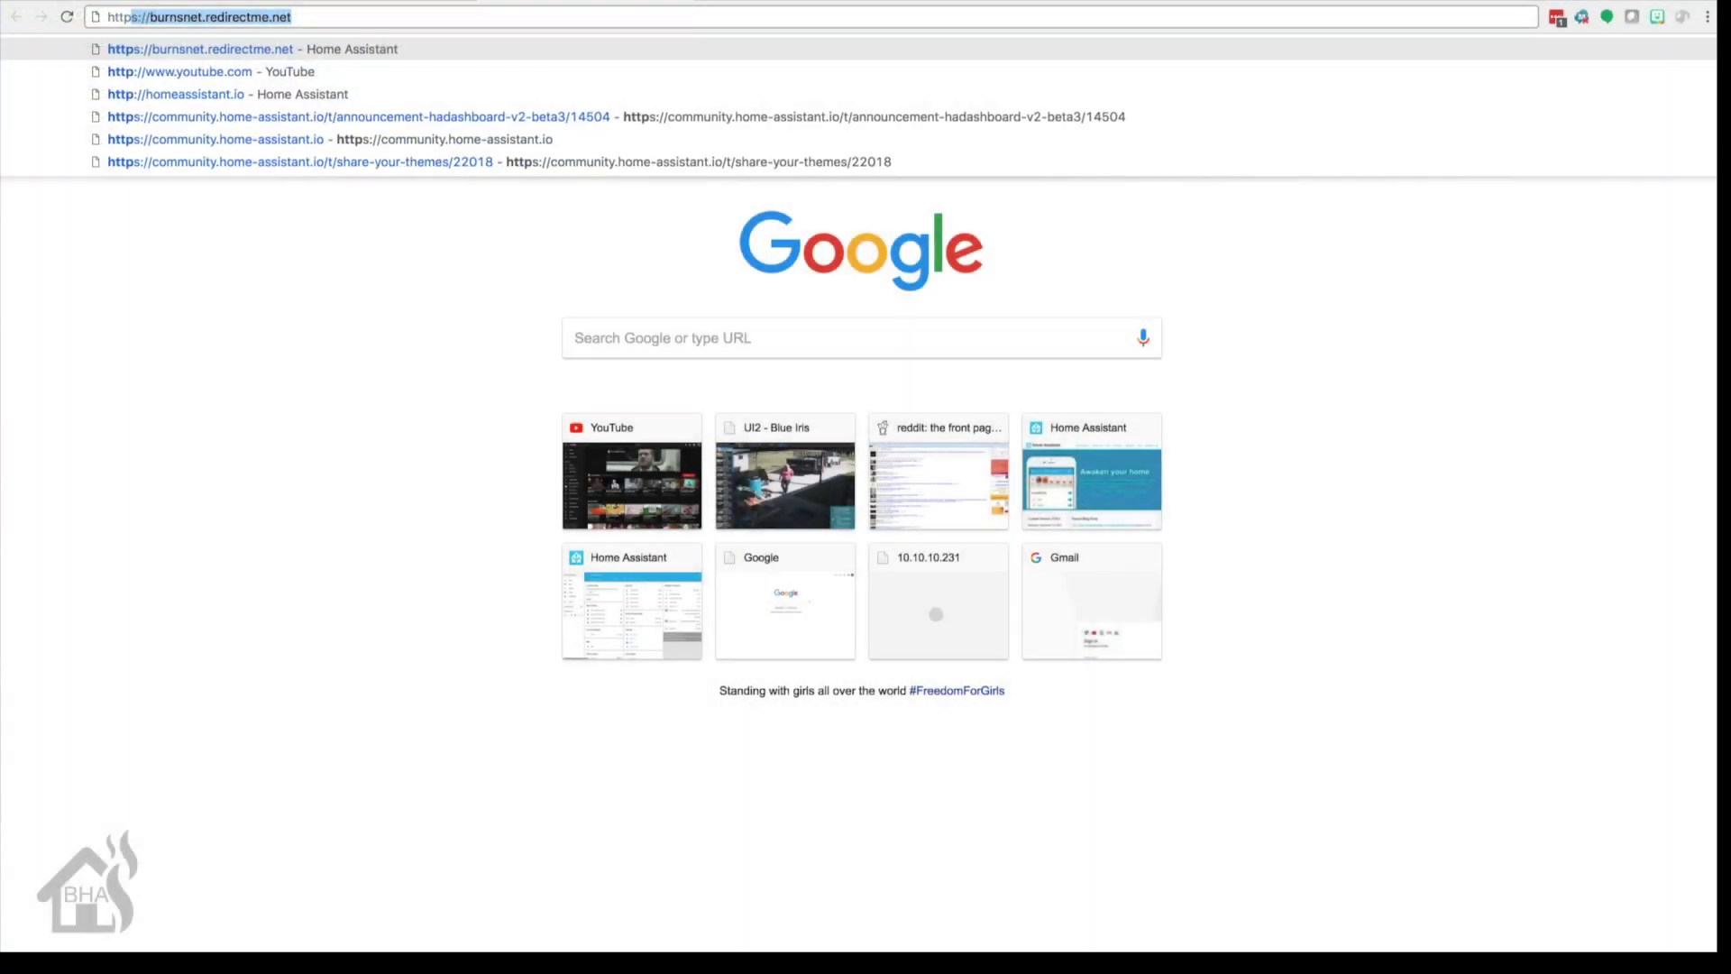
{"action": "type", "text": ":/"}
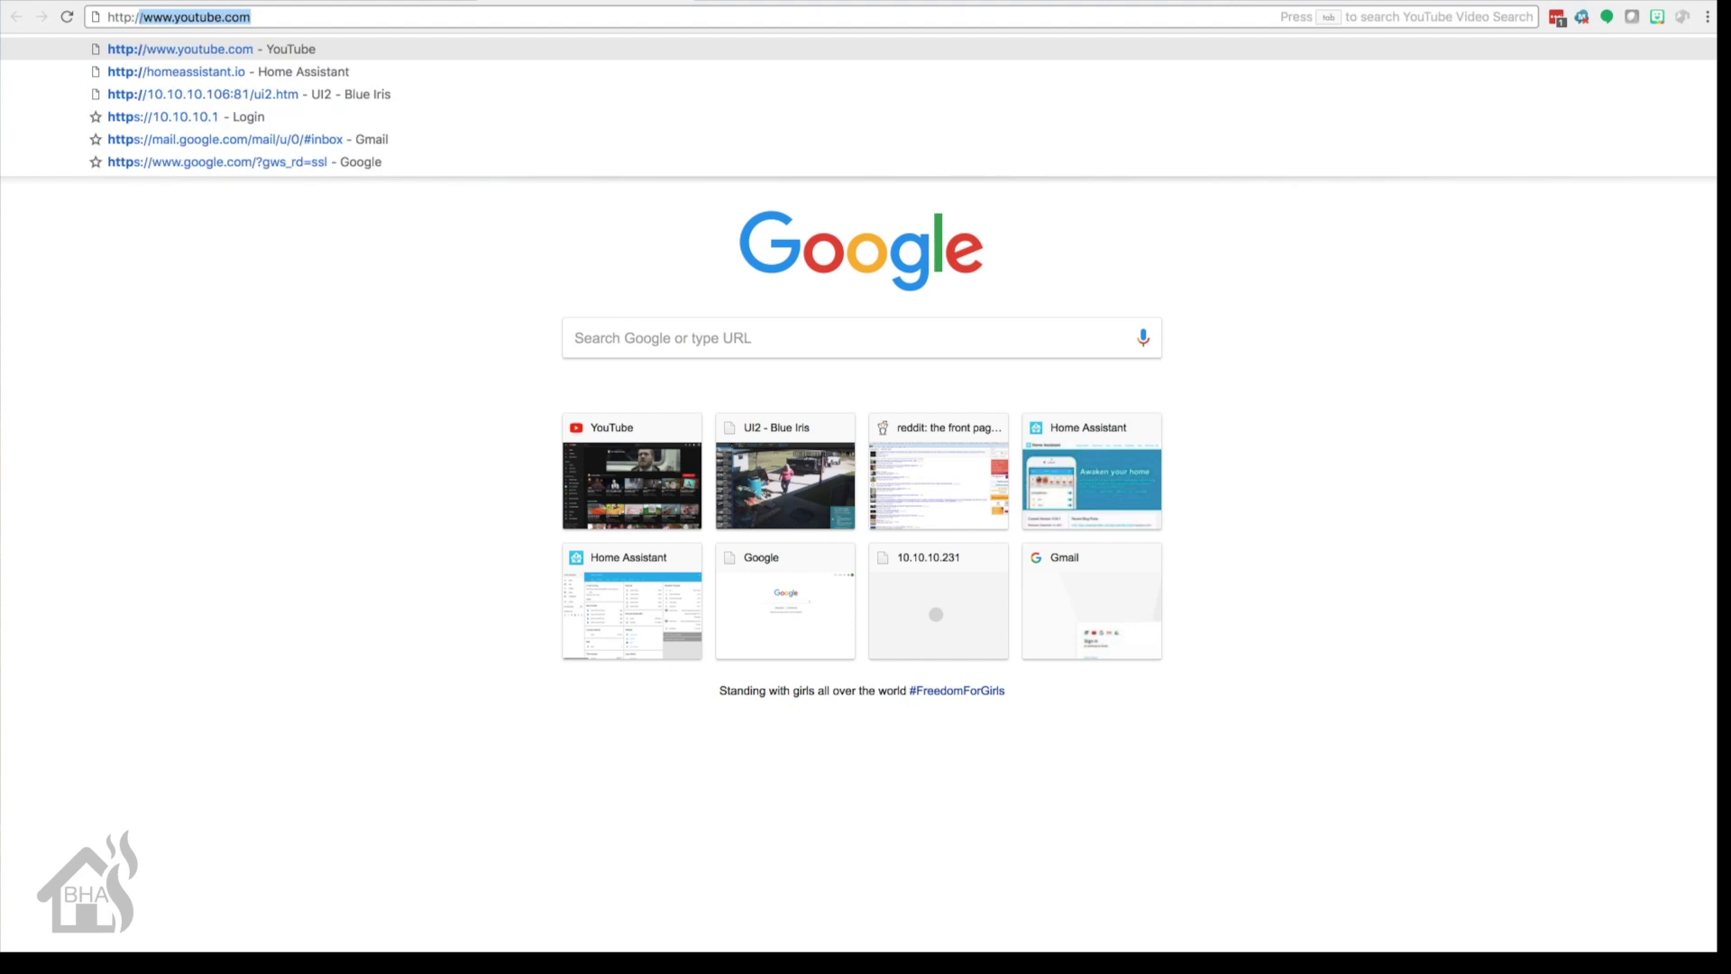
{"action": "type", "text": "/10.10.10.231:6"}
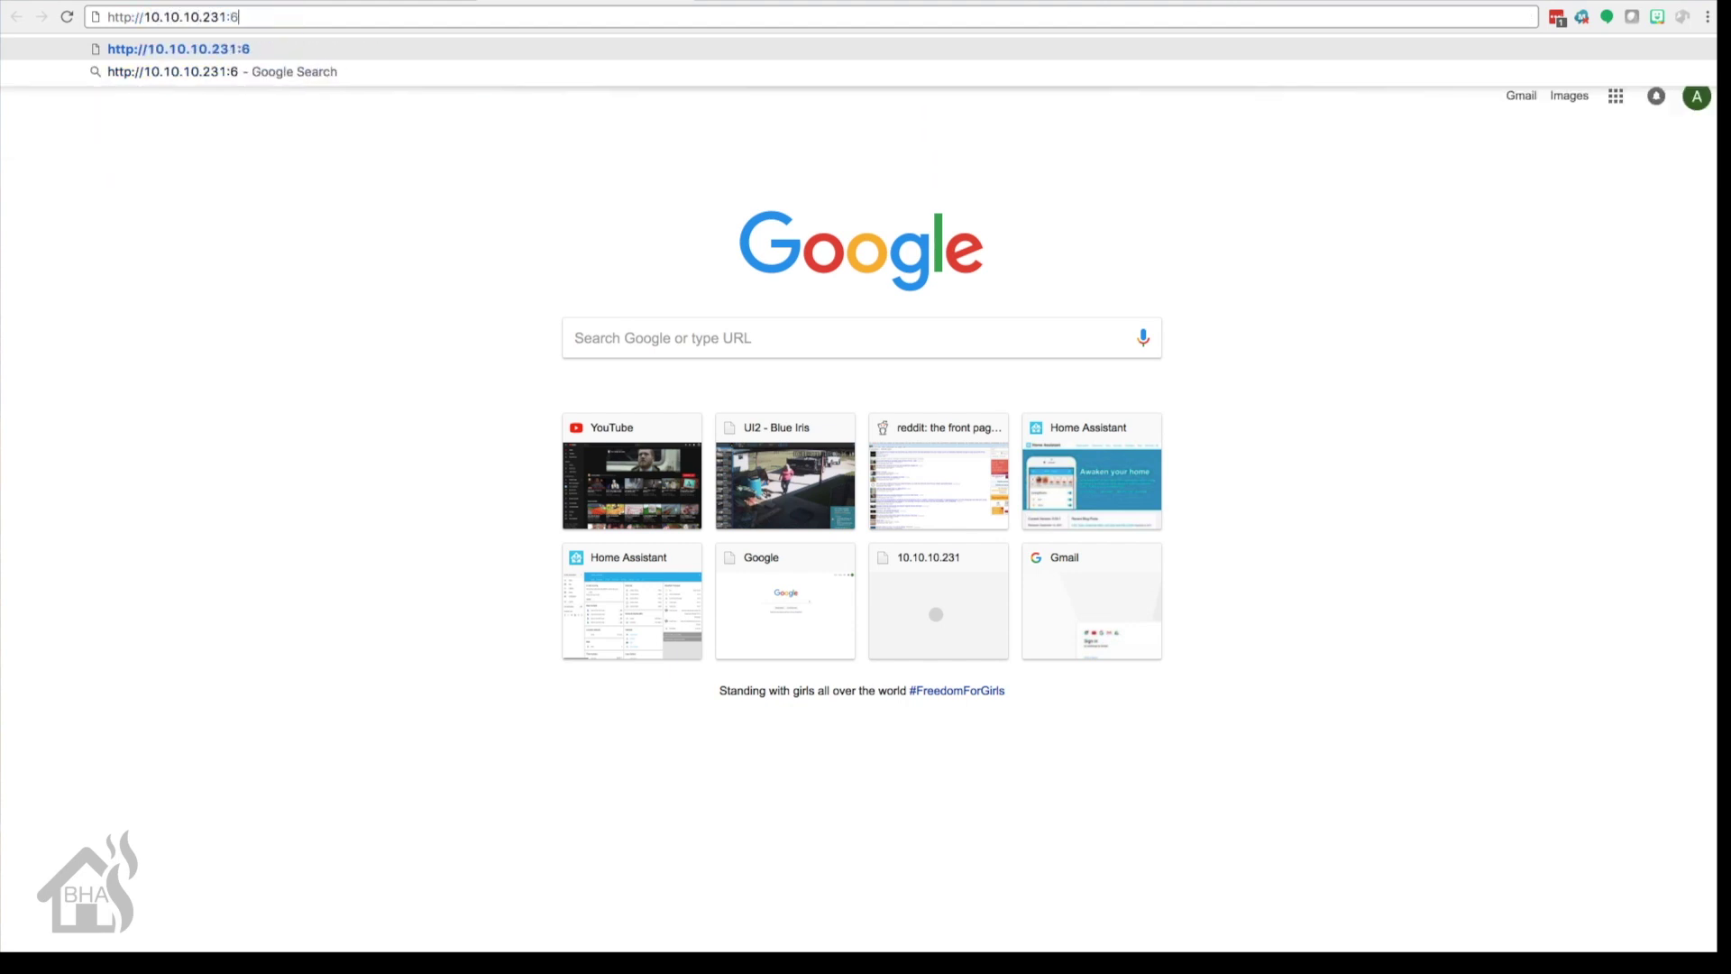
{"action": "type", "text": "05050"}
{"action": "key", "text": "Return"}
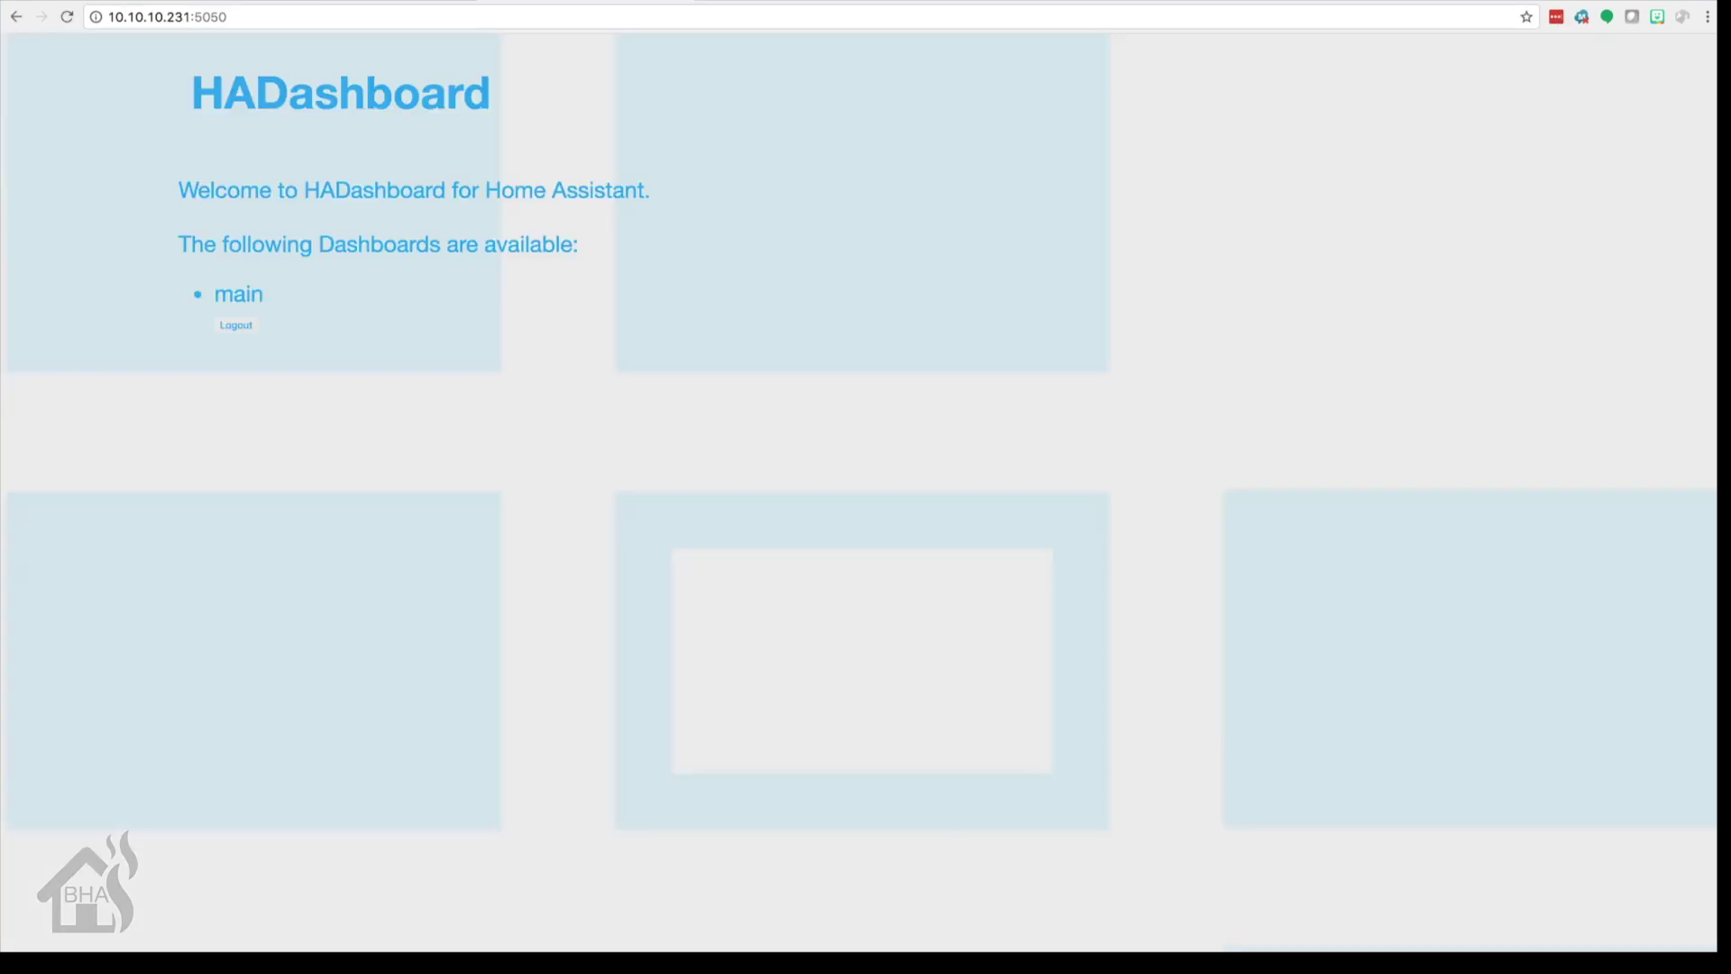
{"action": "left_click", "coordinate": [240, 304]}
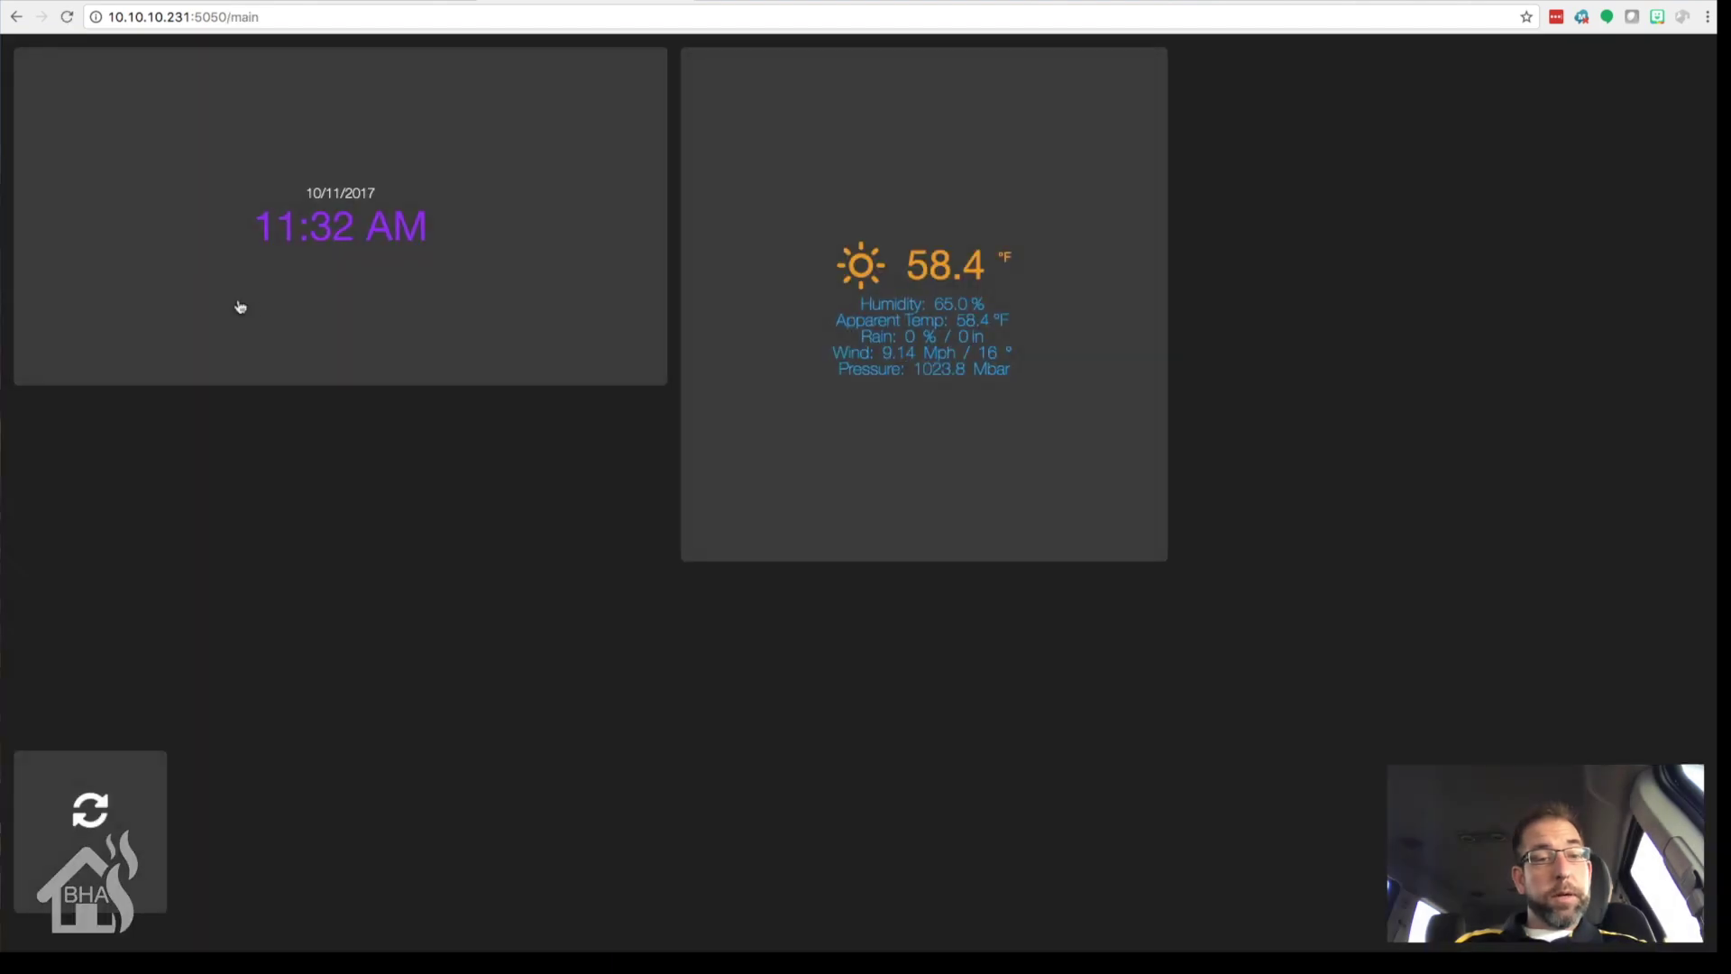